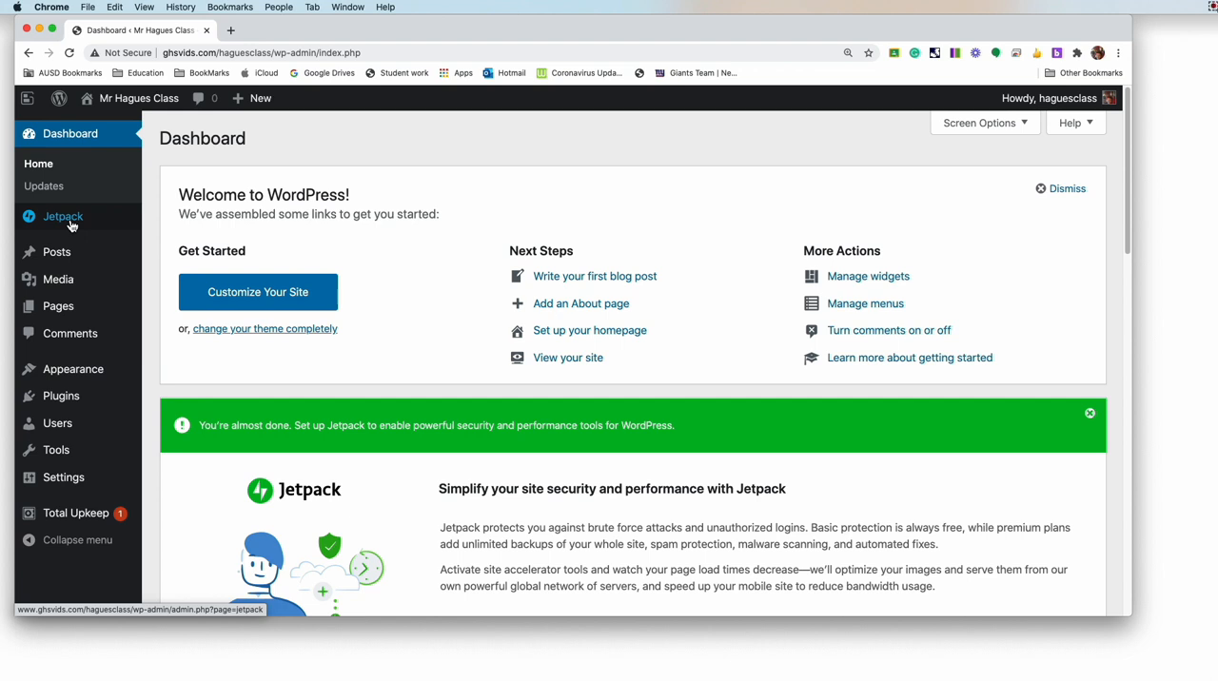
pyautogui.moveTo(68, 266)
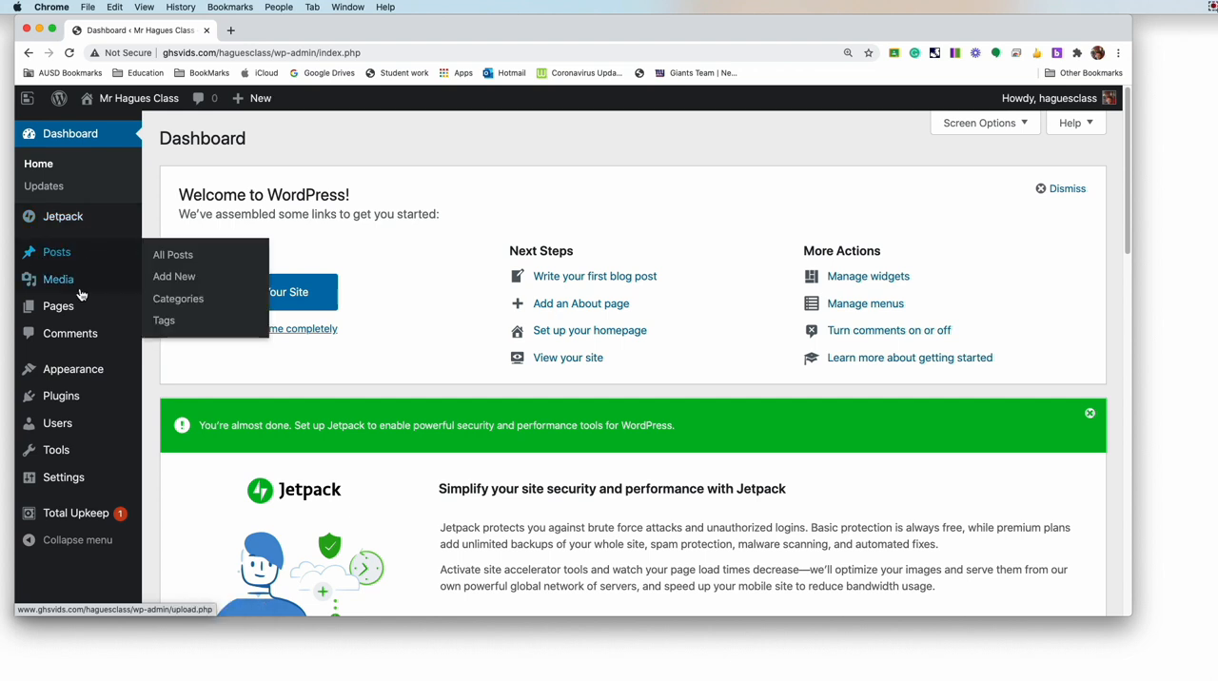
pyautogui.moveTo(65, 319)
pyautogui.moveTo(58, 285)
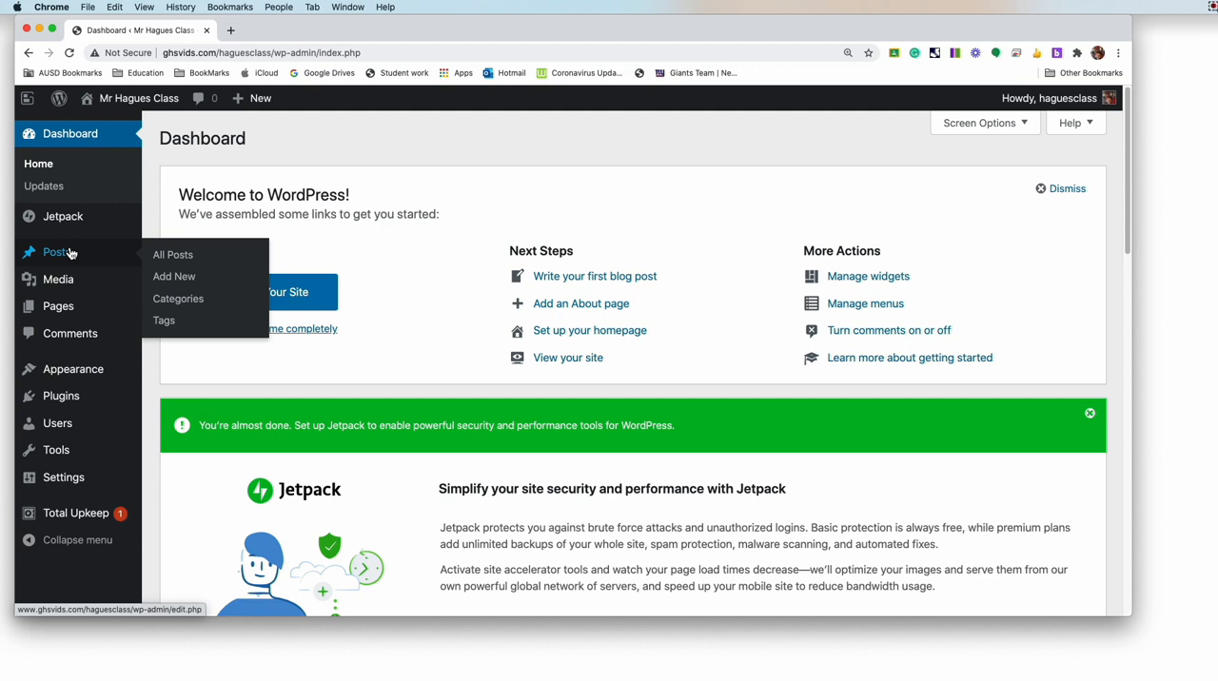
# Step: Open the Rolling Stone website in a new browser tab and look over the stories on its home page
pyautogui.click(229, 31)
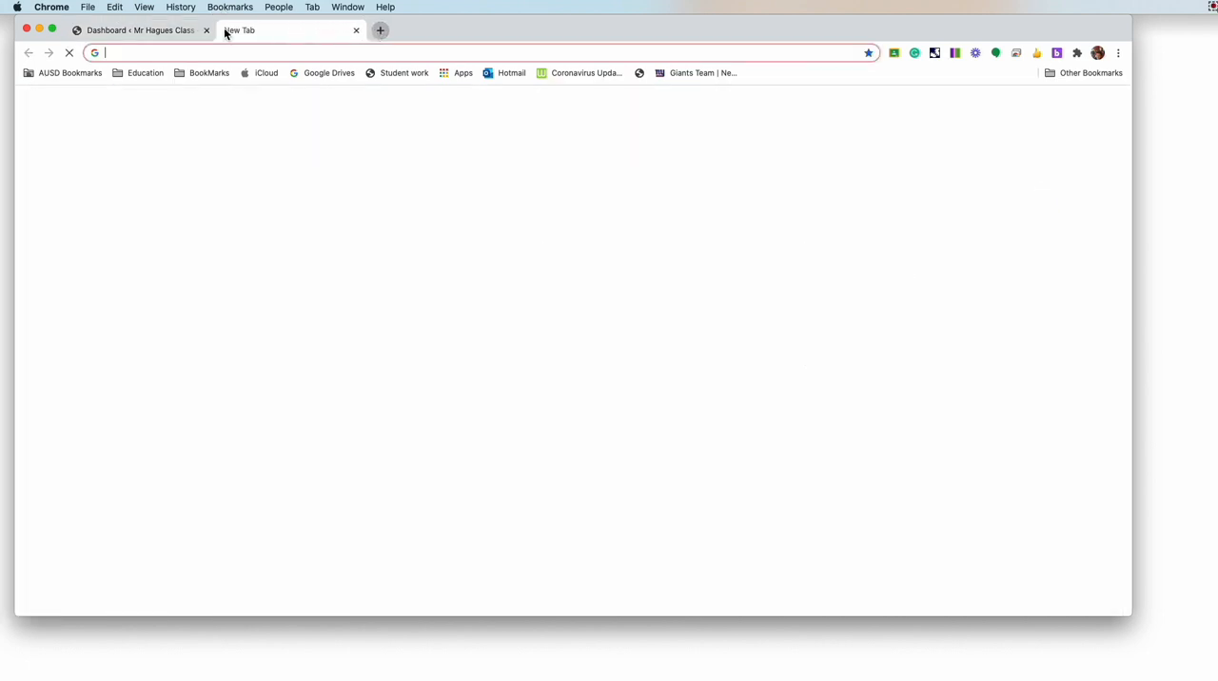
pyautogui.write('roll')
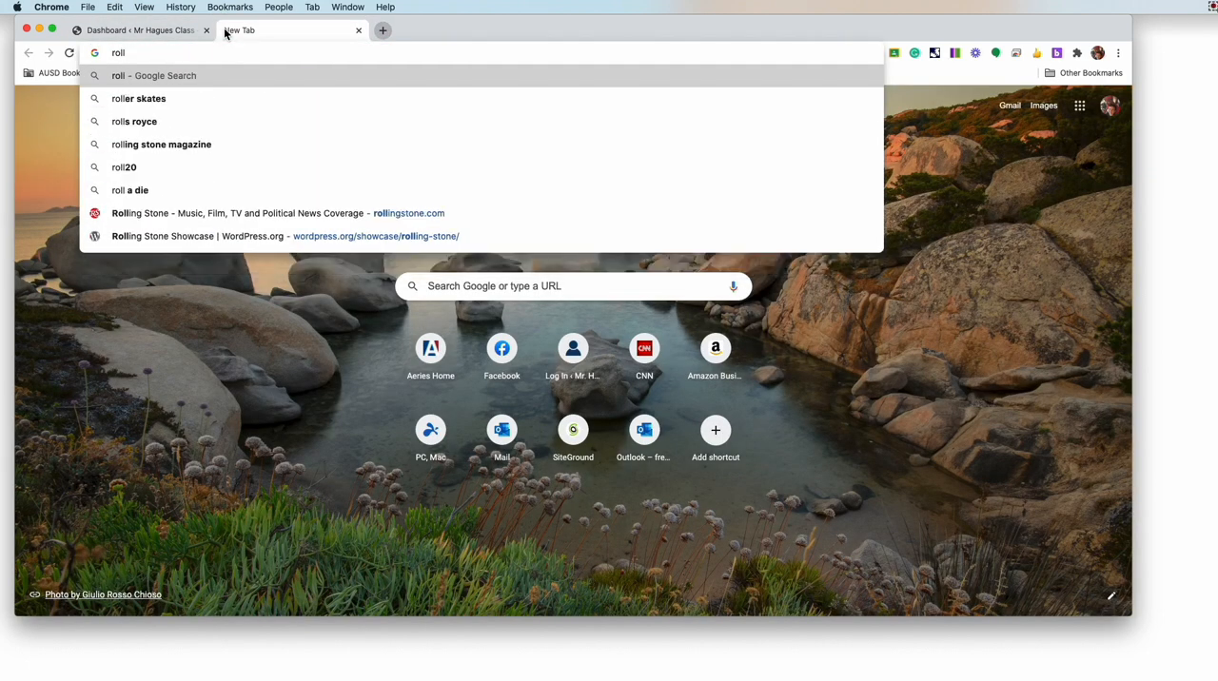
pyautogui.write('ing')
pyautogui.press('Return')
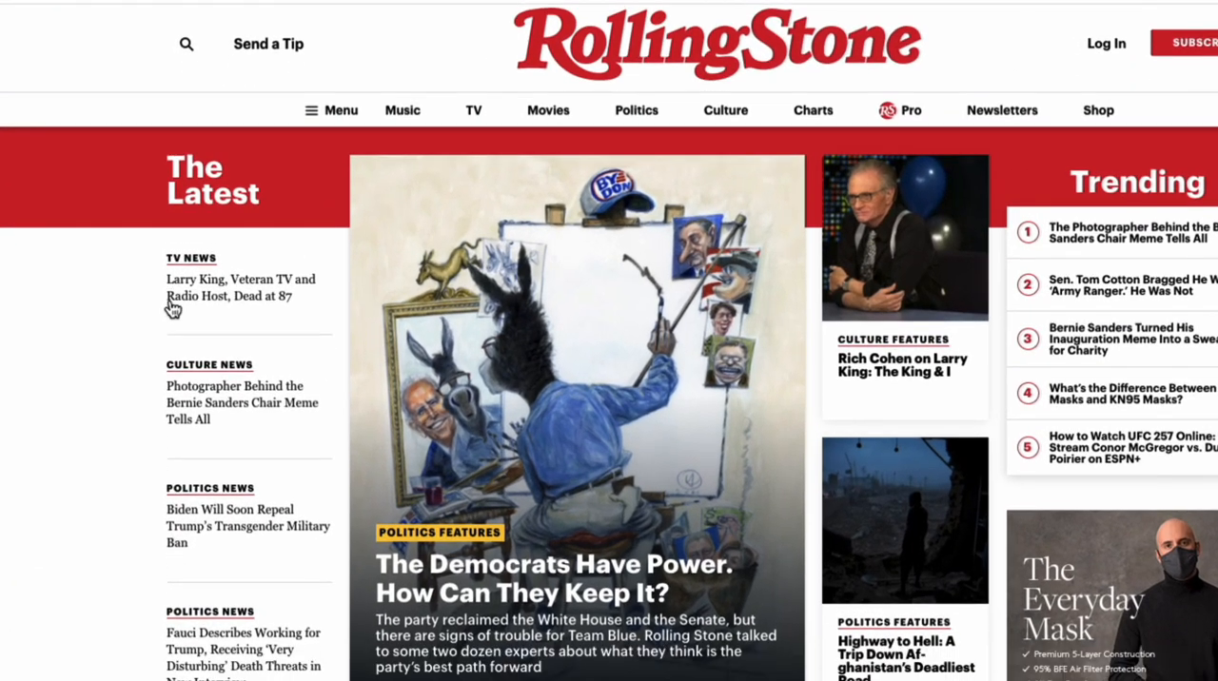
pyautogui.scroll(-5, 171, 309)
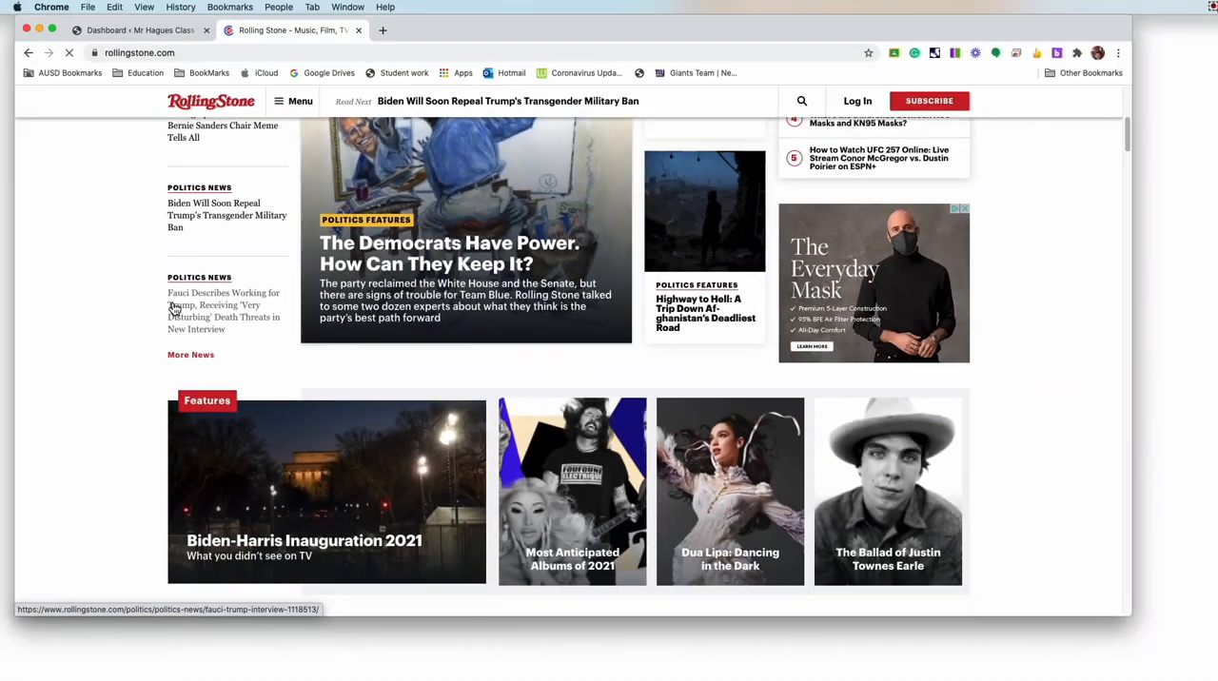
pyautogui.scroll(5, 171, 310)
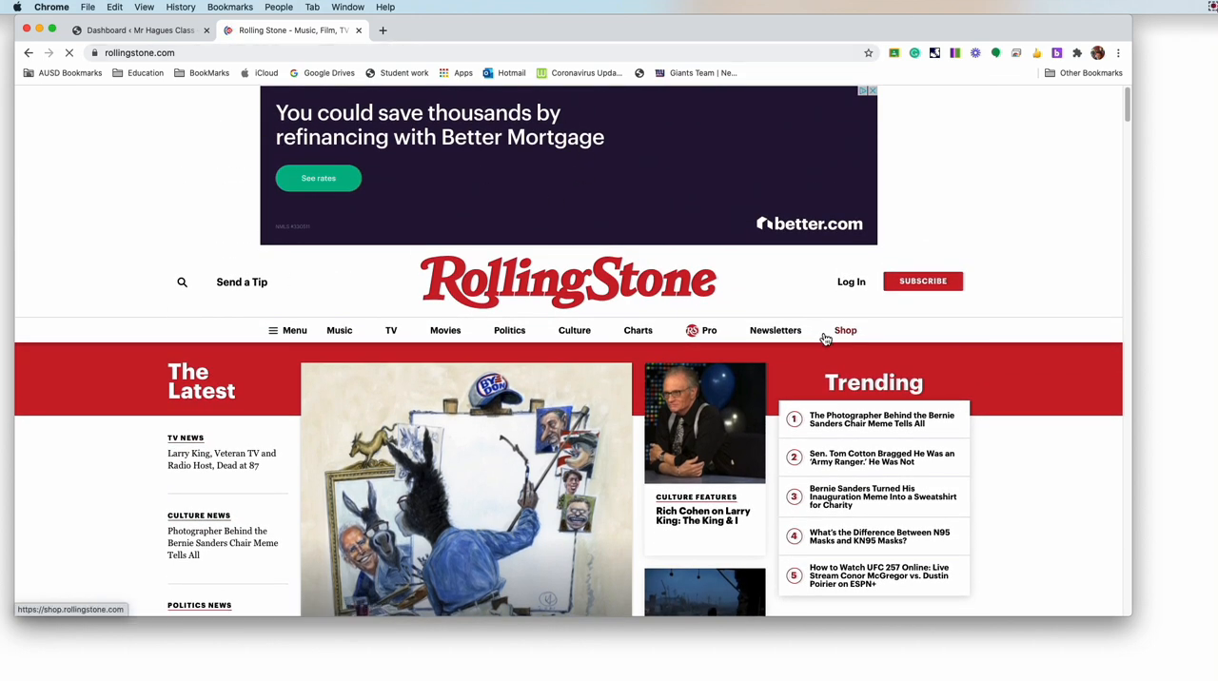
# Step: Open the list of all posts in the WordPress dashboard and close the Rolling Stone page
pyautogui.click(138, 26)
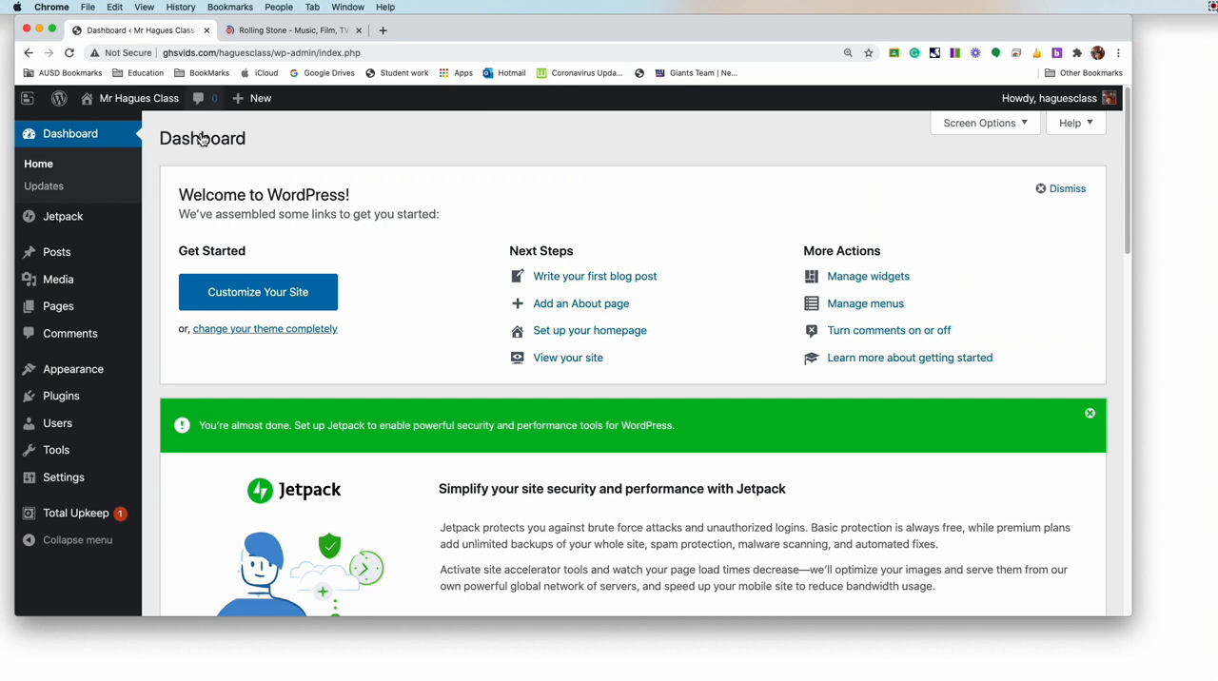
pyautogui.moveTo(60, 253)
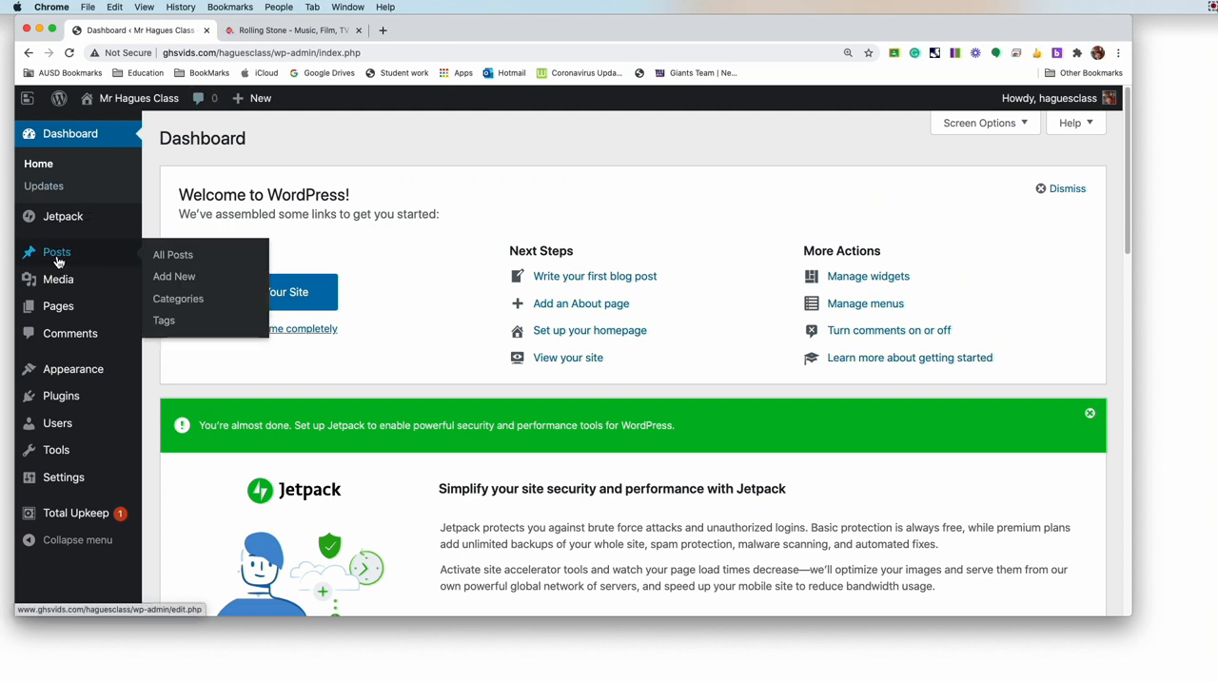
pyautogui.click(162, 259)
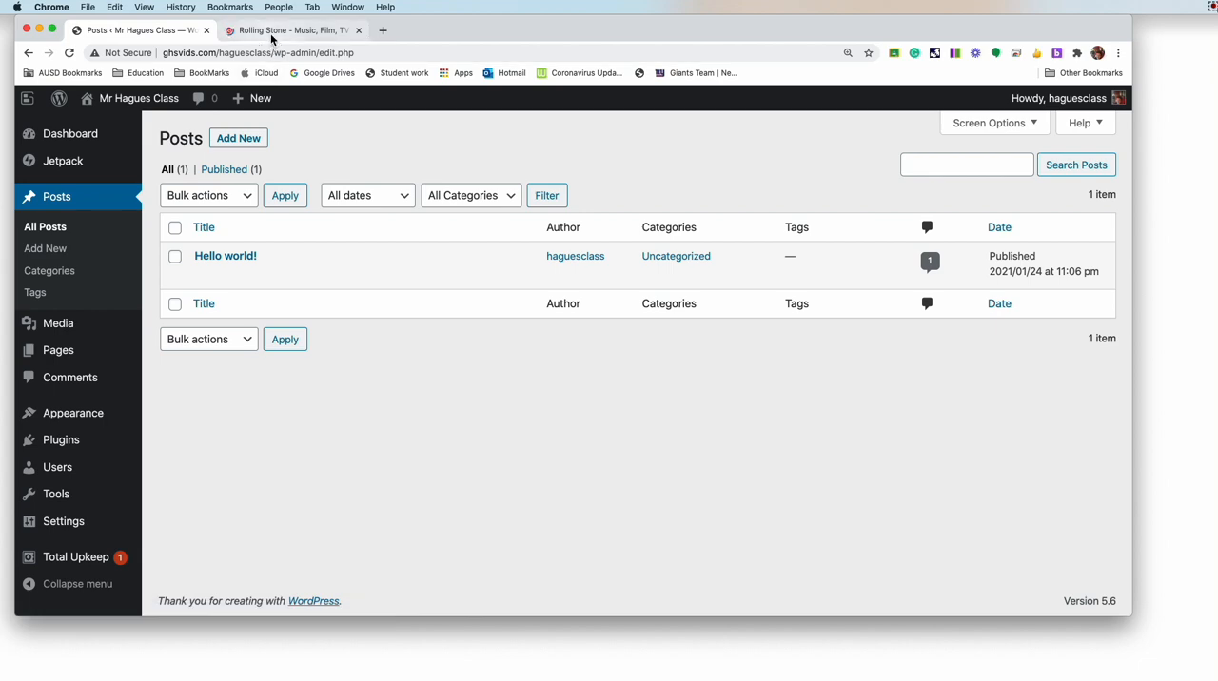
pyautogui.click(271, 31)
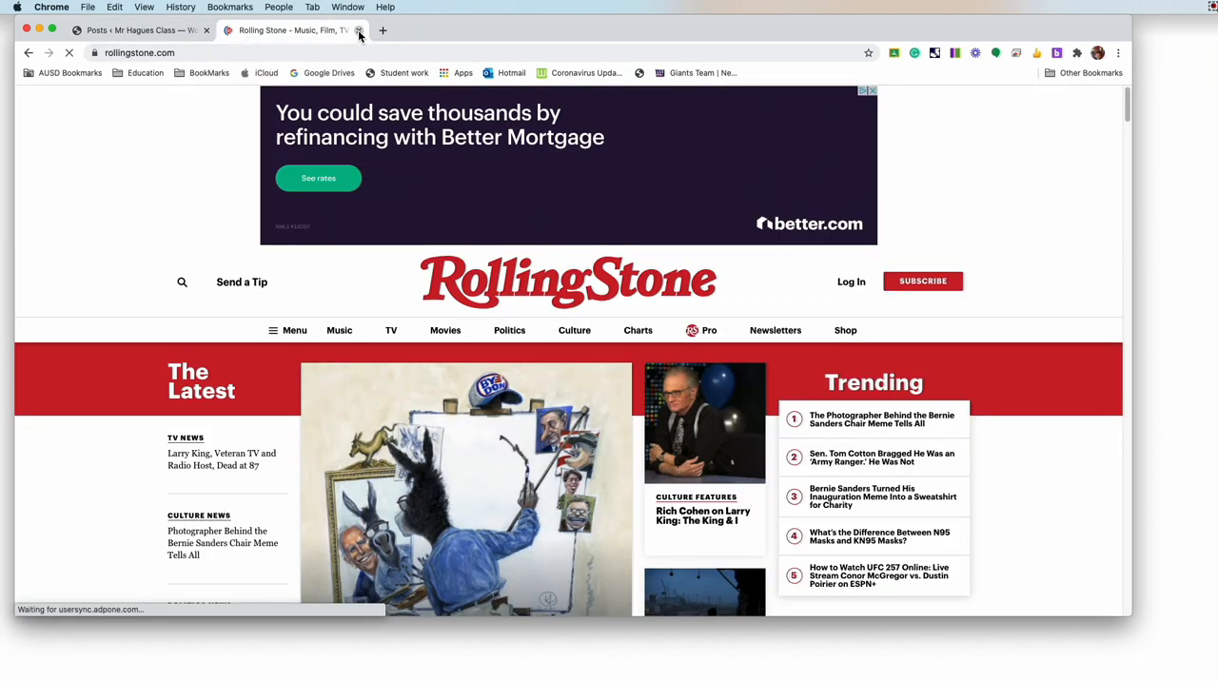
pyautogui.press('super+w')
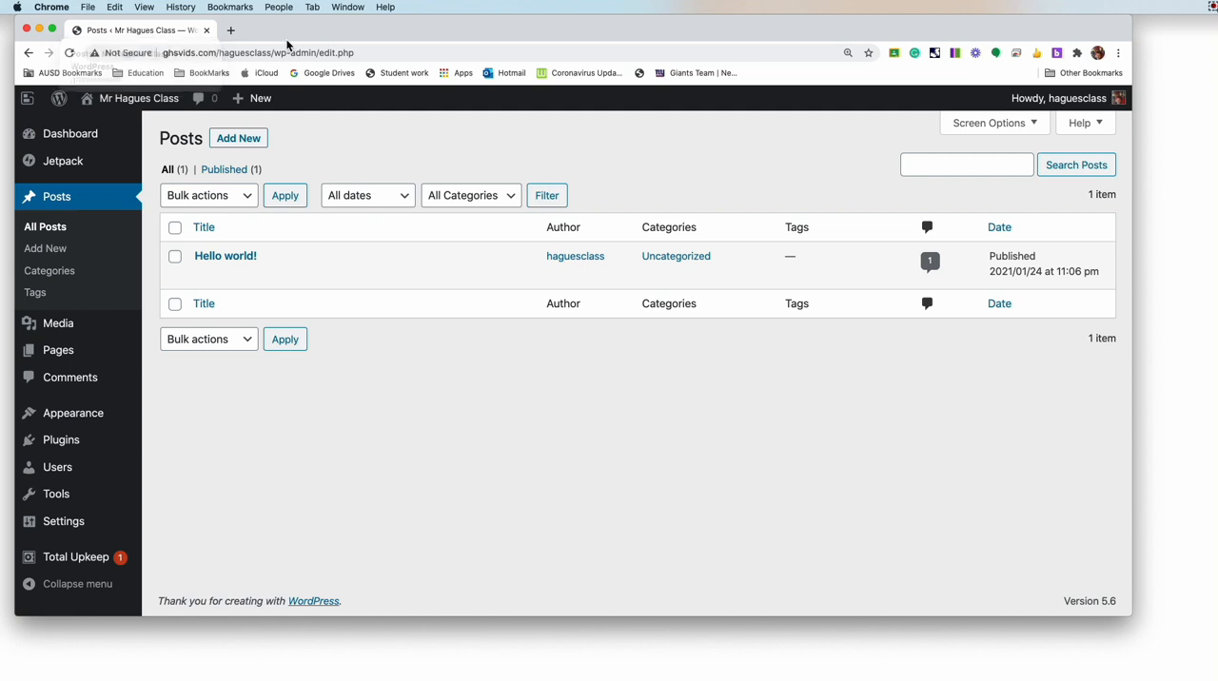
# Step: Examine the bulk actions and the category filter choices available for the posts list
pyautogui.moveTo(57, 357)
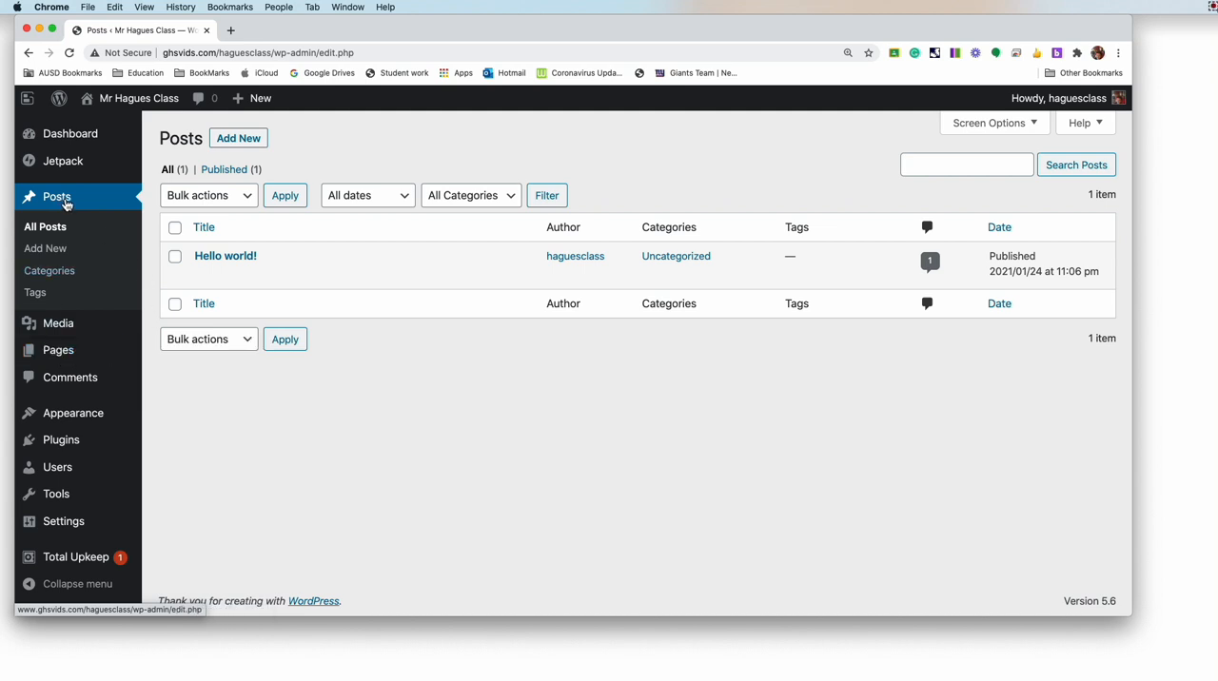
pyautogui.moveTo(213, 271)
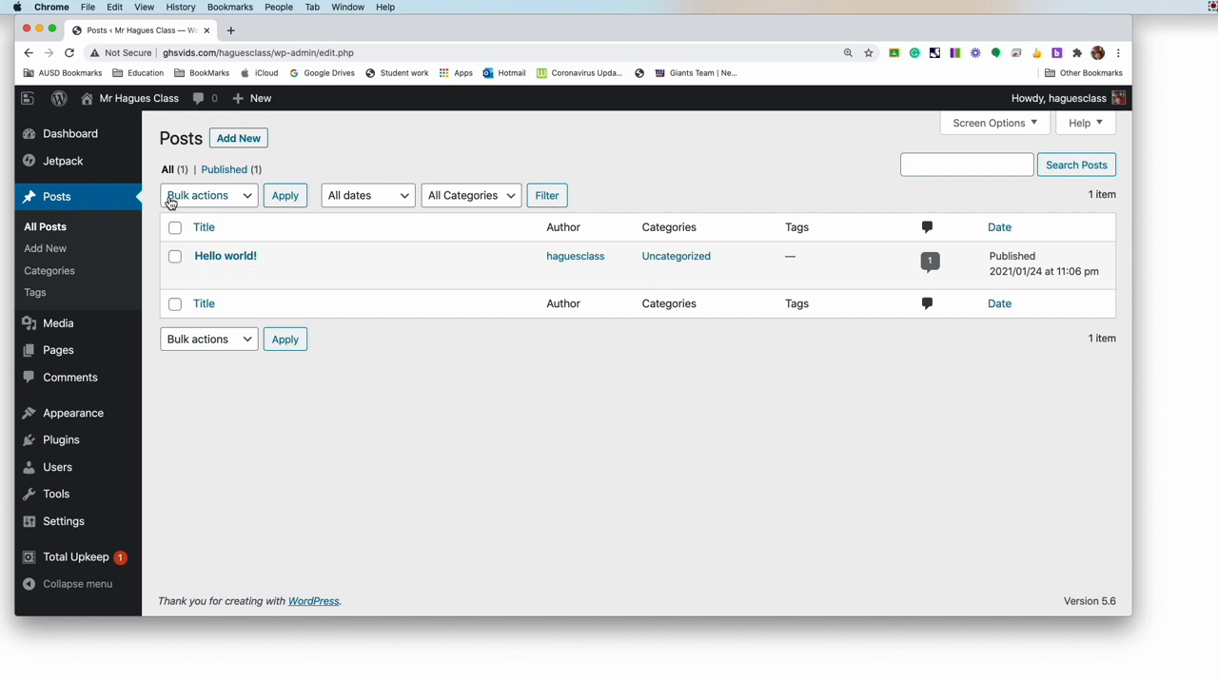
pyautogui.click(243, 203)
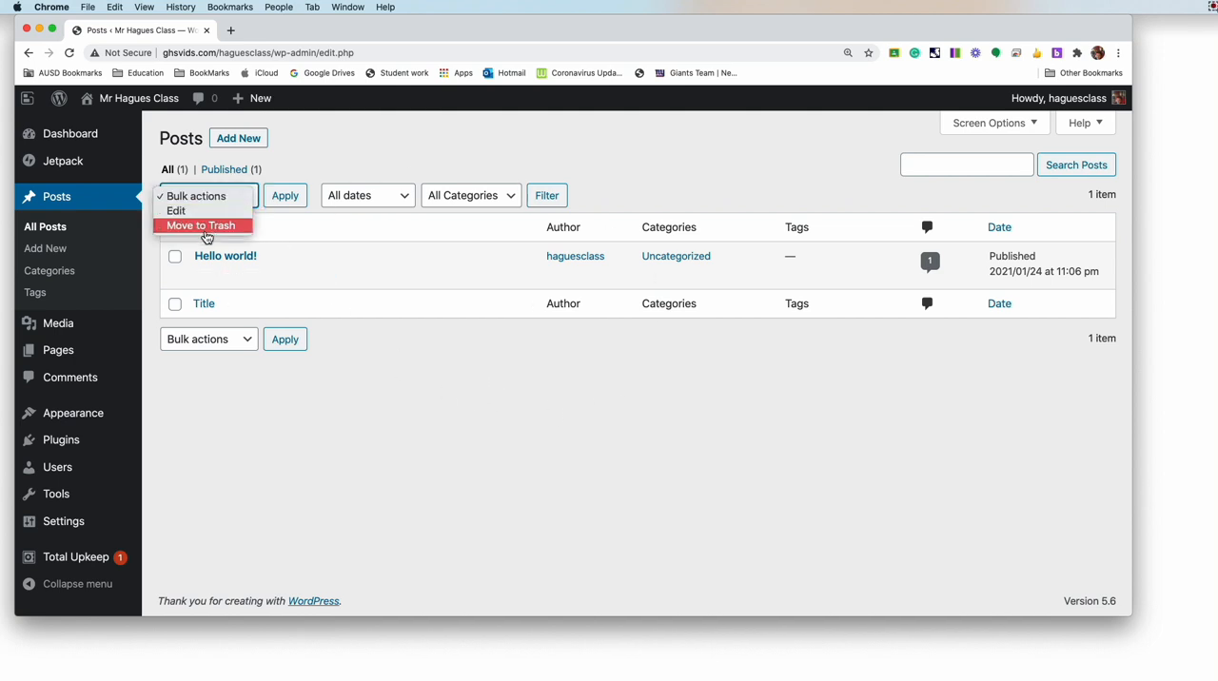
pyautogui.click(428, 400)
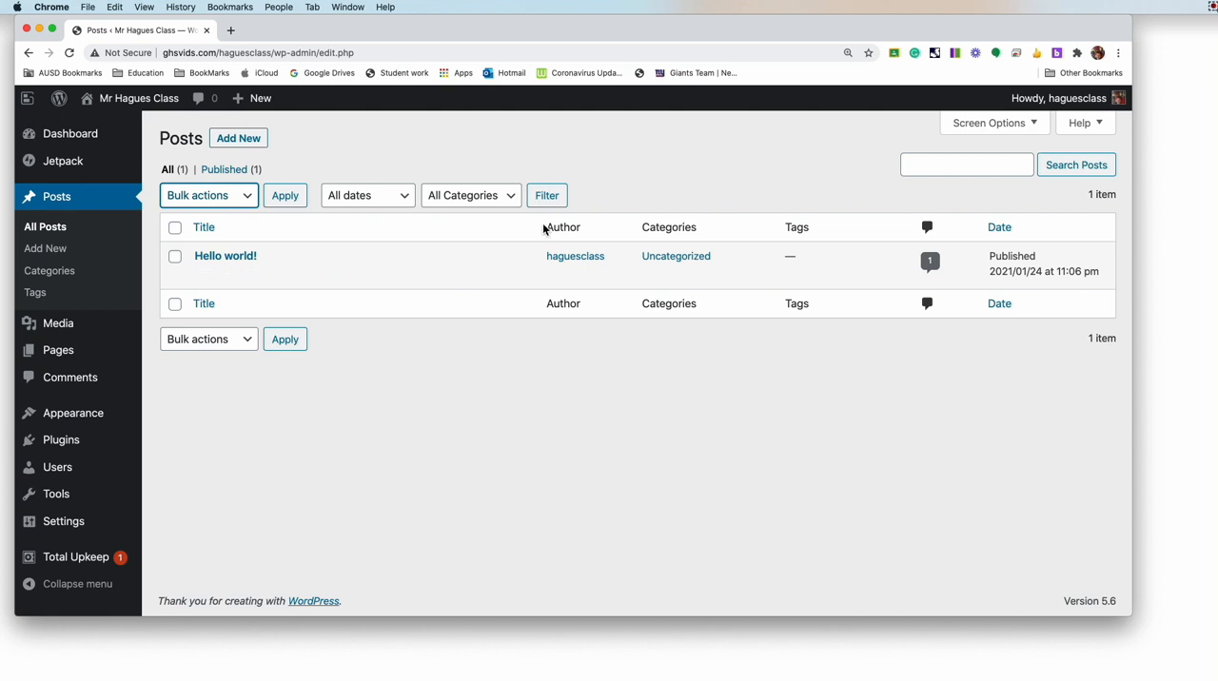
pyautogui.click(506, 196)
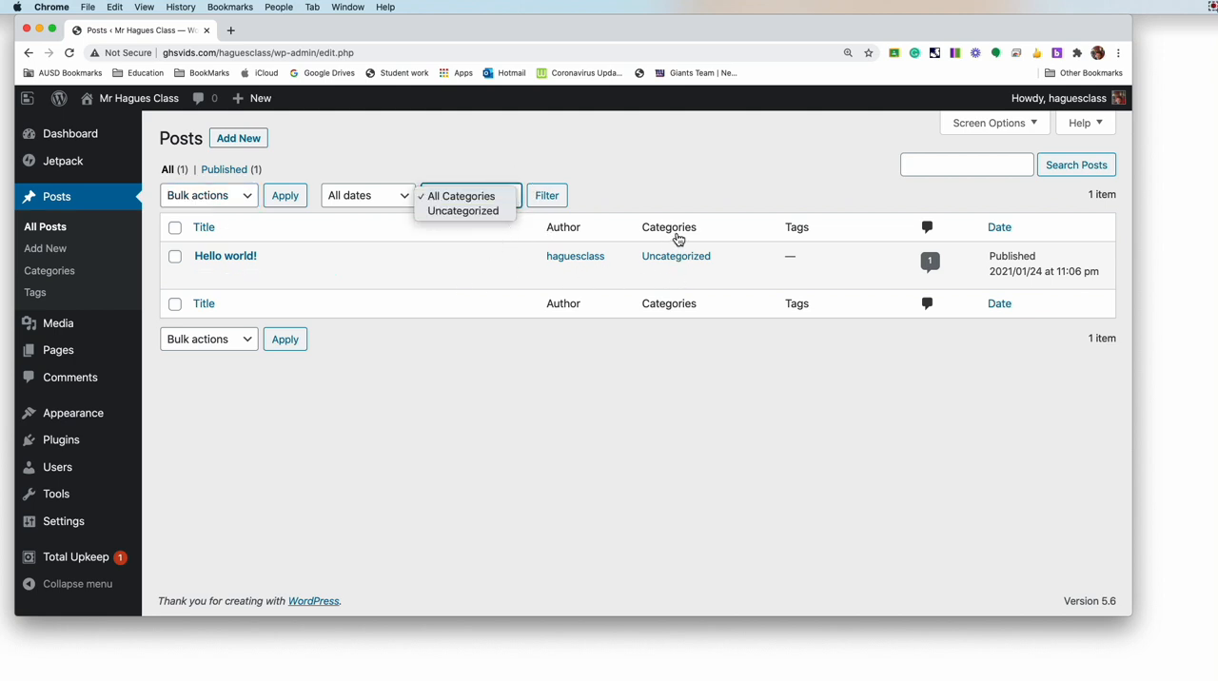
pyautogui.click(734, 175)
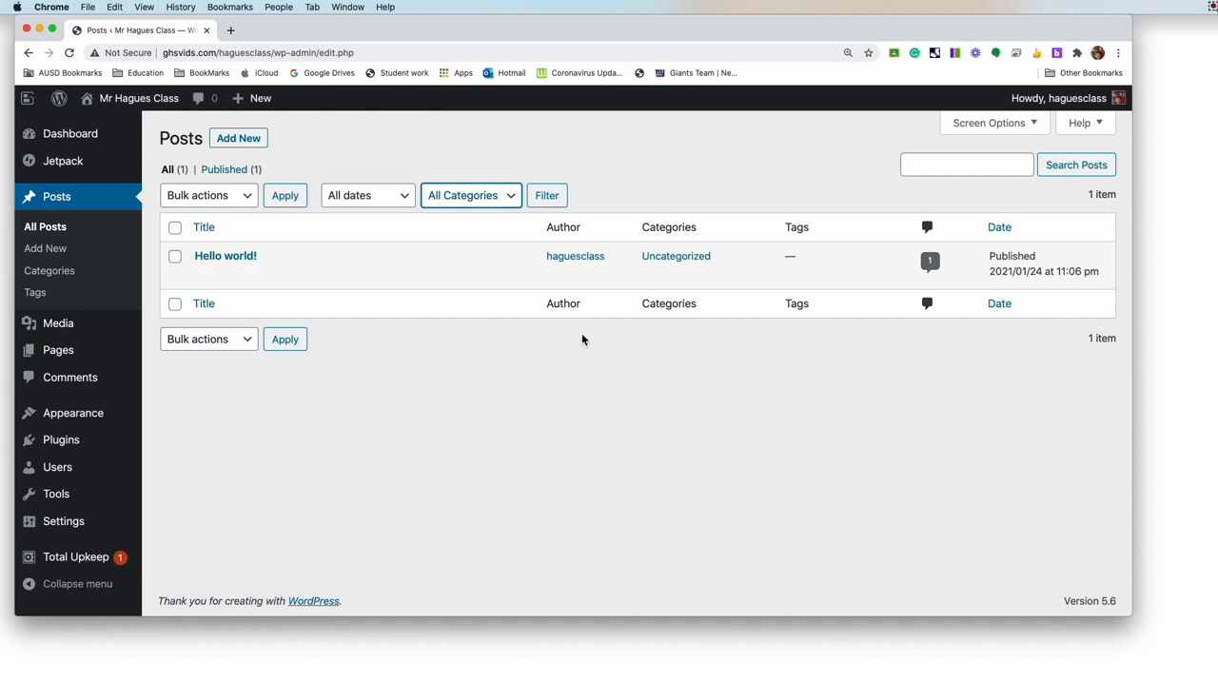
# Step: Add the line "This is the POST Tab" below the existing text of the "Hello world!" post and update the post
pyautogui.moveTo(215, 275)
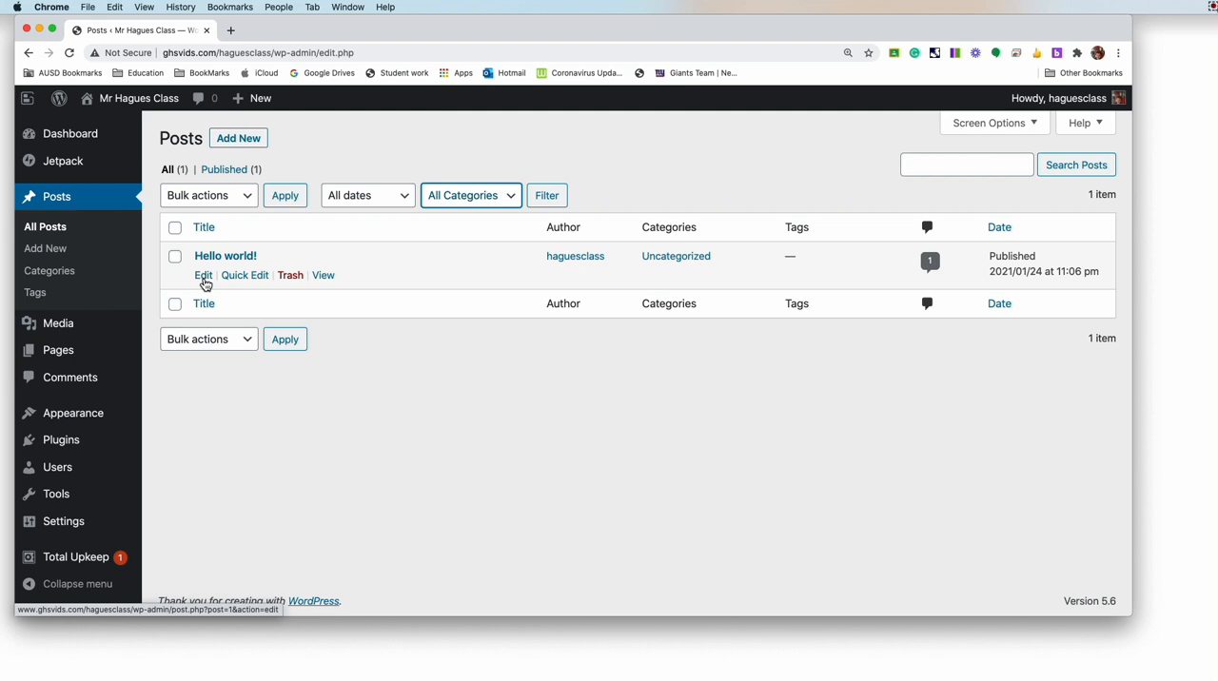
pyautogui.click(203, 276)
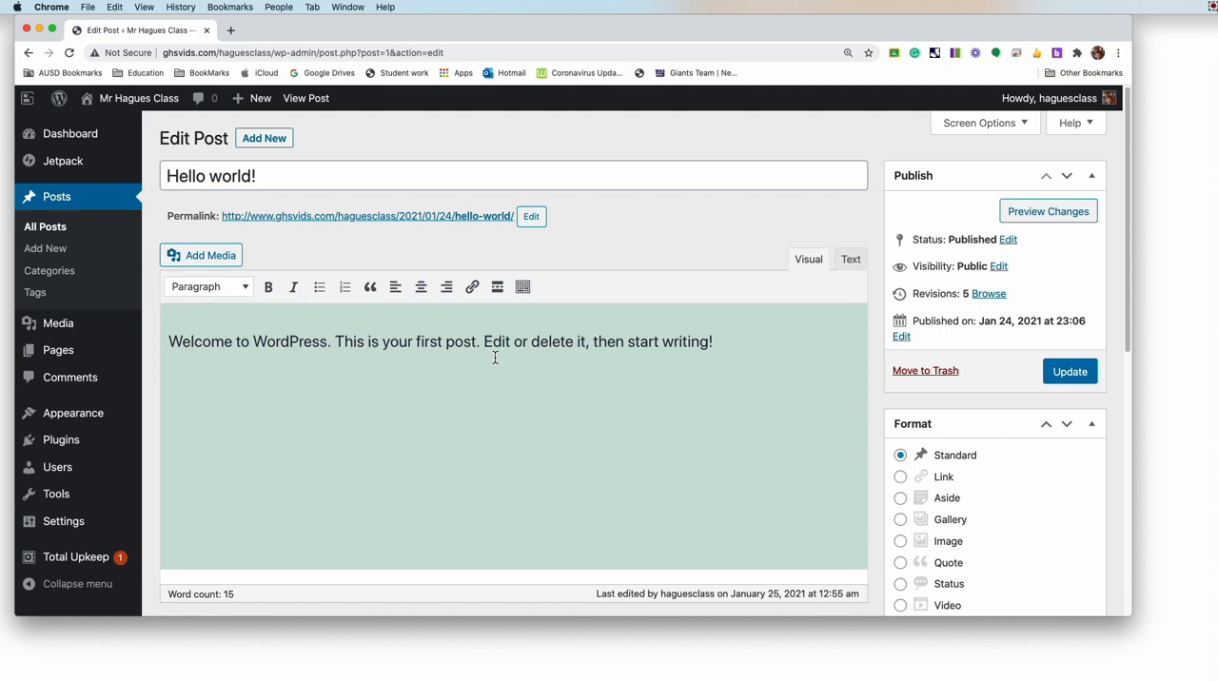
pyautogui.click(729, 343)
pyautogui.press('Return')
pyautogui.write('Thi i')
pyautogui.write('s is the P')
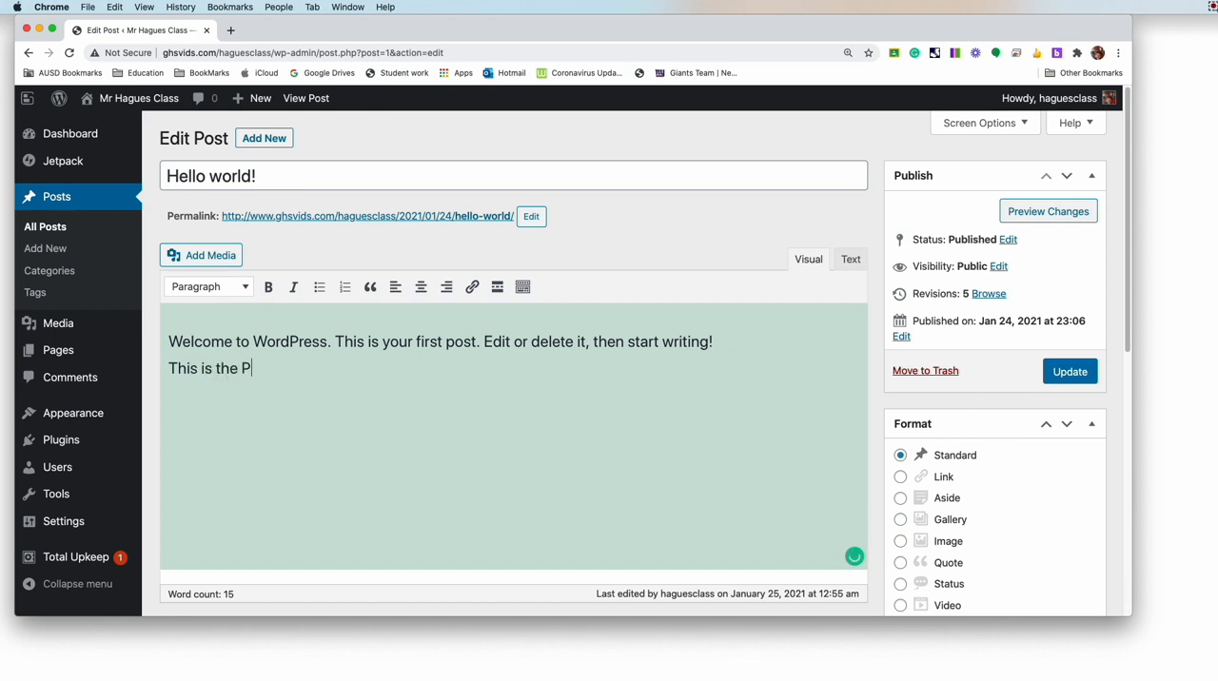
pyautogui.write('OST Tab')
pyautogui.click(1075, 374)
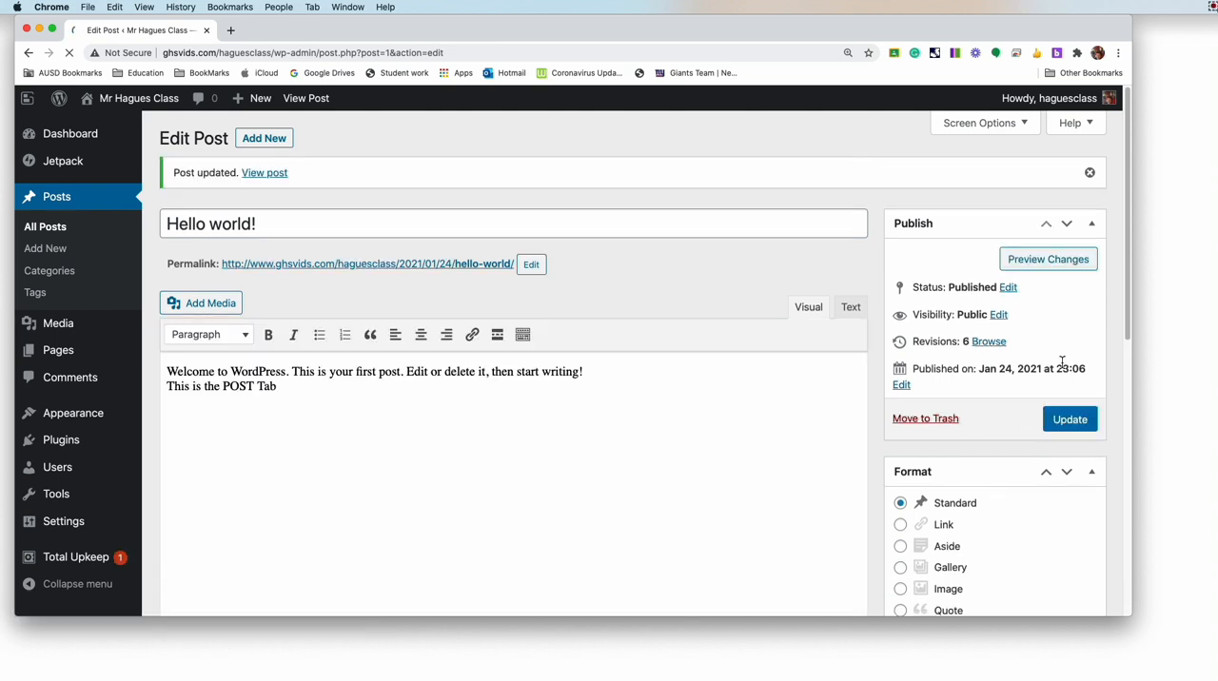
# Step: View the live site in a new browser tab and check the added "This is the POST Tab" line
pyautogui.moveTo(113, 130)
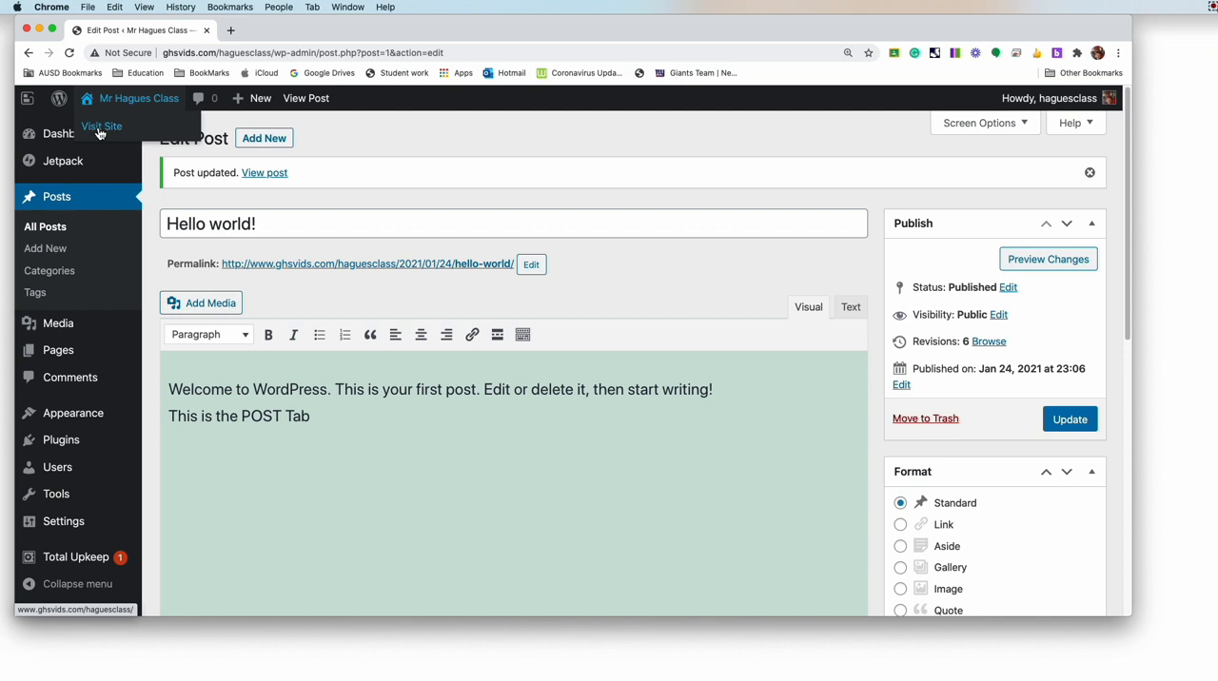
pyautogui.rightClick(98, 125)
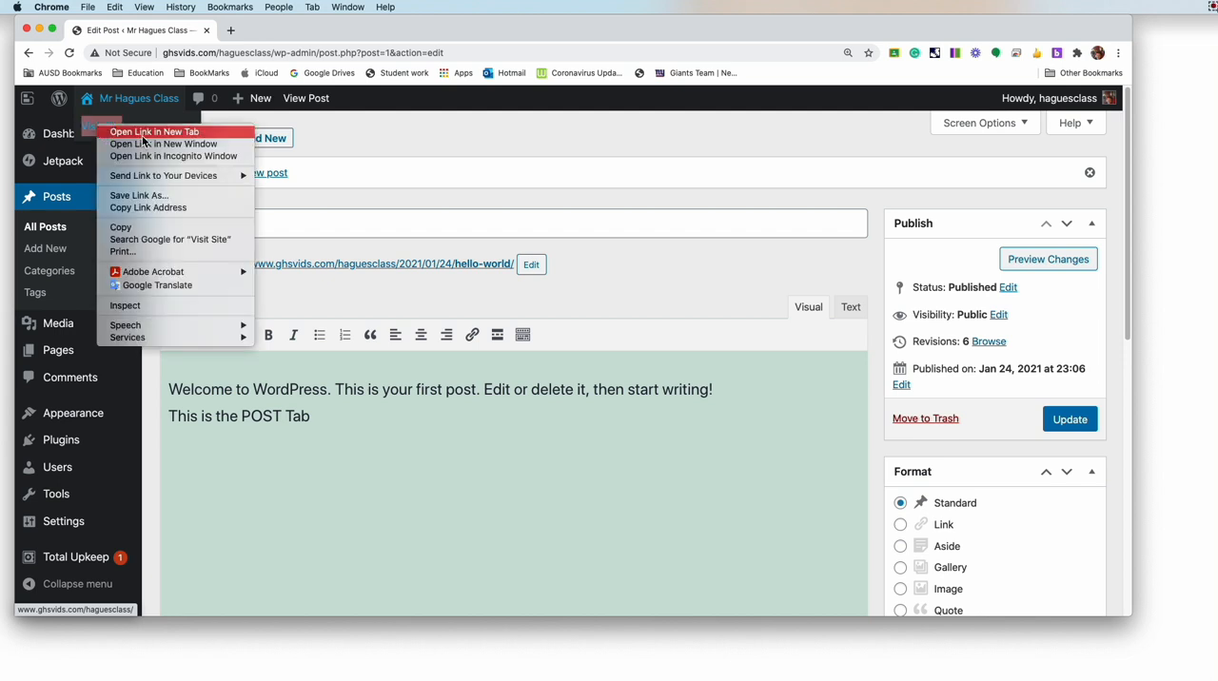
pyautogui.click(143, 133)
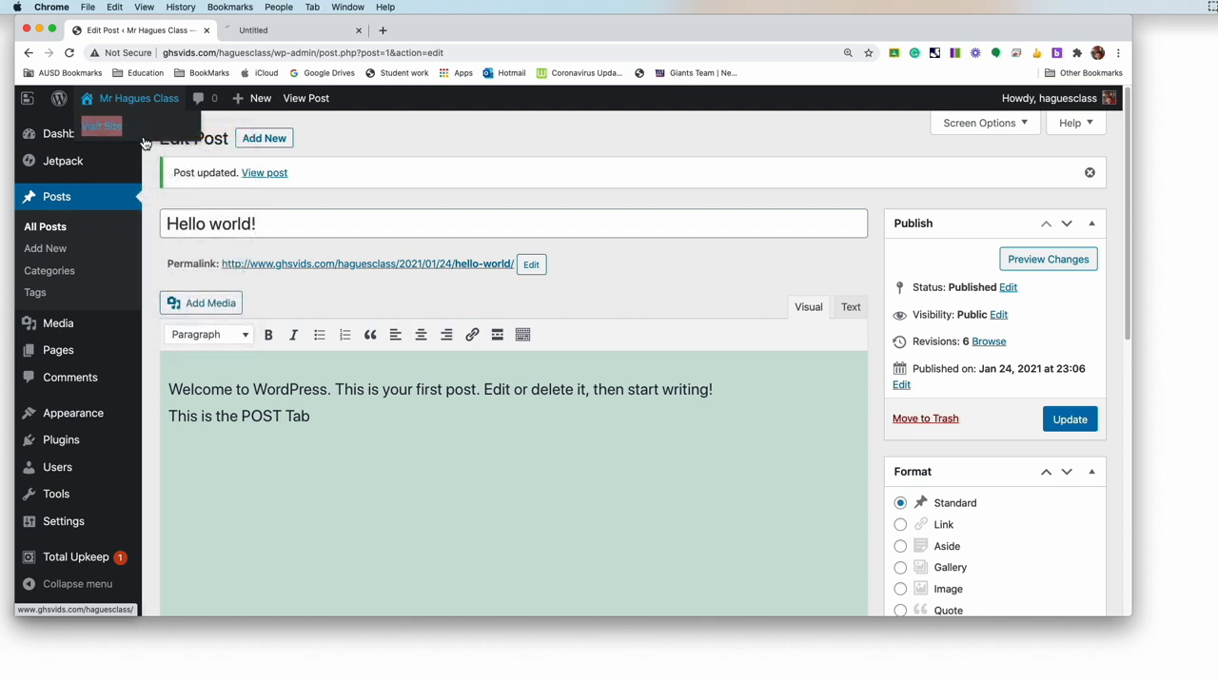
pyautogui.click(287, 31)
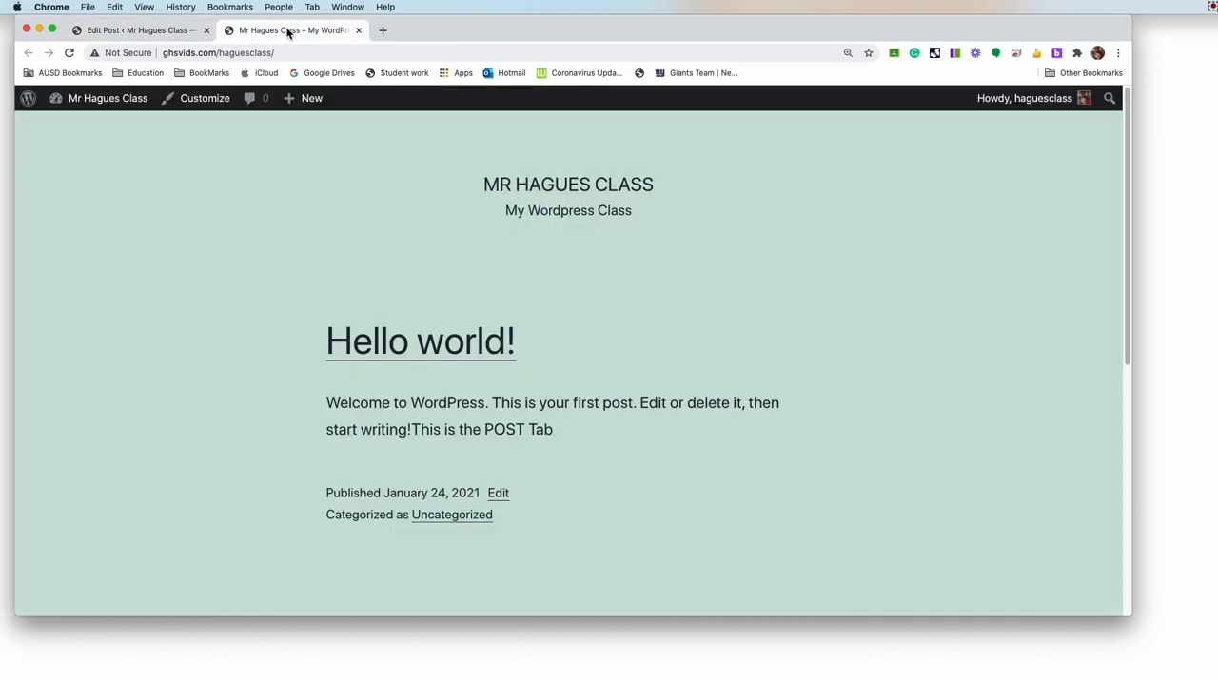
pyautogui.moveTo(412, 430); pyautogui.dragTo(574, 434)
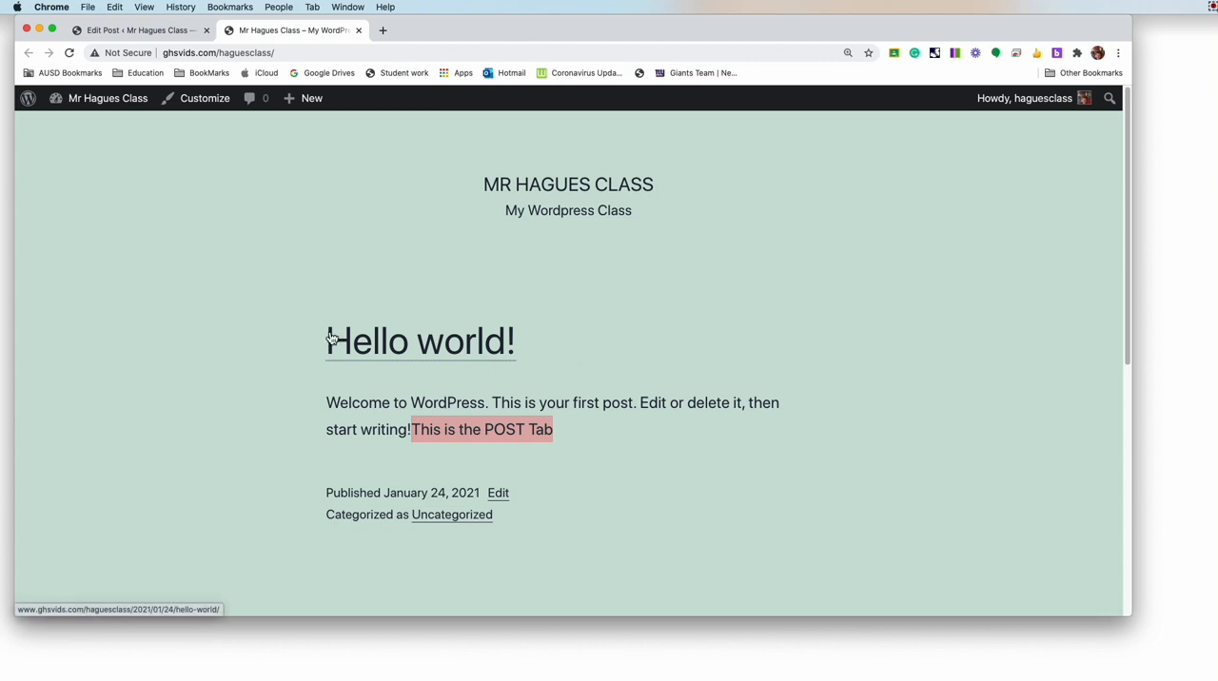
# Step: Open the "Hello world!" post on the live site and examine its text, publishing details, comments and comment form
pyautogui.click(446, 354)
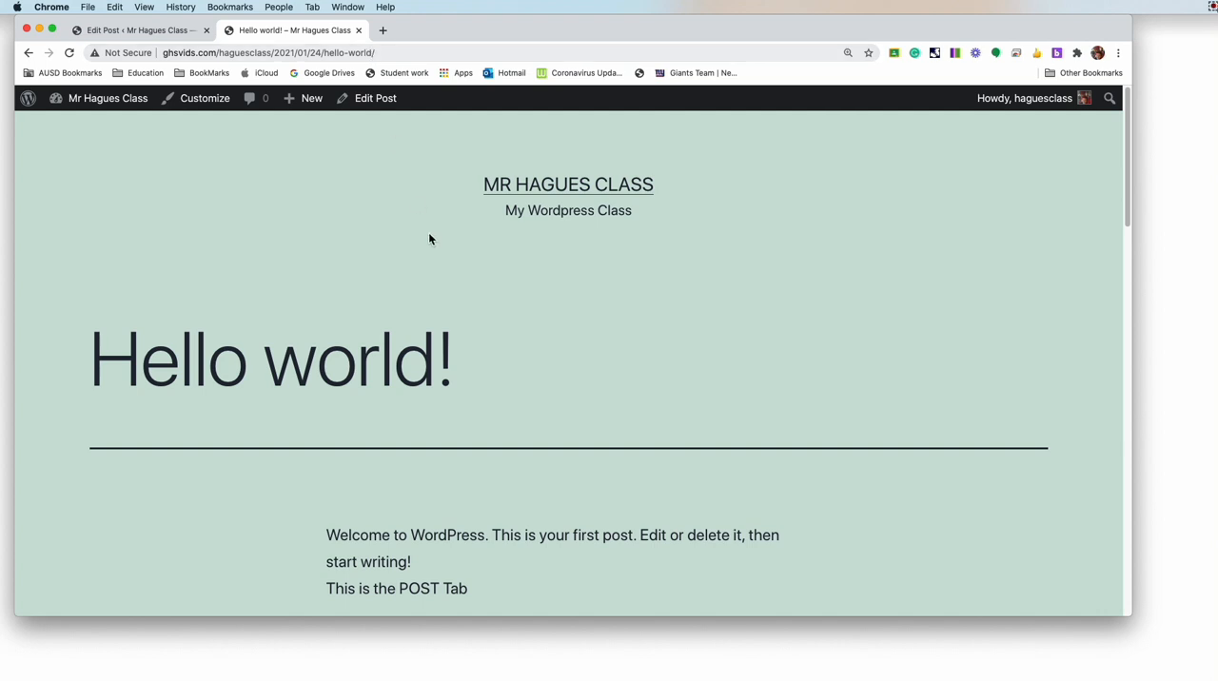
pyautogui.scroll(-3, 443, 290)
pyautogui.scroll(3, 444, 290)
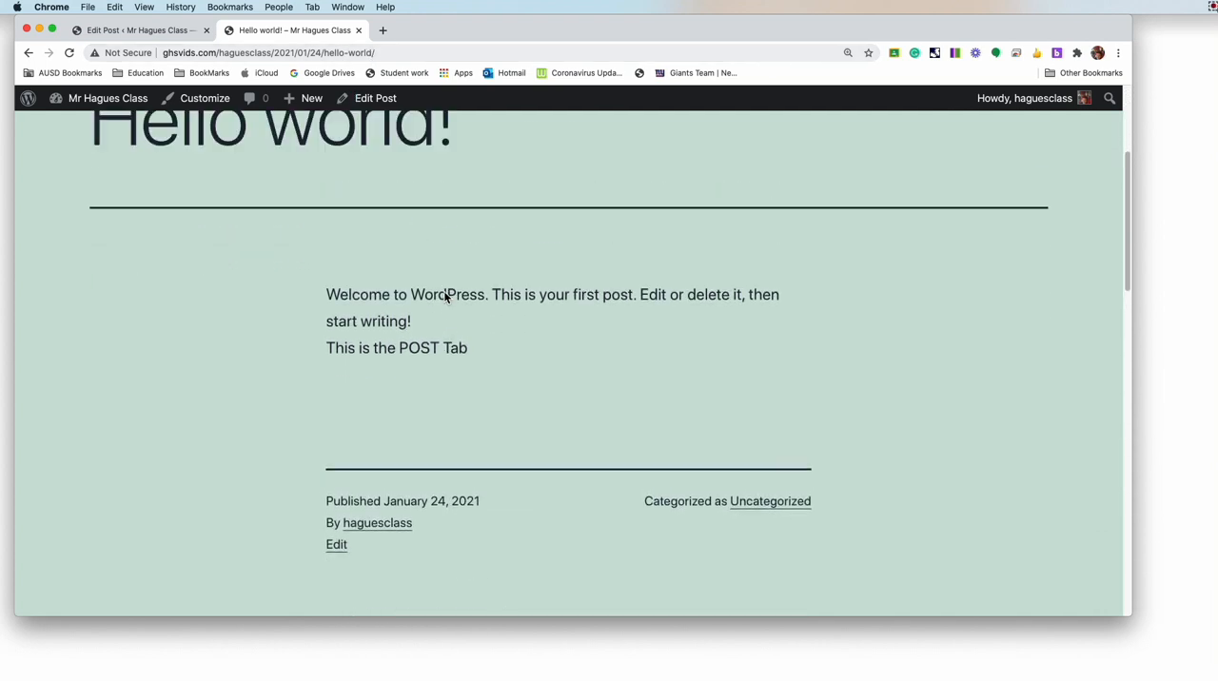
pyautogui.scroll(-5, 444, 290)
pyautogui.scroll(-2, 443, 297)
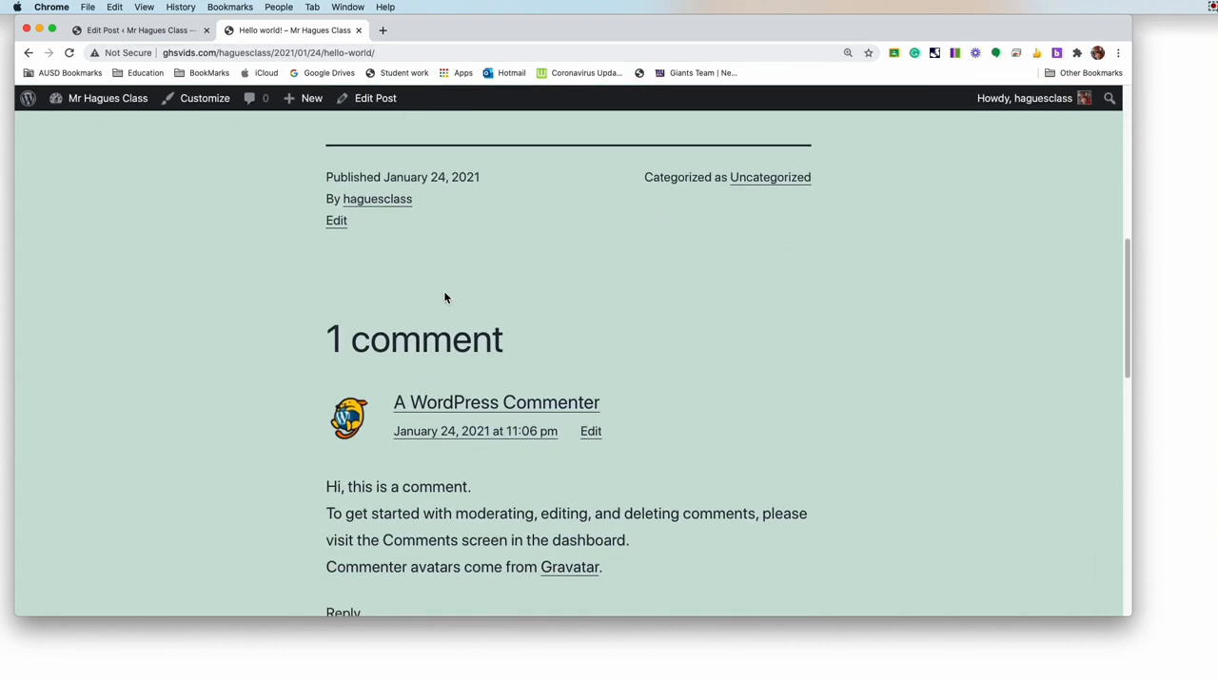
pyautogui.scroll(-3, 444, 297)
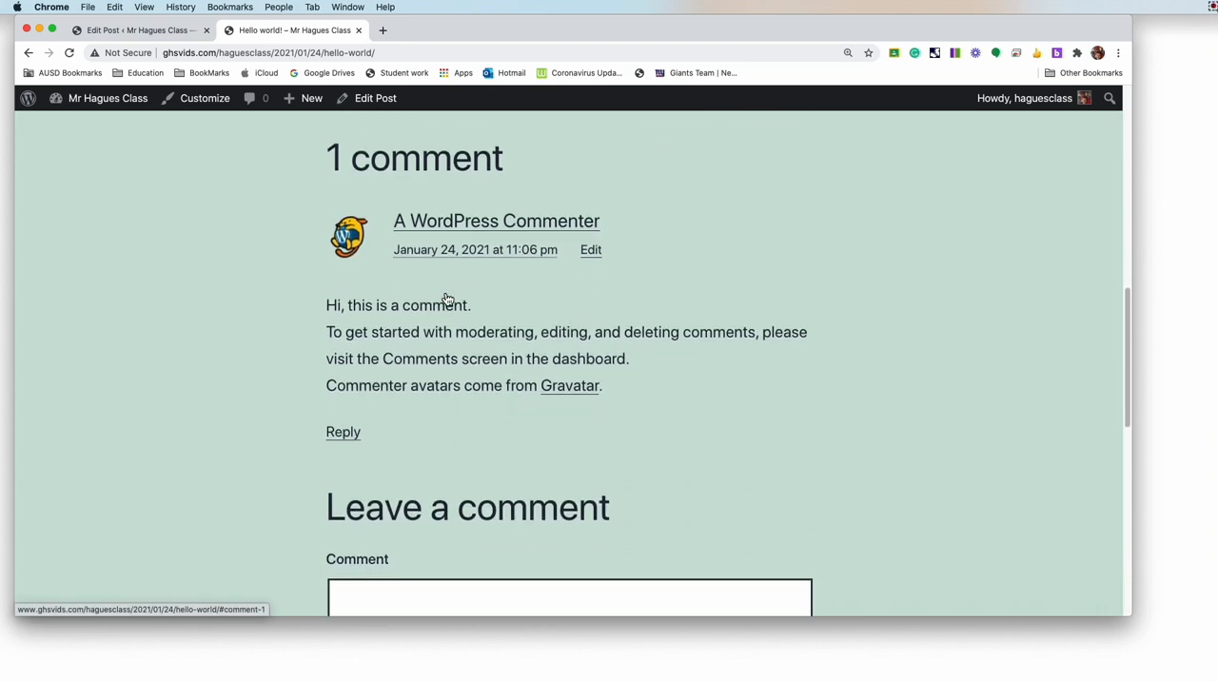
pyautogui.scroll(-1, 445, 299)
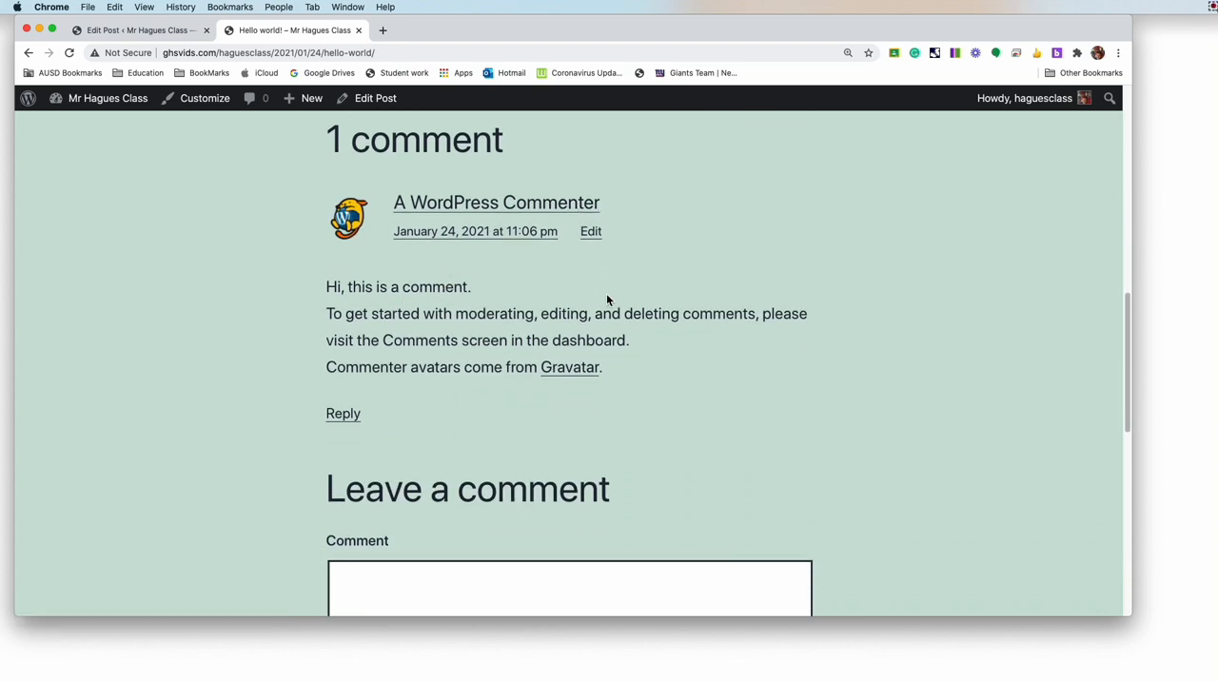
pyautogui.scroll(-4, 472, 368)
pyautogui.scroll(-1, 472, 368)
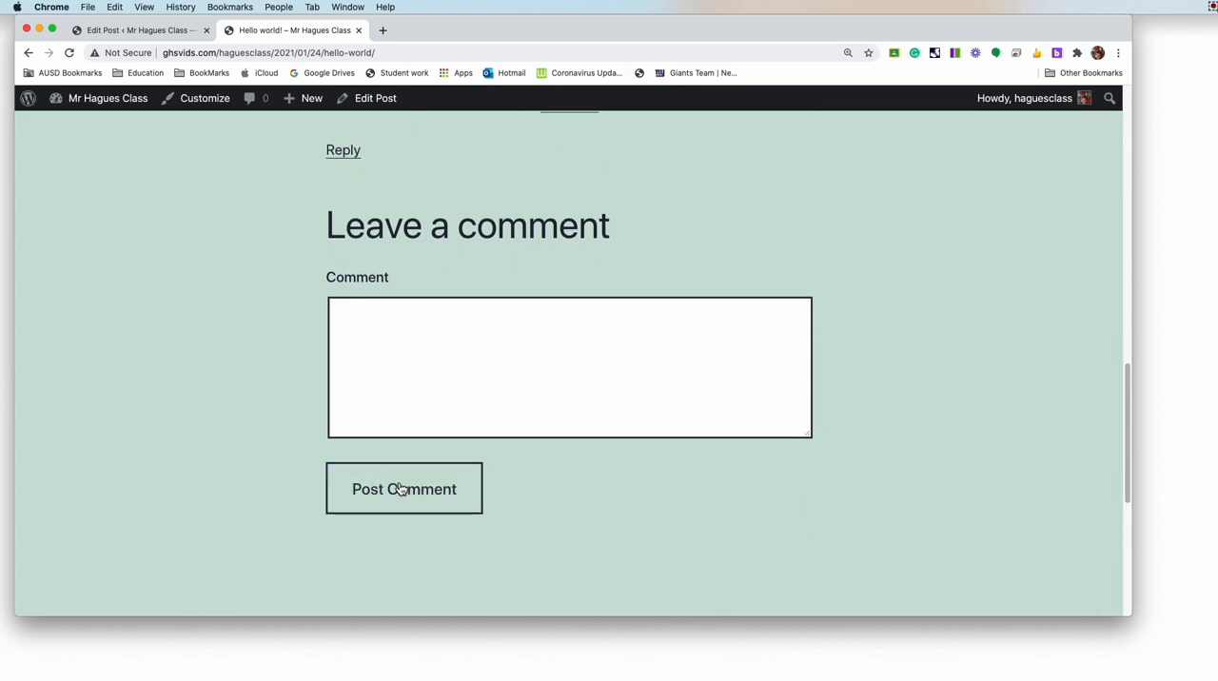
pyautogui.scroll(4, 613, 299)
pyautogui.scroll(12, 614, 300)
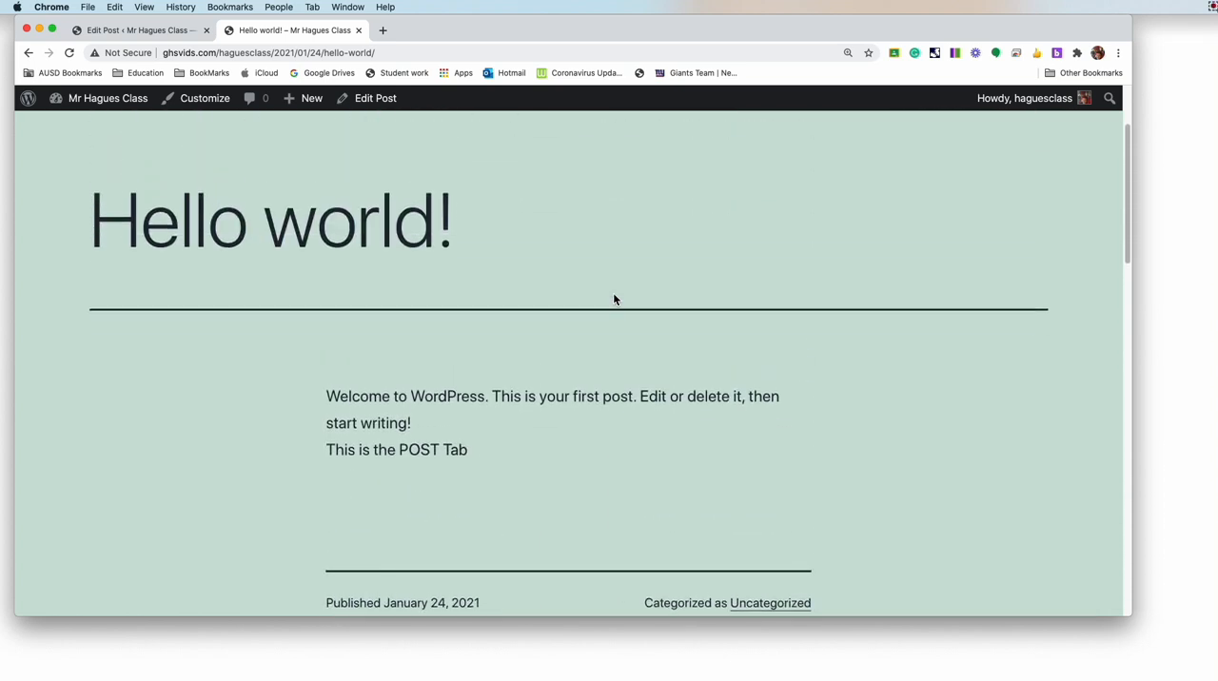
# Step: Return to the live site's home page and switch back to the "Hello world!" post editor
pyautogui.click(28, 55)
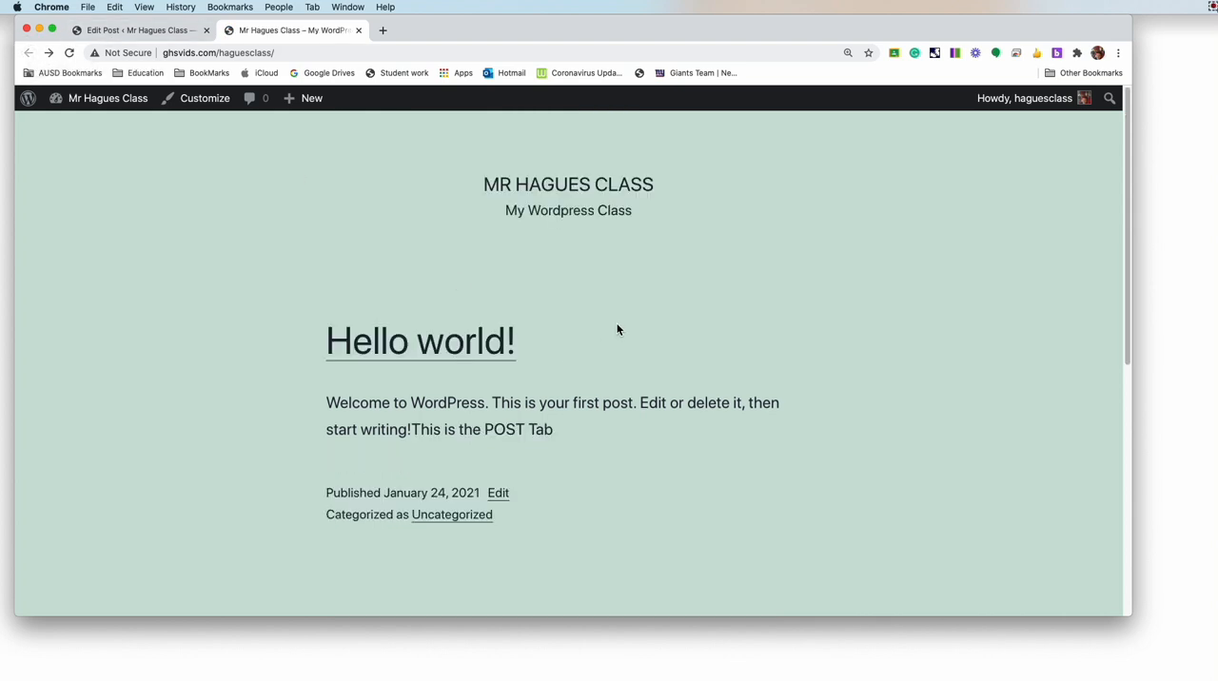
pyautogui.click(131, 31)
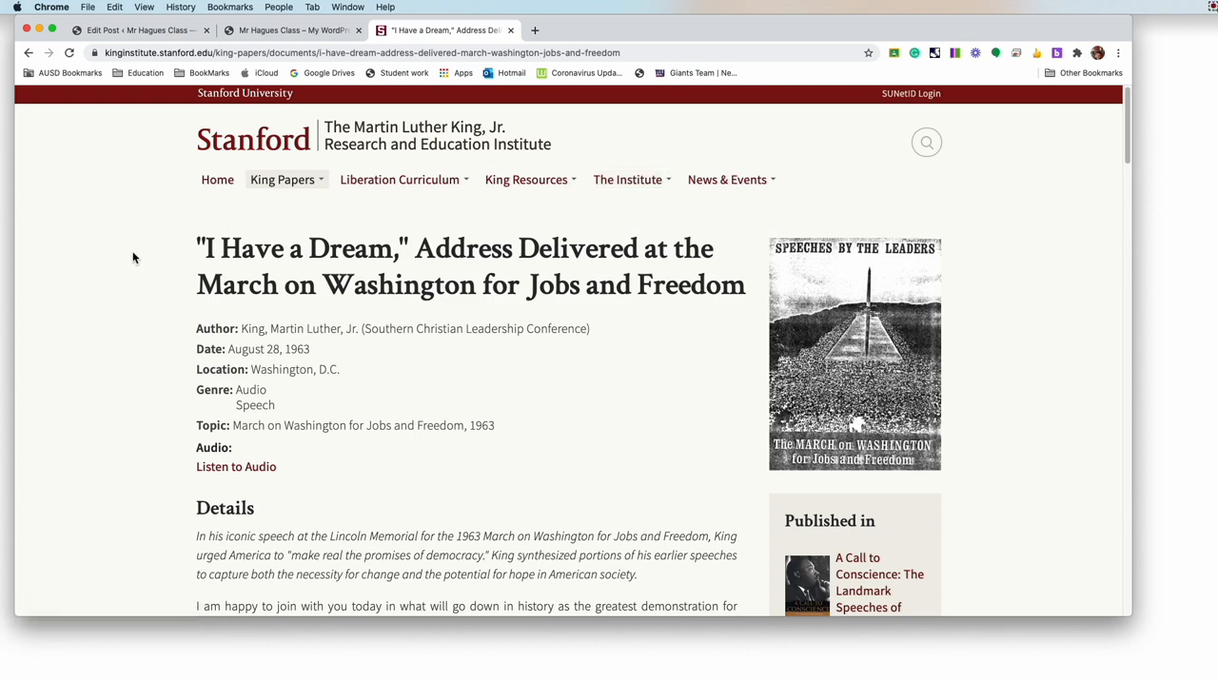
# Step: Examine the "I Have a Dream" address page on the Stanford King Institute site, including its details and opening paragraphs
pyautogui.scroll(-1, 133, 258)
pyautogui.scroll(-2, 133, 257)
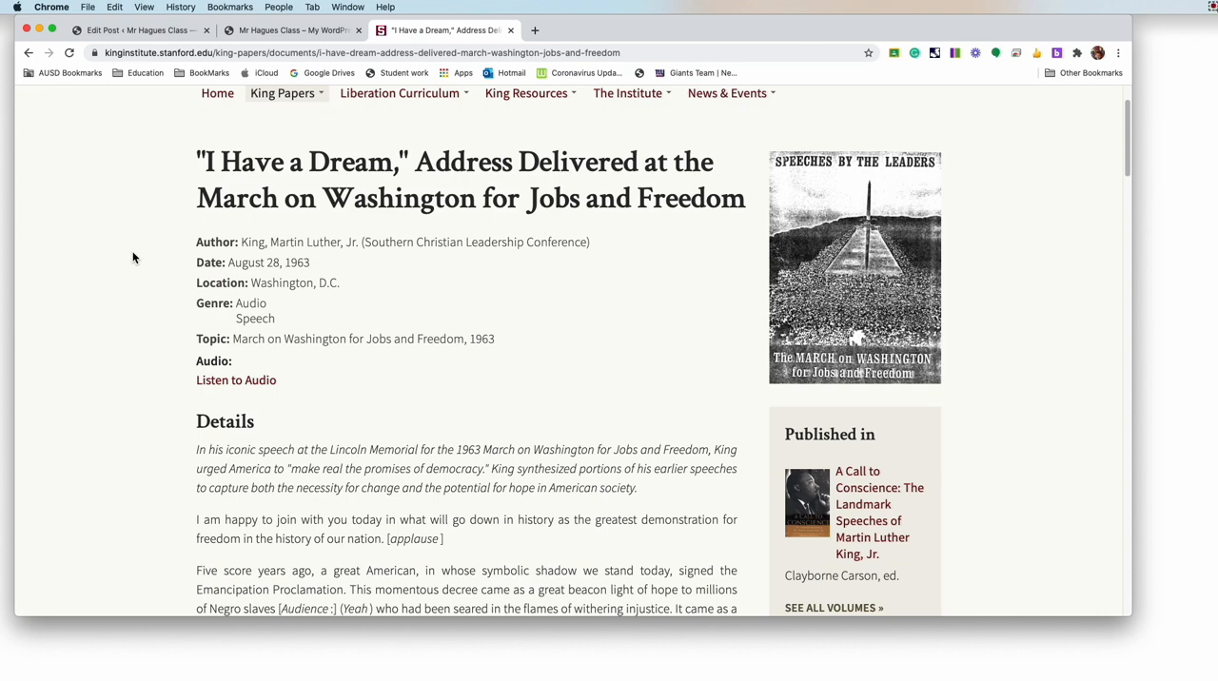
pyautogui.scroll(-5, 133, 258)
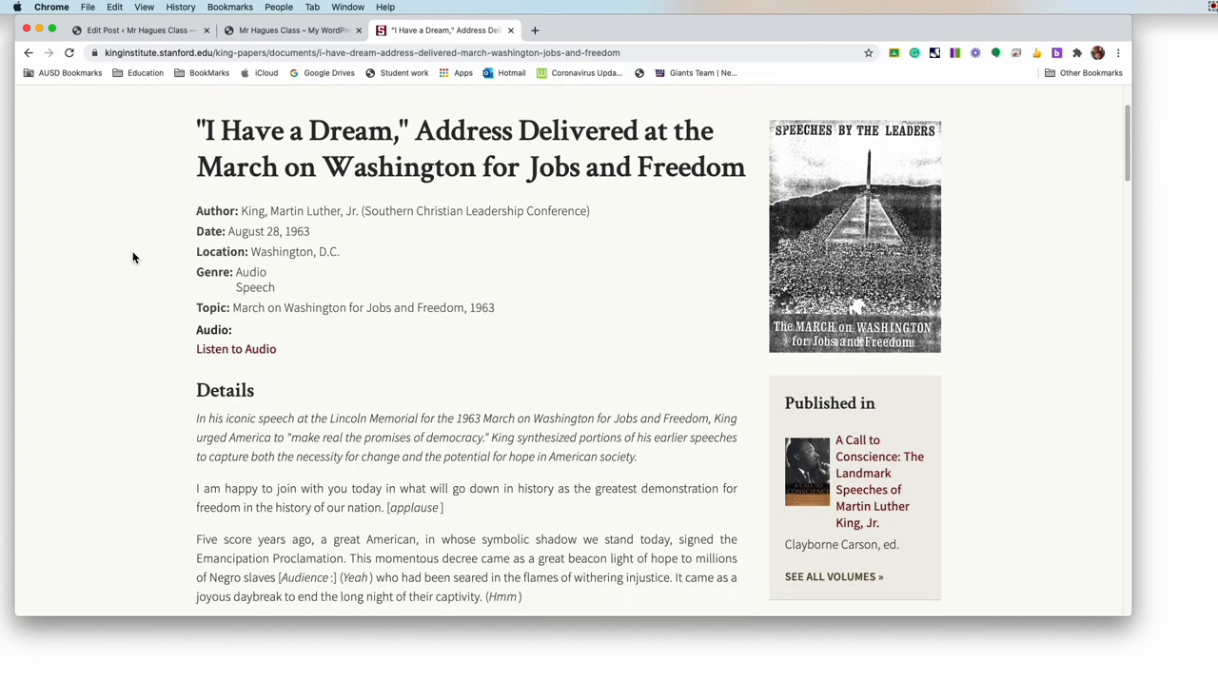
pyautogui.scroll(5, 133, 257)
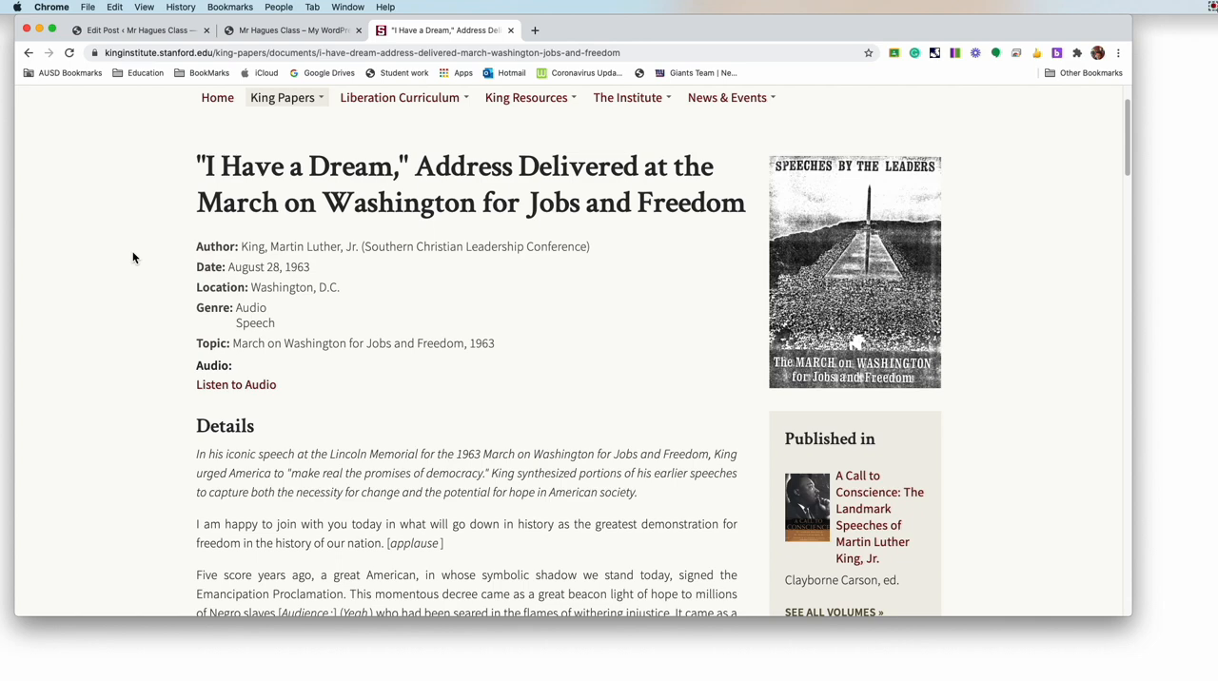
pyautogui.scroll(-4, 133, 258)
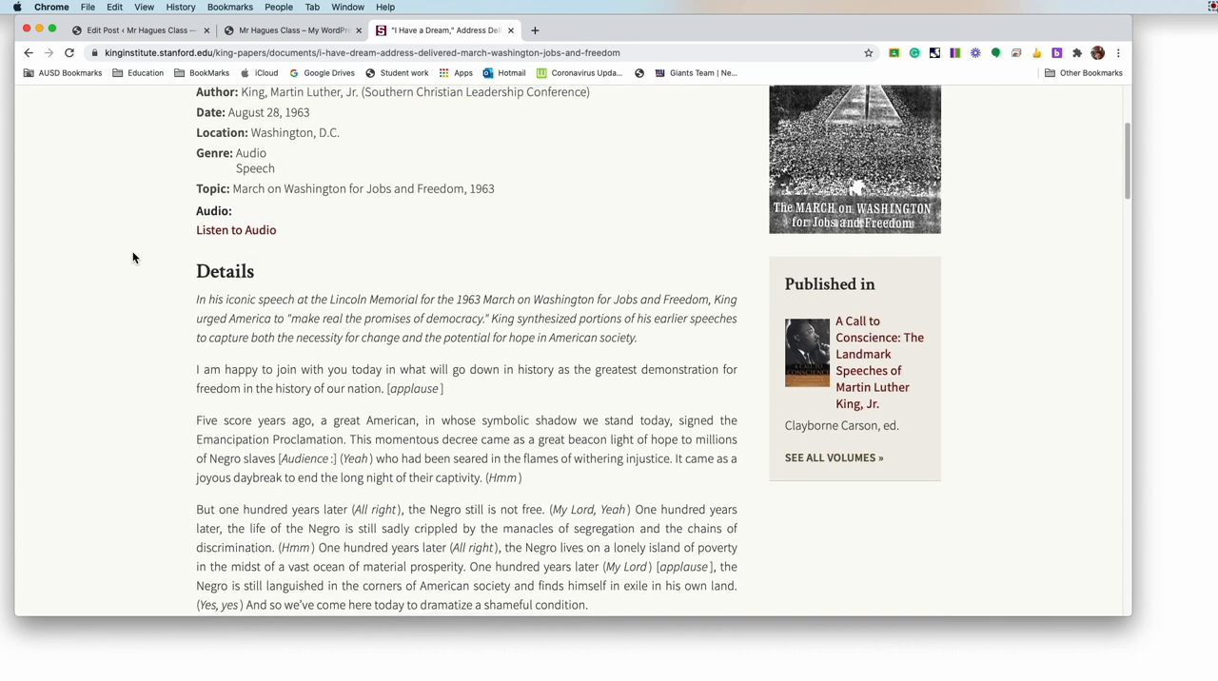
pyautogui.scroll(1, 133, 258)
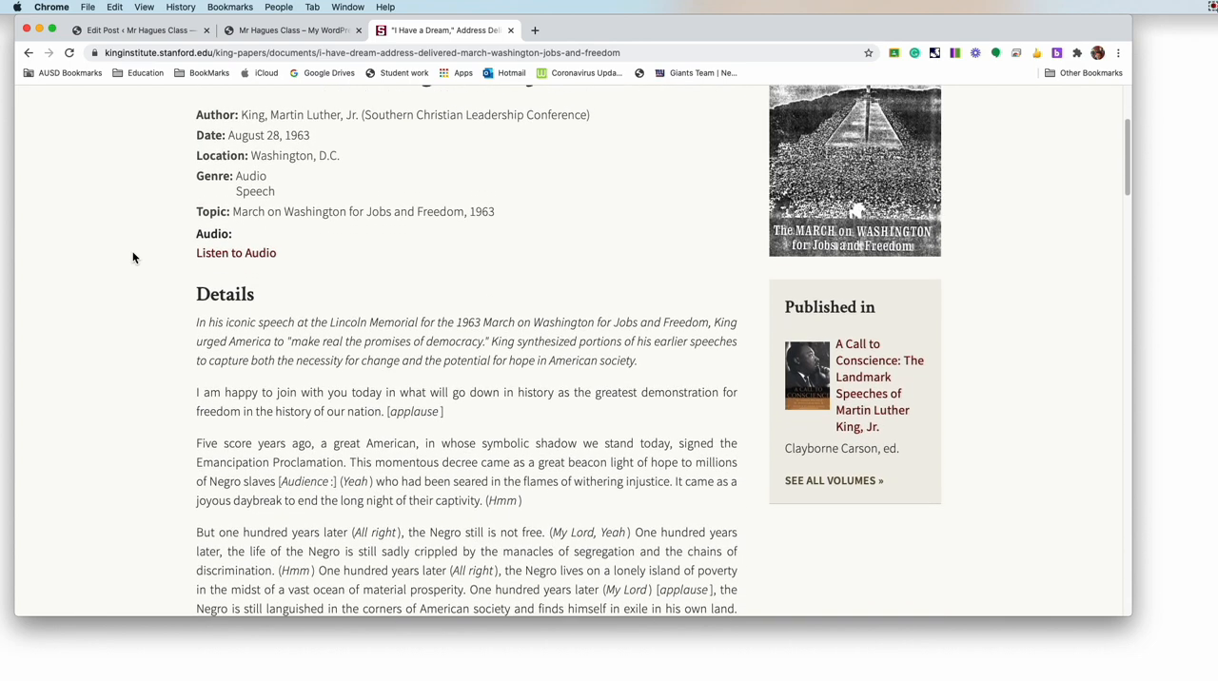
pyautogui.scroll(5, 134, 258)
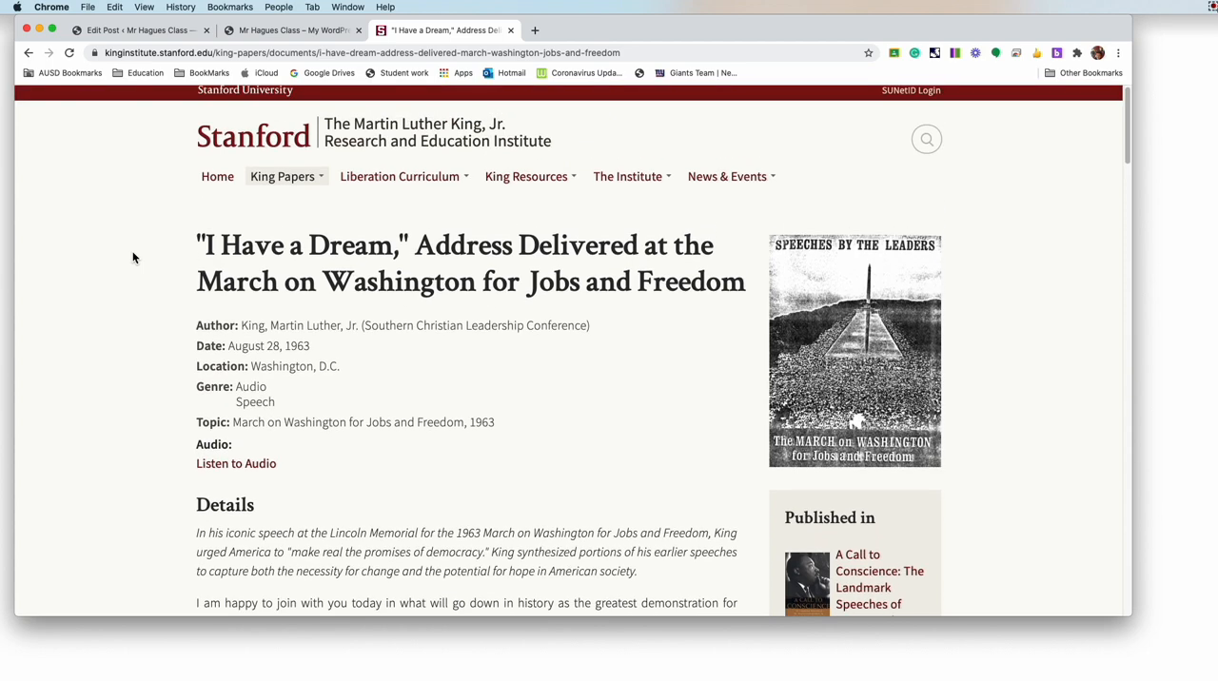
pyautogui.scroll(-8, 134, 258)
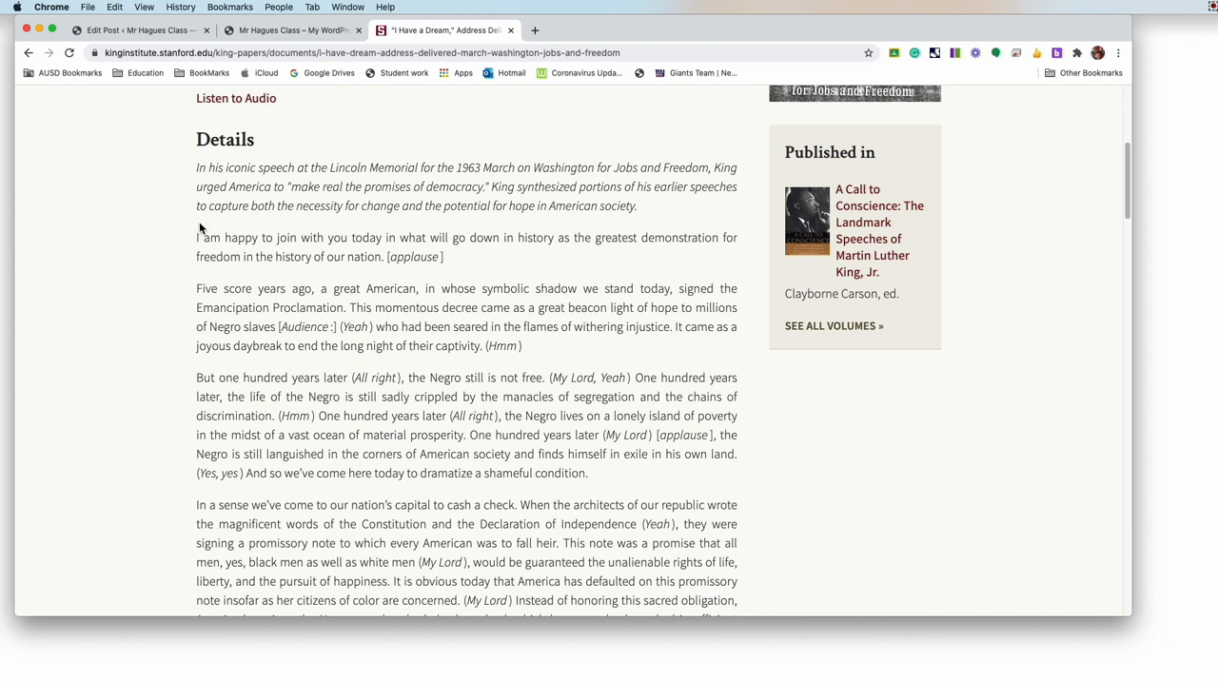
pyautogui.moveTo(196, 237); pyautogui.dragTo(263, 346)
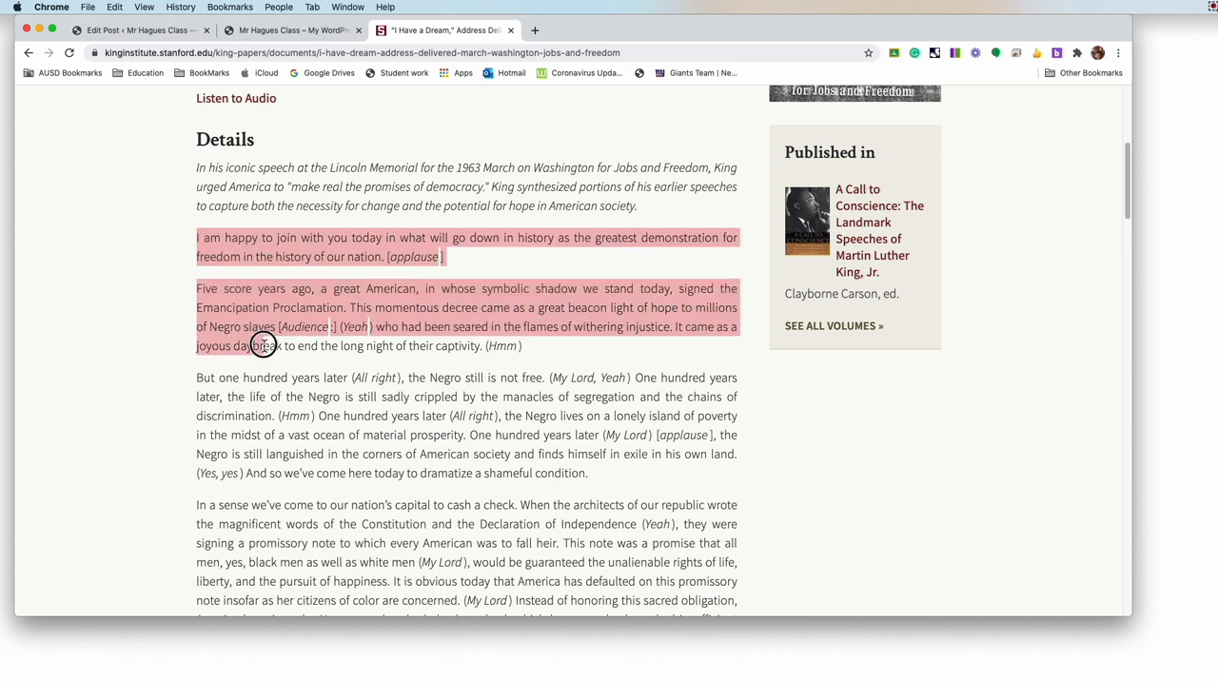
pyautogui.click(198, 244)
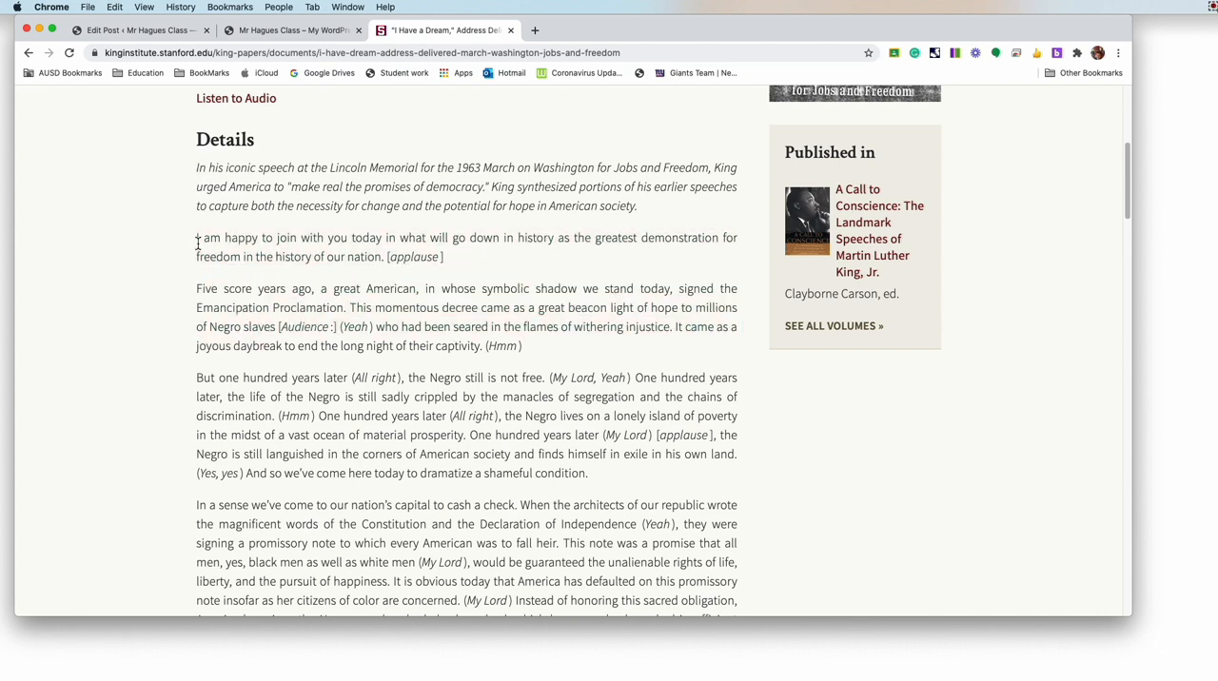
pyautogui.moveTo(196, 98); pyautogui.dragTo(283, 276)
pyautogui.click(198, 243)
# Step: Copy the speech text from "I am happy to join with you today" through the paragraph ending "(Let's go, Tell it)"
pyautogui.moveTo(198, 242); pyautogui.dragTo(274, 416)
pyautogui.scroll(-3, 278, 427)
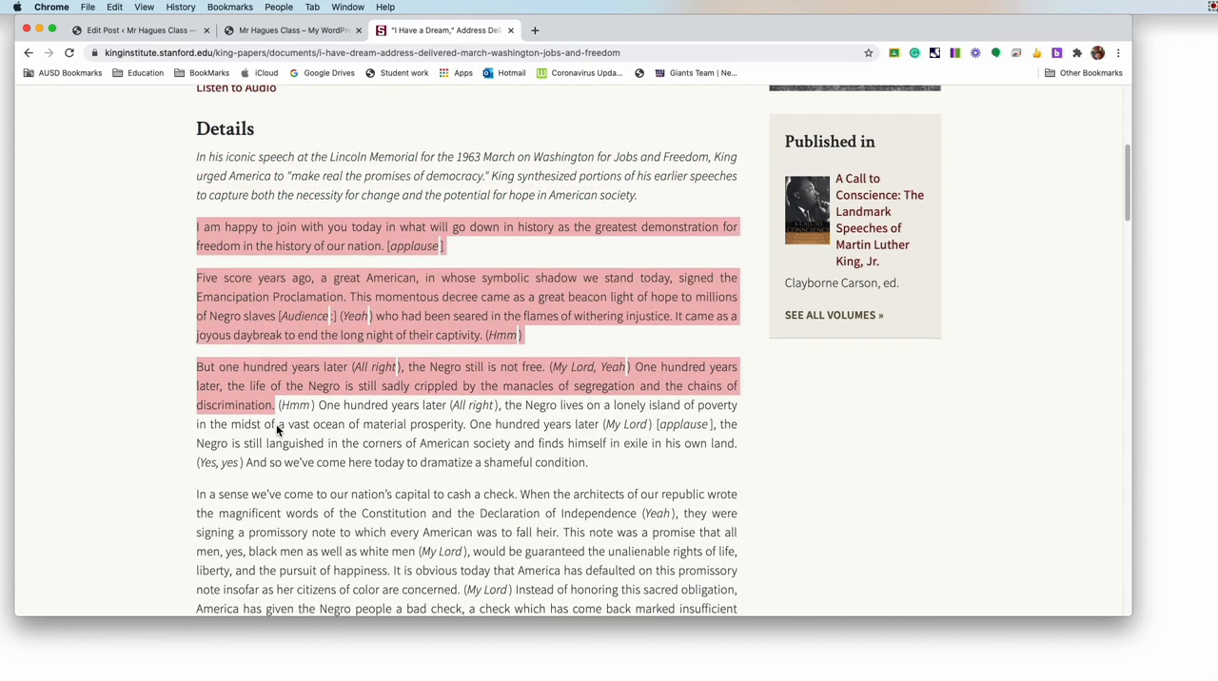
pyautogui.scroll(-10, 278, 430)
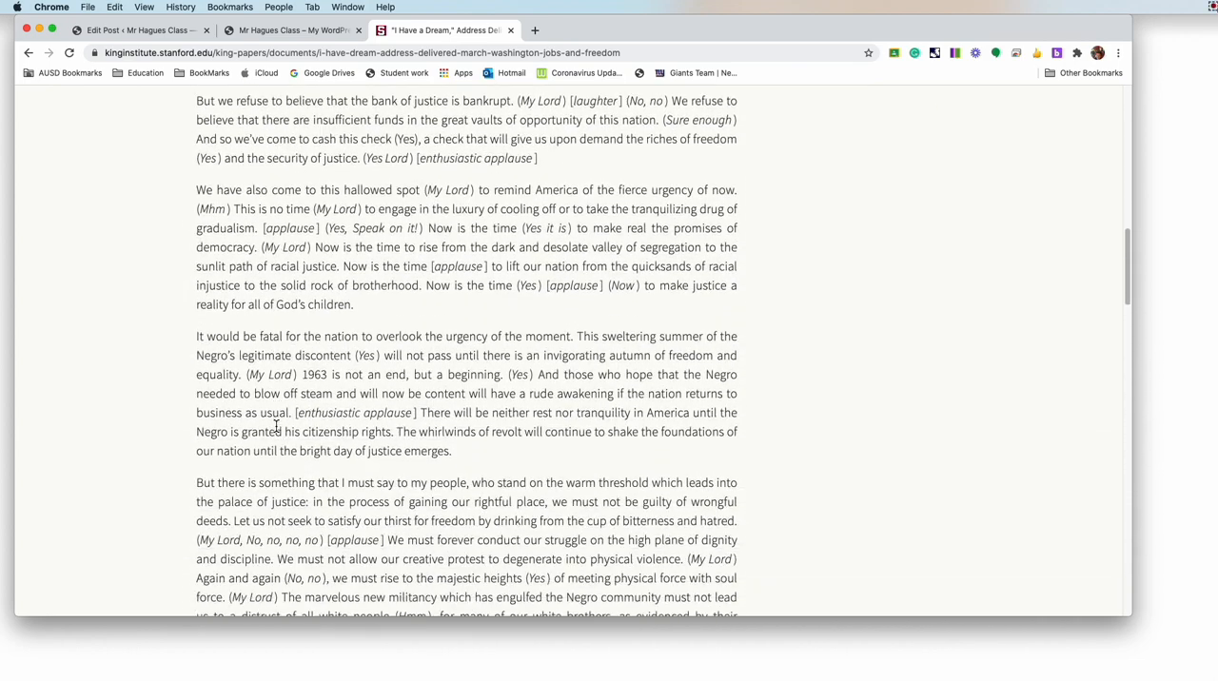
pyautogui.scroll(-3, 276, 427)
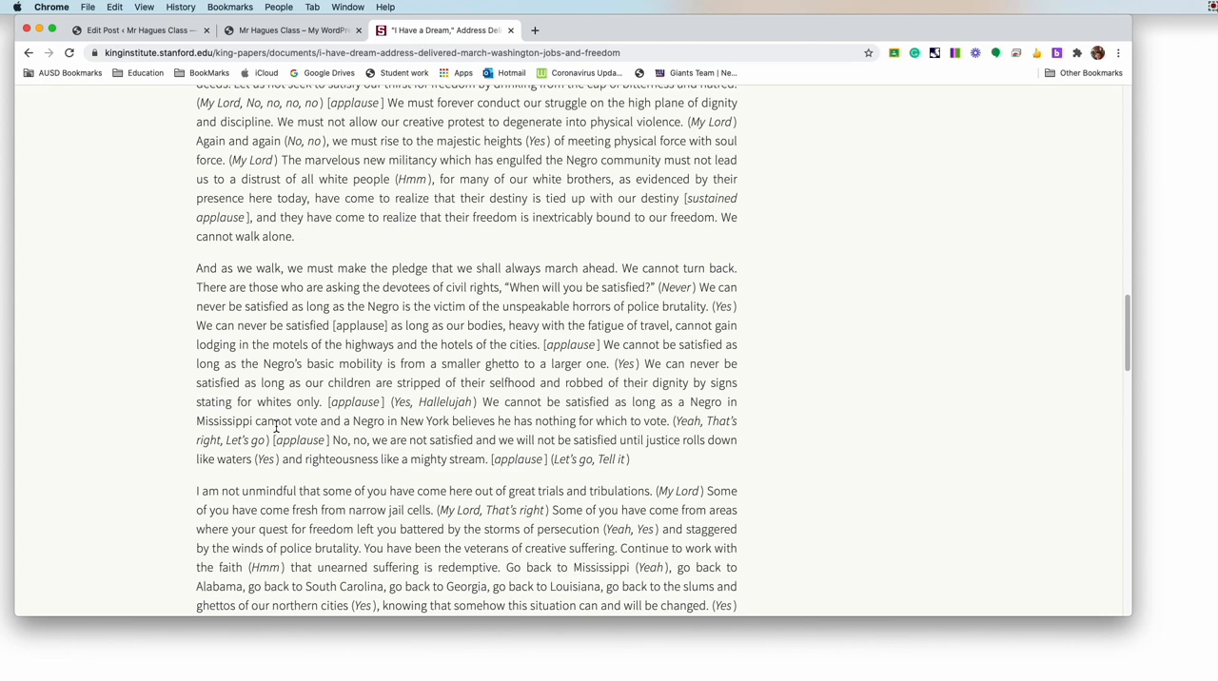
pyautogui.keyDown('shift'); pyautogui.click(648, 461); pyautogui.keyUp('shift')
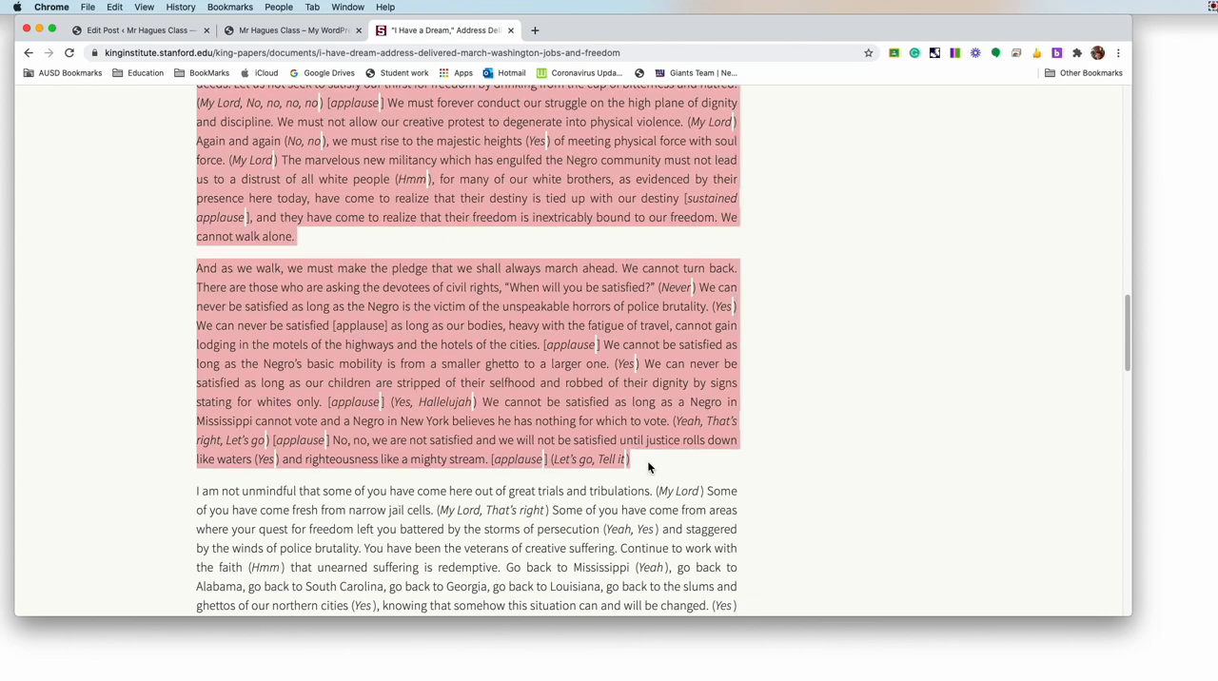
pyautogui.scroll(12, 647, 461)
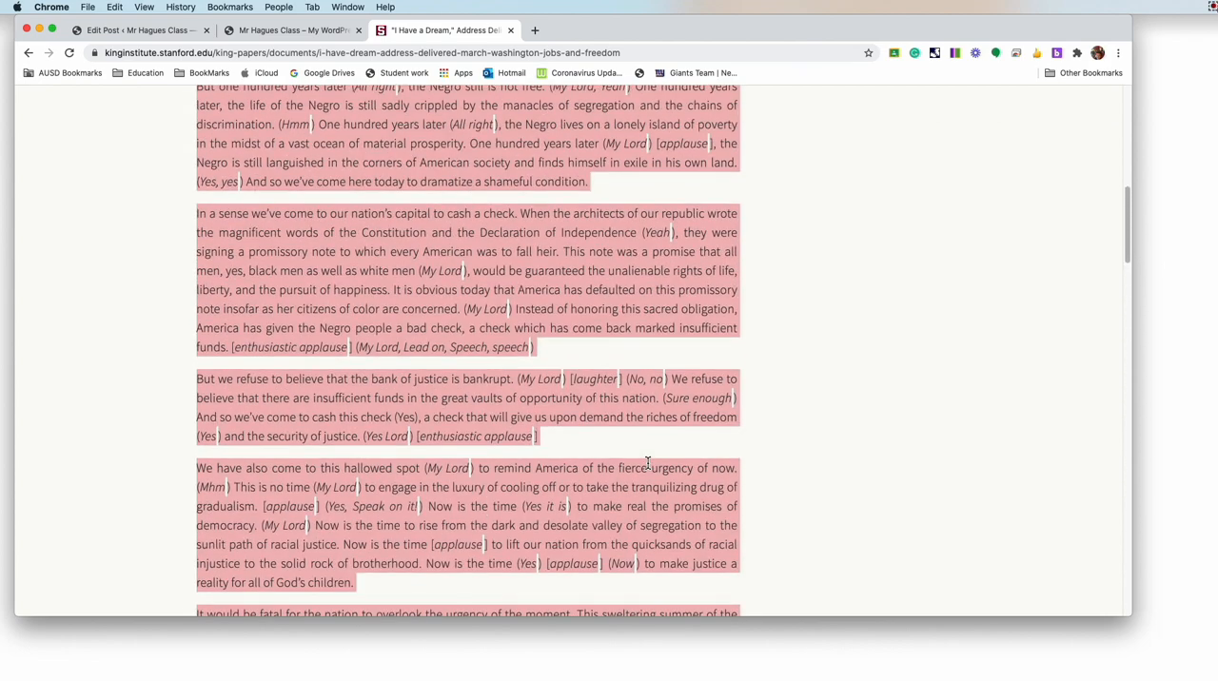
pyautogui.scroll(-9, 647, 461)
pyautogui.scroll(-3, 648, 464)
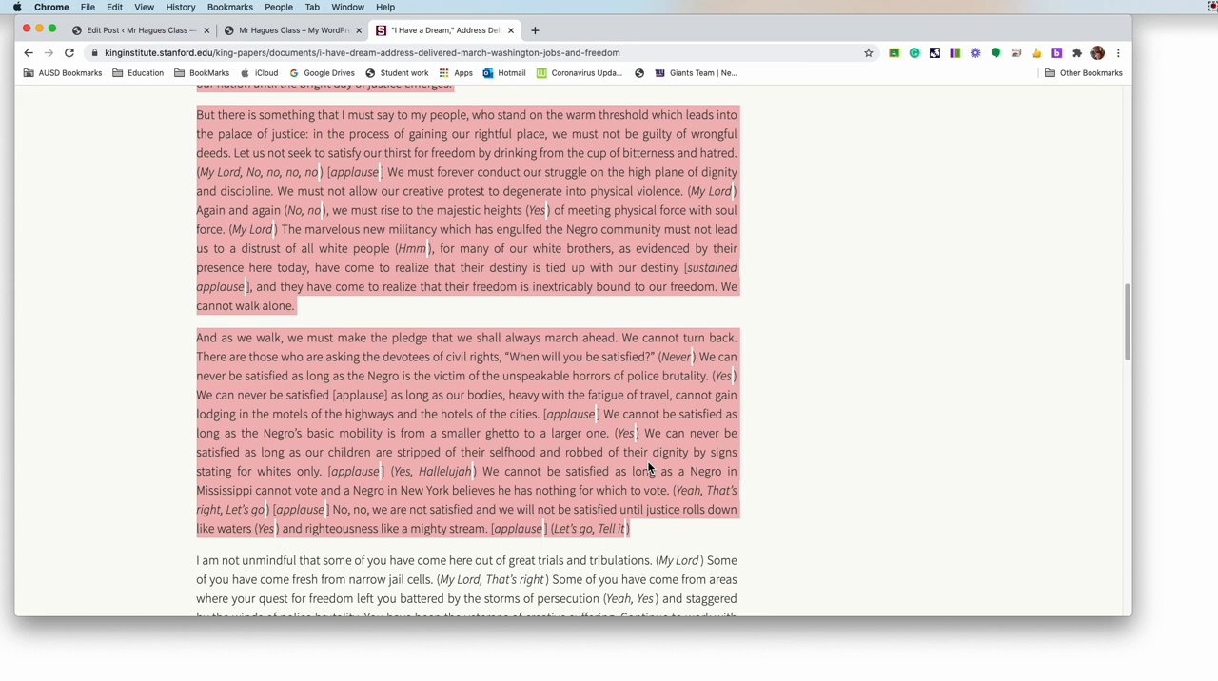
pyautogui.rightClick(648, 467)
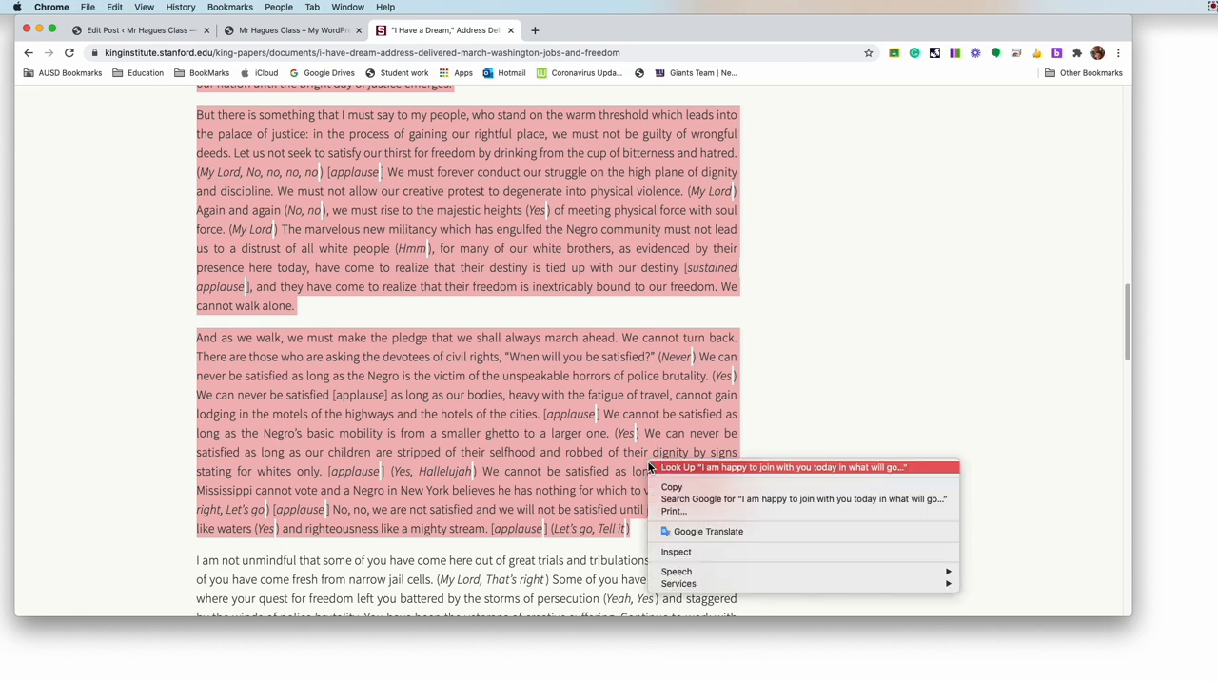
pyautogui.click(673, 487)
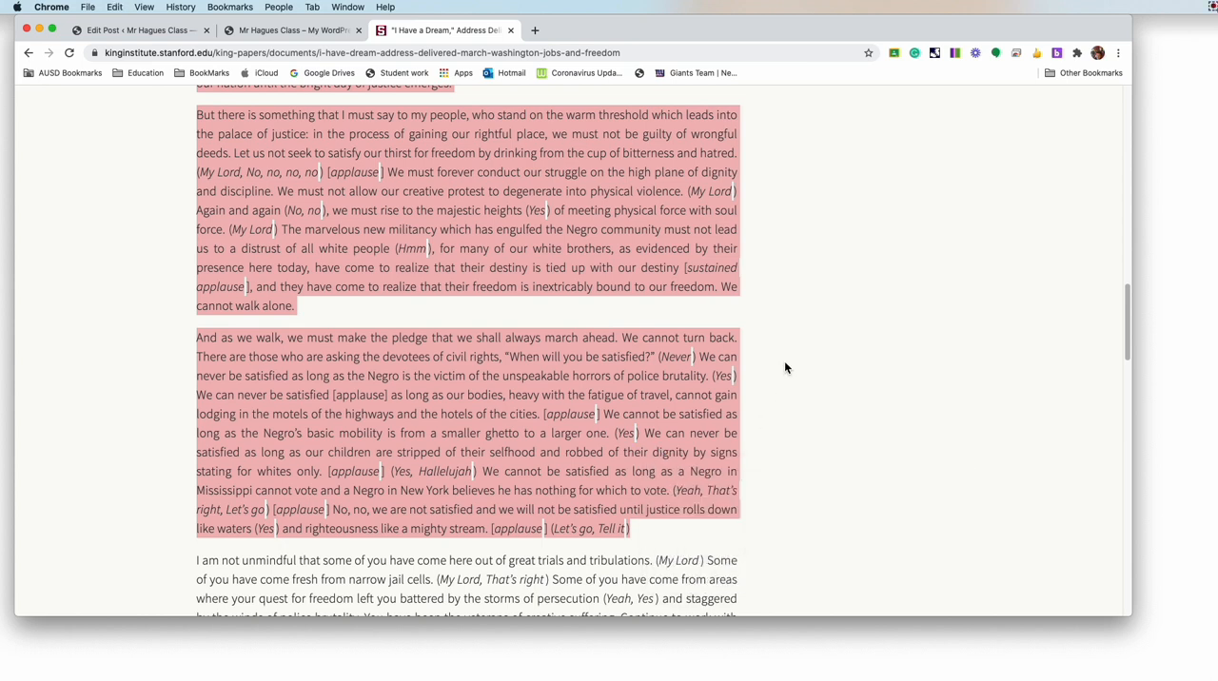
# Step: Switch back to the WordPress dashboard and start a new post from the posts list
pyautogui.click(121, 34)
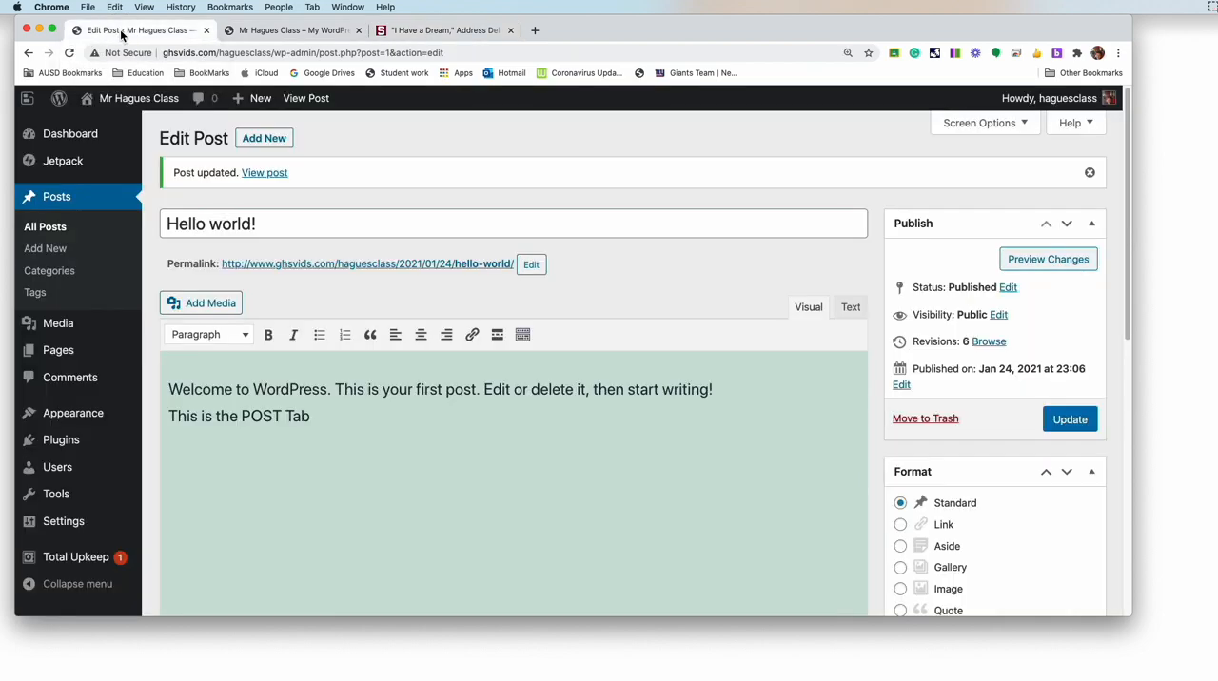
pyautogui.click(56, 198)
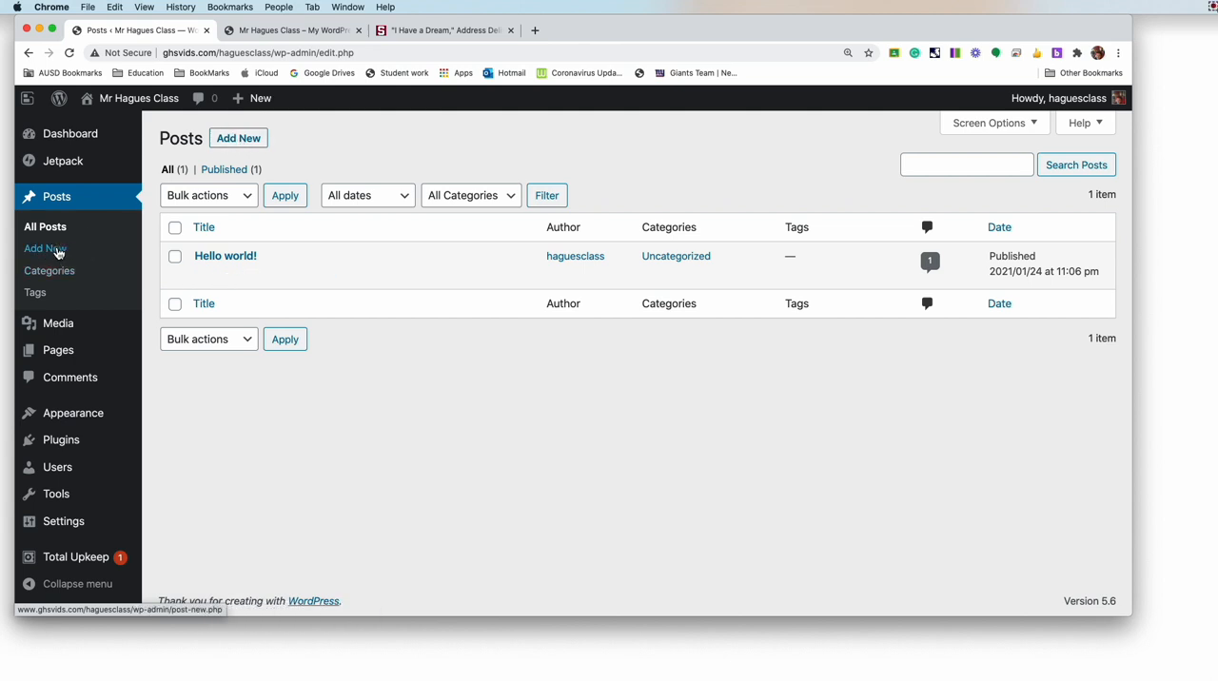
pyautogui.click(239, 139)
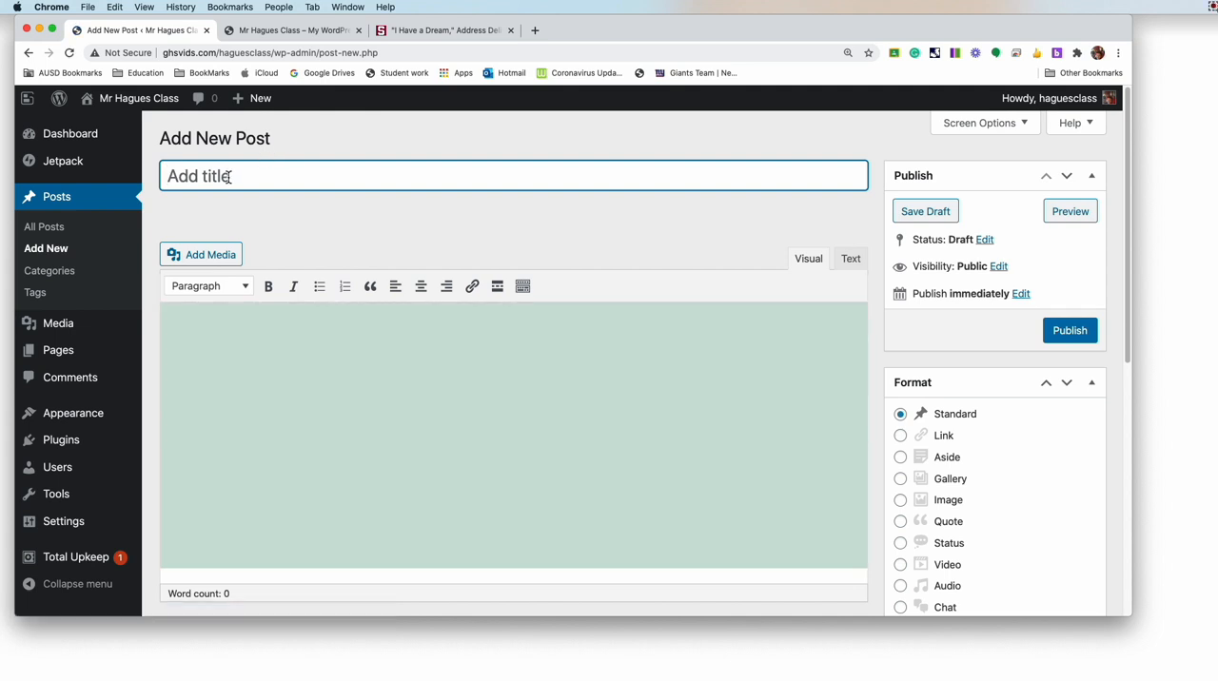
# Step: Title the new post "MLK's : I Have A Dream"
pyautogui.write("MLK's I H")
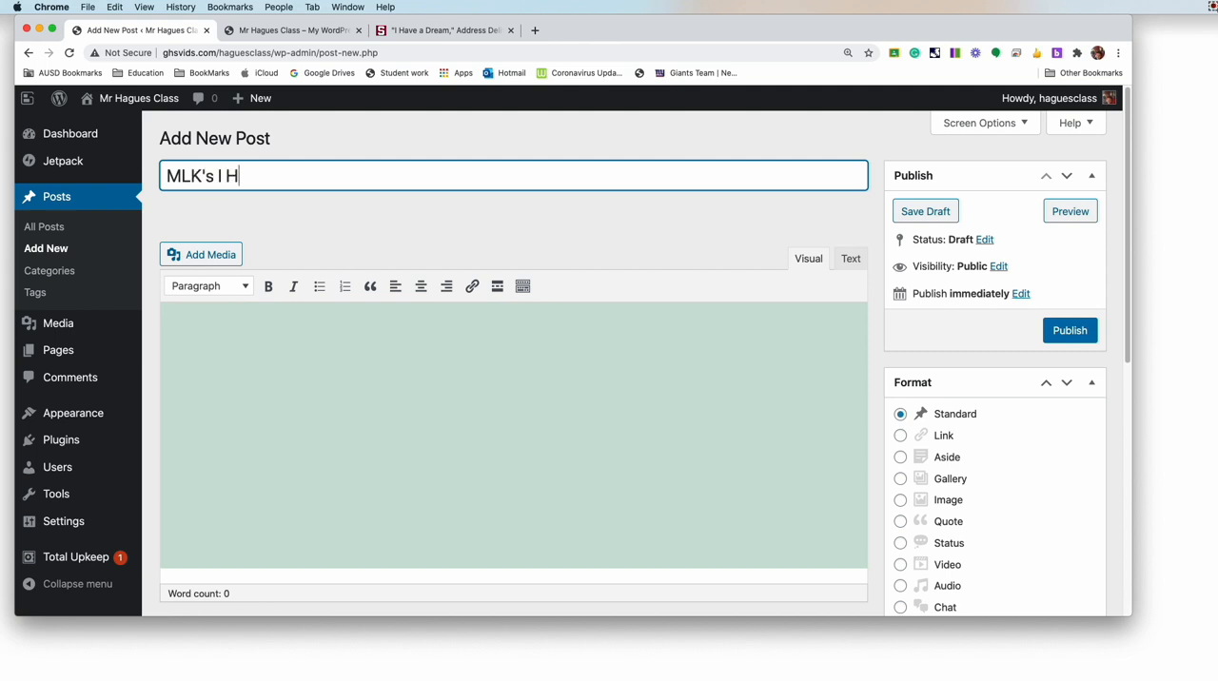
pyautogui.write('ave A Dream')
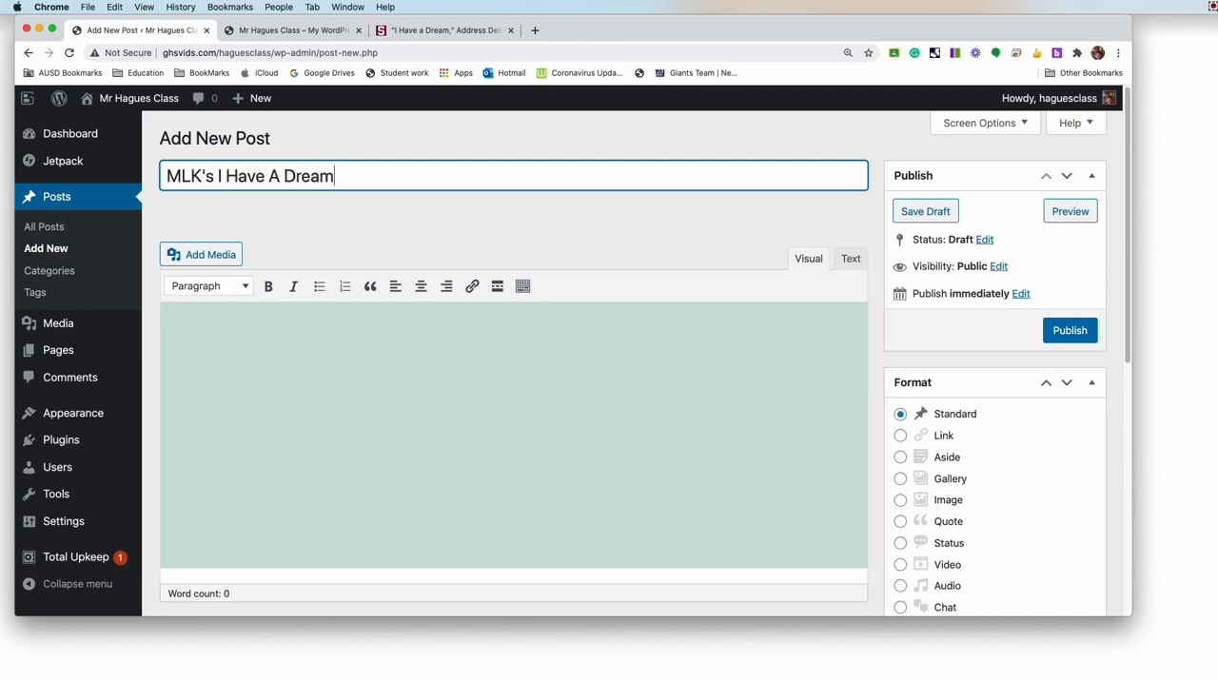
pyautogui.click(218, 175)
pyautogui.write(':')
# Step: Paste the copied speech with its formatting into the new post's body and look through the pasted paragraphs
pyautogui.click(237, 344)
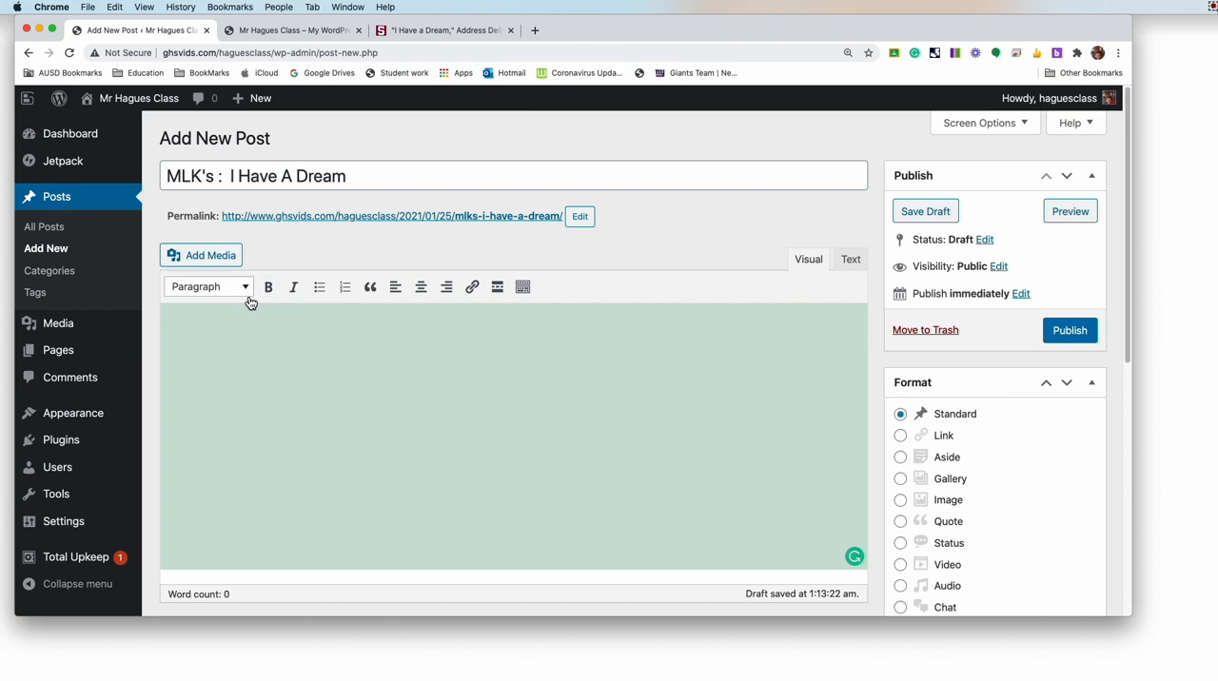
pyautogui.rightClick(290, 353)
pyautogui.click(321, 436)
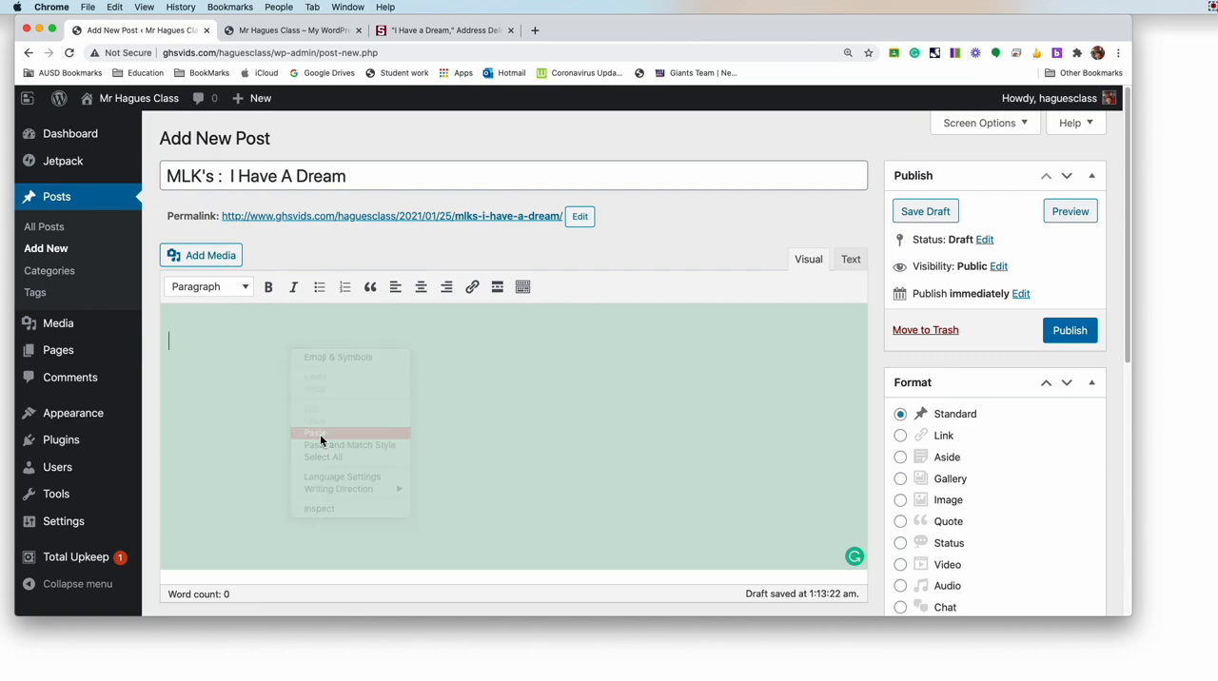
pyautogui.scroll(-5, 321, 438)
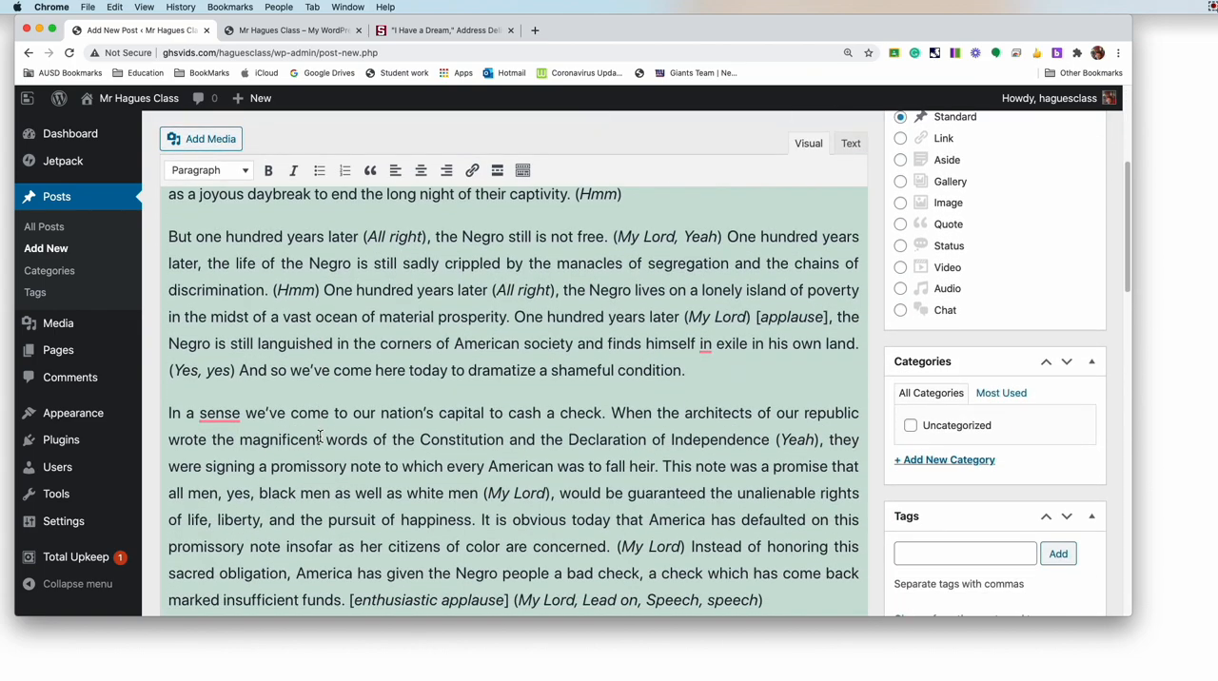
pyautogui.scroll(-15, 321, 438)
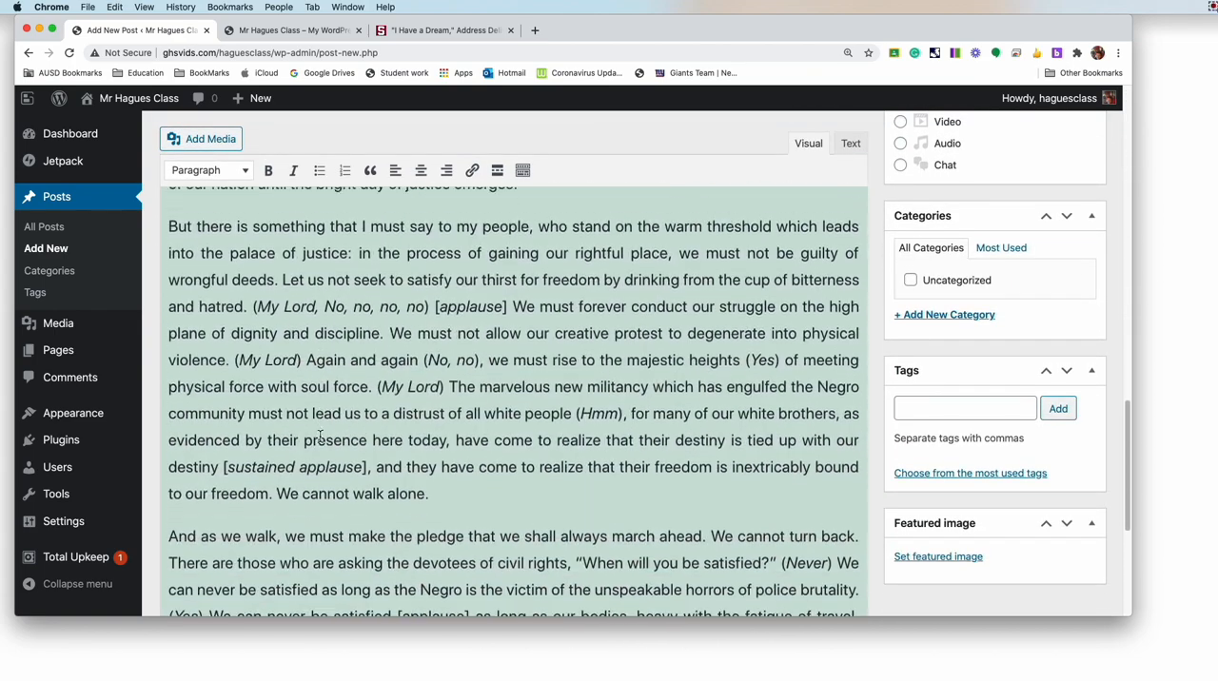
pyautogui.scroll(-1, 321, 437)
pyautogui.scroll(20, 318, 379)
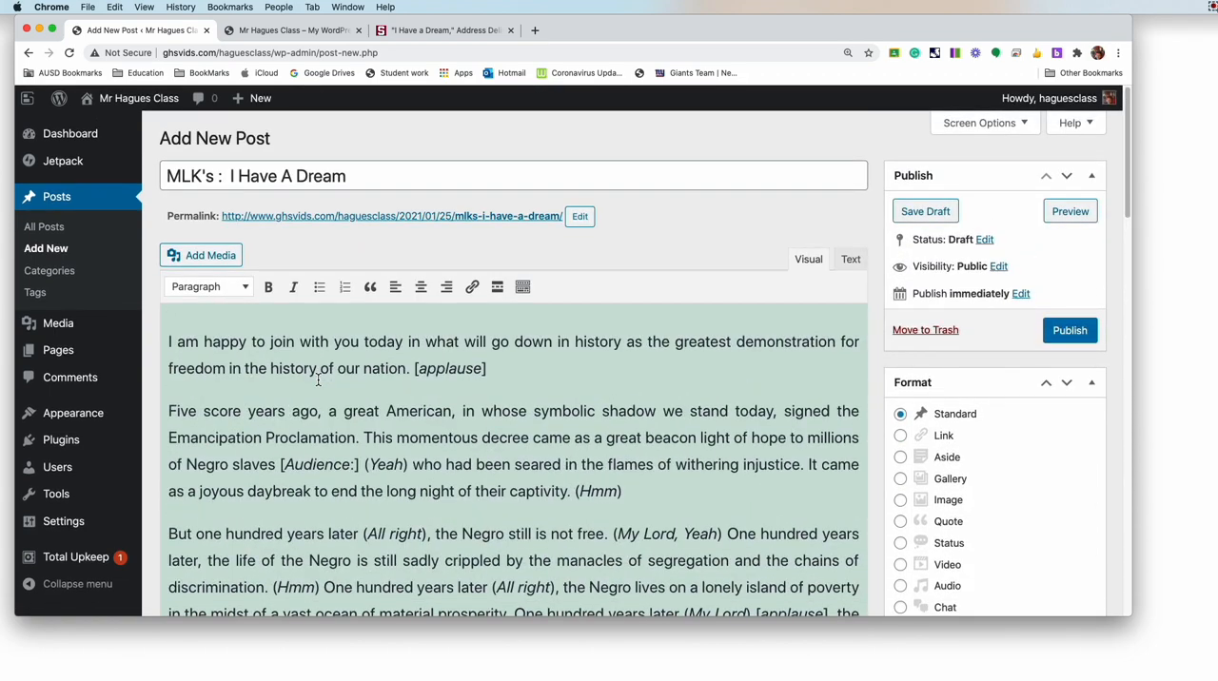
# Step: Compare the source speech on the Stanford page with the text pasted into the post and examine its formatting
pyautogui.click(440, 32)
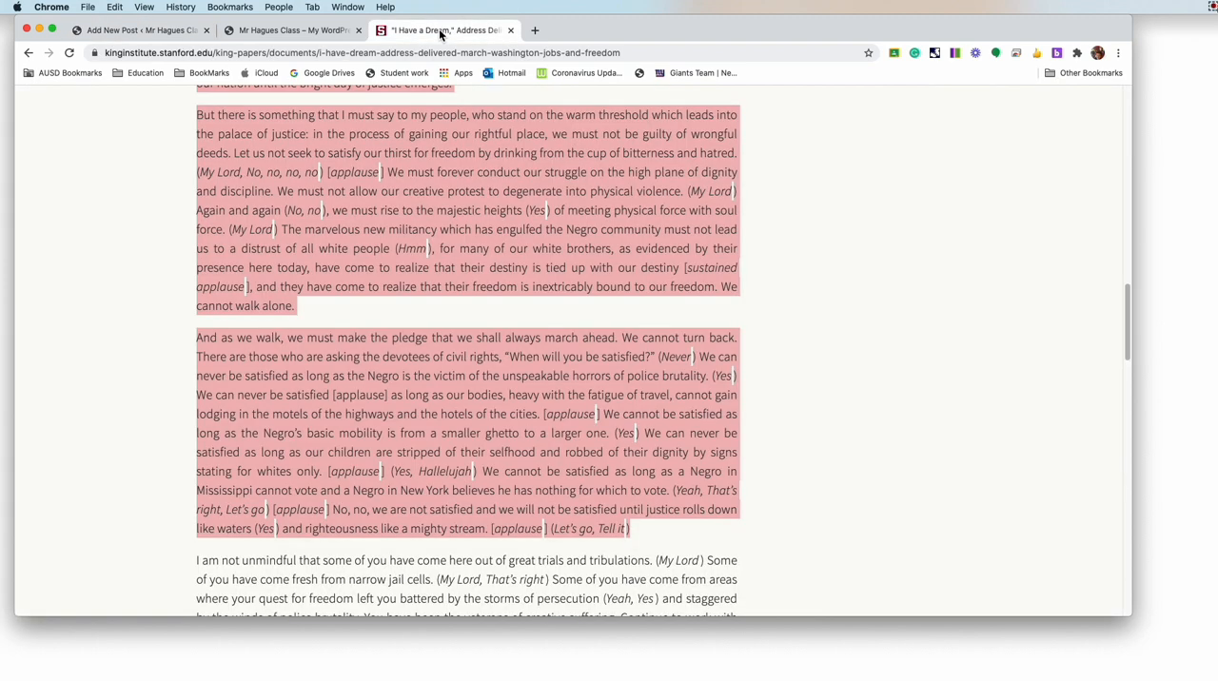
pyautogui.click(133, 31)
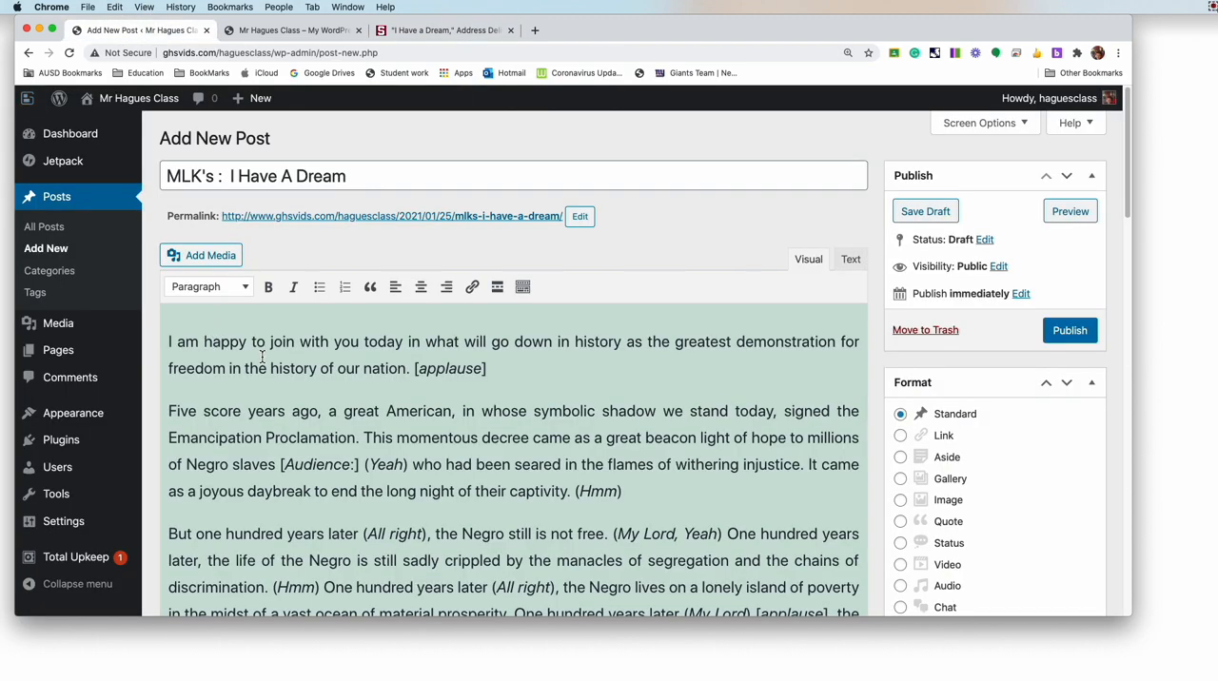
pyautogui.scroll(-1, 261, 357)
pyautogui.scroll(-6, 261, 357)
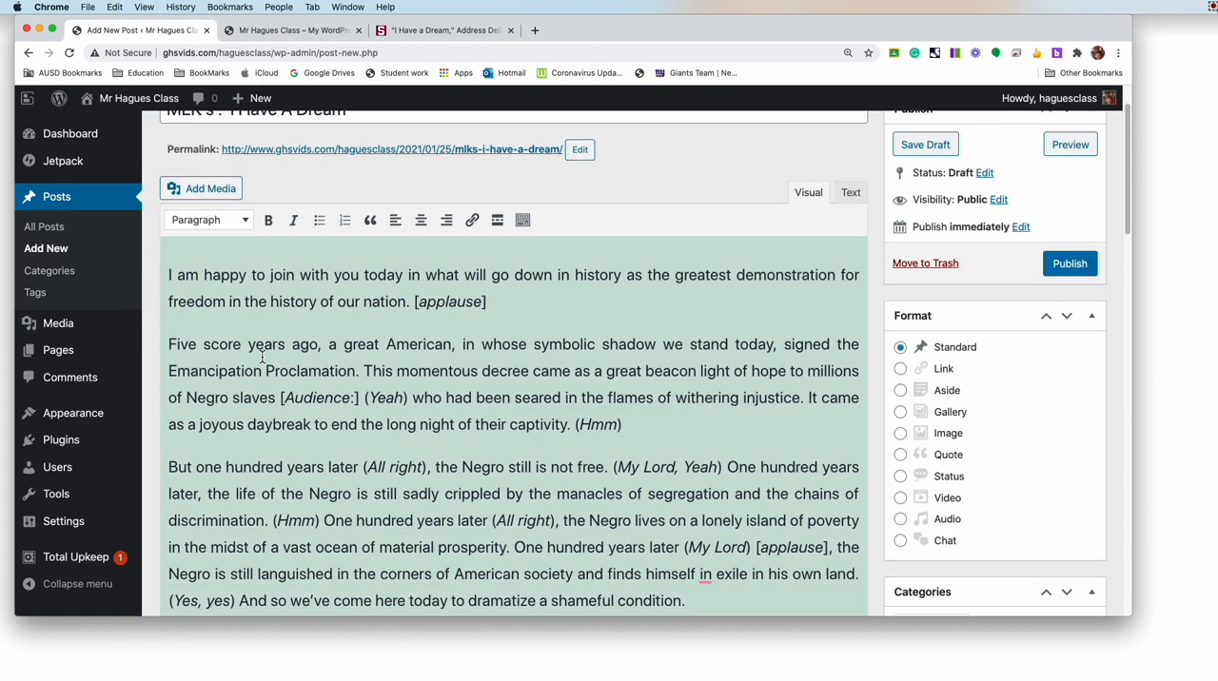
pyautogui.scroll(-15, 261, 357)
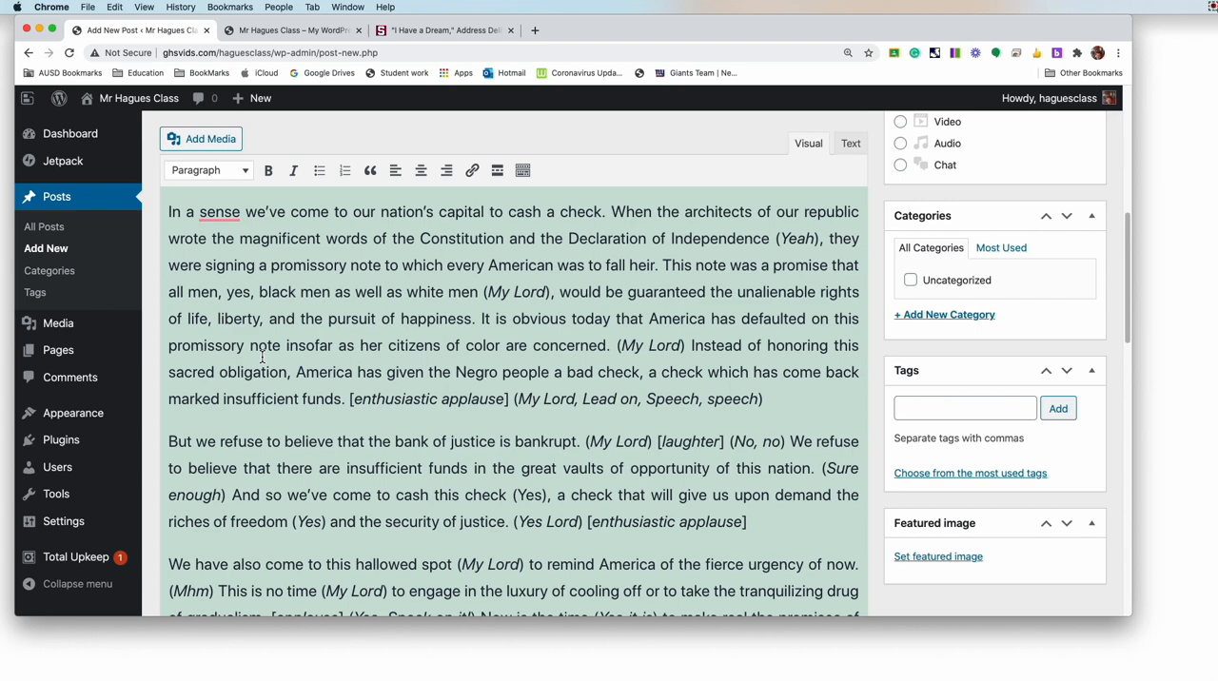
pyautogui.scroll(-10, 262, 357)
pyautogui.scroll(20, 262, 356)
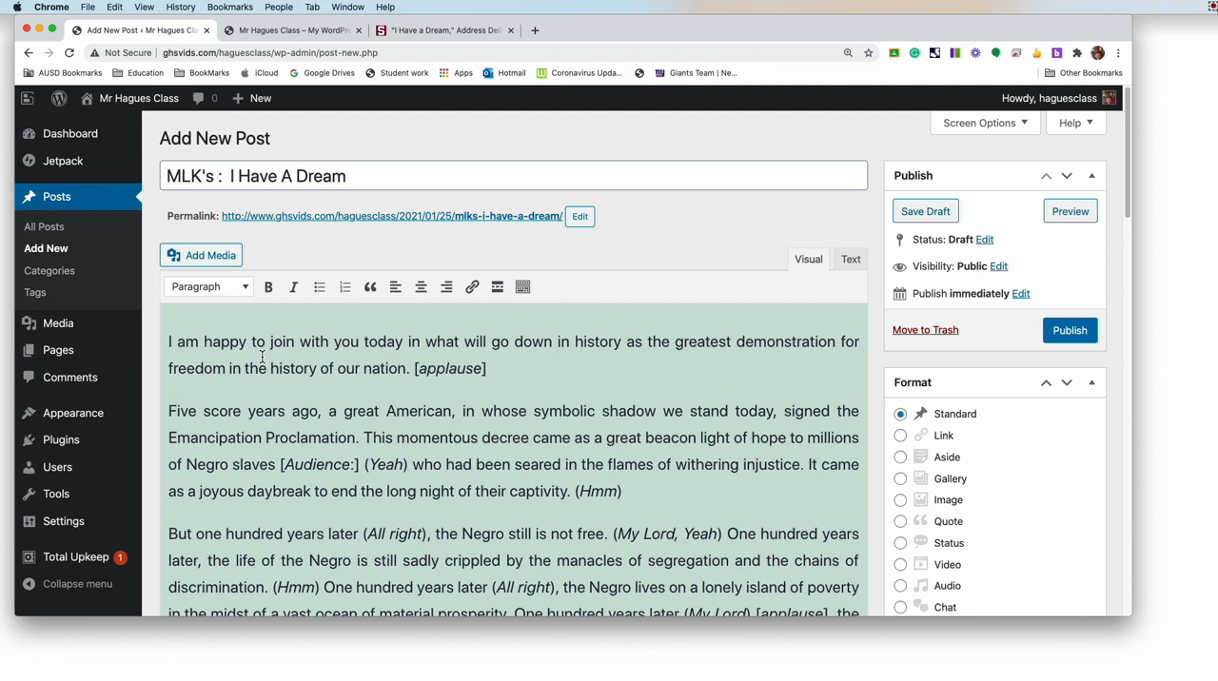
# Step: Delete all the pasted speech text from the new post's body
pyautogui.press('super+a')
pyautogui.press('Delete')
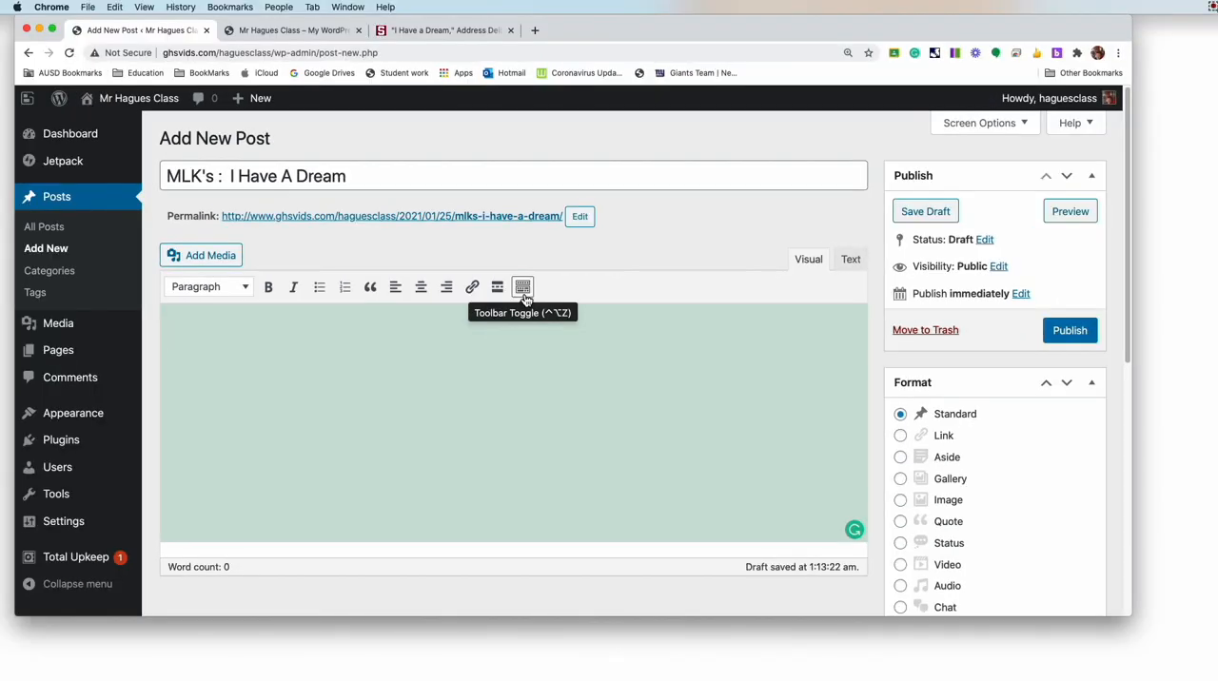
# Step: Show the editor's additional formatting controls and turn on plain-text pasting for the post body
pyautogui.click(524, 288)
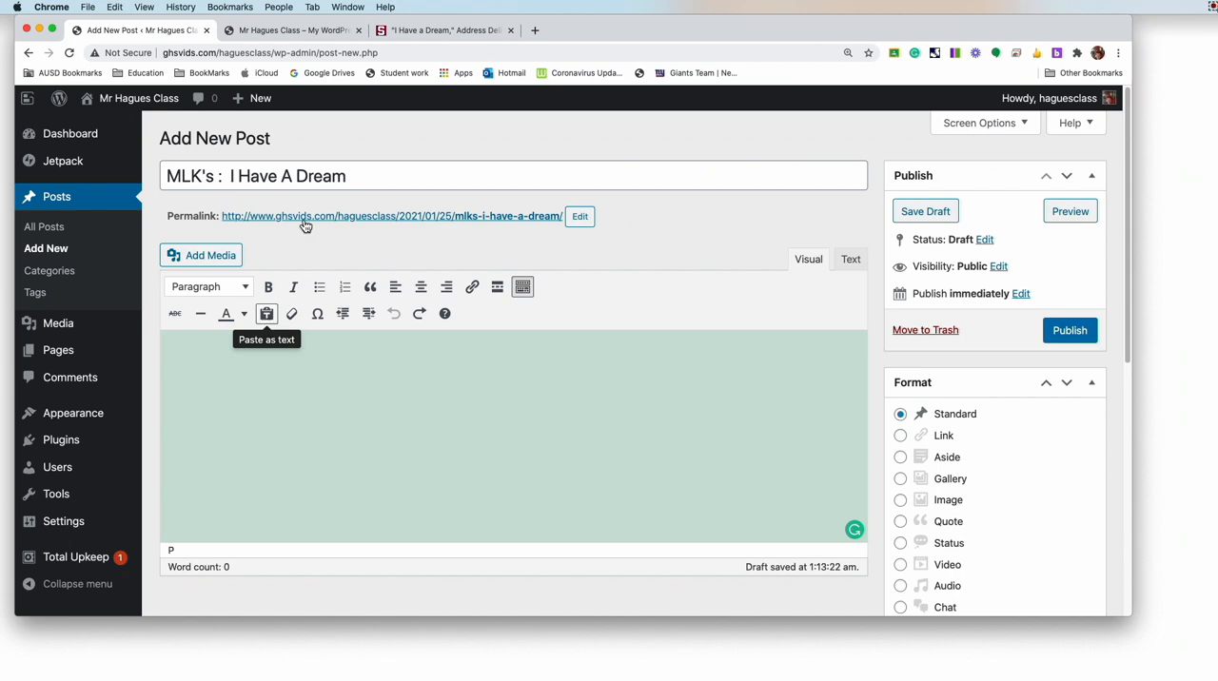
pyautogui.click(406, 32)
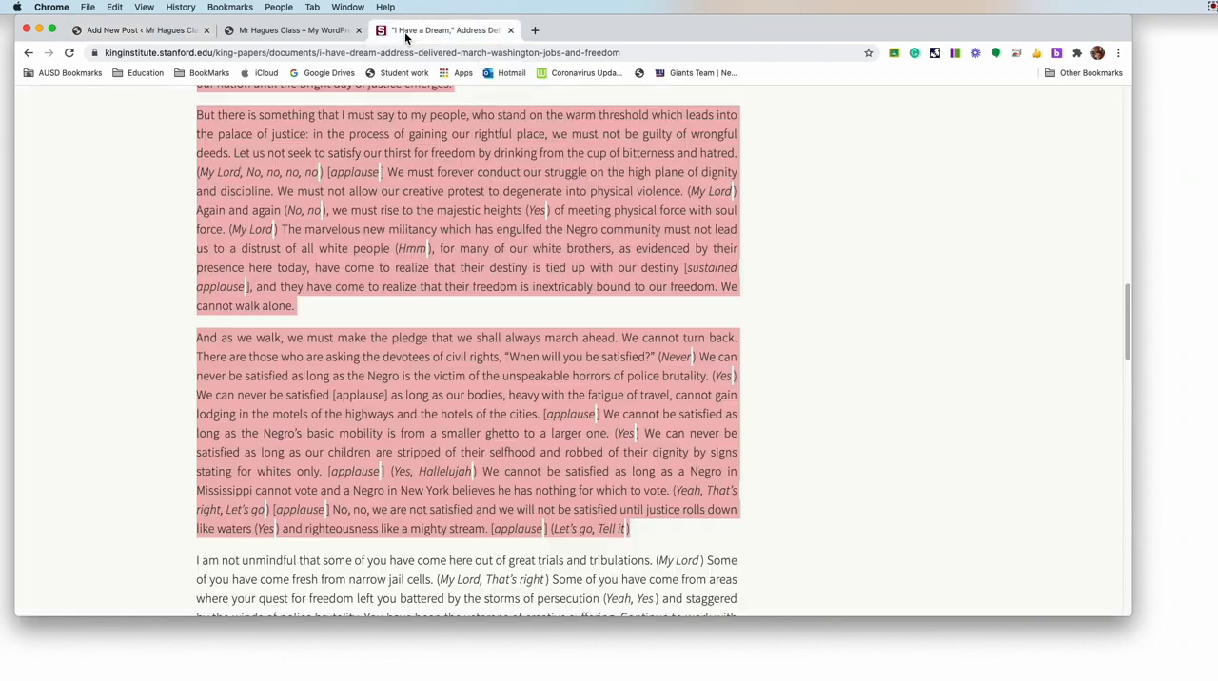
pyautogui.click(143, 31)
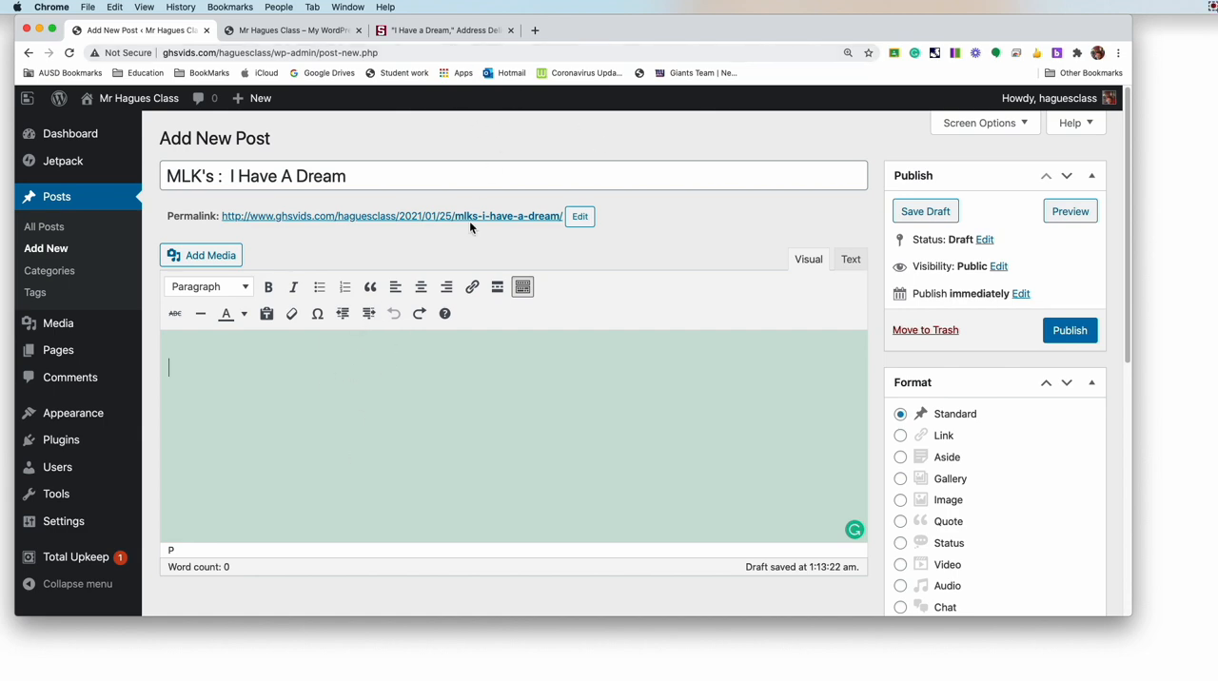
pyautogui.click(425, 30)
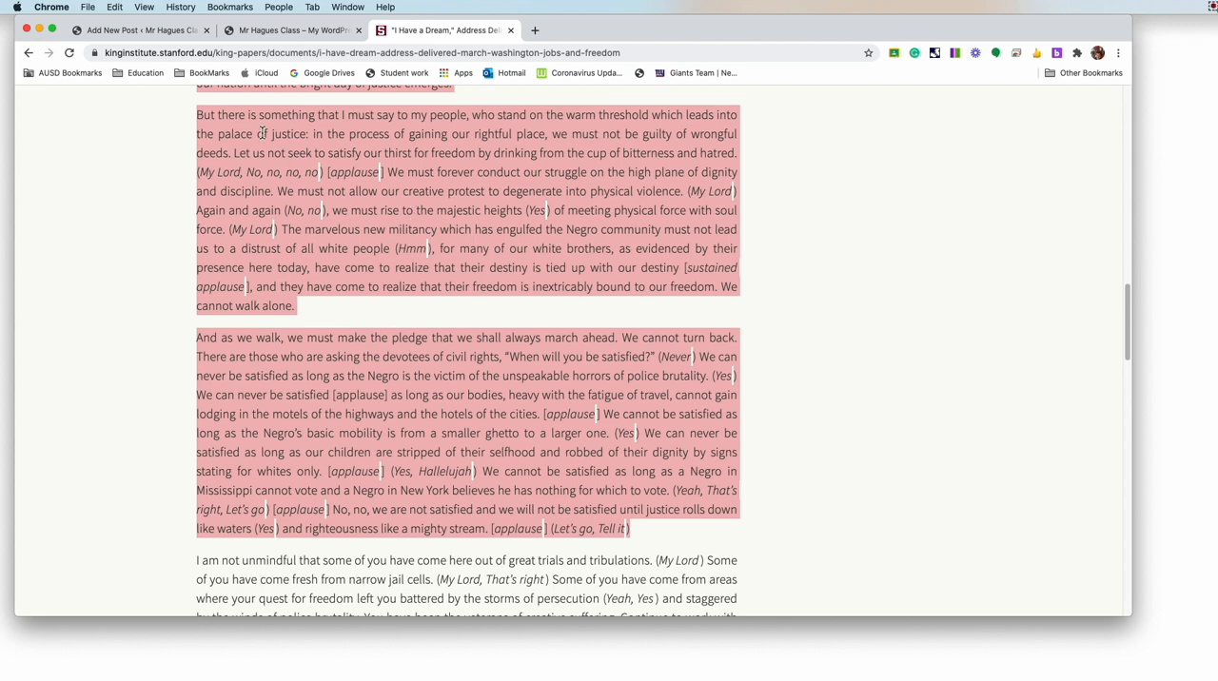
pyautogui.click(129, 31)
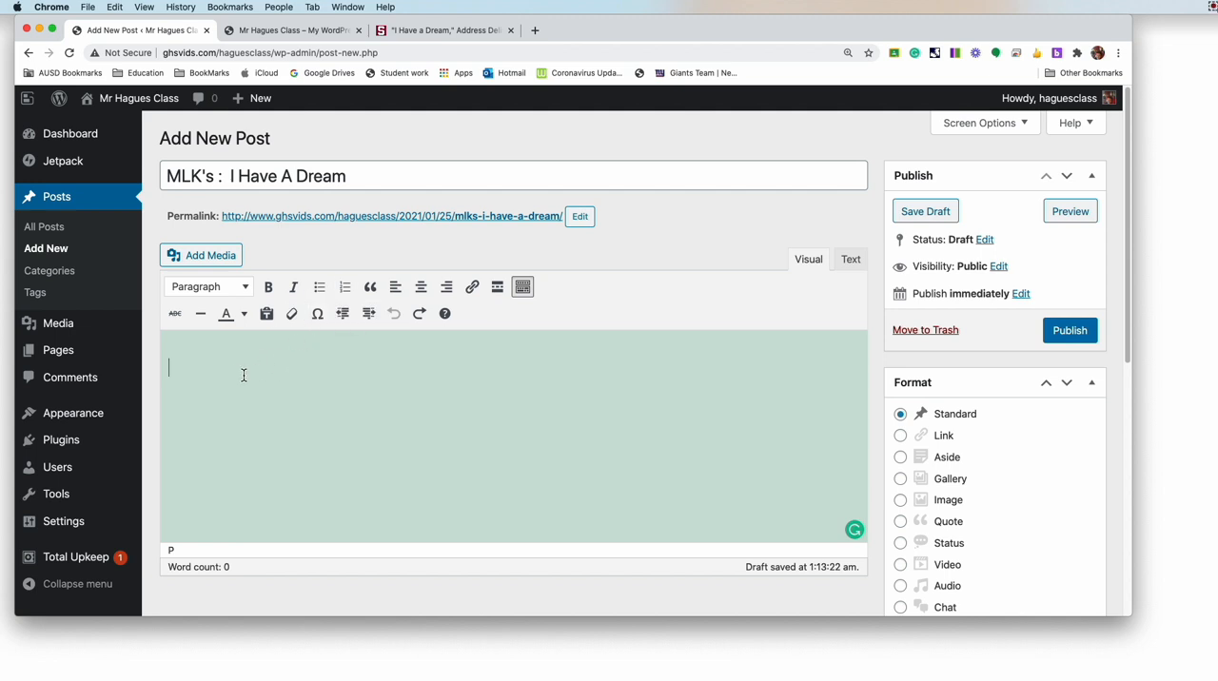
pyautogui.click(266, 317)
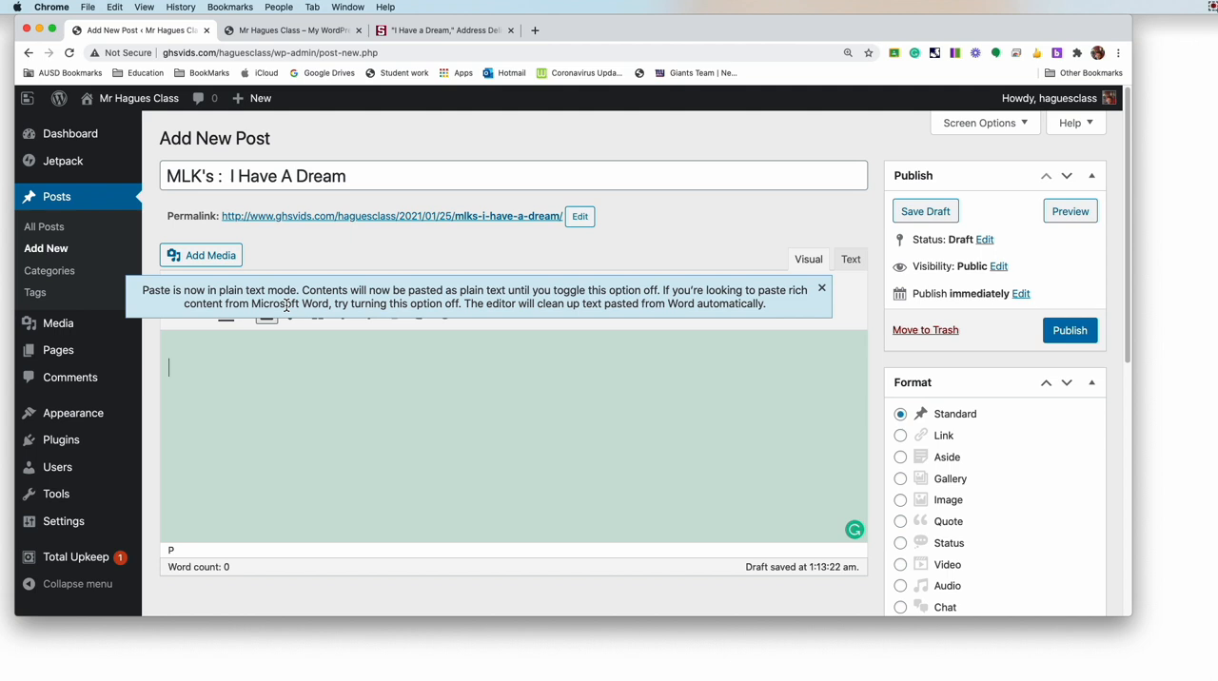
# Step: Paste the copied speech as plain text into the empty post body and dismiss the plain-text mode notice
pyautogui.rightClick(183, 378)
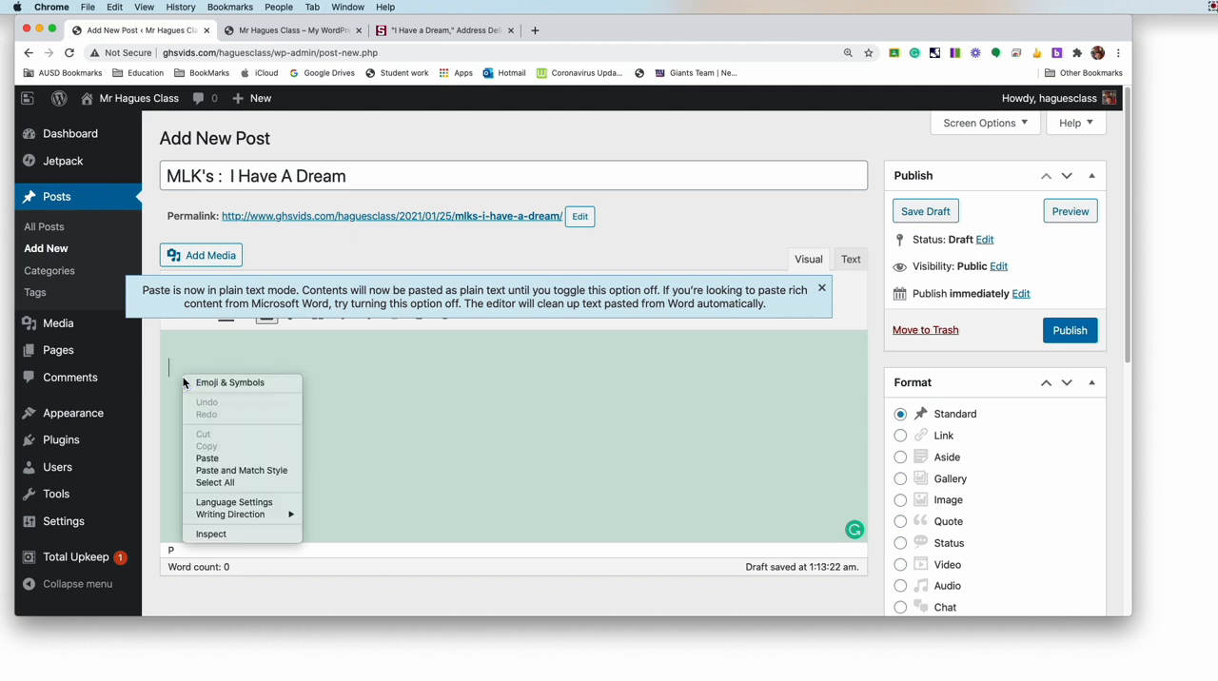
pyautogui.click(211, 459)
pyautogui.scroll(-4, 308, 440)
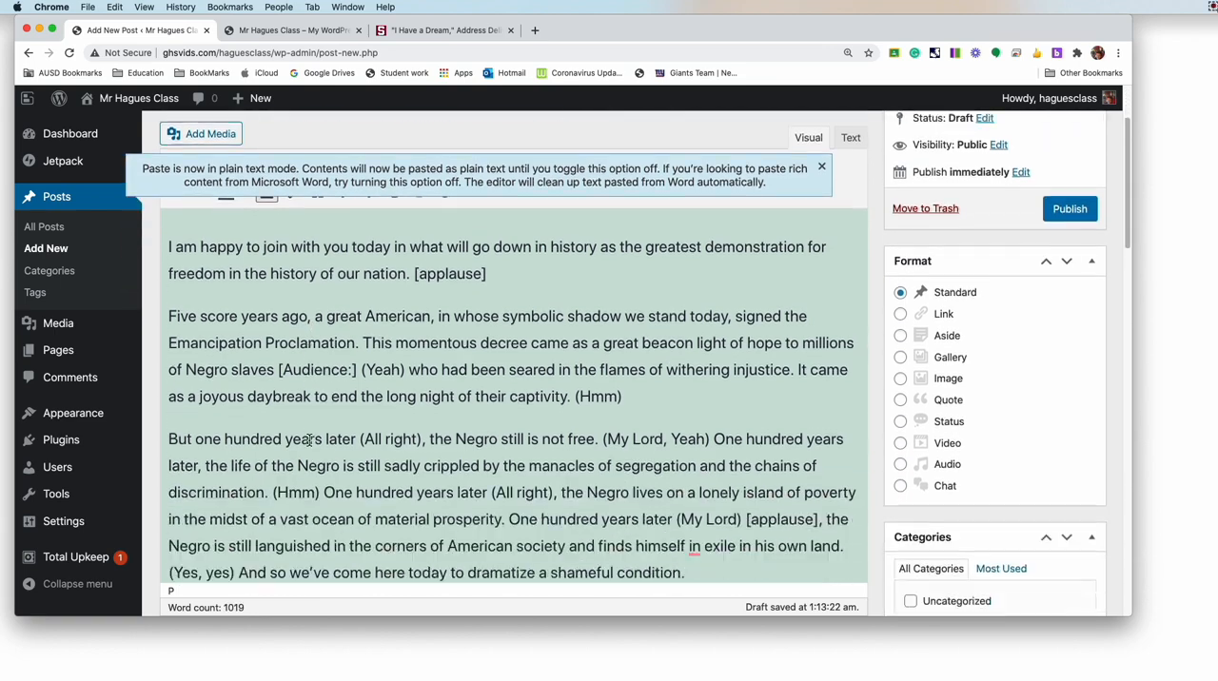
pyautogui.scroll(3, 308, 439)
pyautogui.click(820, 257)
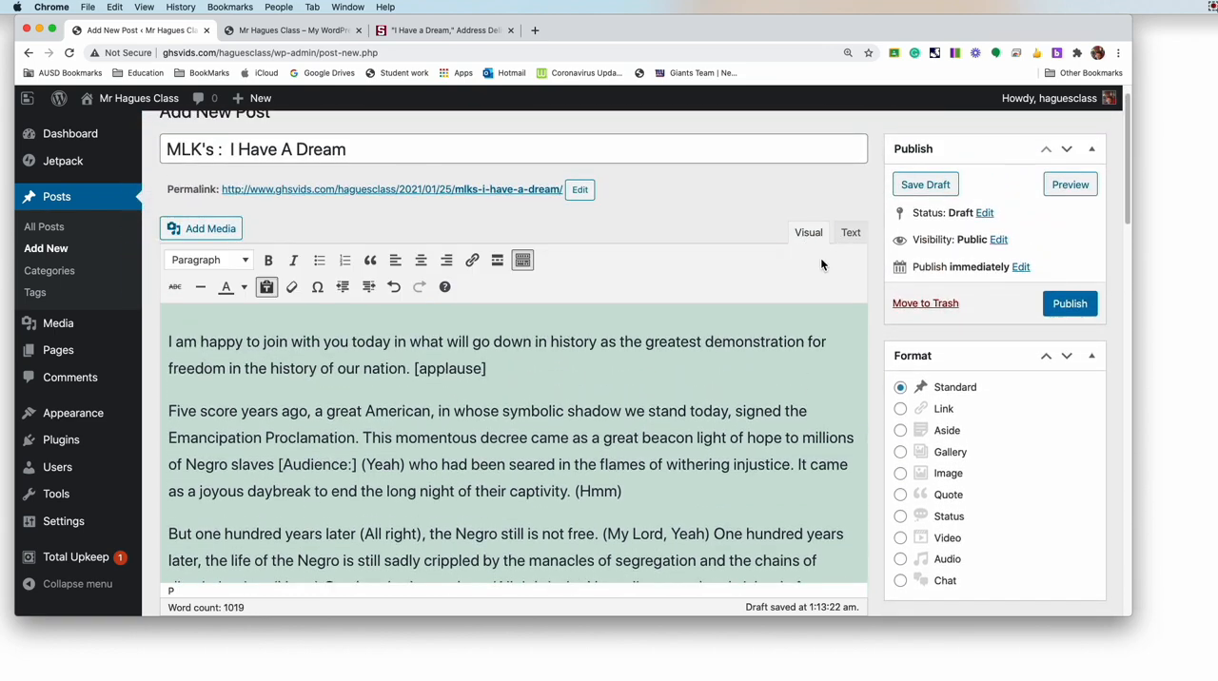
# Step: Look through the pasted speech from beginning to end and publish the post
pyautogui.scroll(-10, 406, 396)
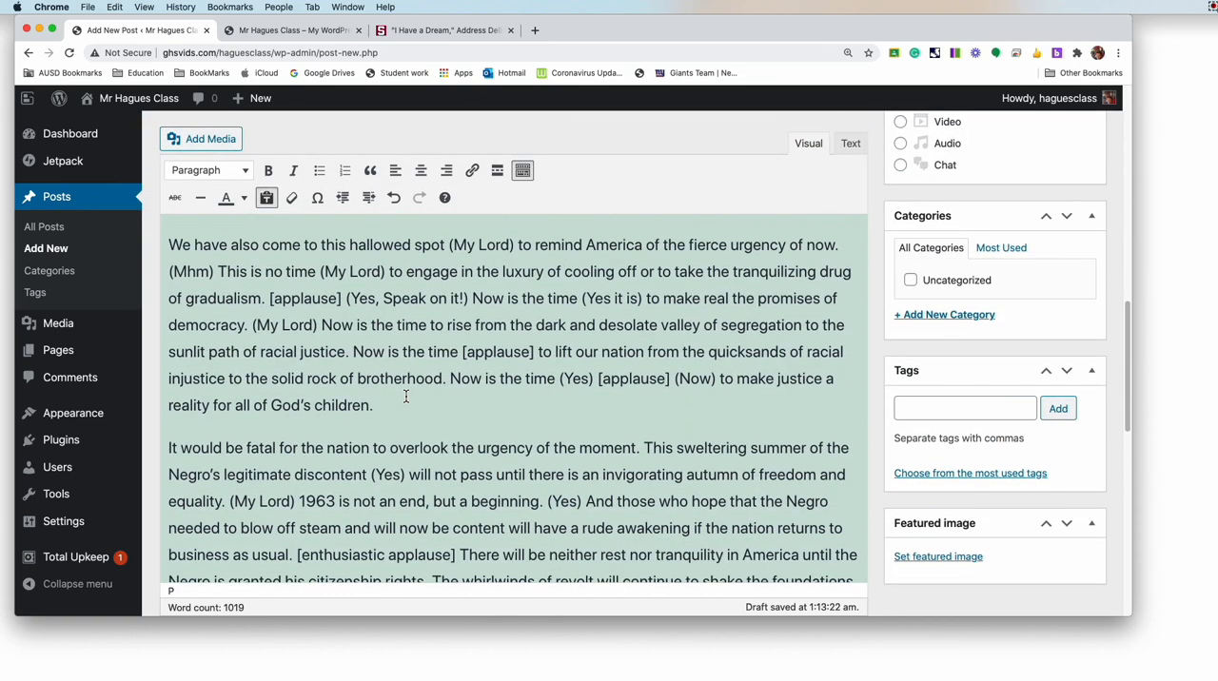
pyautogui.scroll(-10, 406, 396)
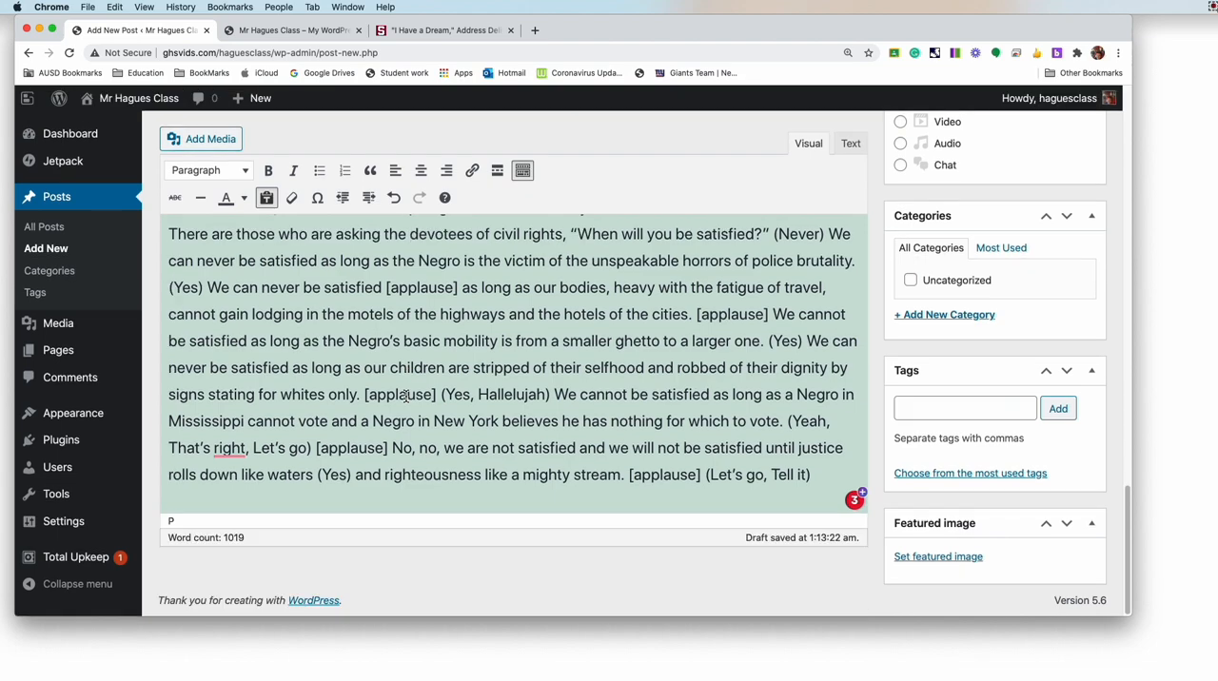
pyautogui.scroll(10, 406, 396)
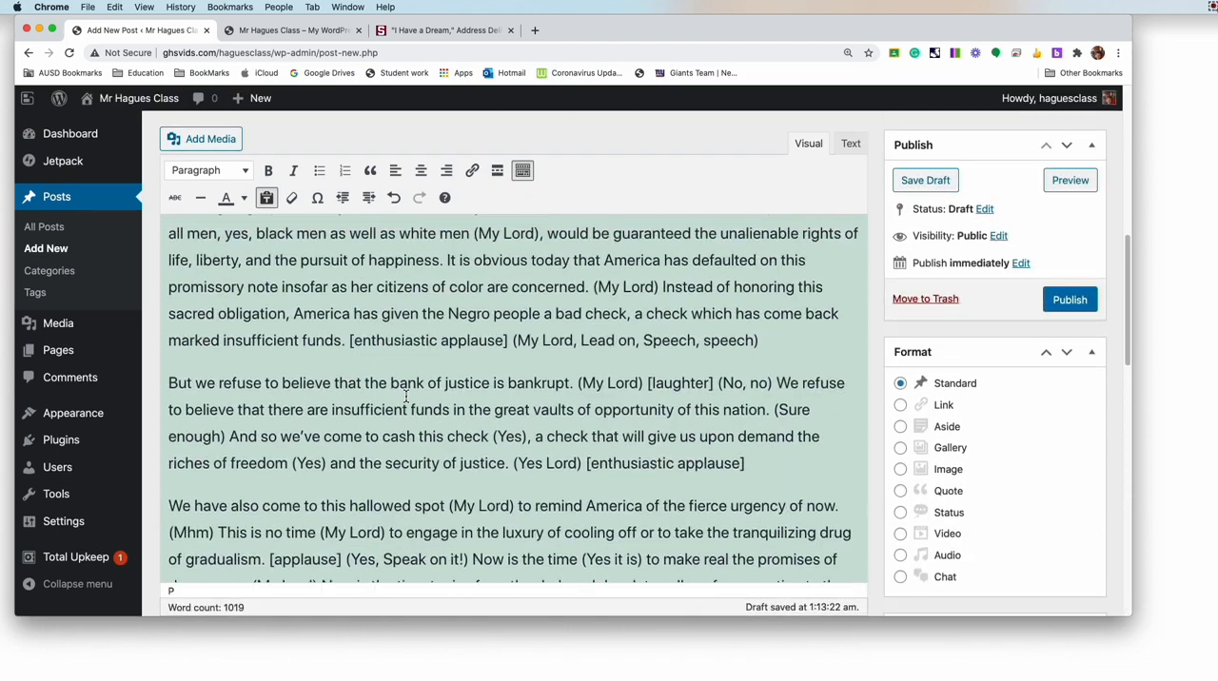
pyautogui.scroll(10, 406, 395)
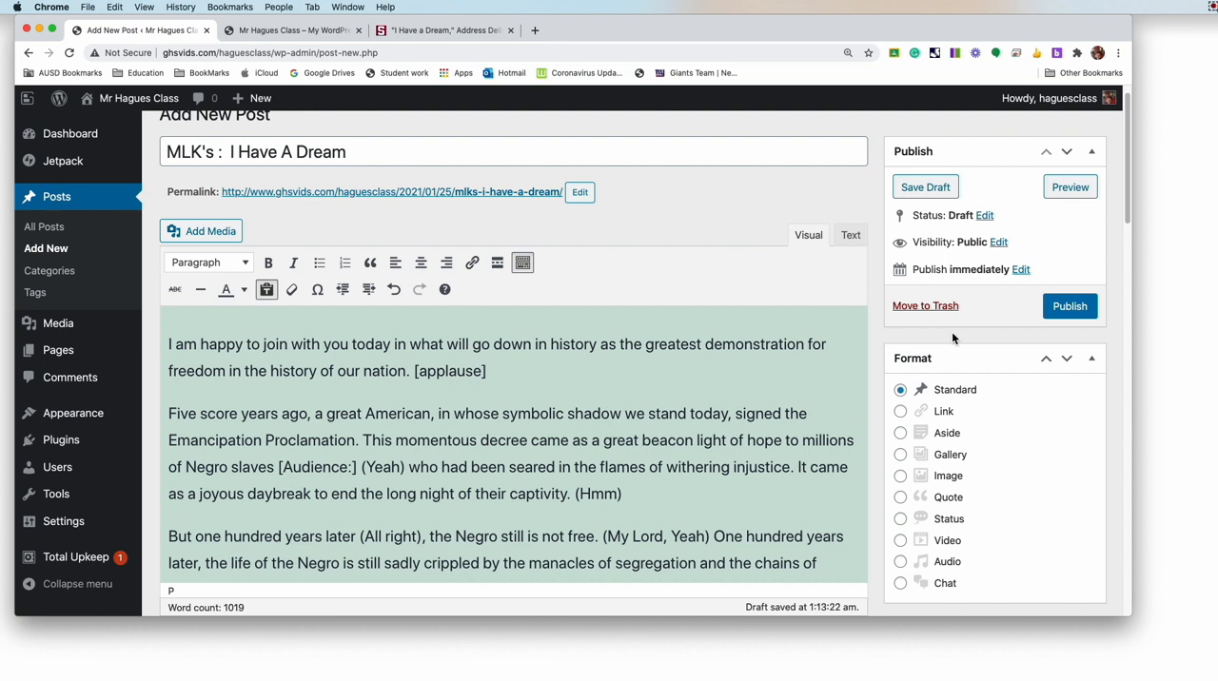
pyautogui.click(1068, 307)
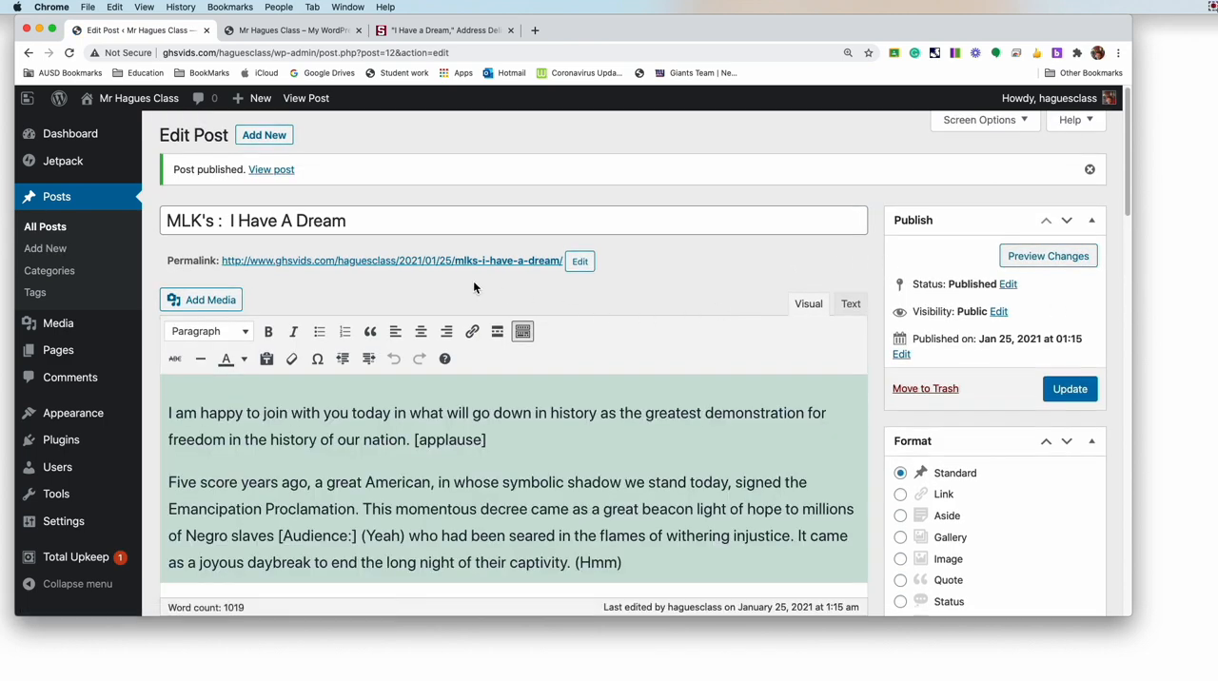
# Step: Examine the published post's permalink and look through its body text and settings in the editor
pyautogui.moveTo(168, 265); pyautogui.dragTo(211, 265)
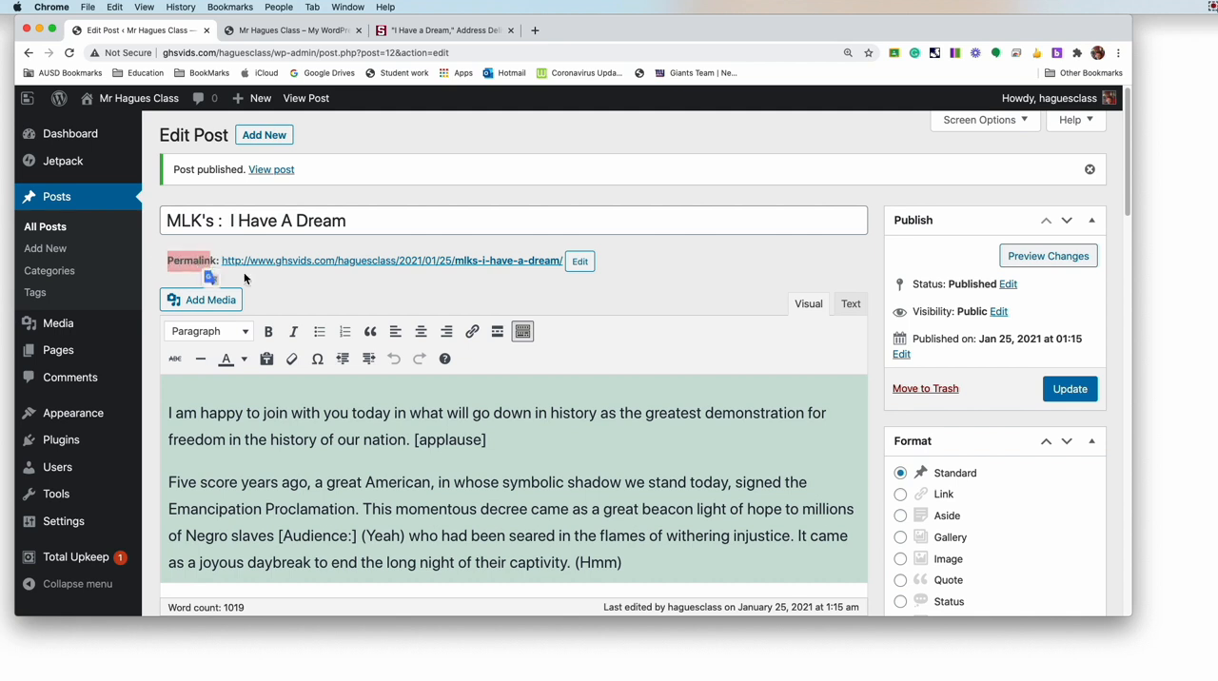
pyautogui.click(270, 275)
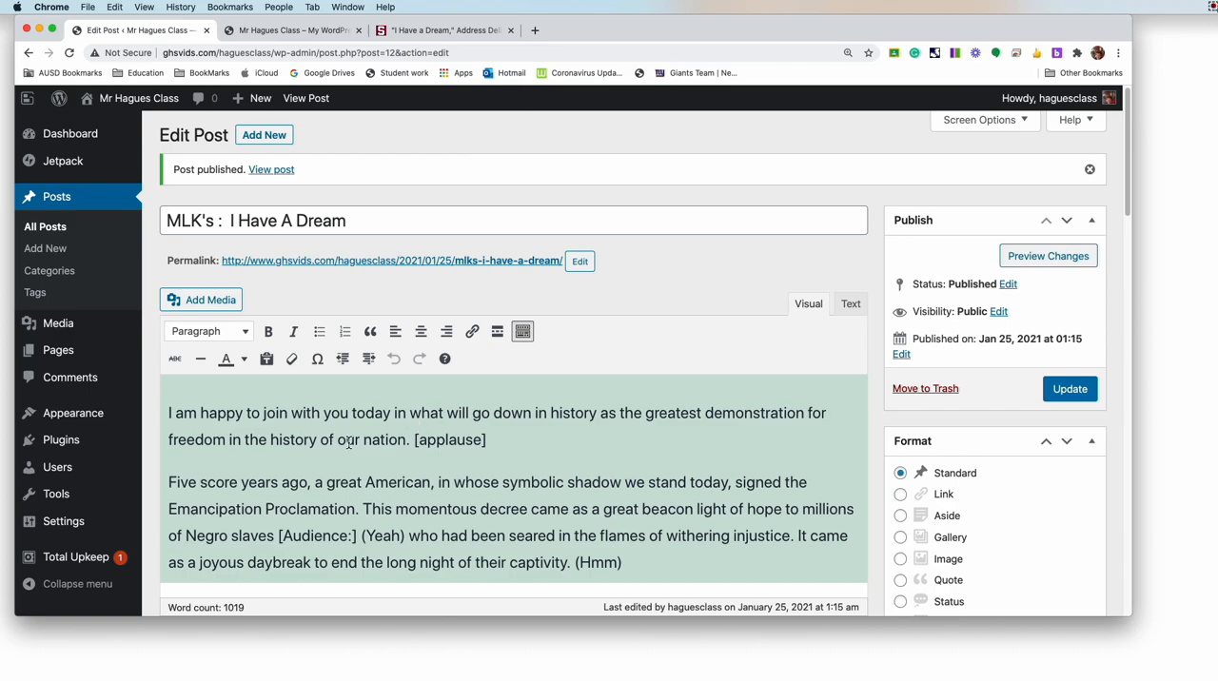
pyautogui.scroll(-3, 349, 444)
pyautogui.scroll(-15, 348, 443)
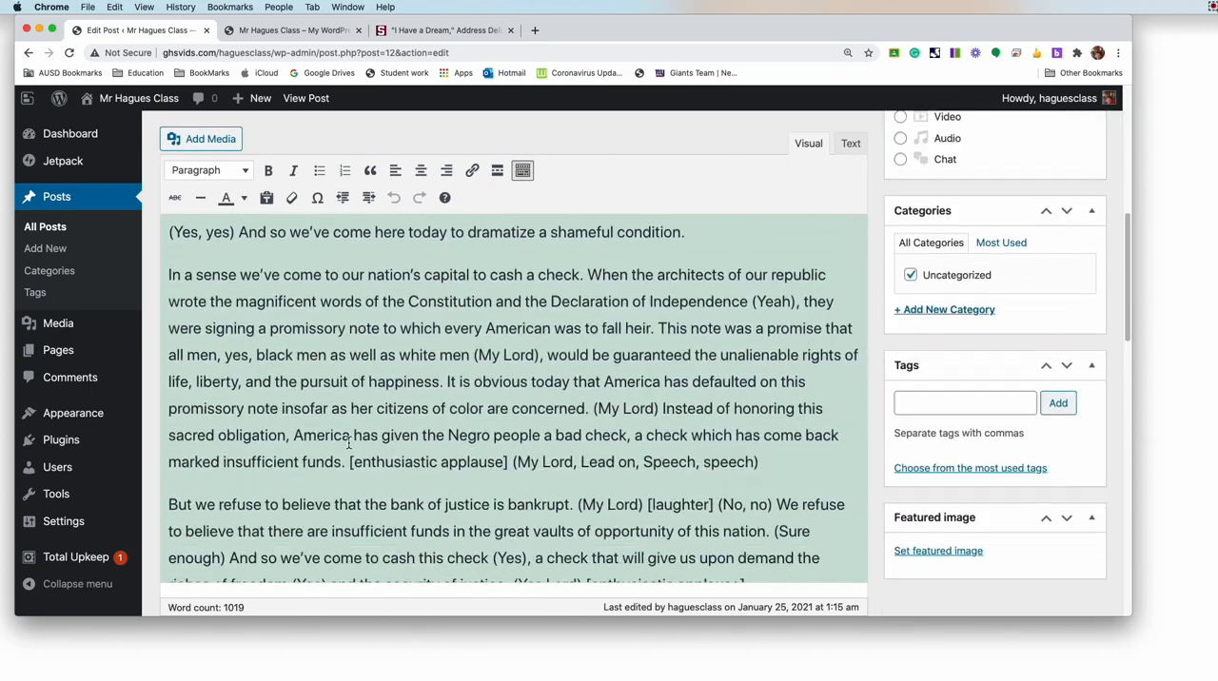
pyautogui.scroll(-2, 348, 443)
pyautogui.scroll(20, 348, 443)
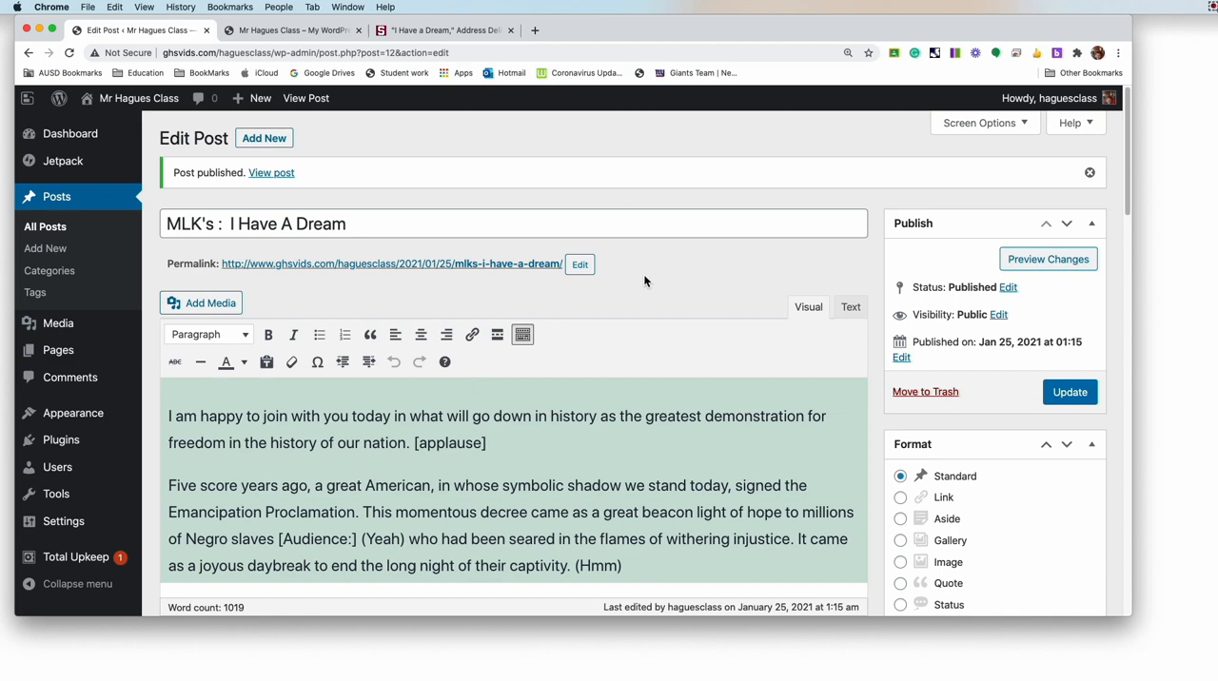
pyautogui.scroll(-3, 640, 282)
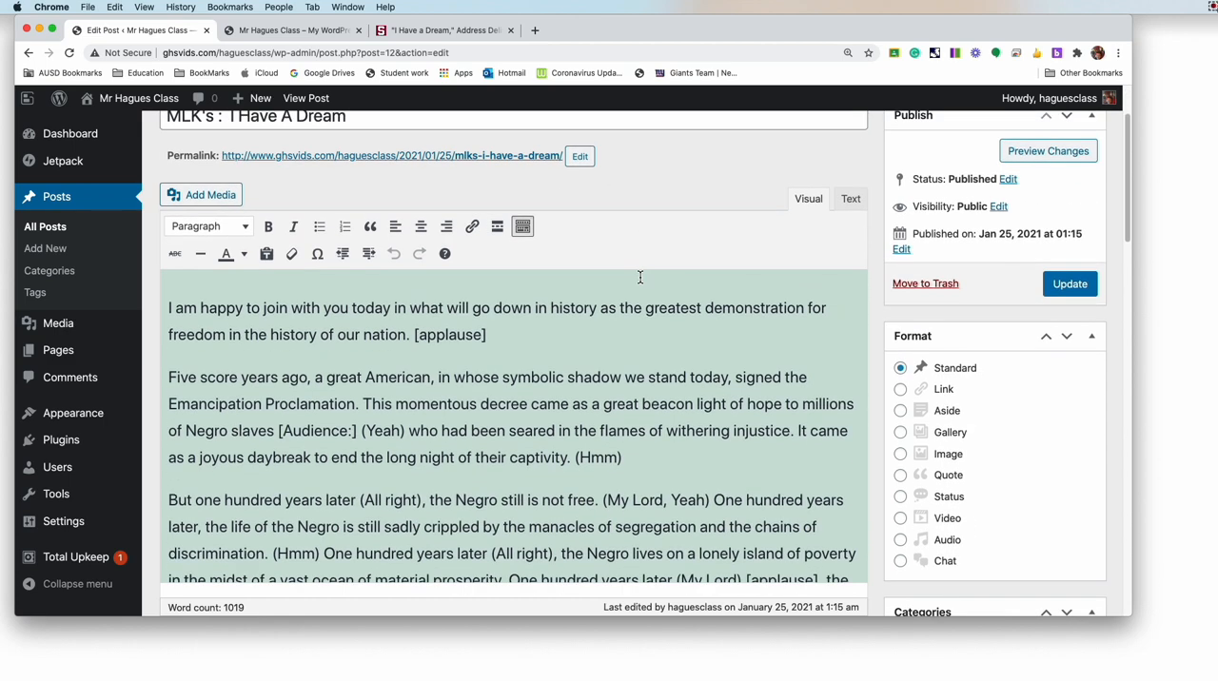
# Step: Reload the site's home page and examine how the new speech post and the Hello world! post are listed
pyautogui.click(273, 31)
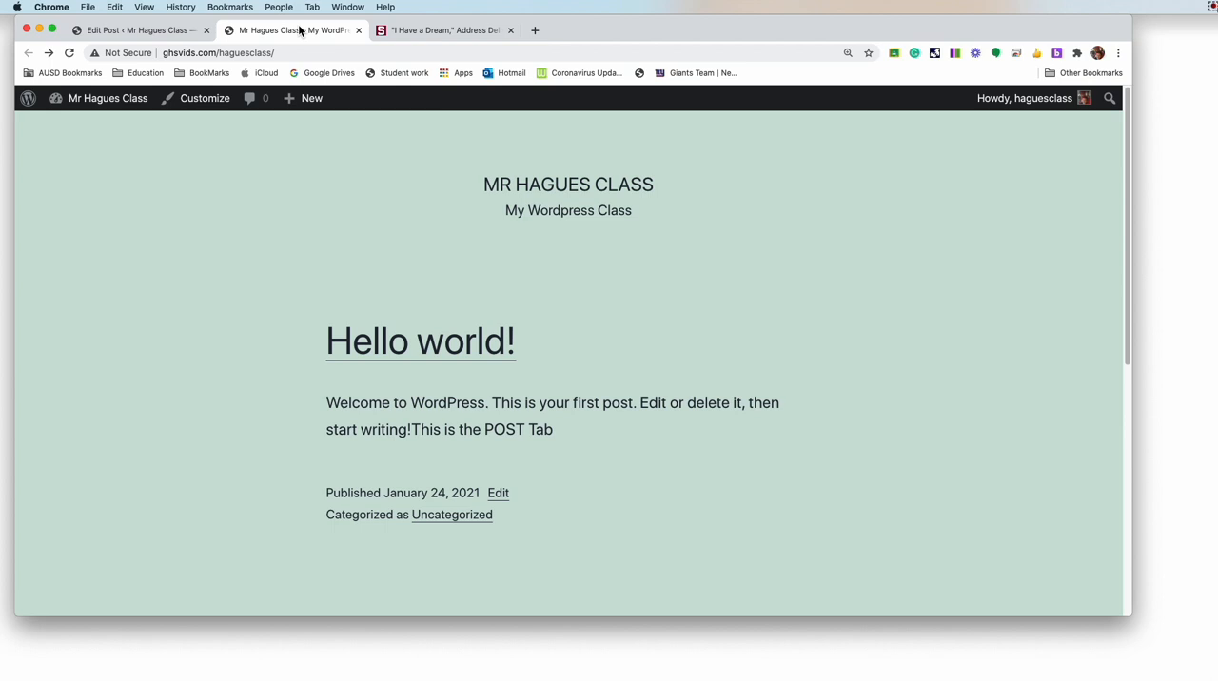
pyautogui.click(69, 52)
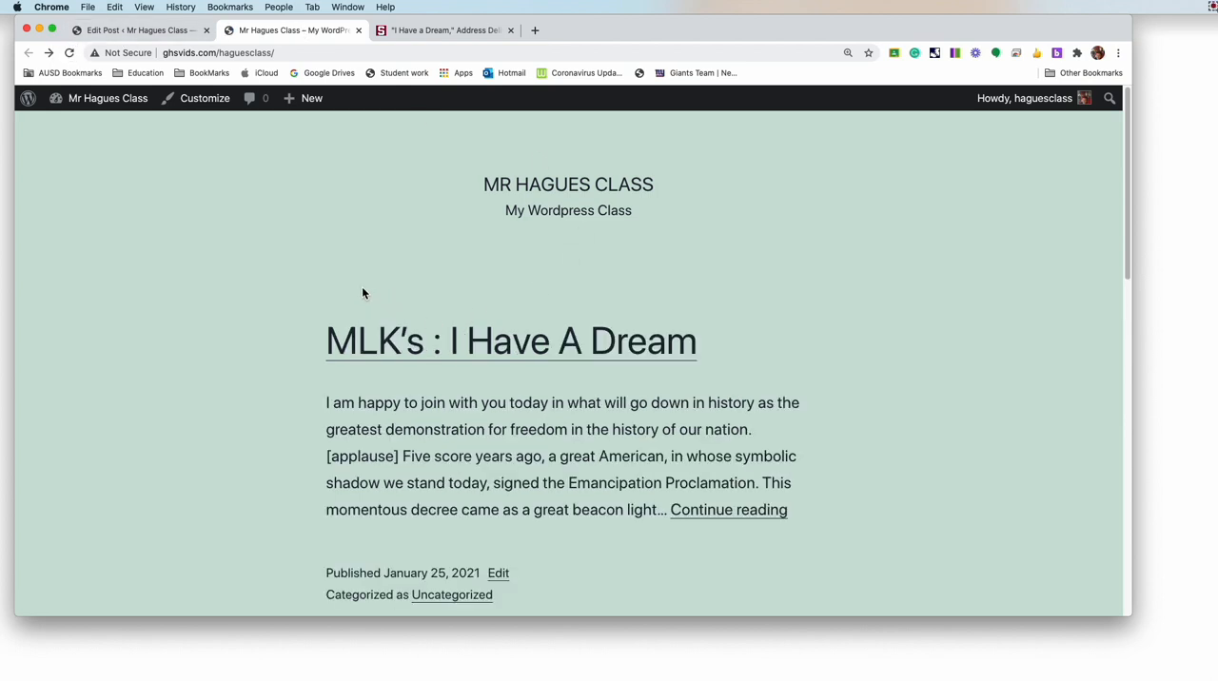
pyautogui.scroll(-2, 297, 280)
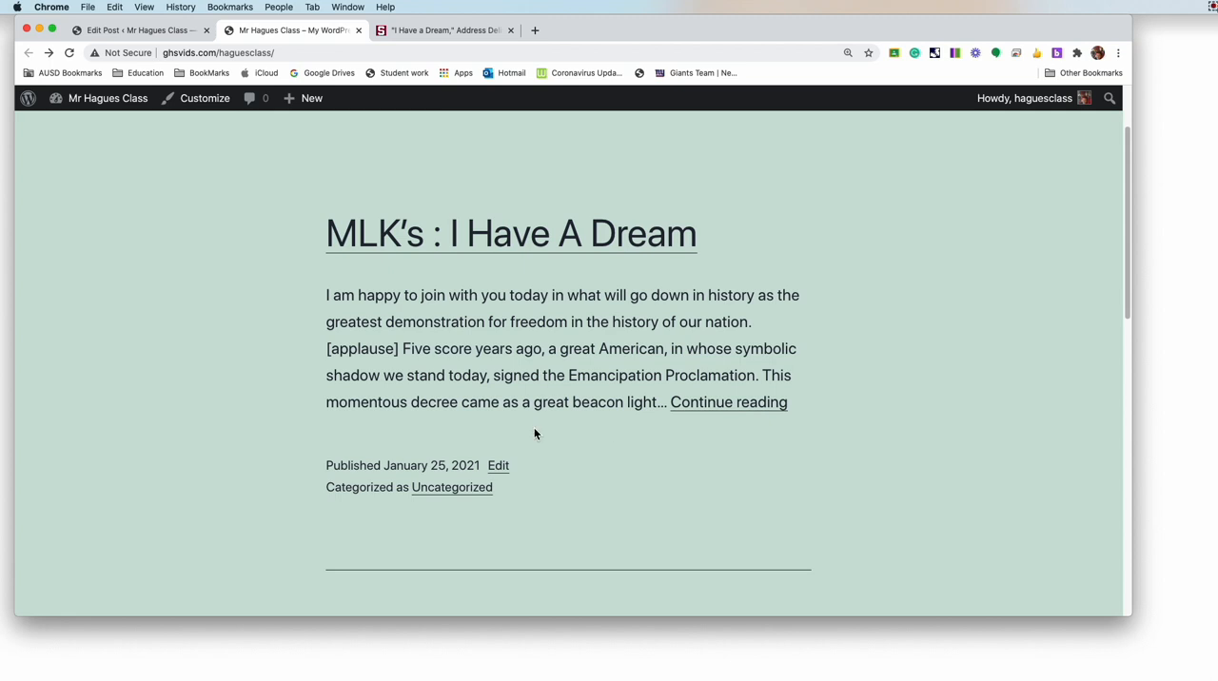
pyautogui.scroll(-4, 514, 384)
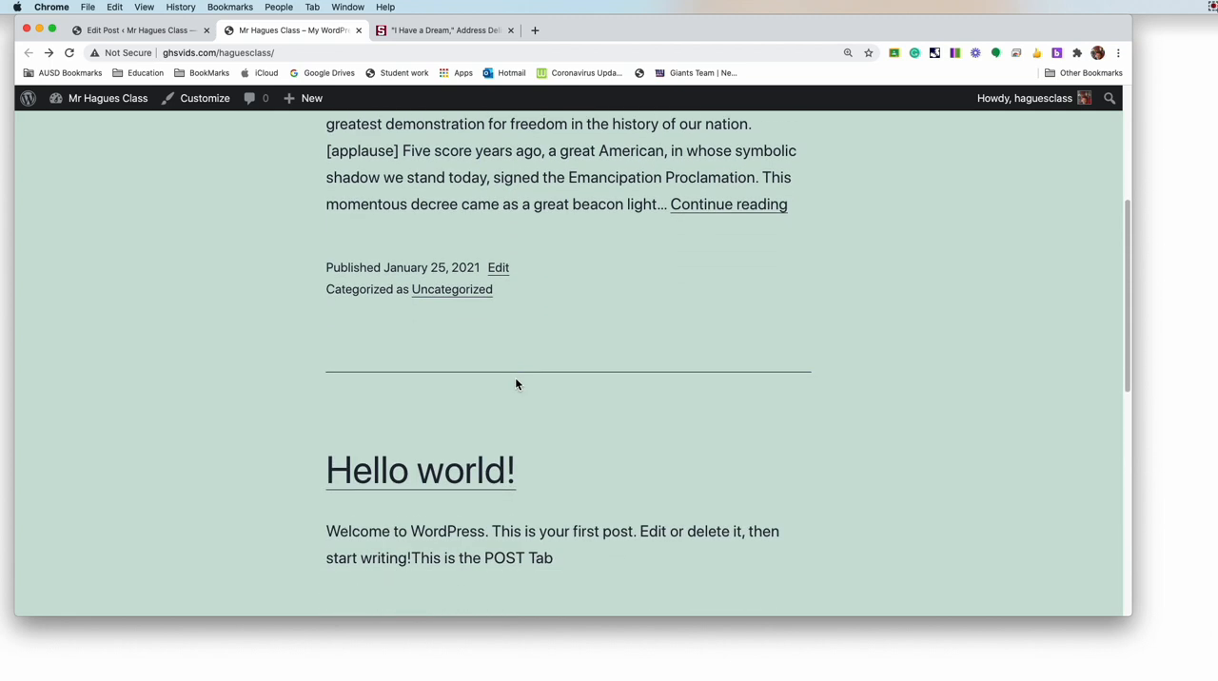
pyautogui.scroll(-6, 516, 384)
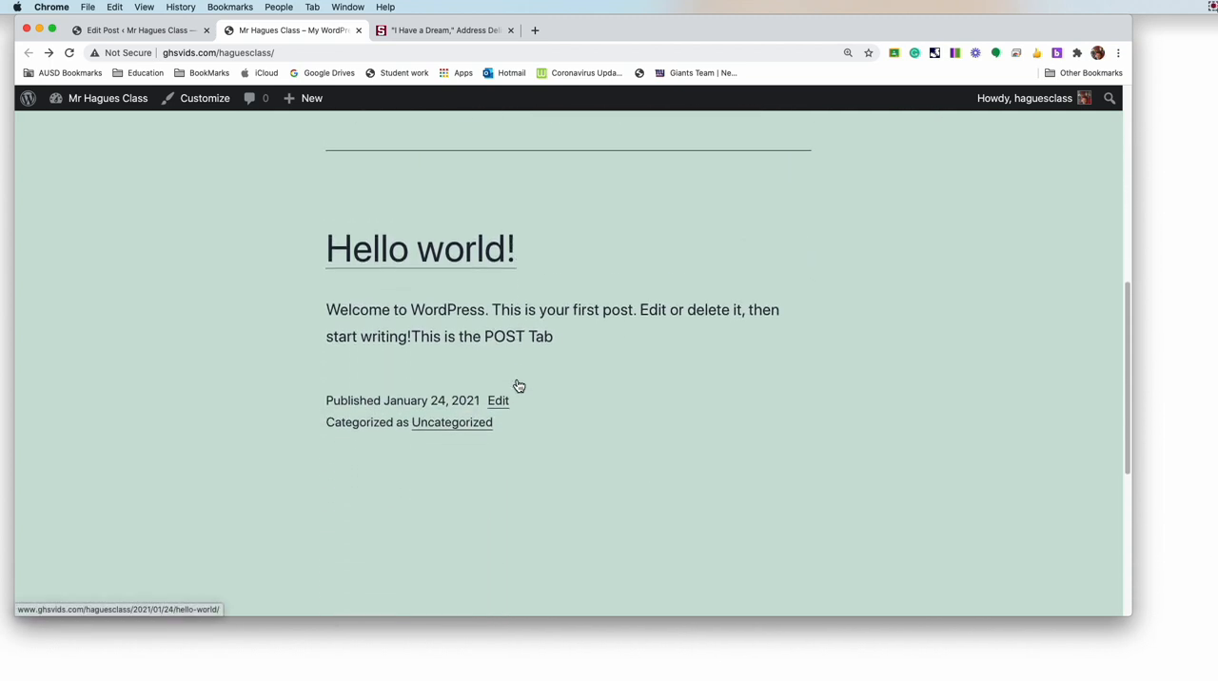
pyautogui.scroll(3, 517, 383)
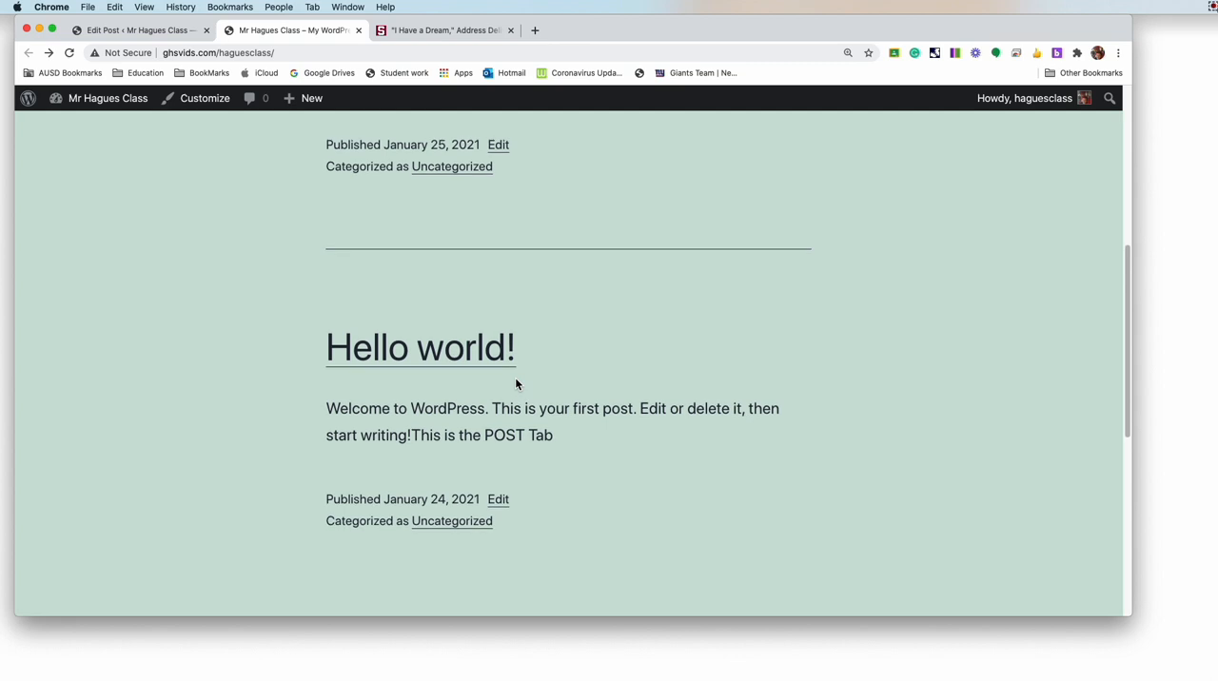
pyautogui.rightClick(515, 378)
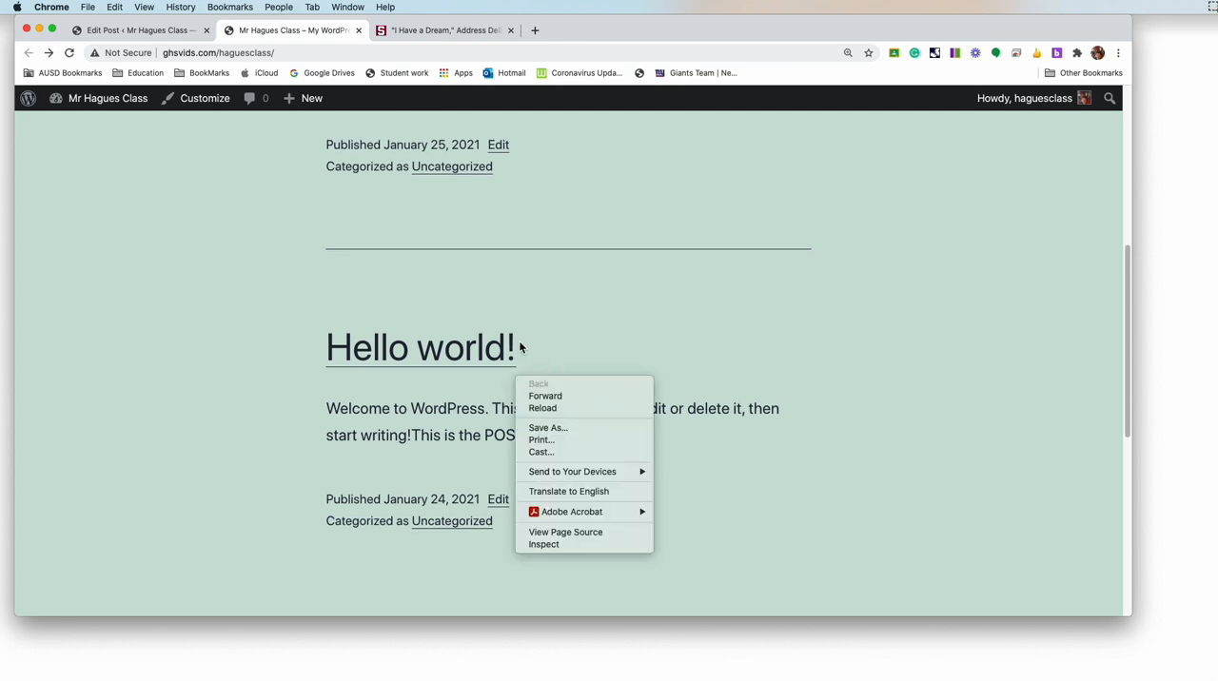
pyautogui.click(321, 352)
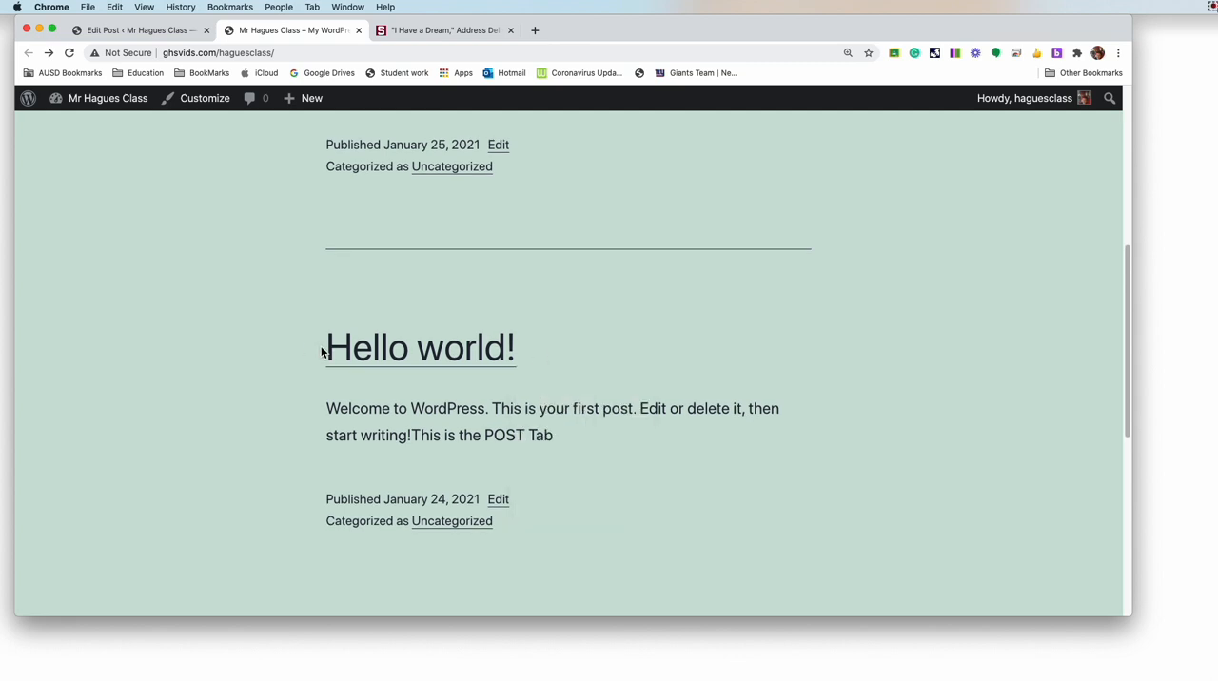
pyautogui.scroll(5, 322, 352)
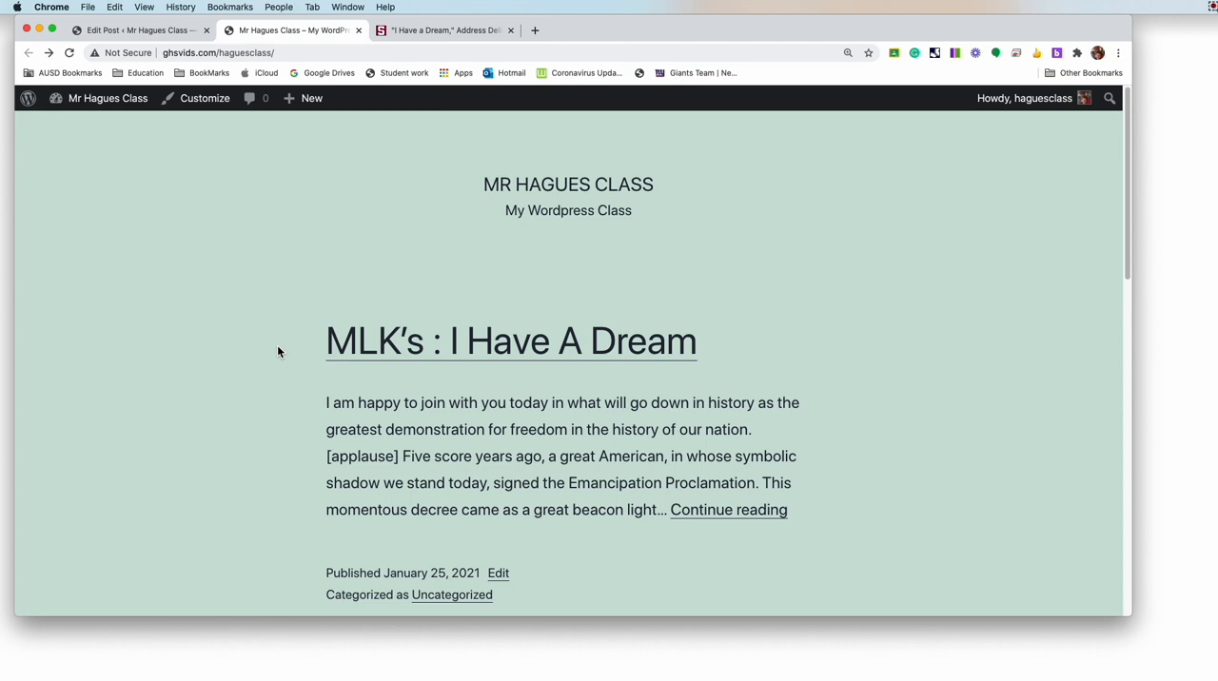
pyautogui.scroll(-3, 278, 352)
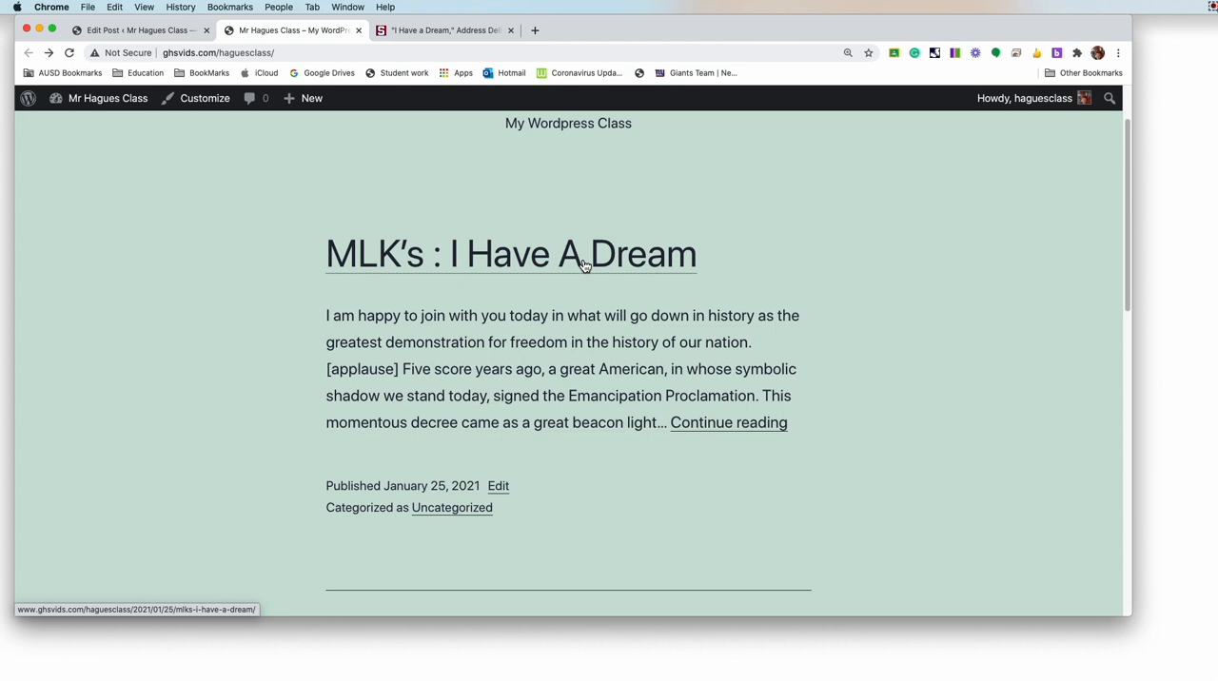
# Step: Open the "MLK's : I Have A Dream" post on the site, look through its full text, and return to the home page
pyautogui.click(481, 265)
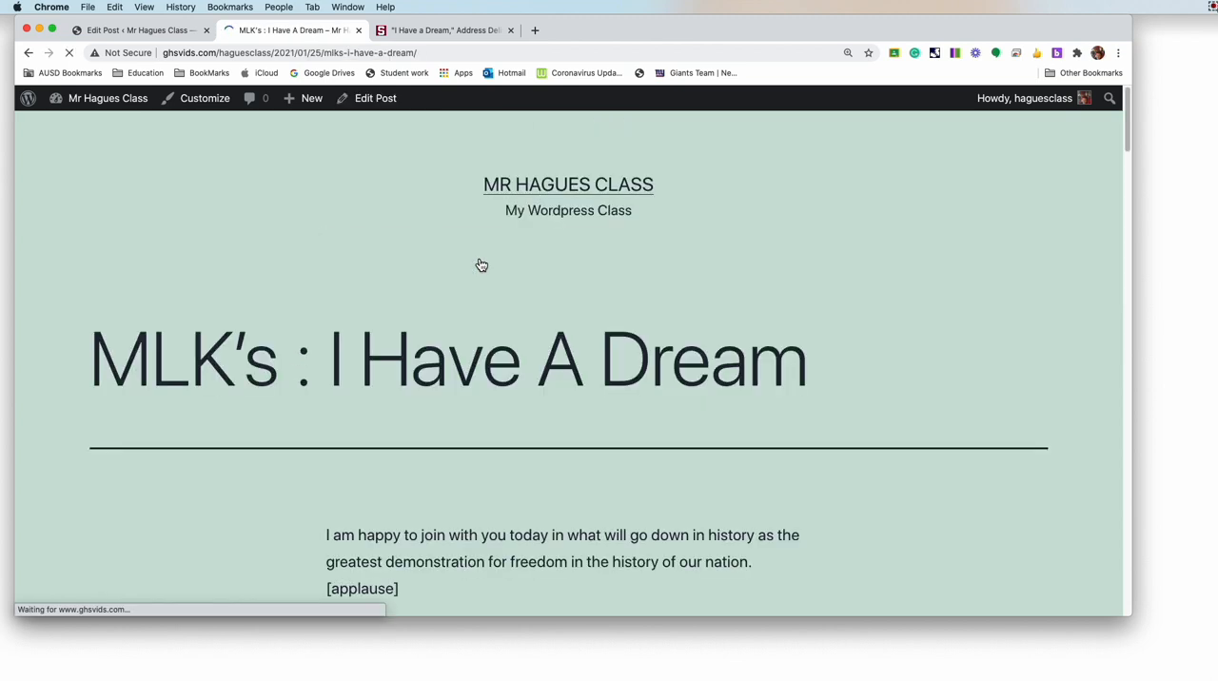
pyautogui.scroll(-5, 477, 255)
pyautogui.rightClick(478, 255)
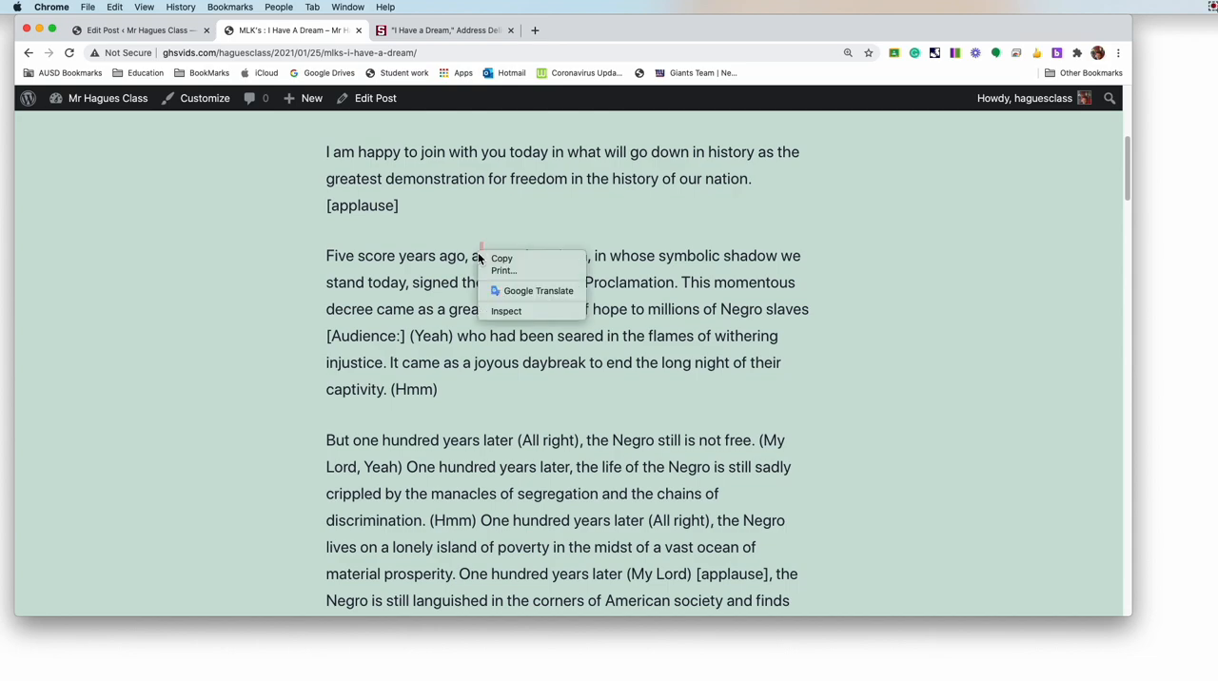
pyautogui.click(539, 363)
pyautogui.scroll(-10, 538, 363)
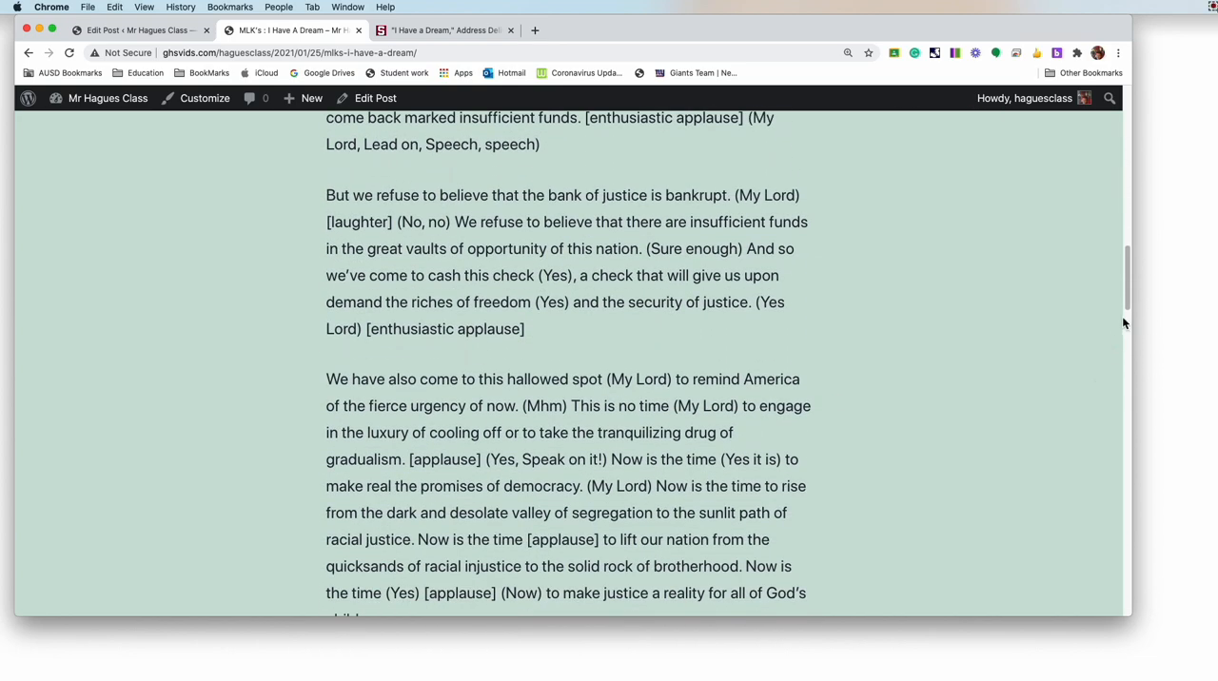
pyautogui.moveTo(1126, 294); pyautogui.dragTo(1130, 121)
pyautogui.click(30, 53)
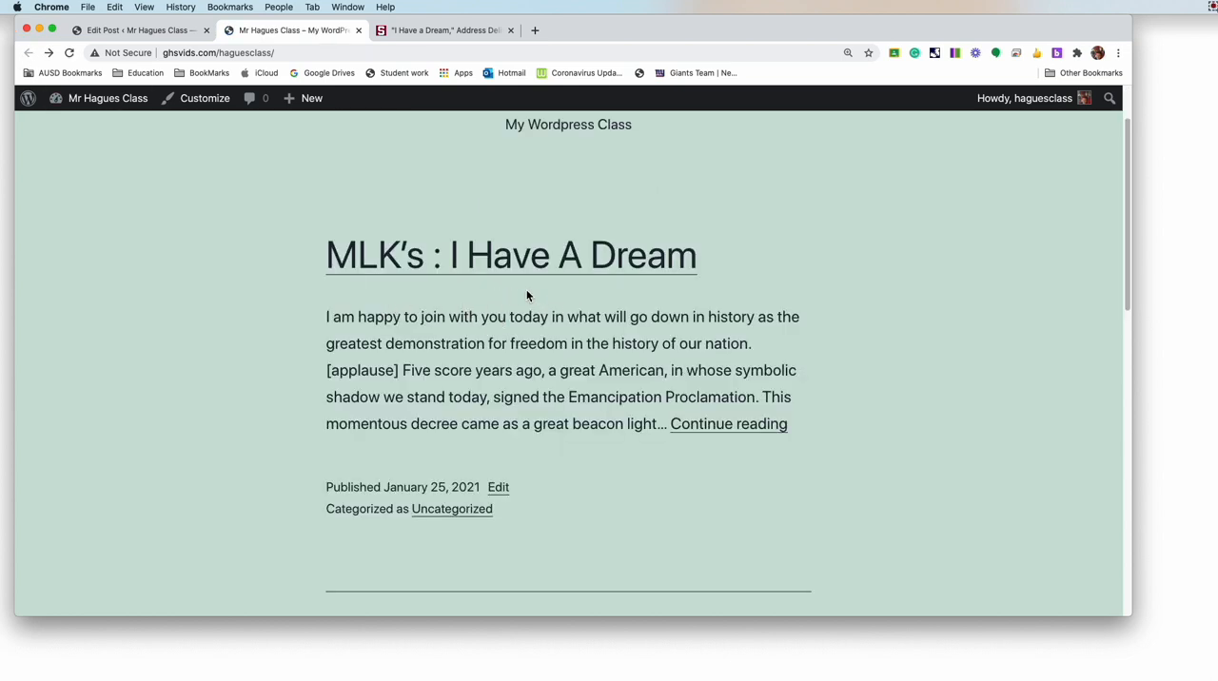
pyautogui.scroll(1, 467, 317)
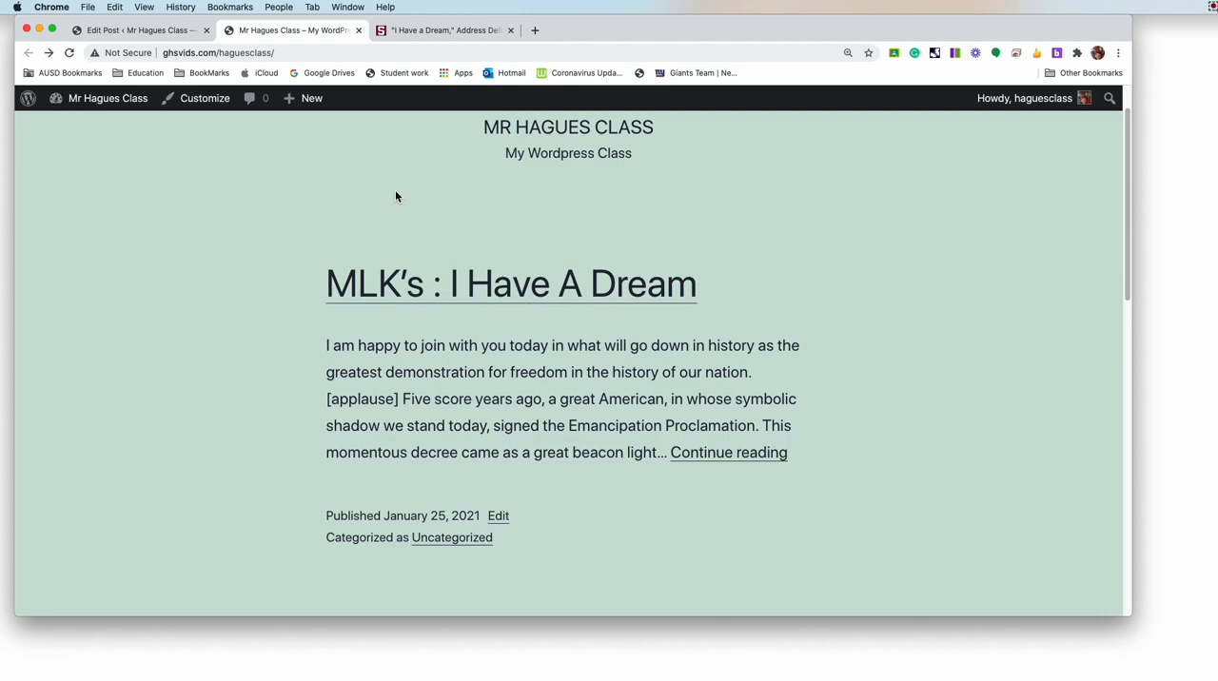
pyautogui.moveTo(372, 181); pyautogui.dragTo(245, 115)
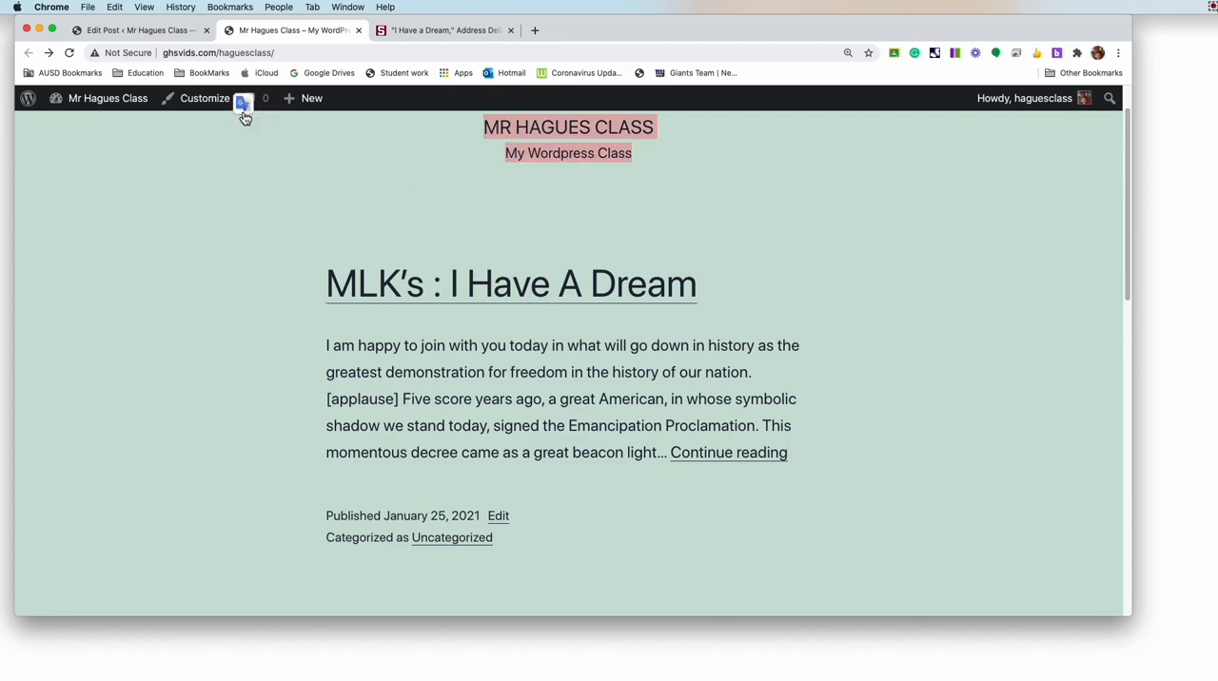
# Step: Return to the speech post's editor and delete "[applause]" from the end of the first paragraph
pyautogui.click(265, 187)
pyautogui.click(106, 32)
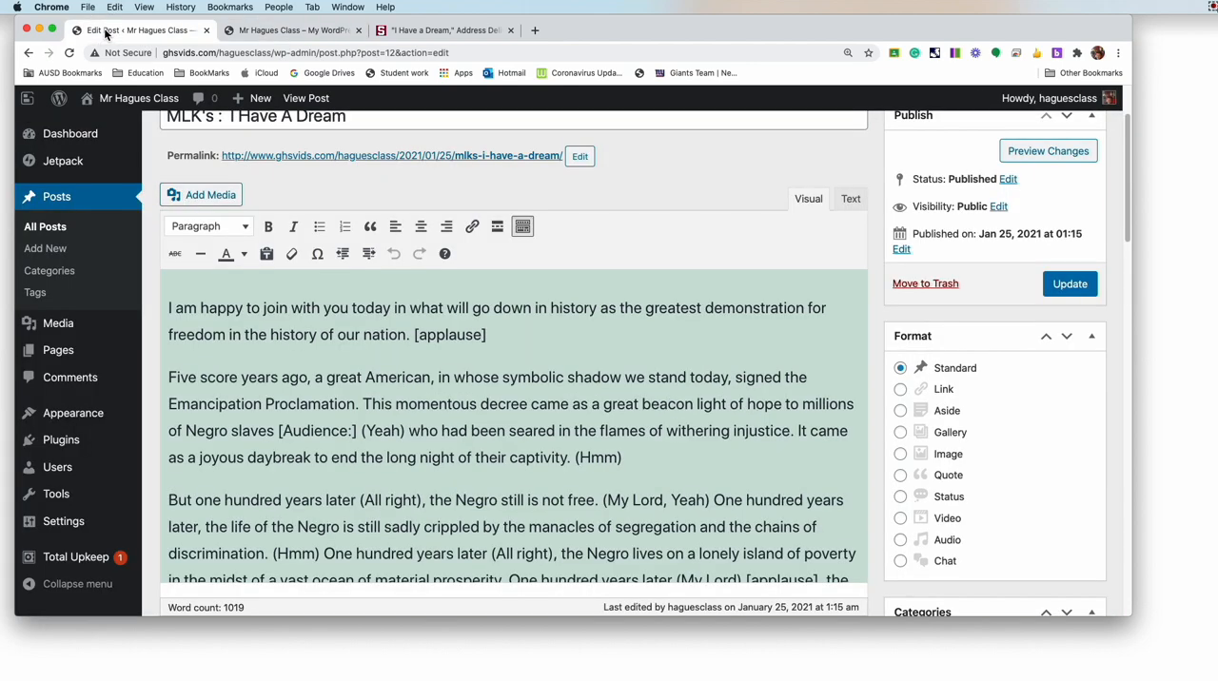
pyautogui.scroll(2, 391, 445)
pyautogui.scroll(-3, 390, 445)
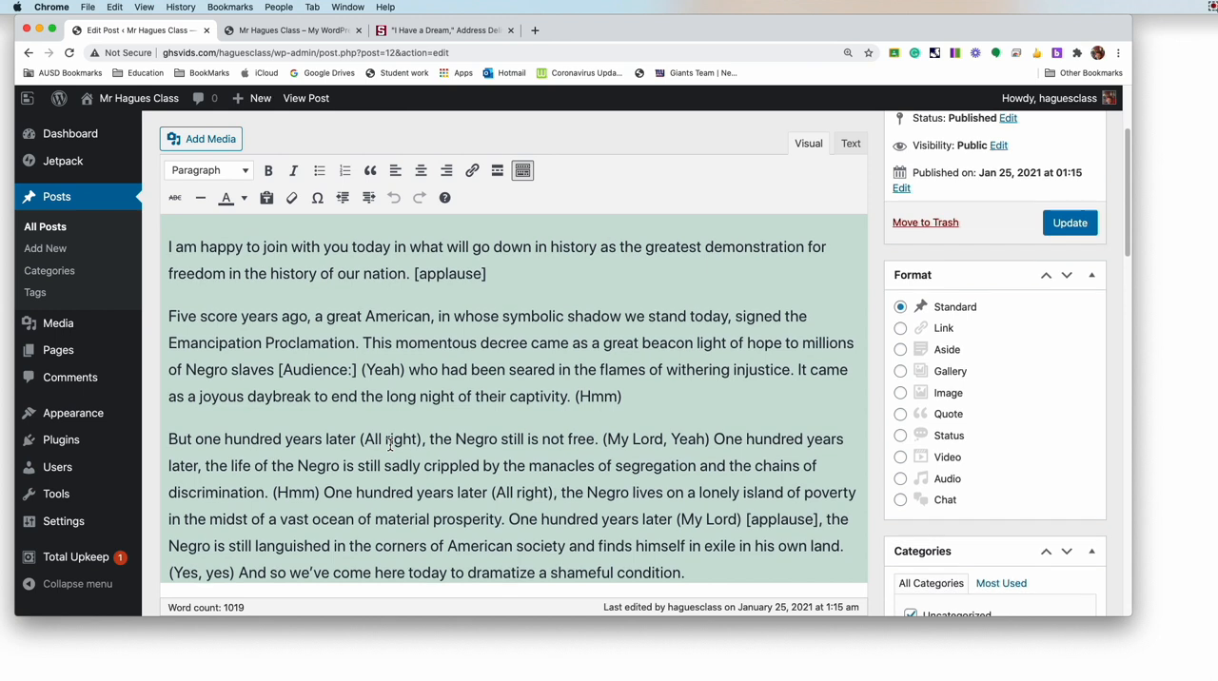
pyautogui.scroll(1, 390, 445)
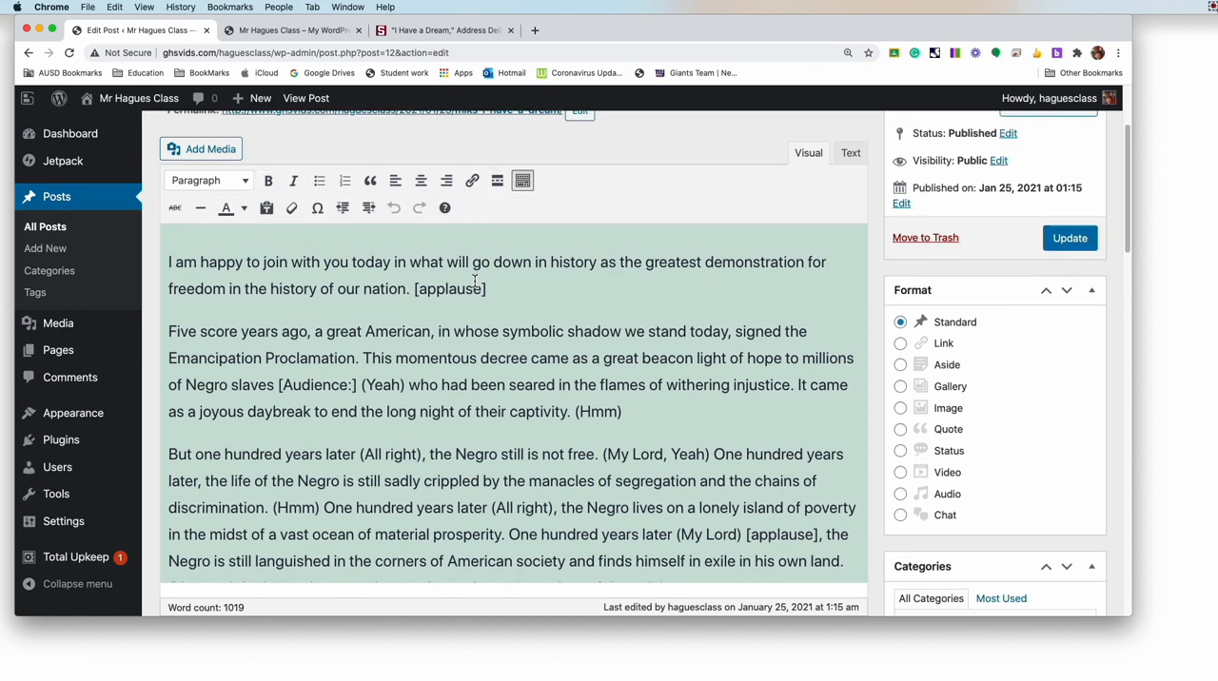
pyautogui.click(416, 289)
pyautogui.moveTo(472, 289); pyautogui.dragTo(510, 292)
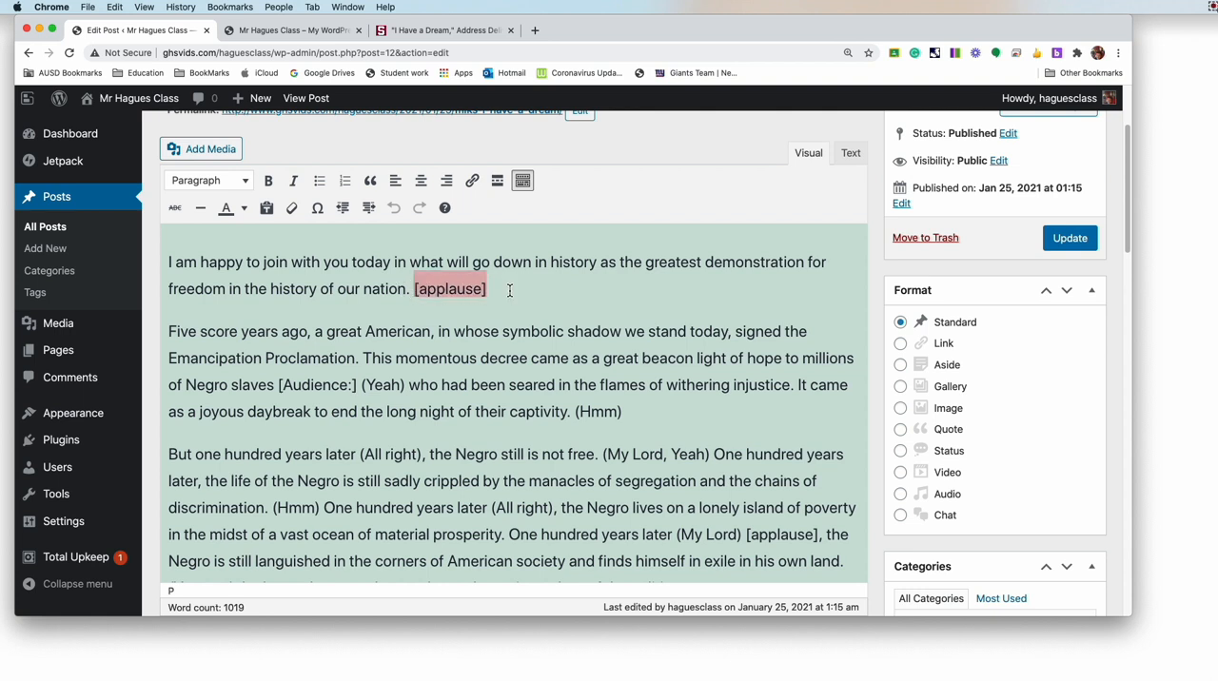
pyautogui.press('BackSpace')
pyautogui.moveTo(431, 292); pyautogui.dragTo(168, 264)
pyautogui.click(504, 275)
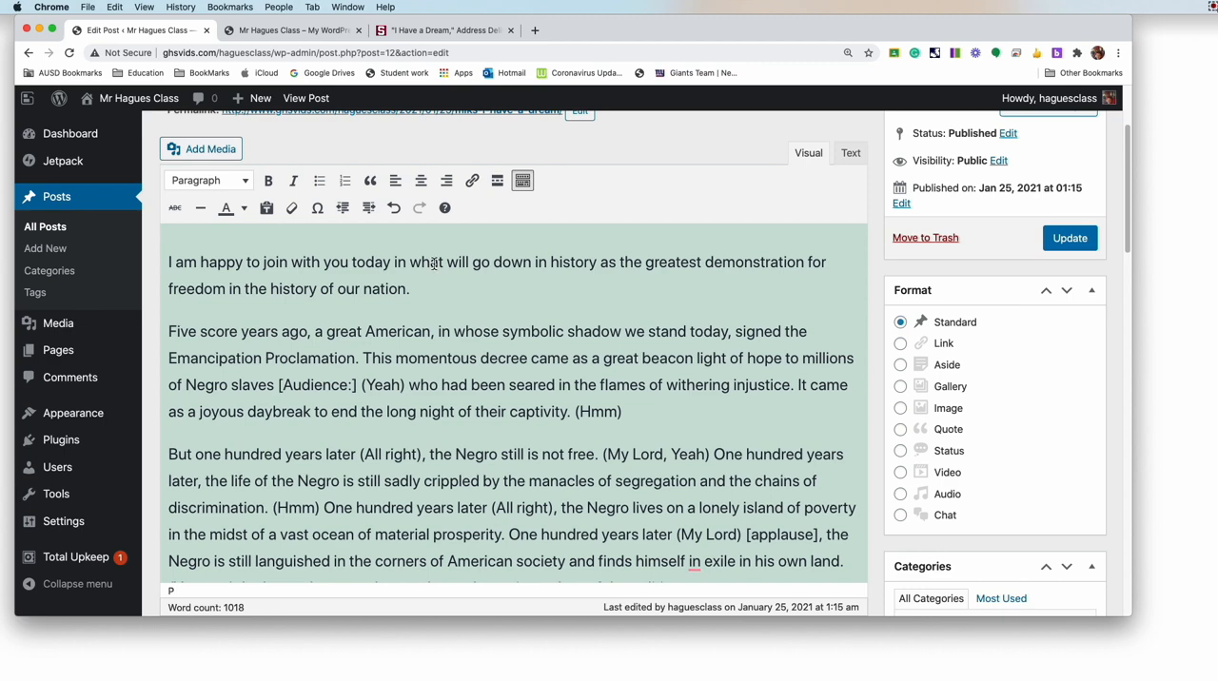
# Step: Apply the Heading 4 format to the speech's opening paragraph
pyautogui.moveTo(392, 263); pyautogui.dragTo(169, 264)
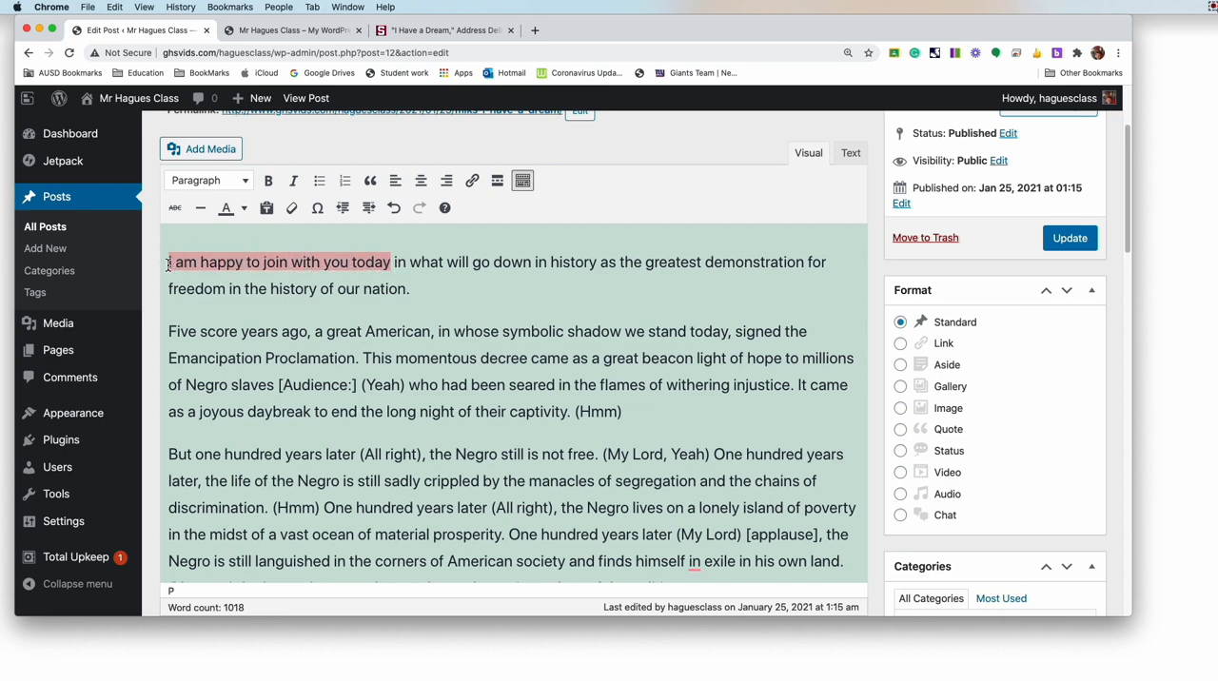
pyautogui.click(247, 183)
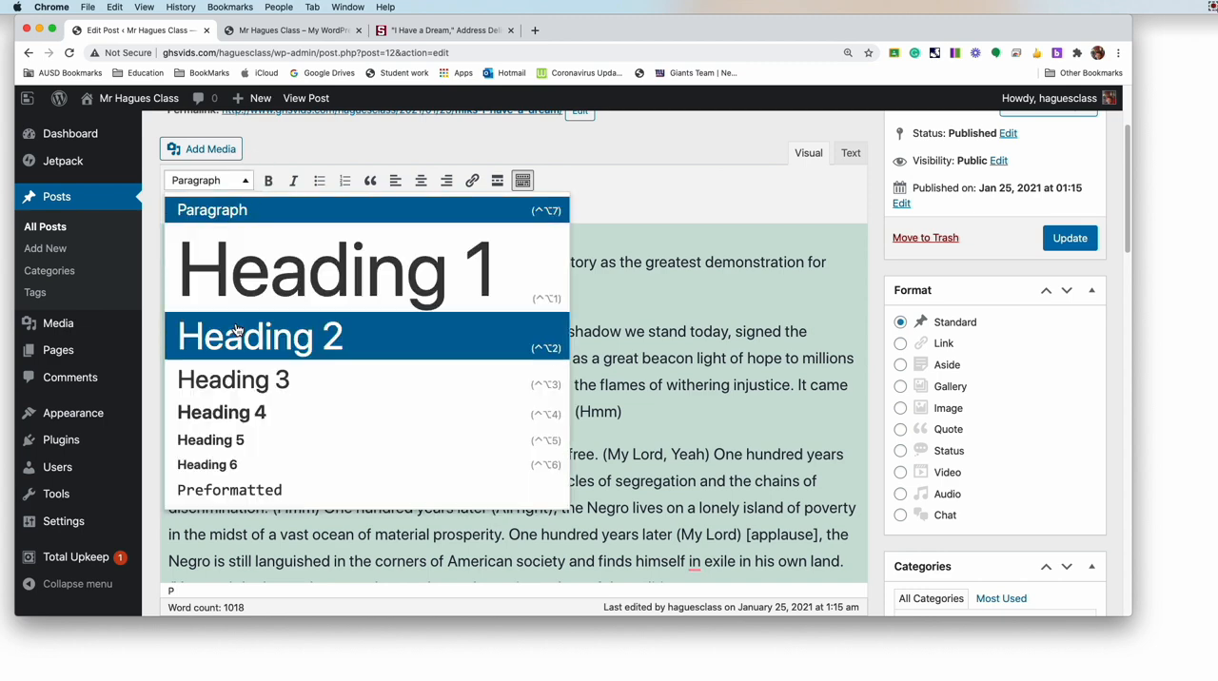
pyautogui.click(224, 412)
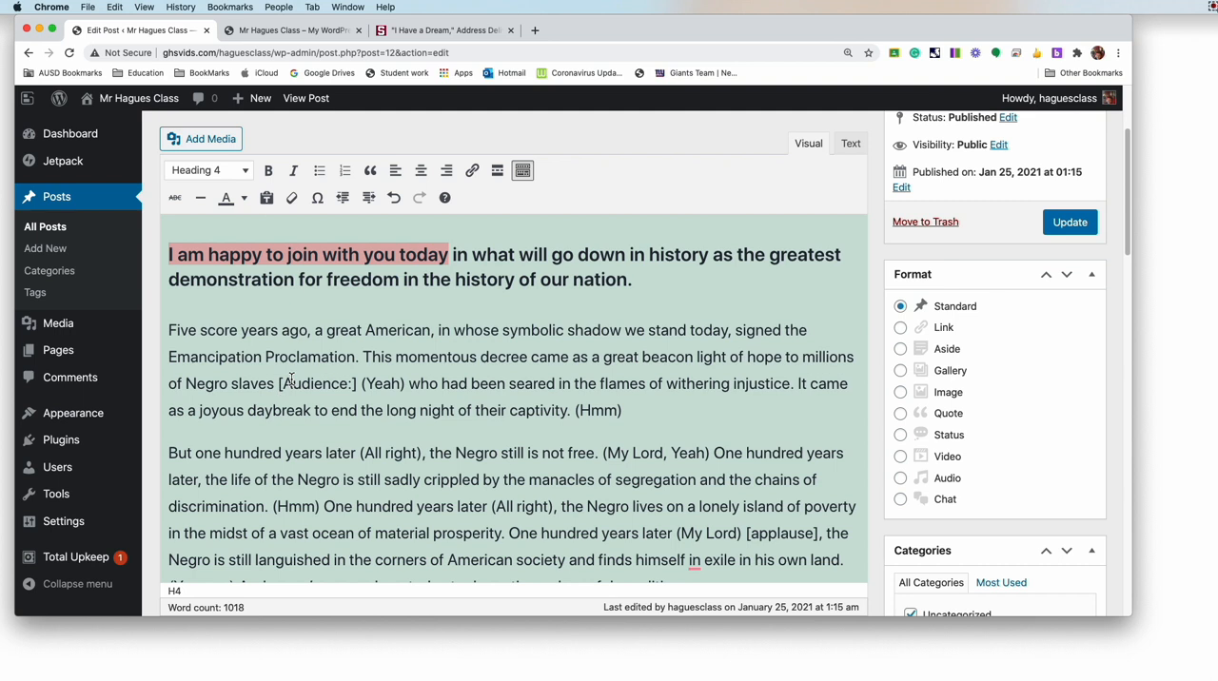
pyautogui.click(646, 286)
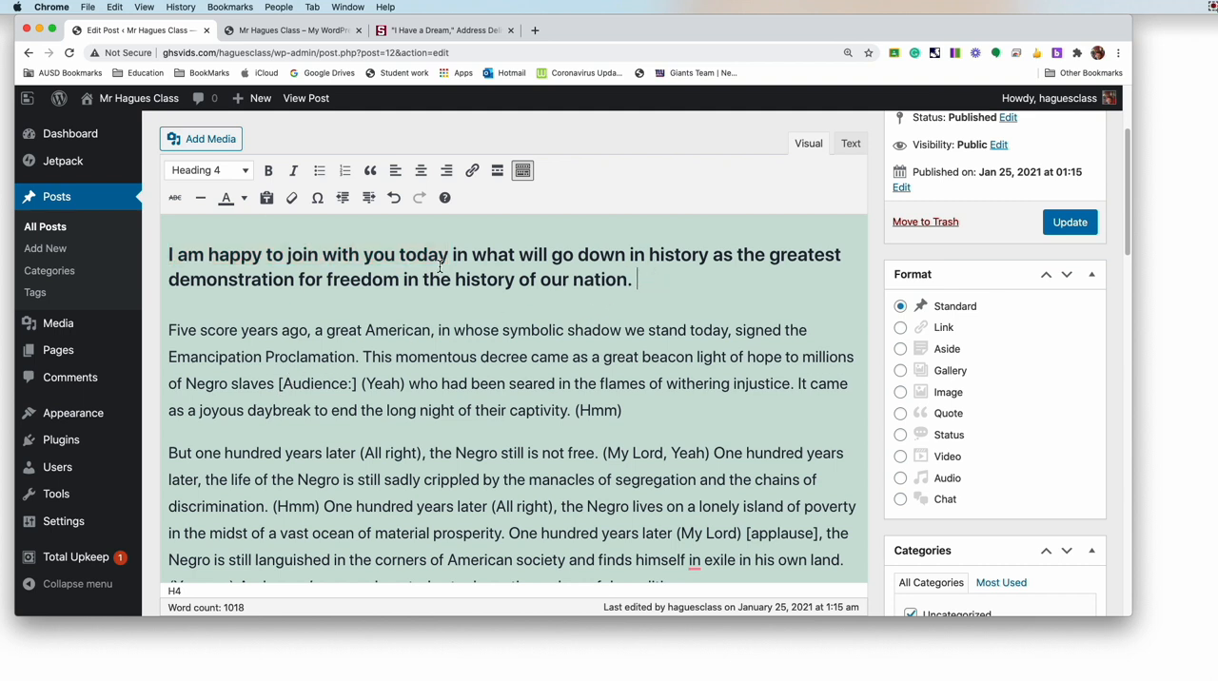
# Step: Undo the Heading 4 format on the opening paragraph, redo it, and undo it again
pyautogui.moveTo(448, 255); pyautogui.dragTo(166, 255)
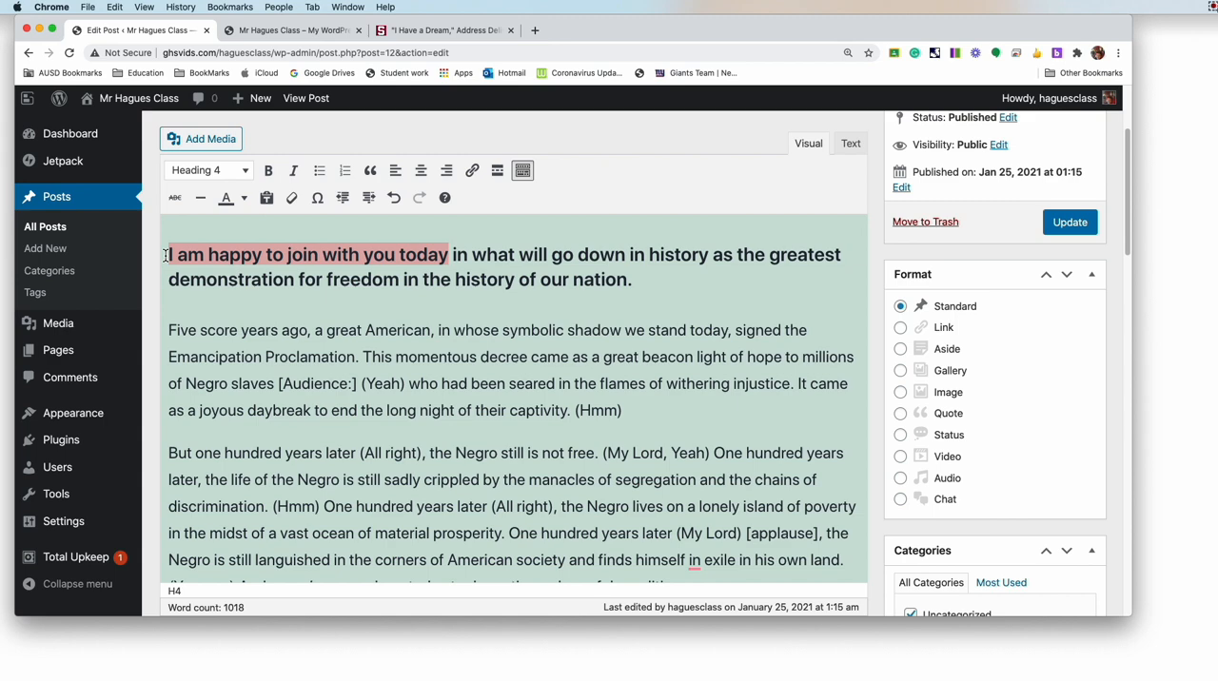
pyautogui.press('super+z')
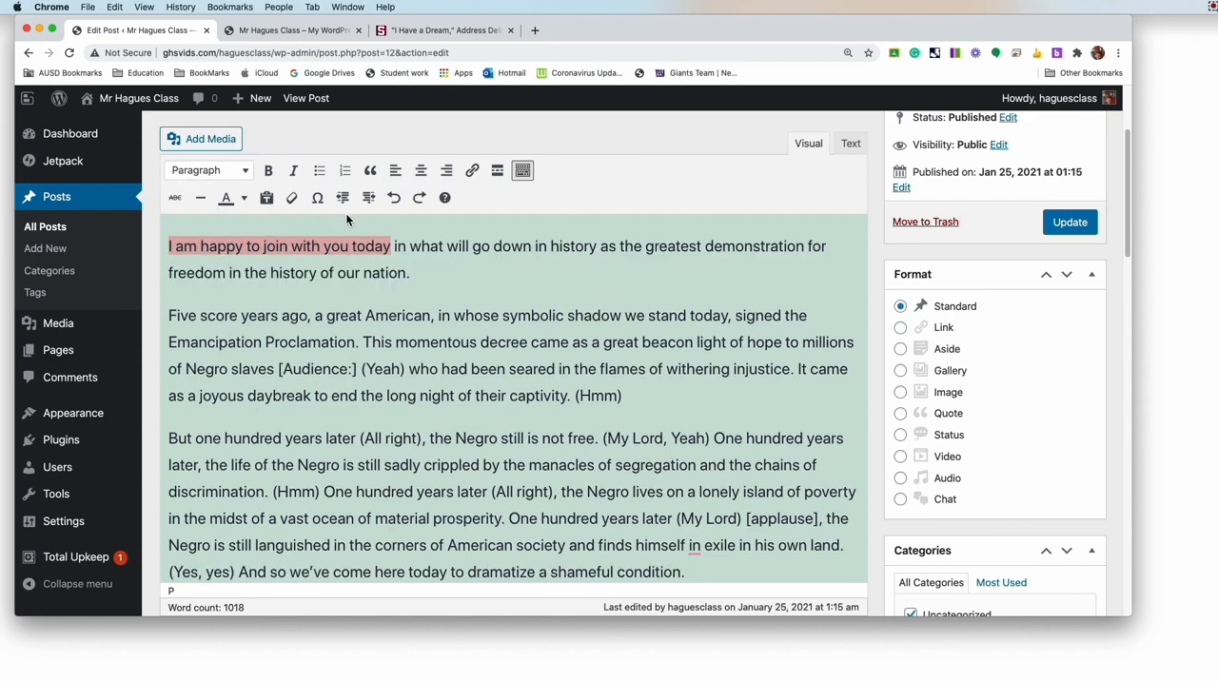
pyautogui.click(418, 197)
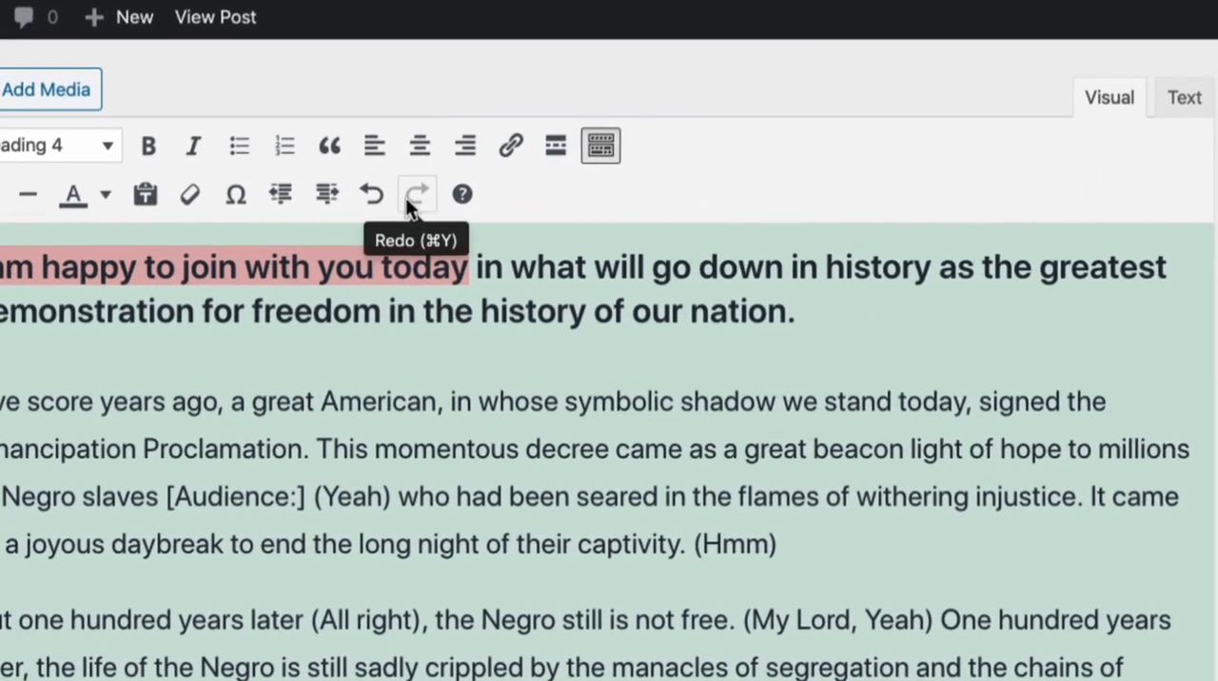
pyautogui.click(371, 199)
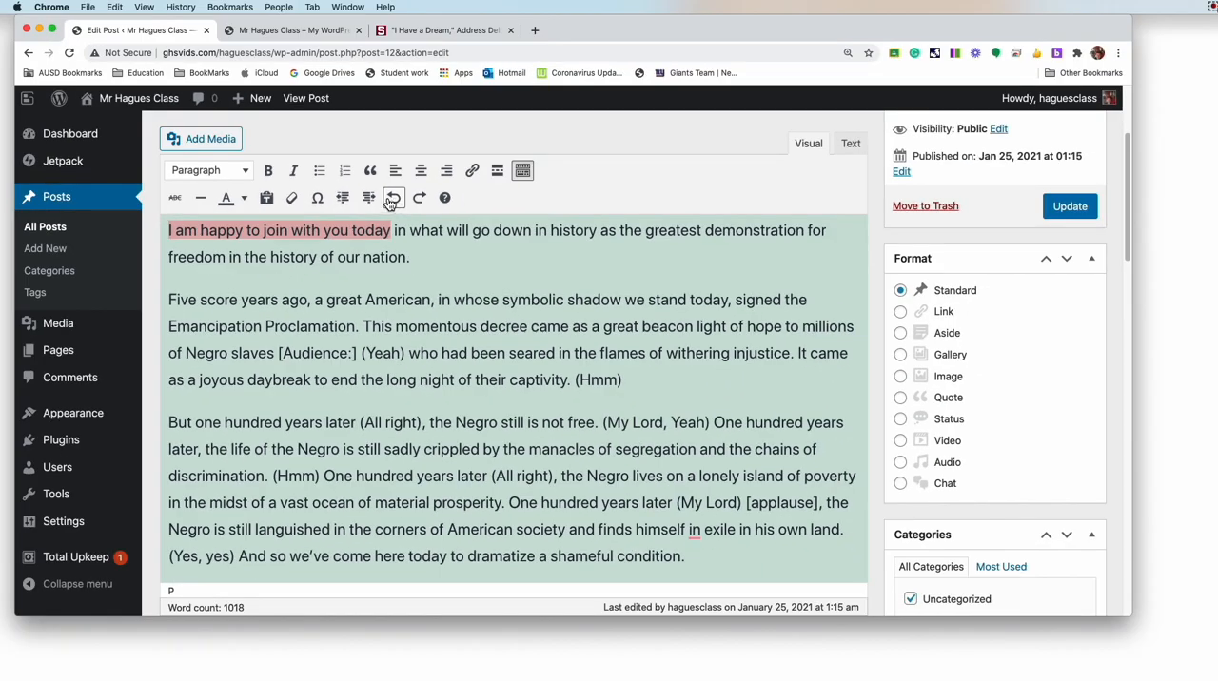
pyautogui.click(397, 236)
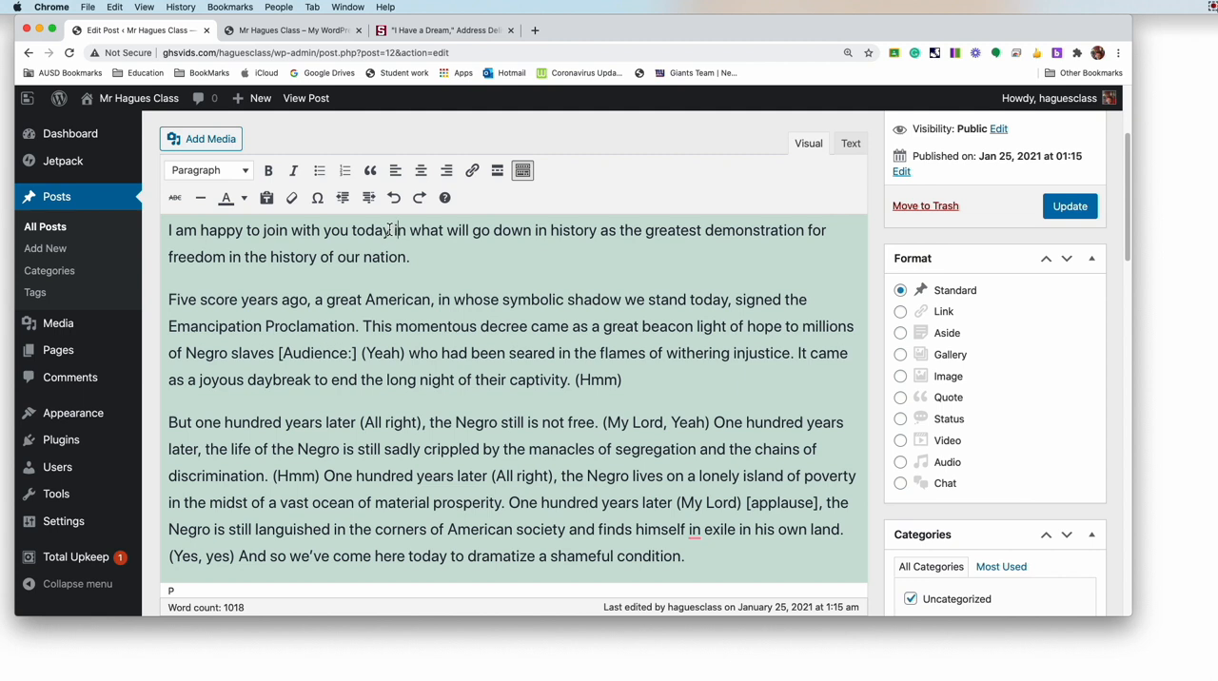
# Step: Make the words "I am happy to join with you today" bold
pyautogui.moveTo(391, 233); pyautogui.dragTo(169, 232)
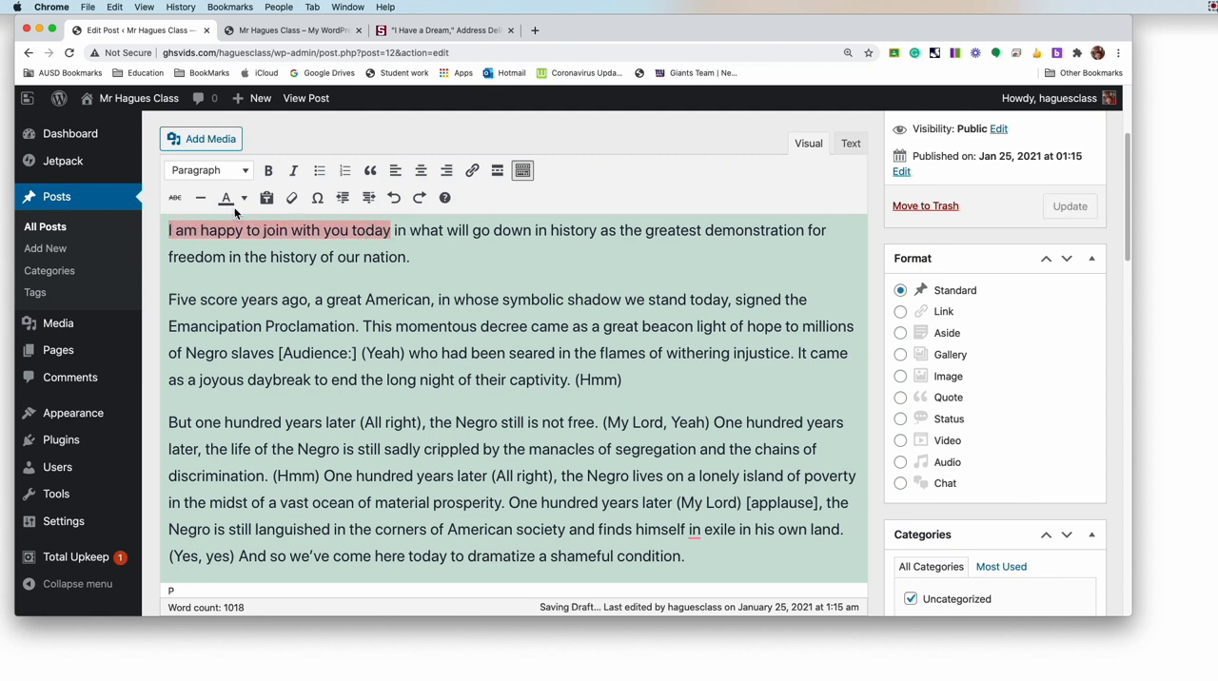
pyautogui.click(269, 172)
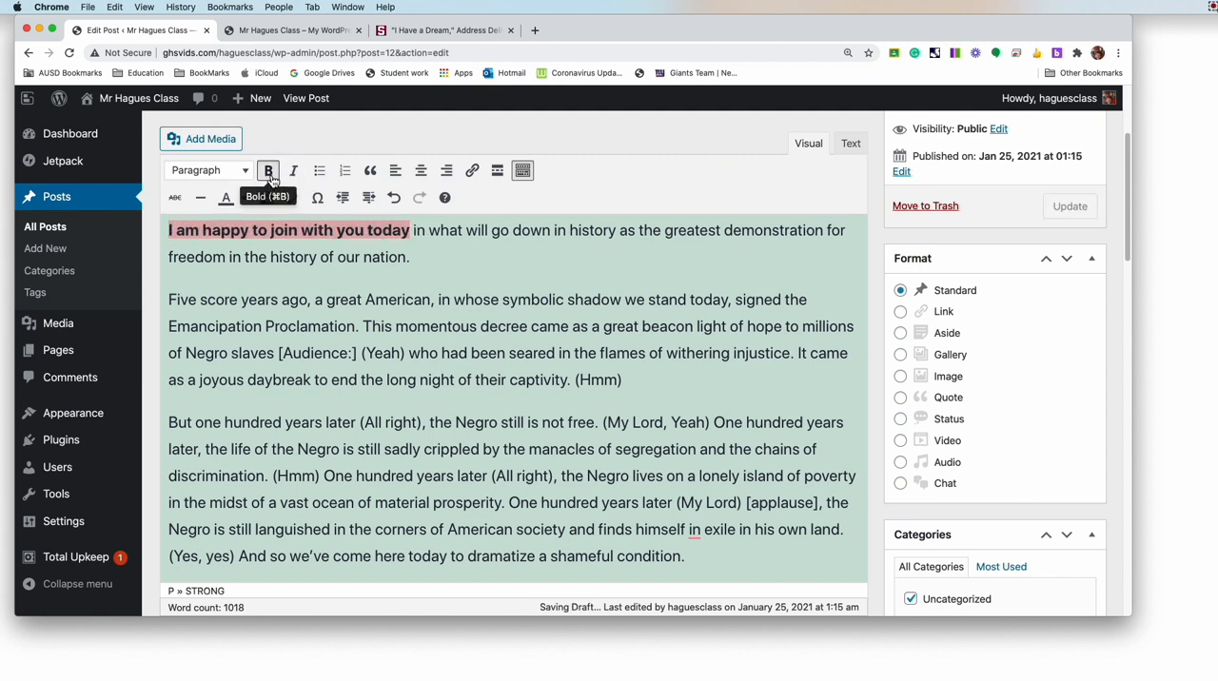
pyautogui.click(419, 272)
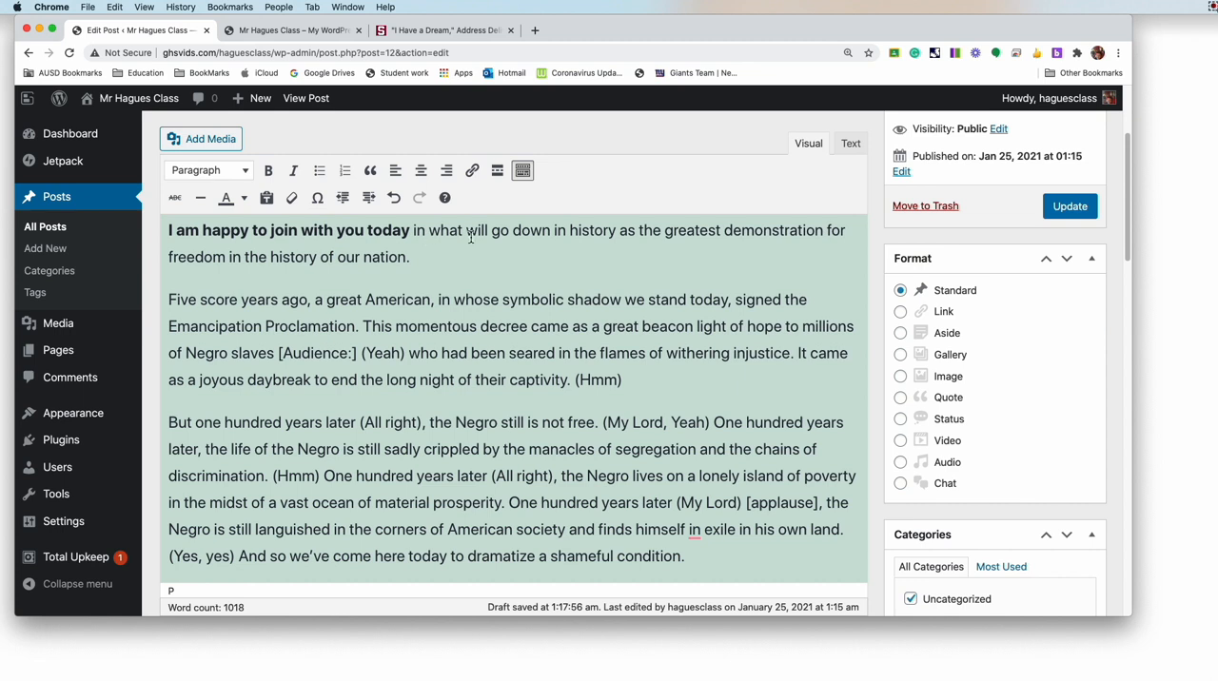
# Step: Delete the audience note "[Audience:] (Yeah)" after "Negro slaves" in the second paragraph
pyautogui.scroll(-1, 423, 289)
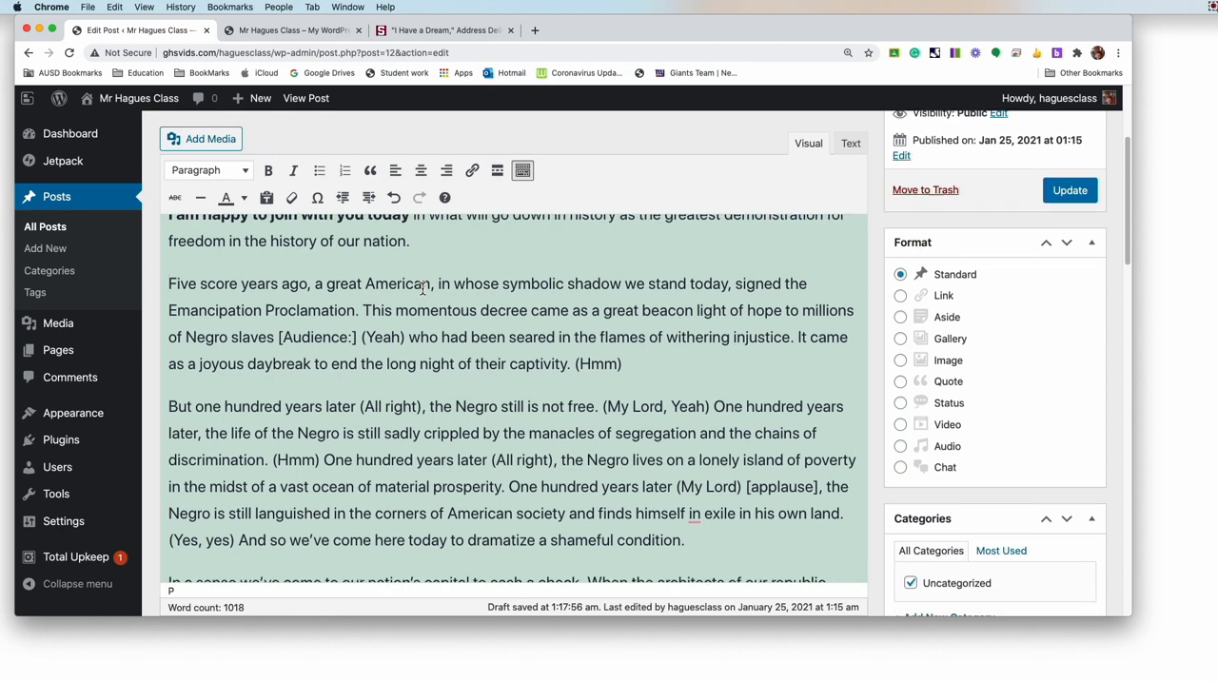
pyautogui.moveTo(278, 338); pyautogui.dragTo(409, 345)
pyautogui.press('BackSpace')
# Step: Italicize the second paragraph's first sentence, from "Five score years ago" to "Emancipation Proclamation."
pyautogui.scroll(3, 409, 344)
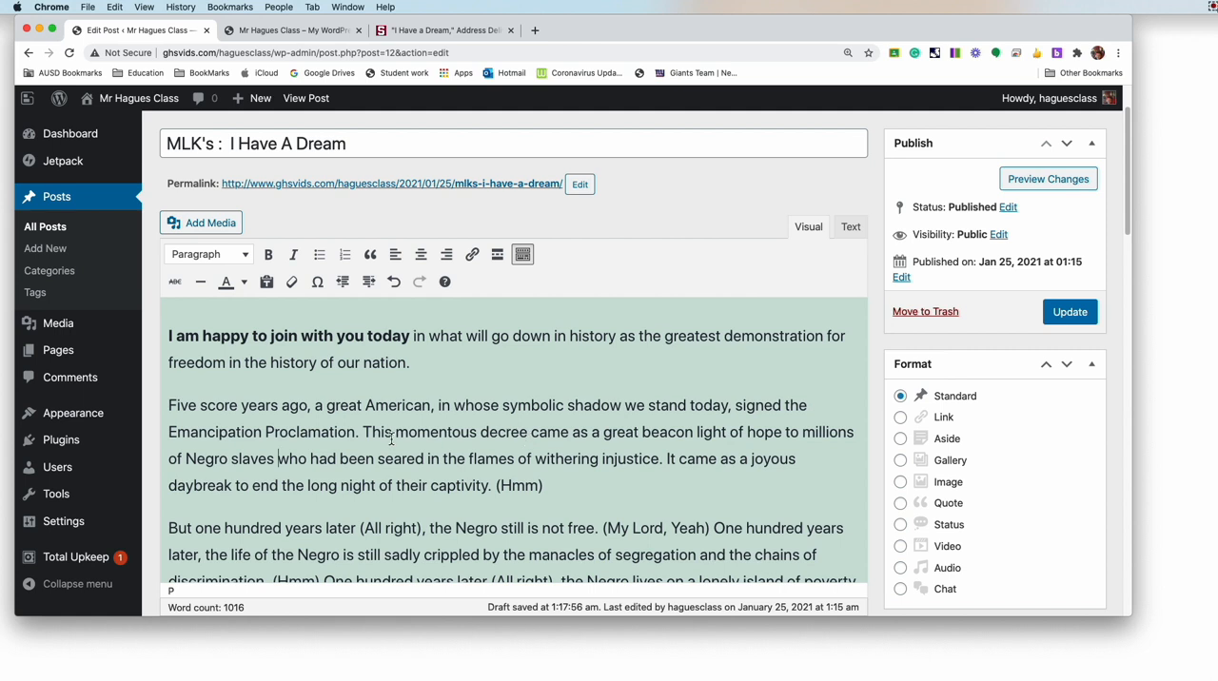
pyautogui.click(360, 434)
pyautogui.moveTo(357, 434); pyautogui.dragTo(171, 405)
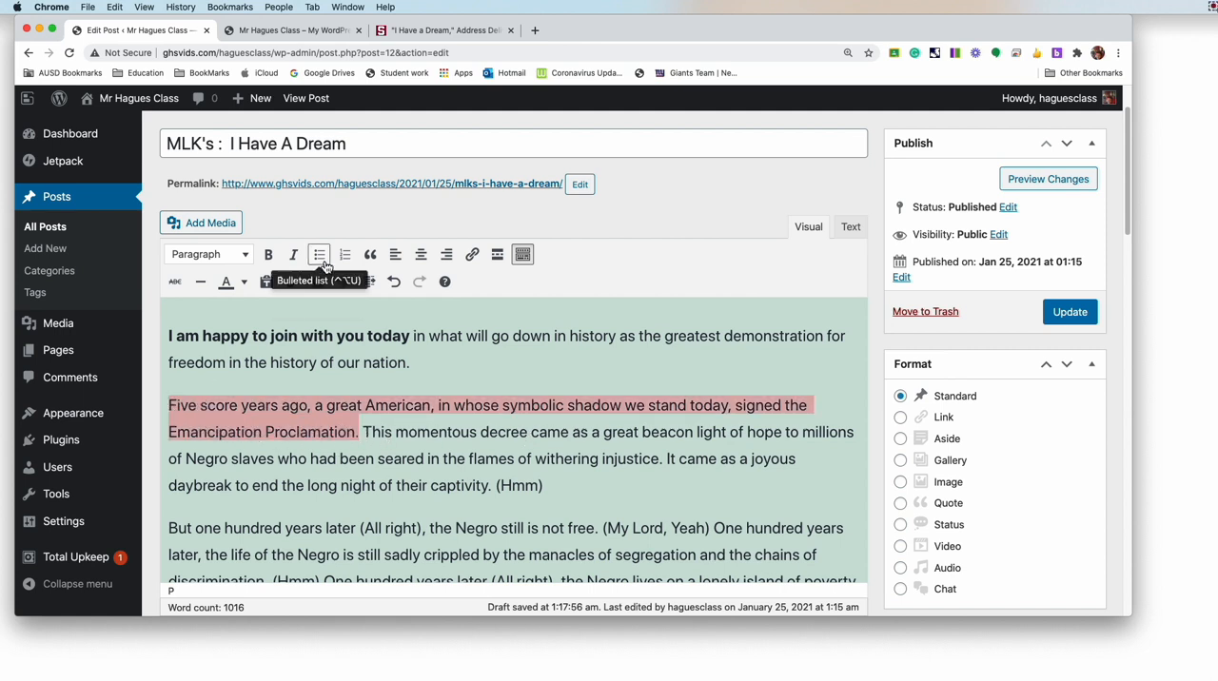
pyautogui.click(294, 255)
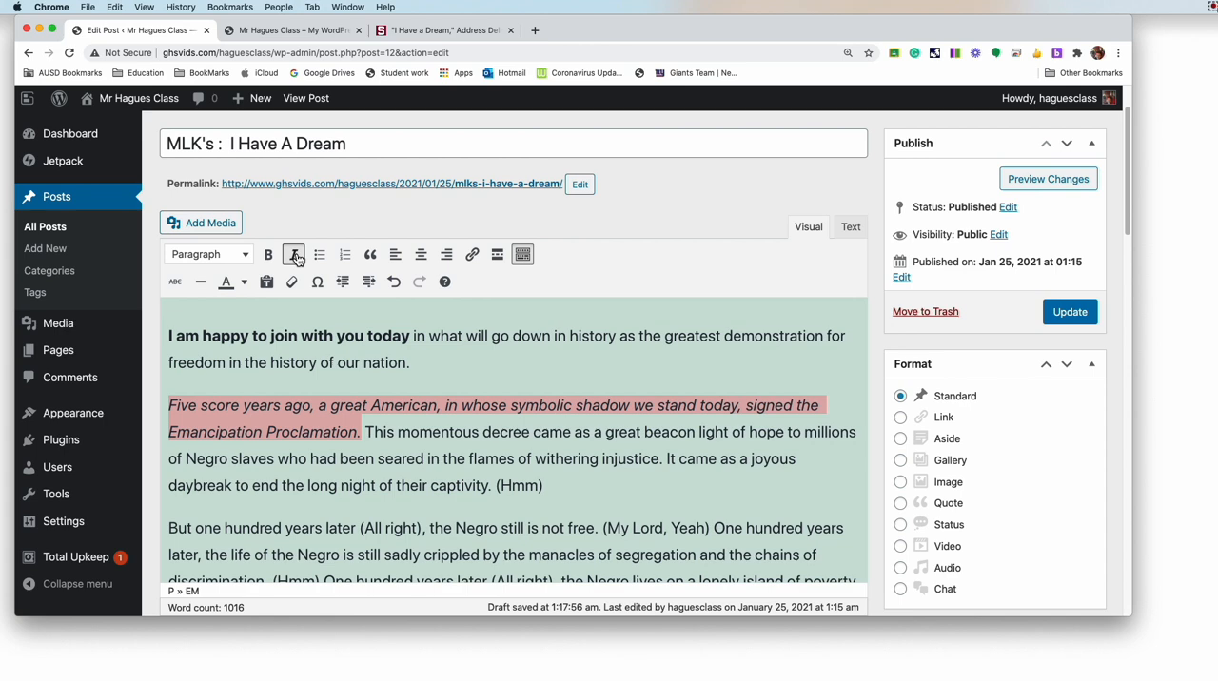
pyautogui.click(548, 484)
# Step: Delete "(Hmm)" from the end of the second paragraph
pyautogui.scroll(-2, 514, 447)
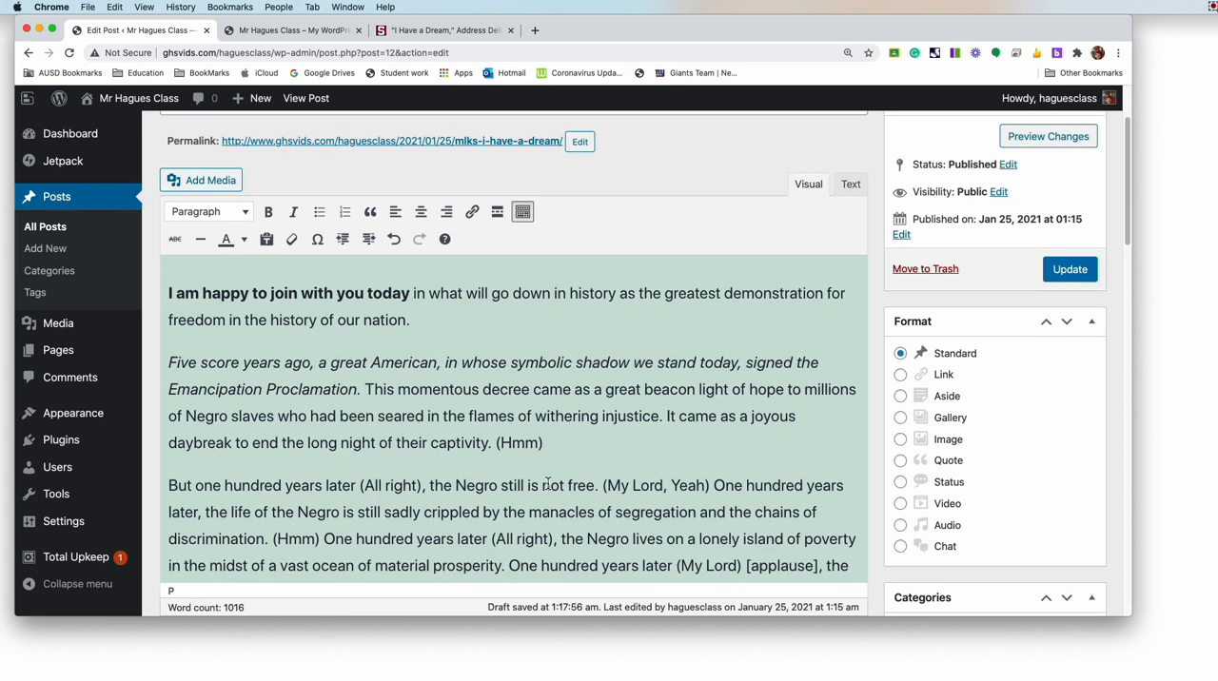
pyautogui.moveTo(496, 422); pyautogui.dragTo(556, 422)
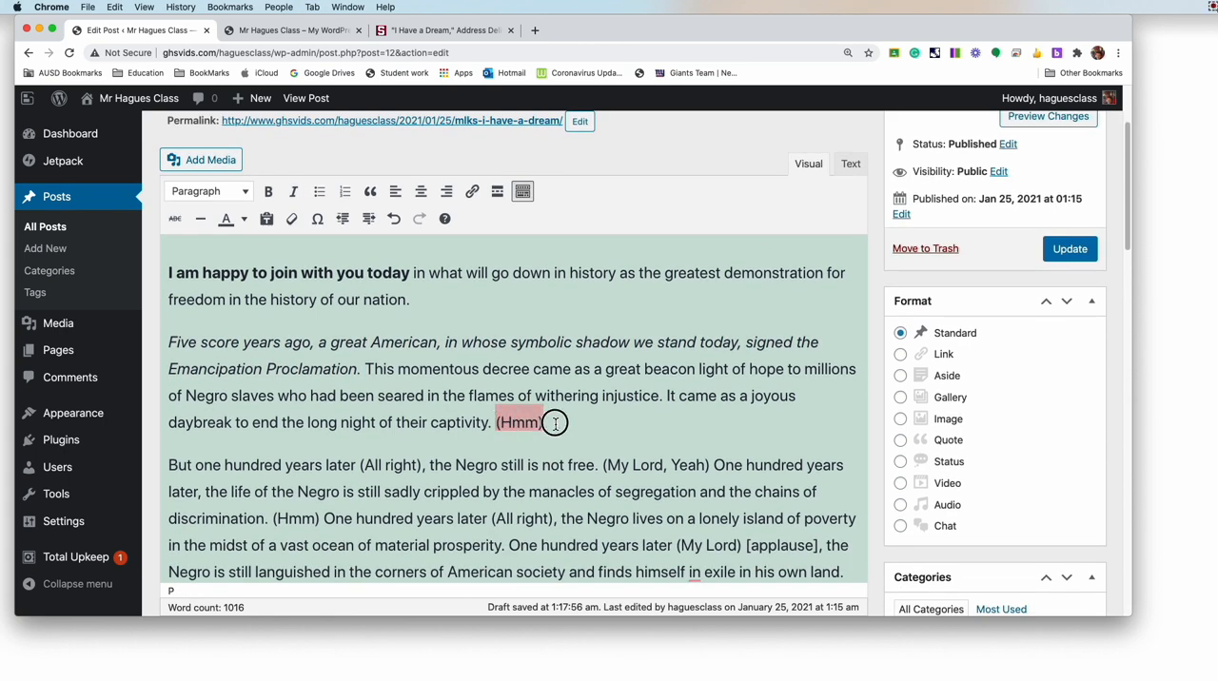
pyautogui.press('BackSpace')
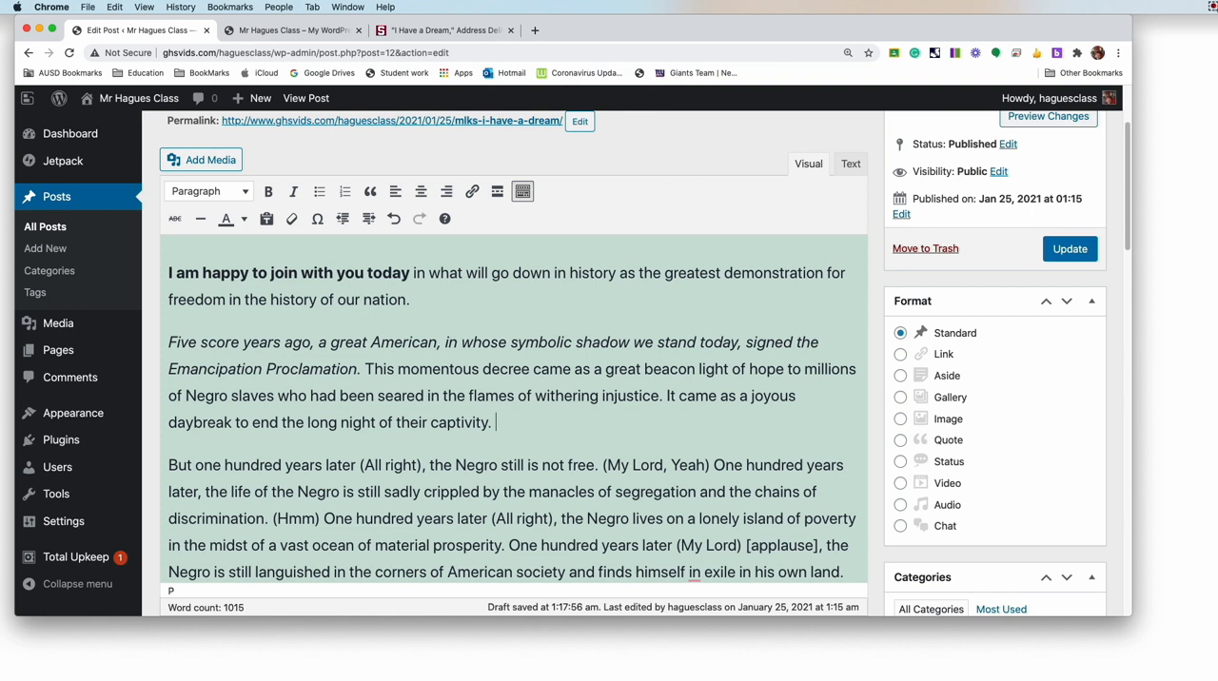
# Step: Insert a horizontal line after the second paragraph by entering a row of dashes on a new line
pyautogui.press('Return')
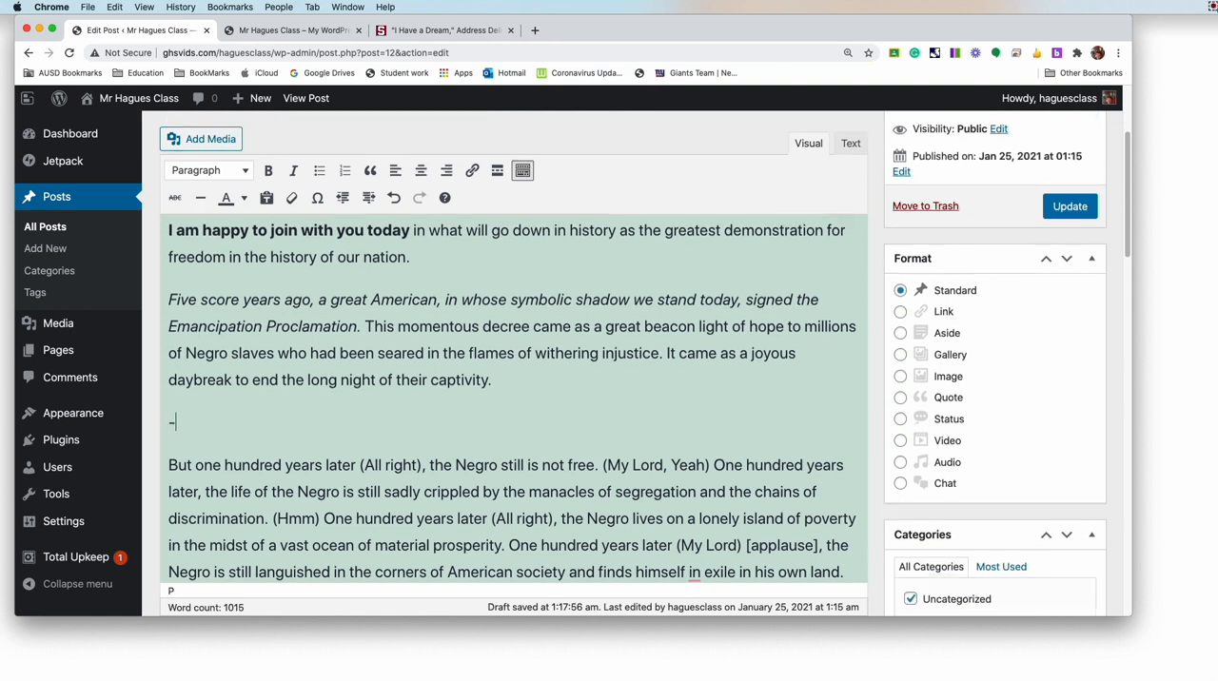
pyautogui.write('--------------------------')
pyautogui.press('Return')
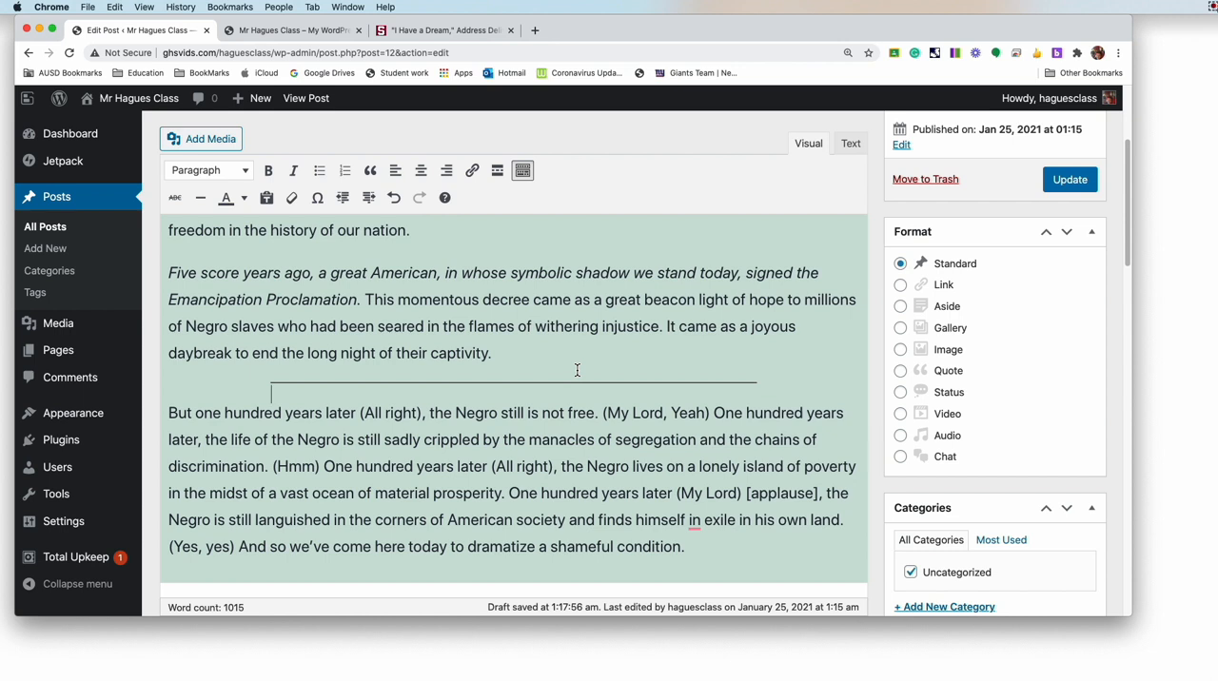
pyautogui.scroll(-1, 577, 370)
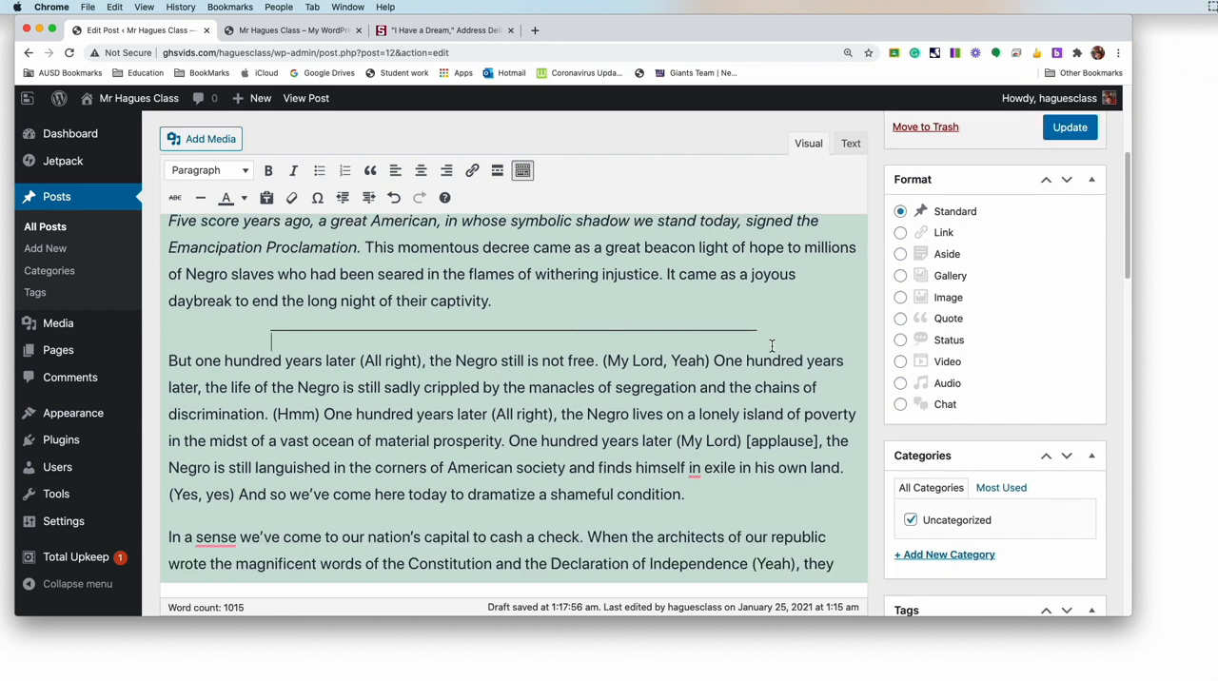
pyautogui.scroll(-3, 771, 345)
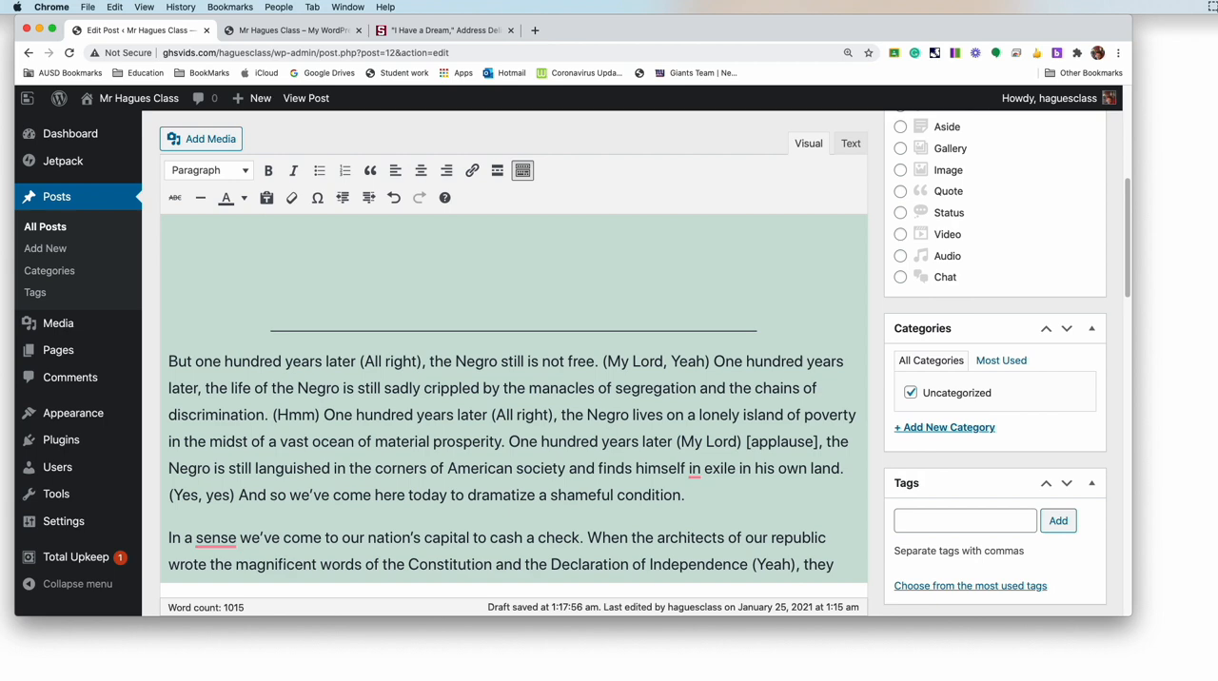
pyautogui.scroll(-3, 514, 400)
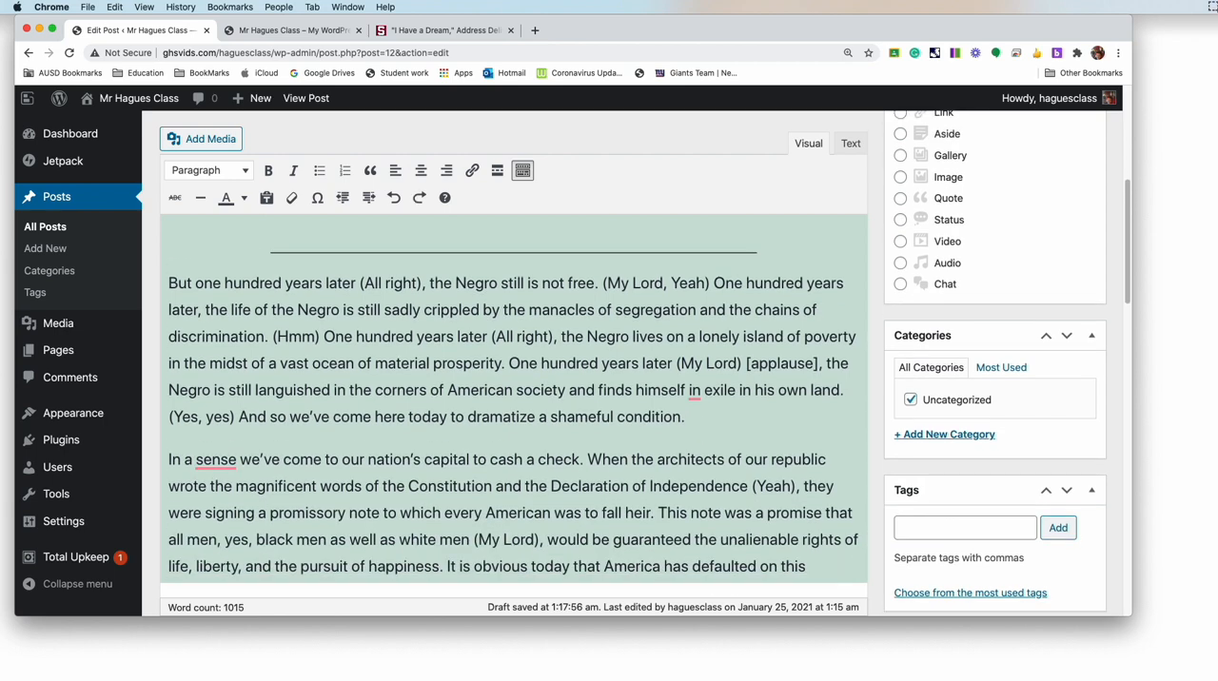
pyautogui.scroll(4, 271, 347)
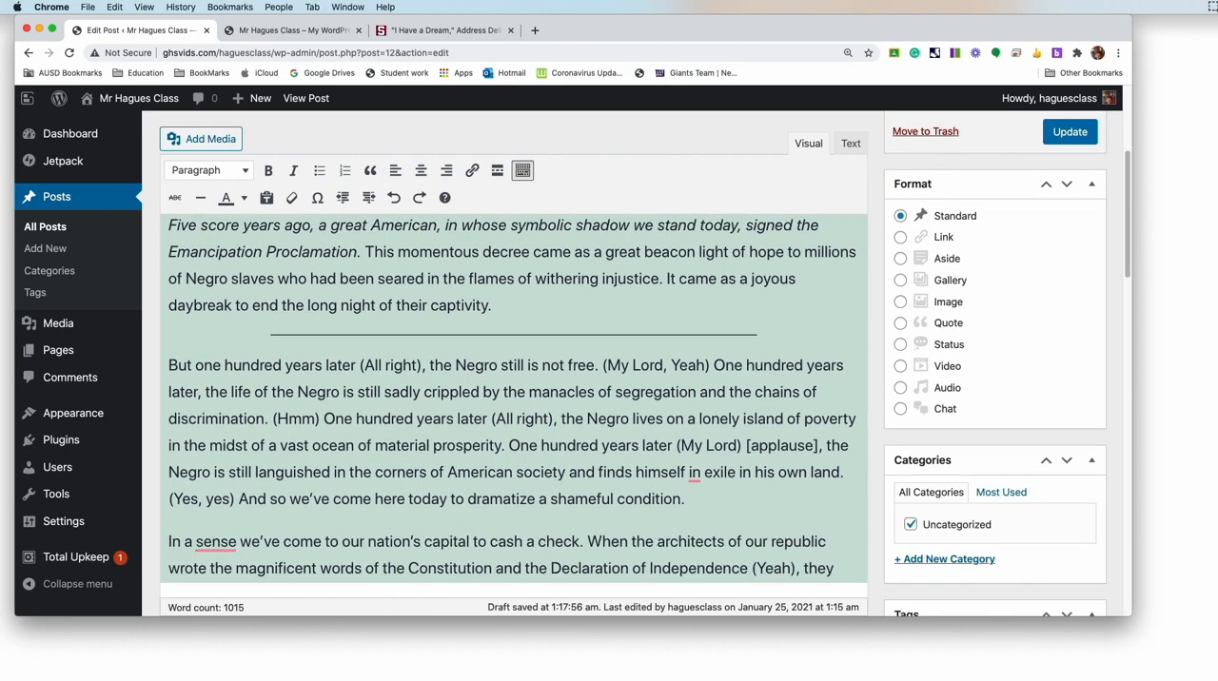
# Step: Try adding a letter "O" and blank lines above the horizontal line, and undo the added blank lines
pyautogui.write('O')
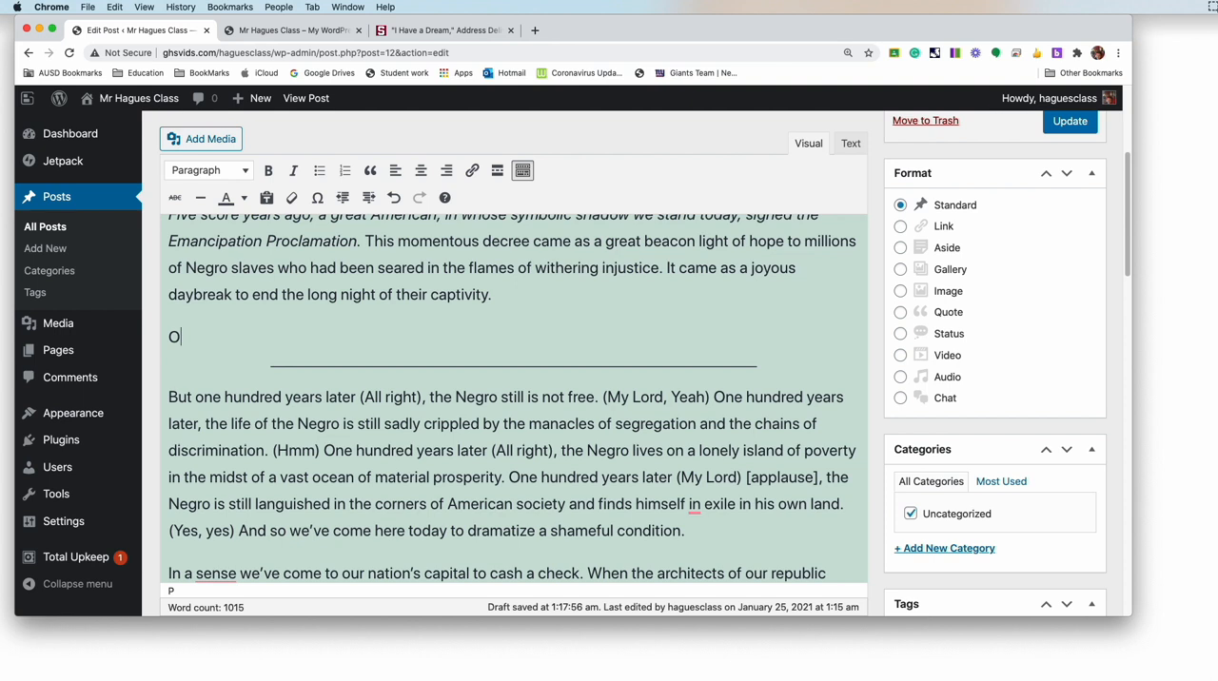
pyautogui.press('Delete')
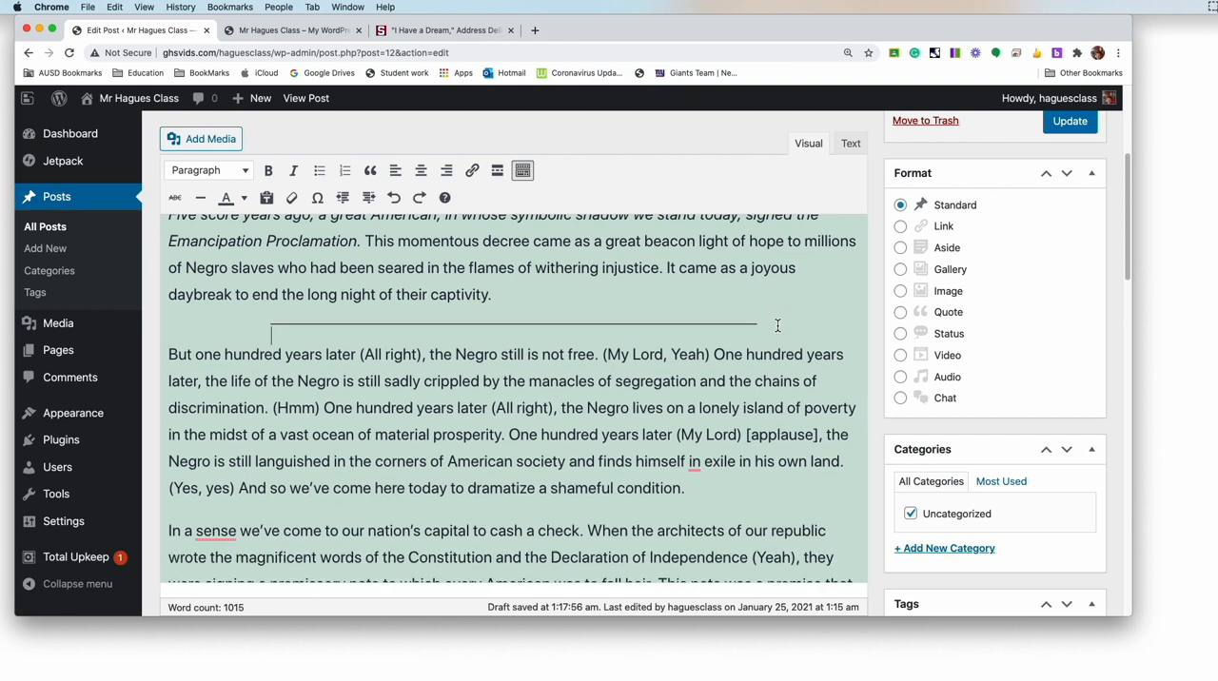
pyautogui.press('Return')
pyautogui.scroll(2, 514, 354)
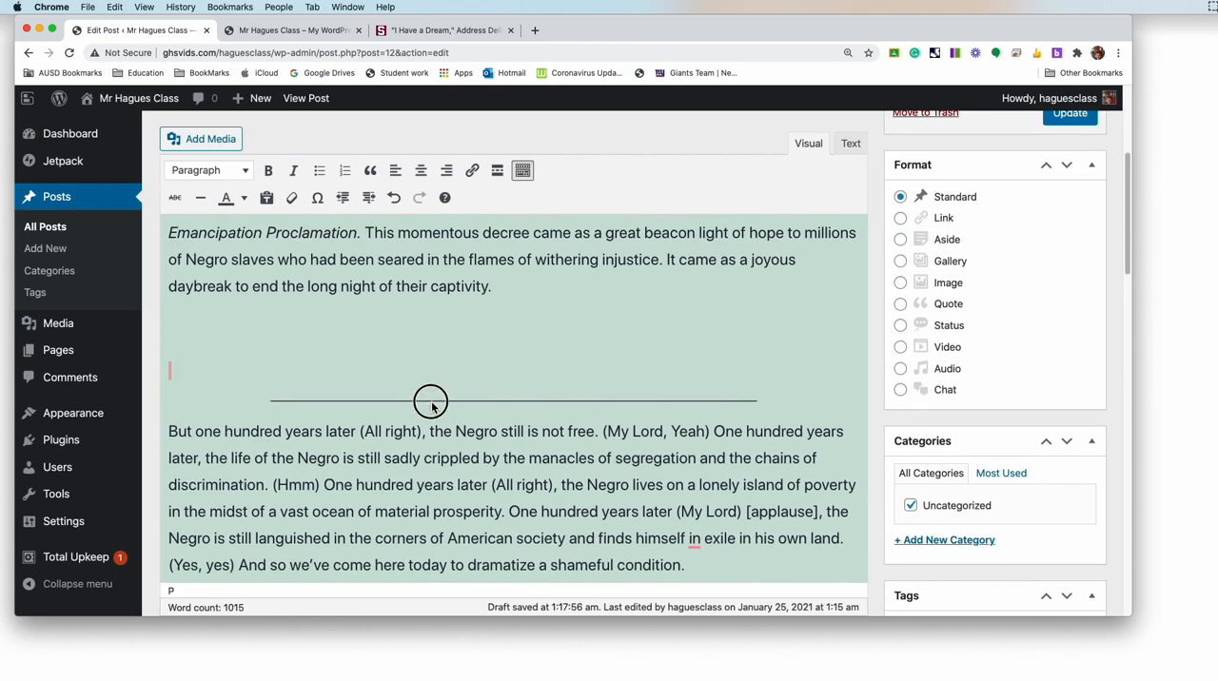
pyautogui.click(393, 200)
pyautogui.click(394, 200)
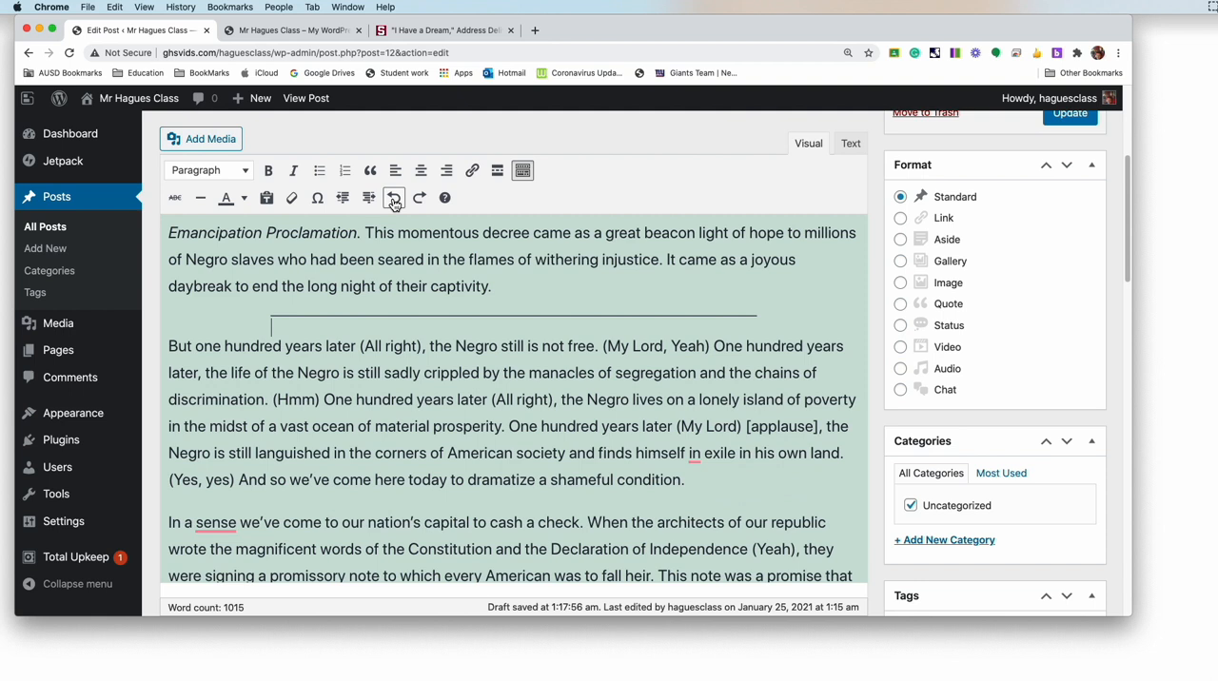
# Step: Undo the horizontal line's conversion and delete the row of dashes below the second paragraph
pyautogui.click(394, 200)
pyautogui.moveTo(342, 276); pyautogui.dragTo(165, 271)
pyautogui.press('BackSpace')
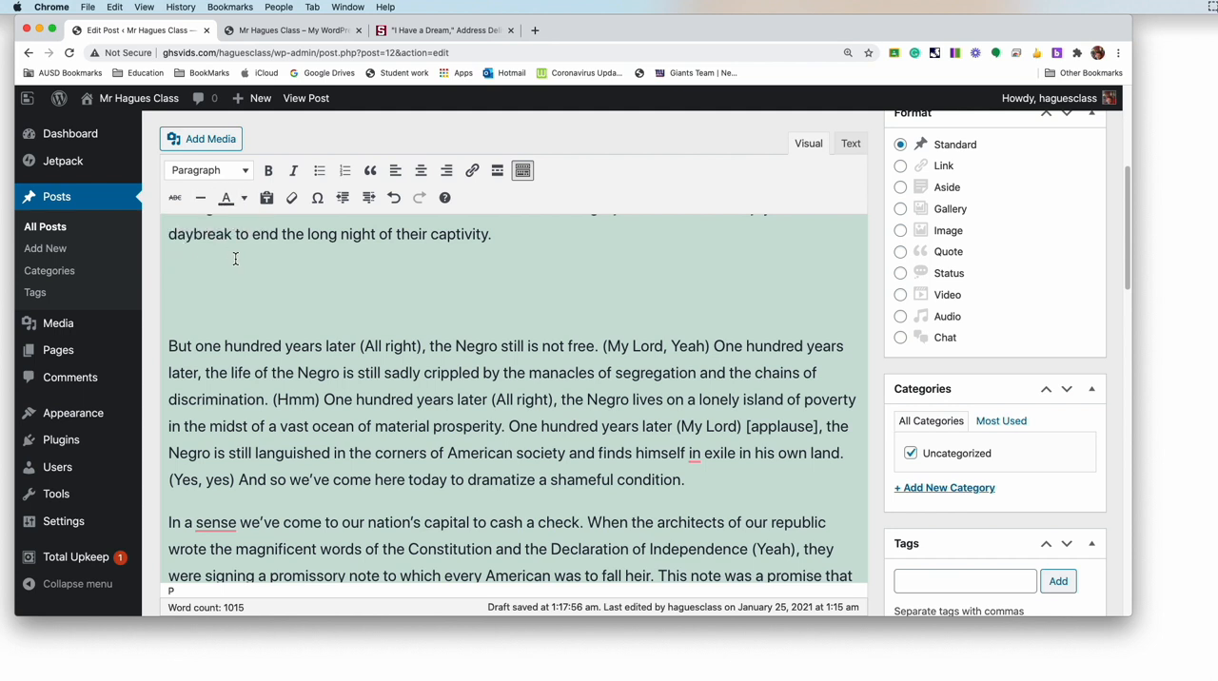
# Step: Insert a horizontal line below the second paragraph and add the heading "Other Civil Right Leaders" under it
pyautogui.click(200, 197)
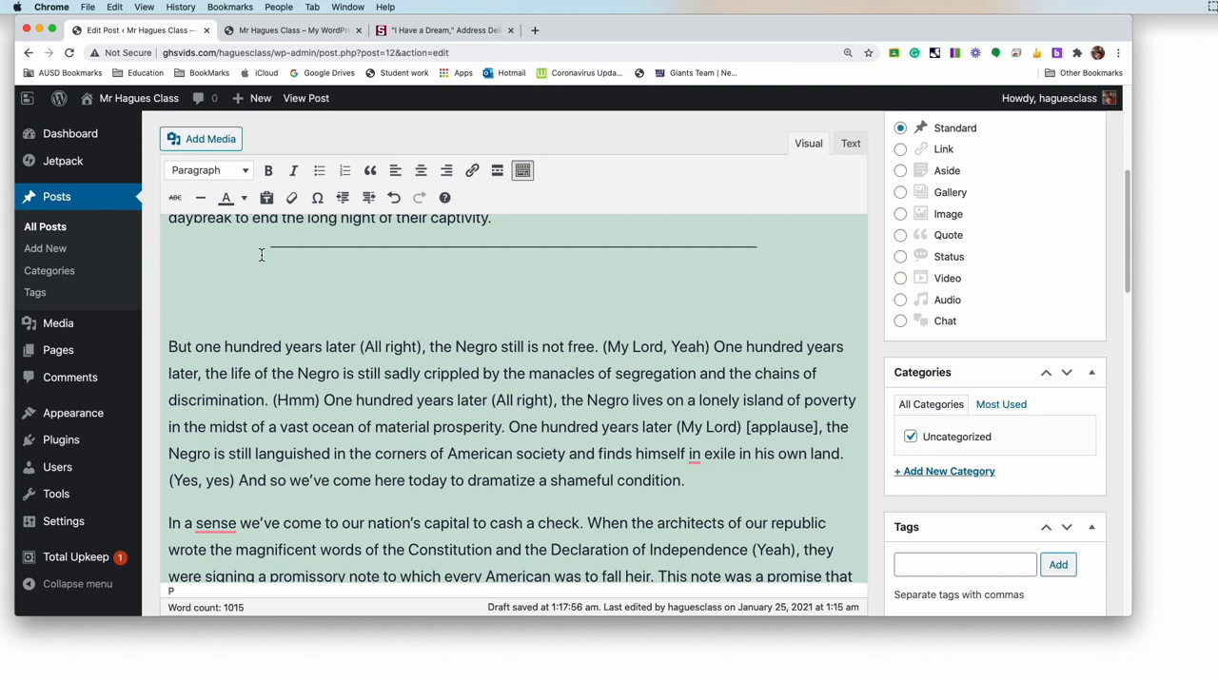
pyautogui.write('Other Civil Right Leaders')
pyautogui.press('Return')
pyautogui.press('BackSpace')
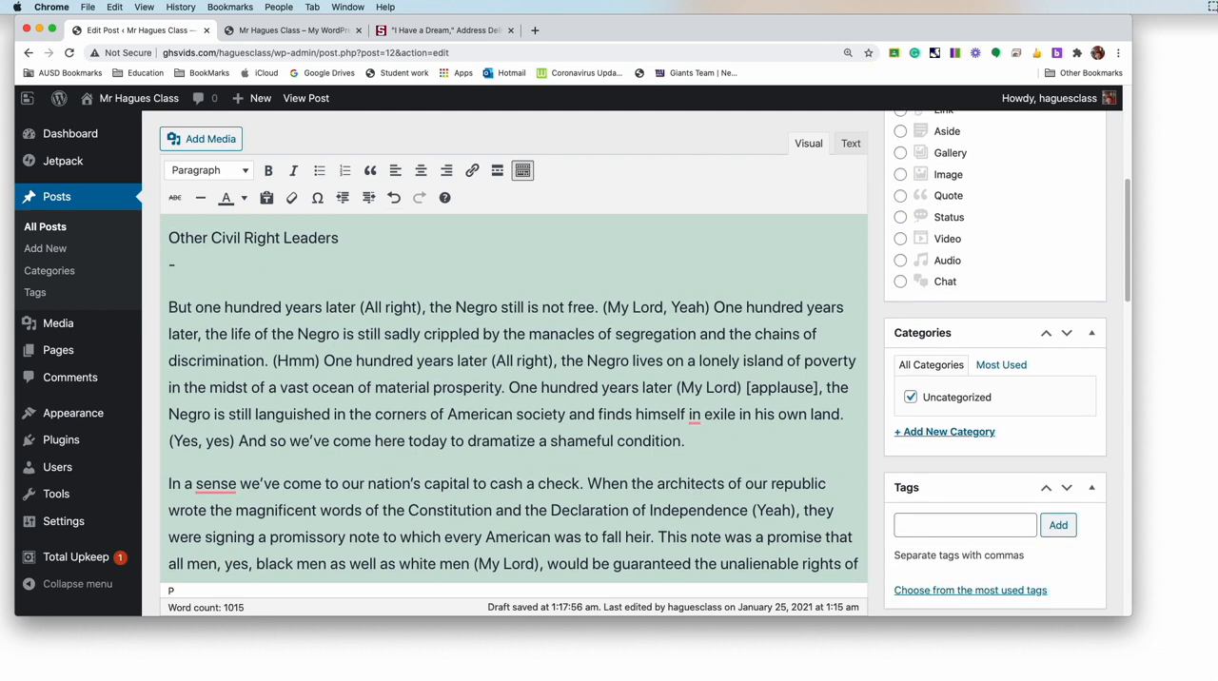
# Step: List Malcom X, Jessie Jackson, Rosa Parks and Harriet Tubman under the heading, each on its own line starting with a dash
pyautogui.write('- Malcom X')
pyautogui.press('Return')
pyautogui.write('-')
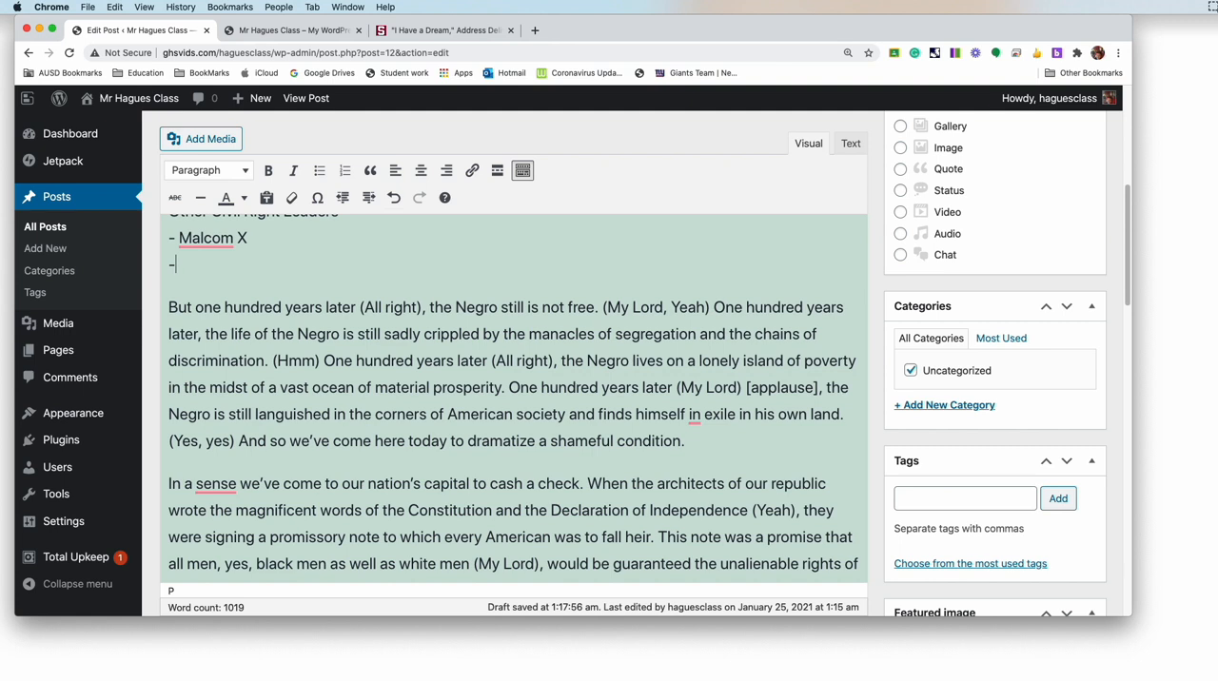
pyautogui.write(' Jessie Jackson')
pyautogui.press('Return')
pyautogui.write('- Rosa')
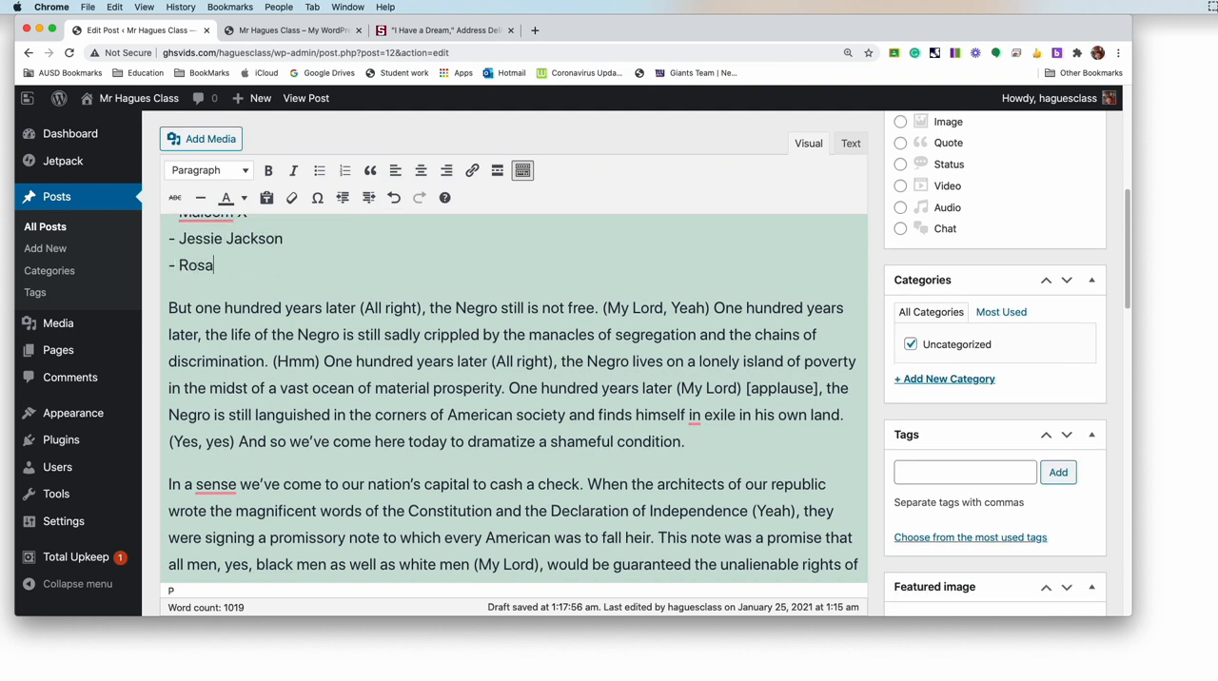
pyautogui.write(' Parks')
pyautogui.press('Return')
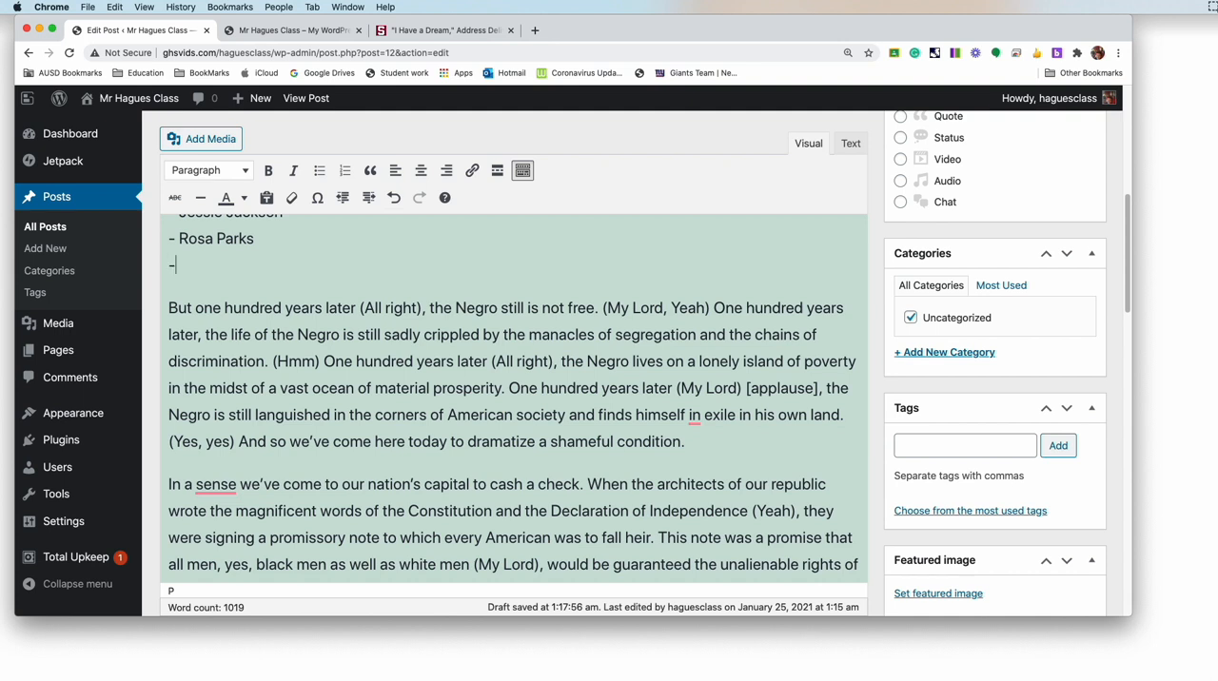
pyautogui.write('- Harriet Tubman')
pyautogui.press('Return')
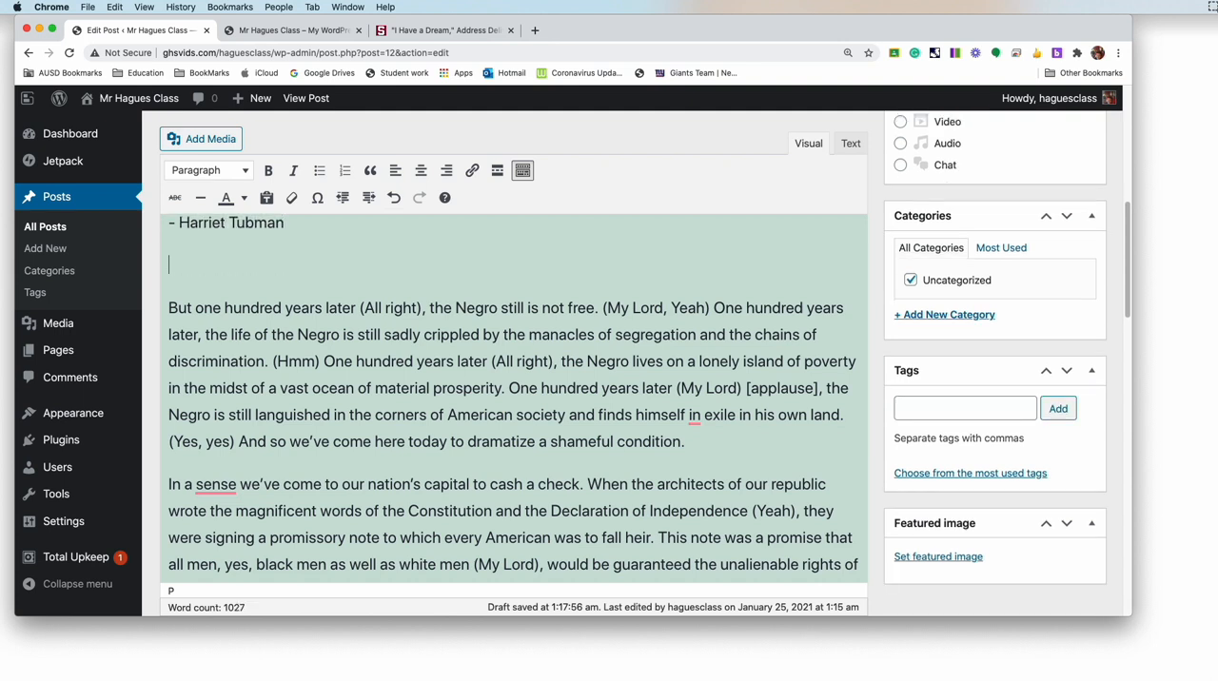
# Step: Insert a second horizontal line below the list of leaders
pyautogui.scroll(5, 208, 263)
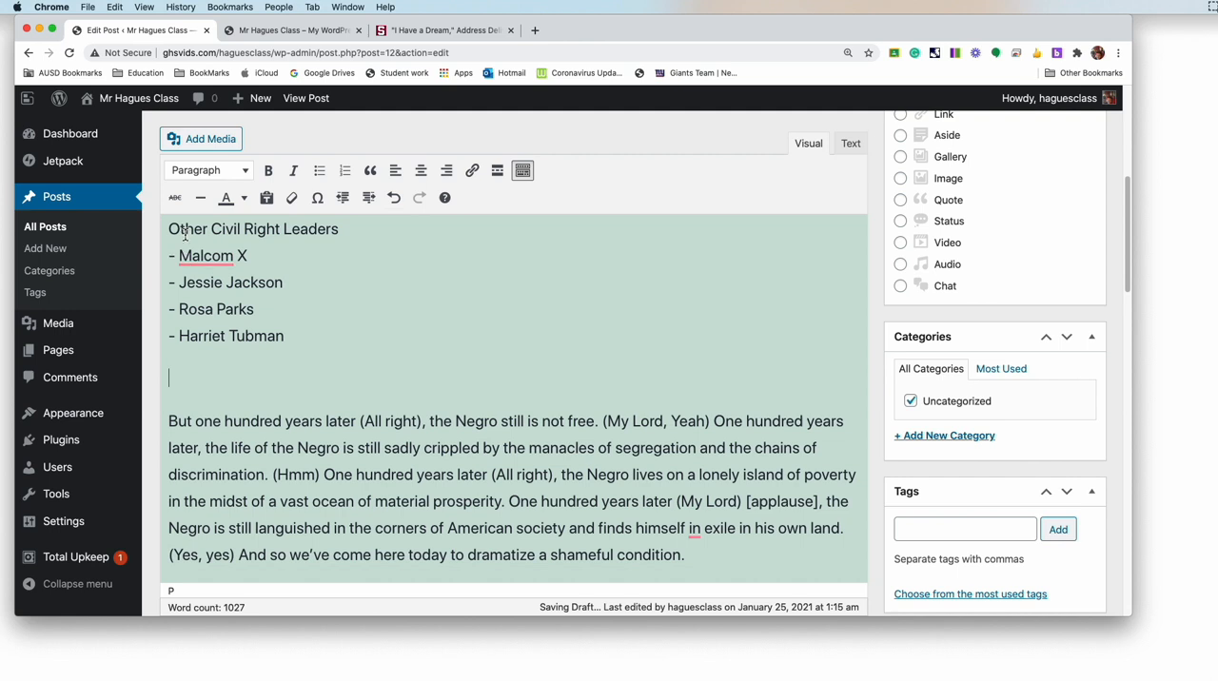
pyautogui.click(201, 201)
pyautogui.scroll(2, 276, 305)
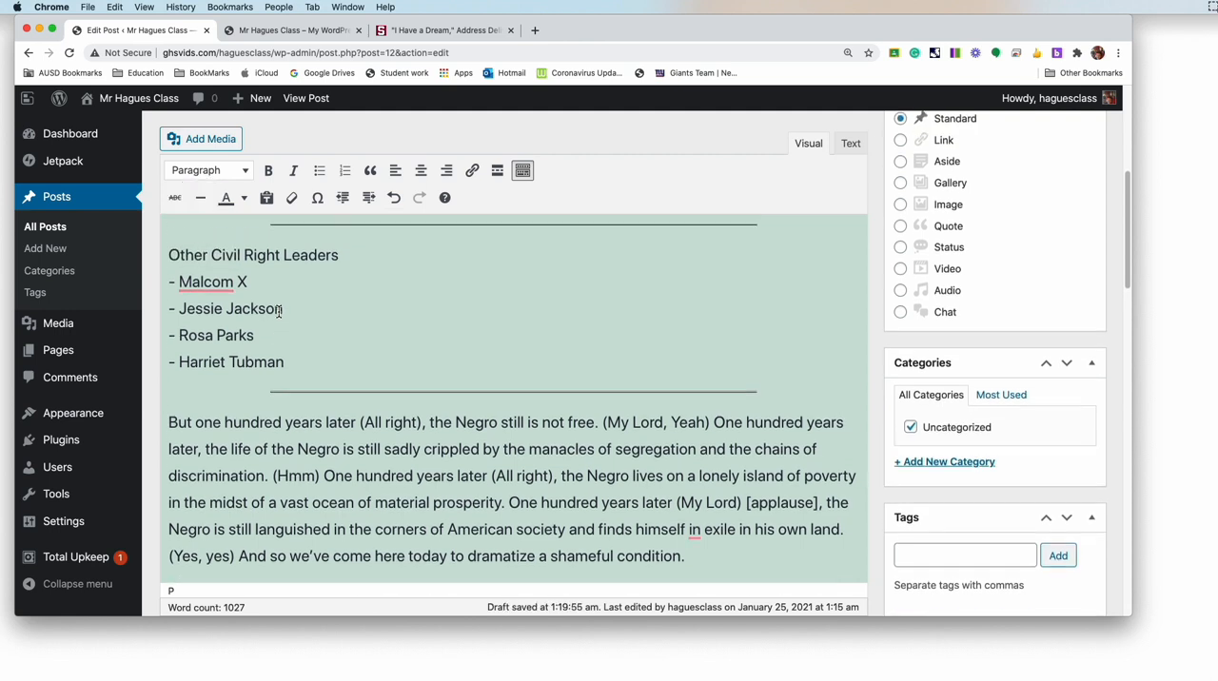
# Step: Make the heading "Other Civil Right Leaders" bold
pyautogui.moveTo(287, 426); pyautogui.dragTo(215, 371)
pyautogui.moveTo(353, 322); pyautogui.dragTo(158, 324)
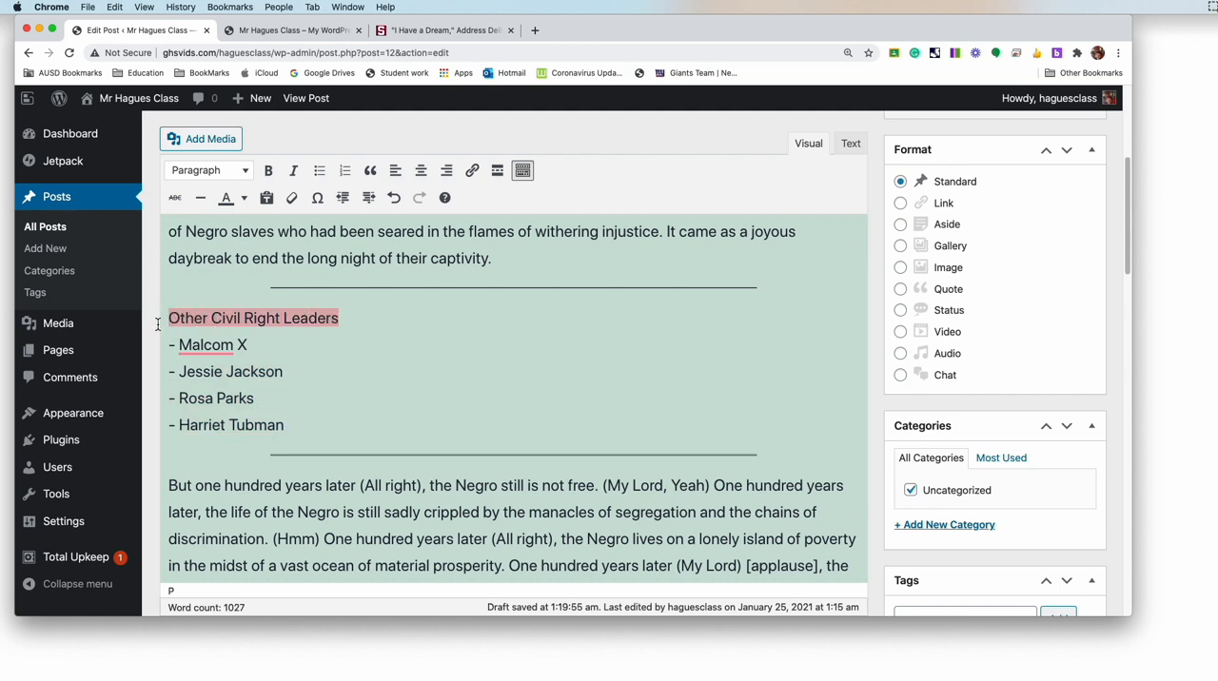
pyautogui.click(268, 170)
# Step: Try to turn the four dashed names into a bulleted list, and undo it
pyautogui.moveTo(284, 424); pyautogui.dragTo(165, 344)
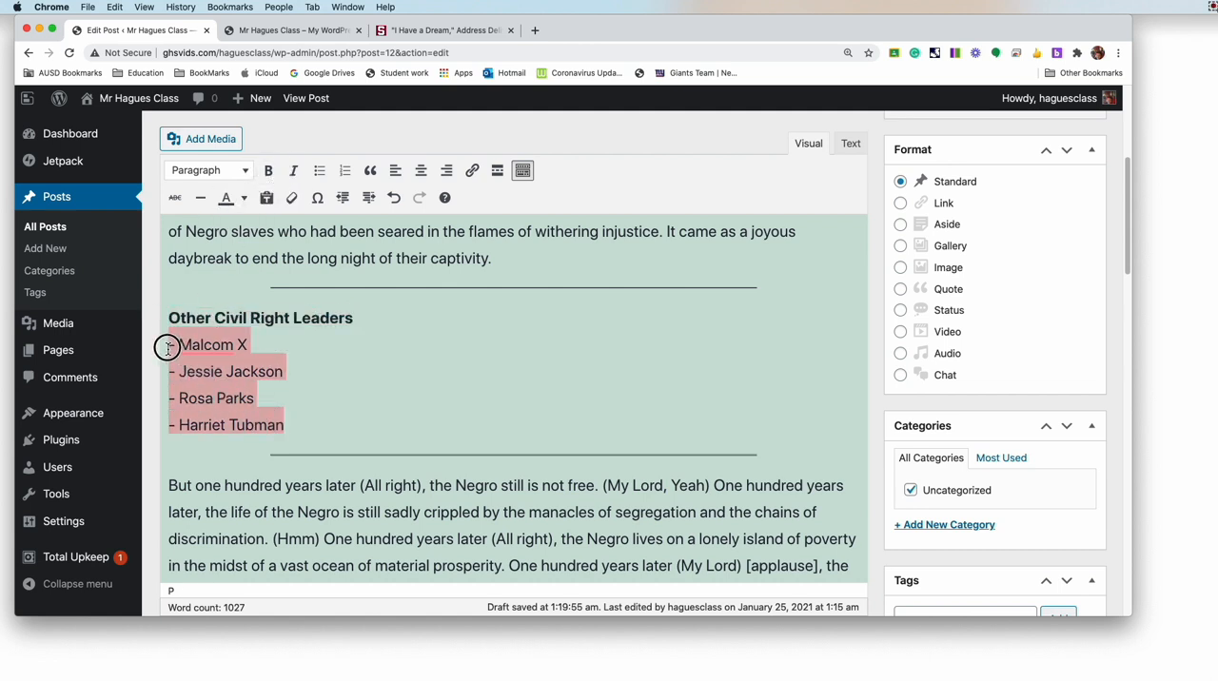
pyautogui.click(320, 176)
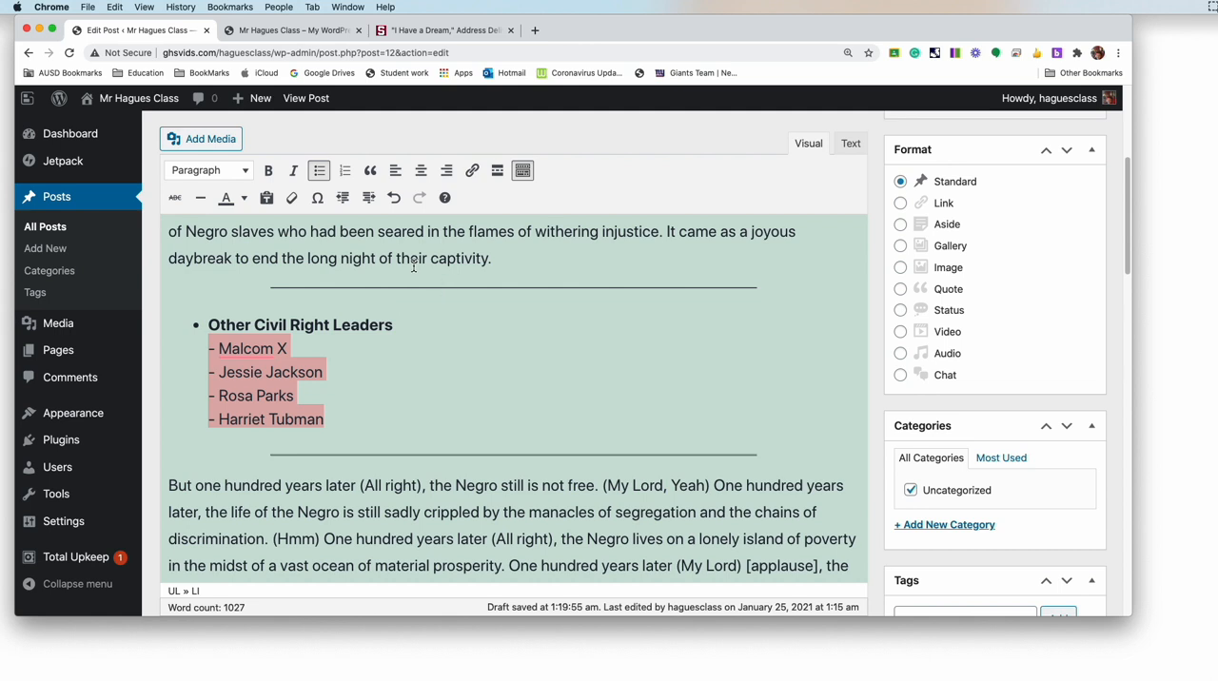
pyautogui.click(394, 197)
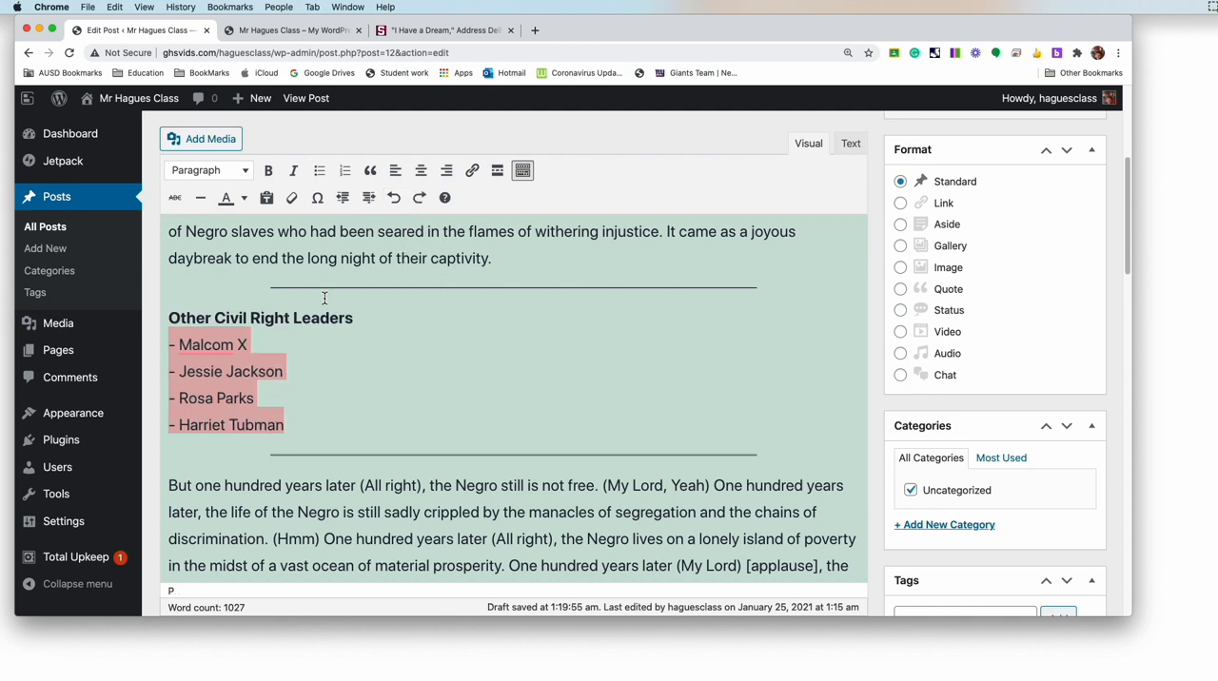
# Step: Separate the heading from the names with a paragraph break and apply a bulleted list to the four names
pyautogui.click(381, 318)
pyautogui.press('Return')
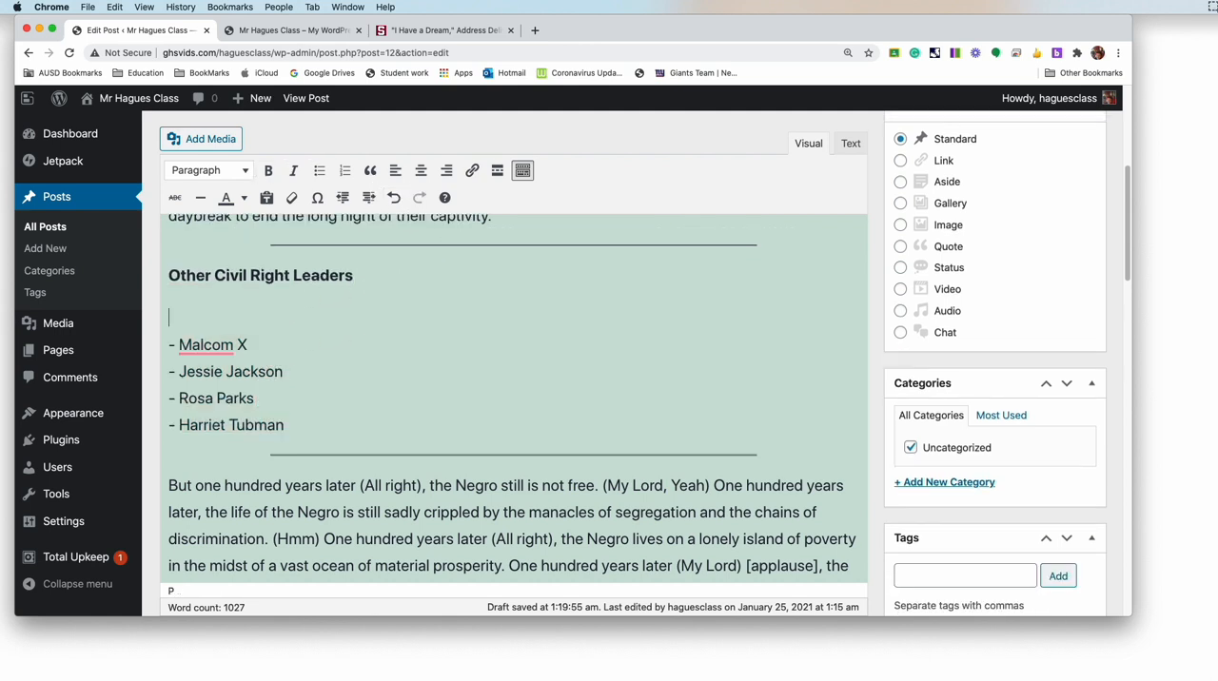
pyautogui.press('Delete')
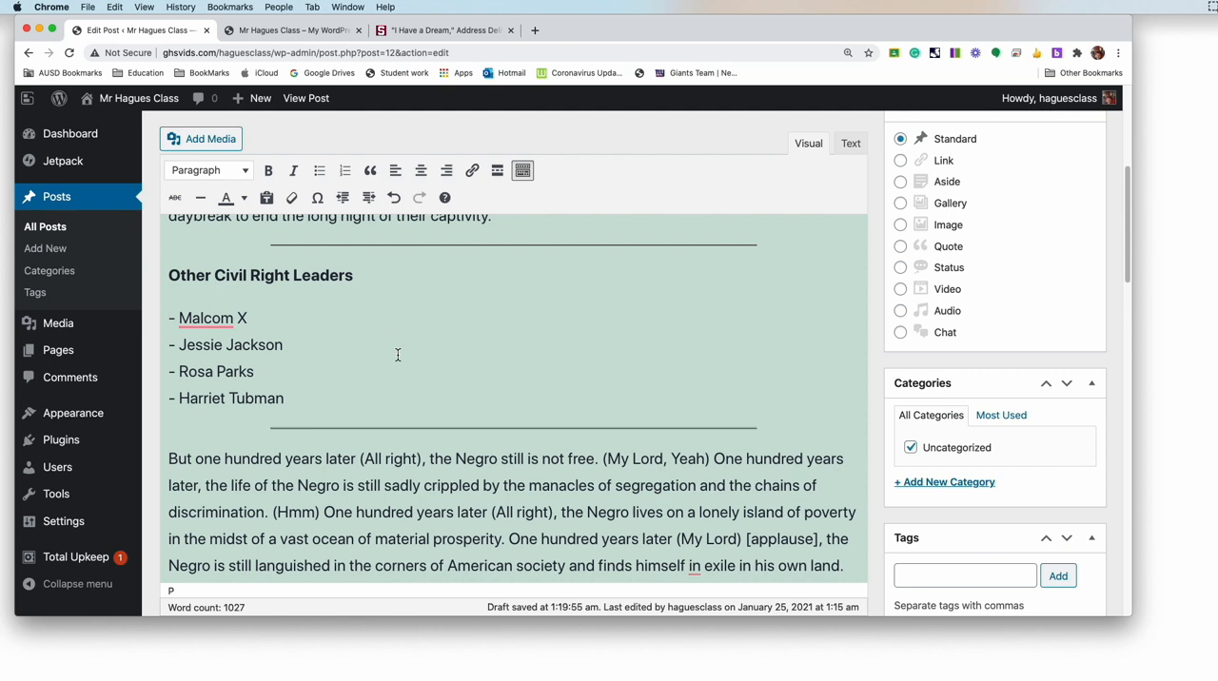
pyautogui.moveTo(288, 398); pyautogui.dragTo(168, 317)
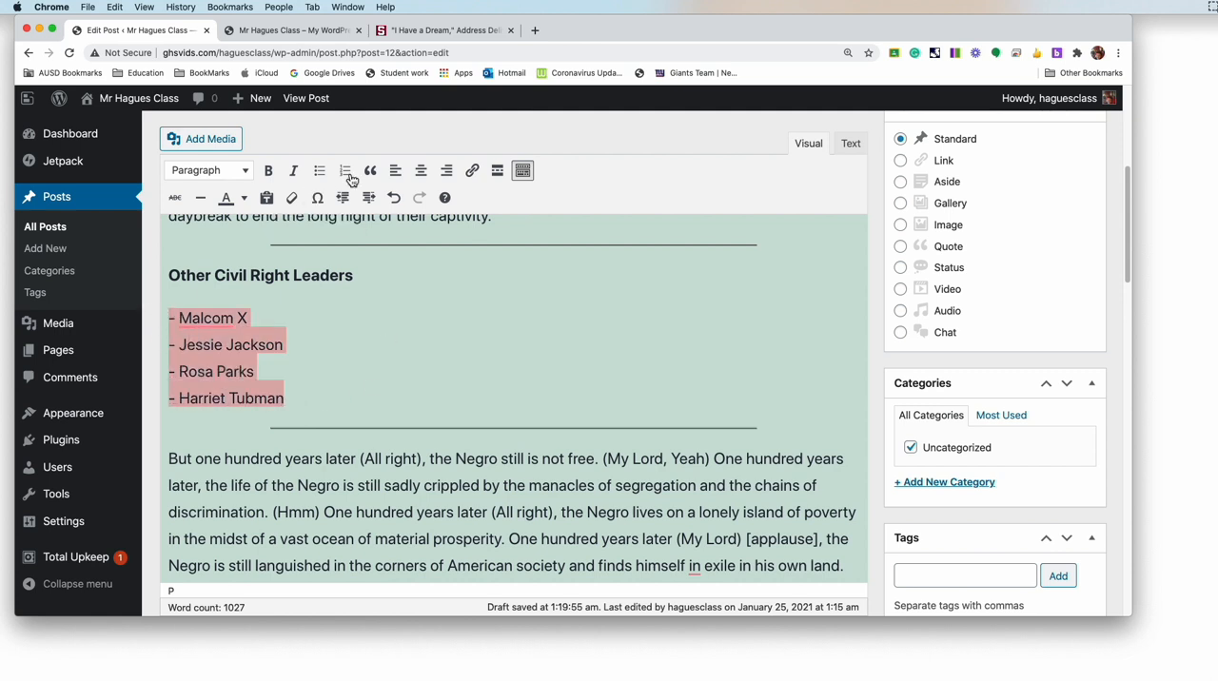
pyautogui.click(320, 172)
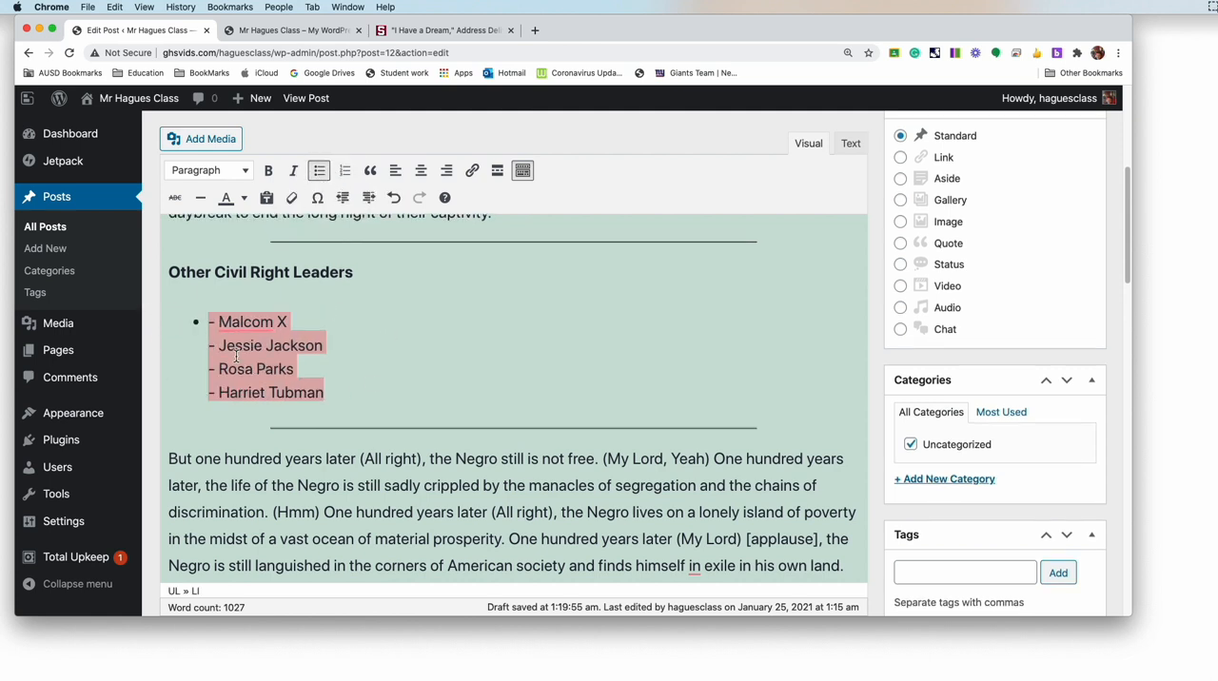
# Step: Remove the dashes before Malcom X and Jessie Jackson, and make Jessie Jackson a separate bullet
pyautogui.click(201, 322)
pyautogui.moveTo(215, 322); pyautogui.dragTo(196, 324)
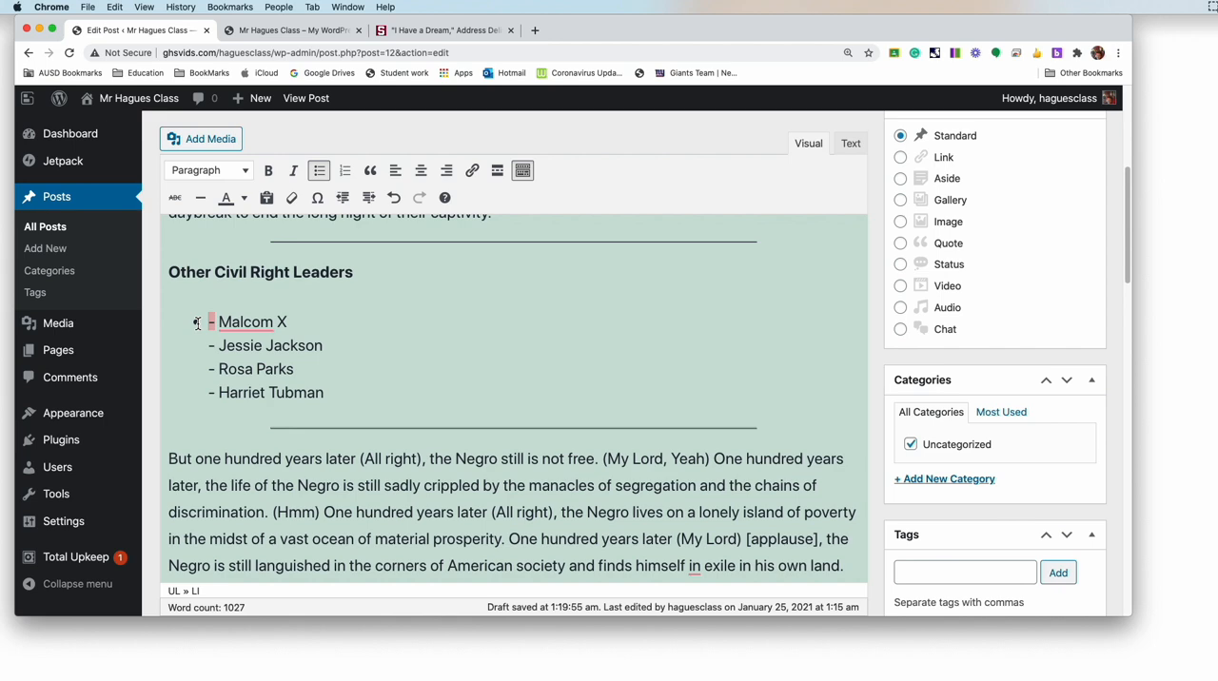
pyautogui.press('BackSpace')
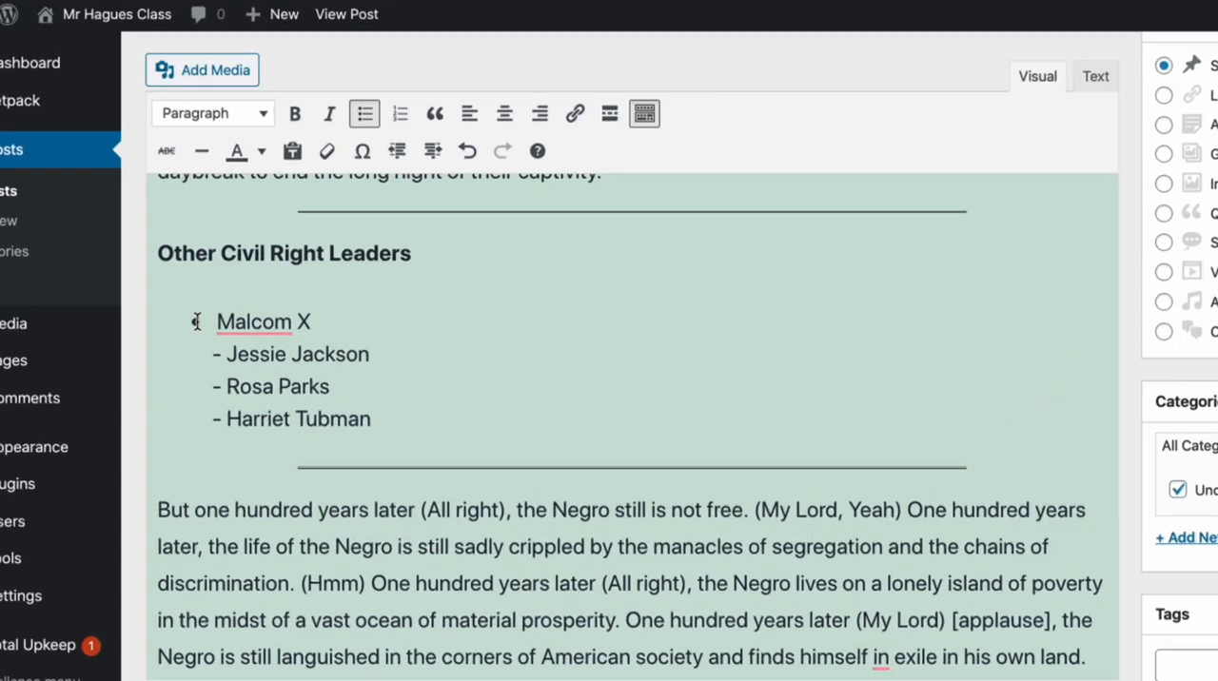
pyautogui.press('BackSpace')
pyautogui.press('BackSpace')
pyautogui.press('BackSpace')
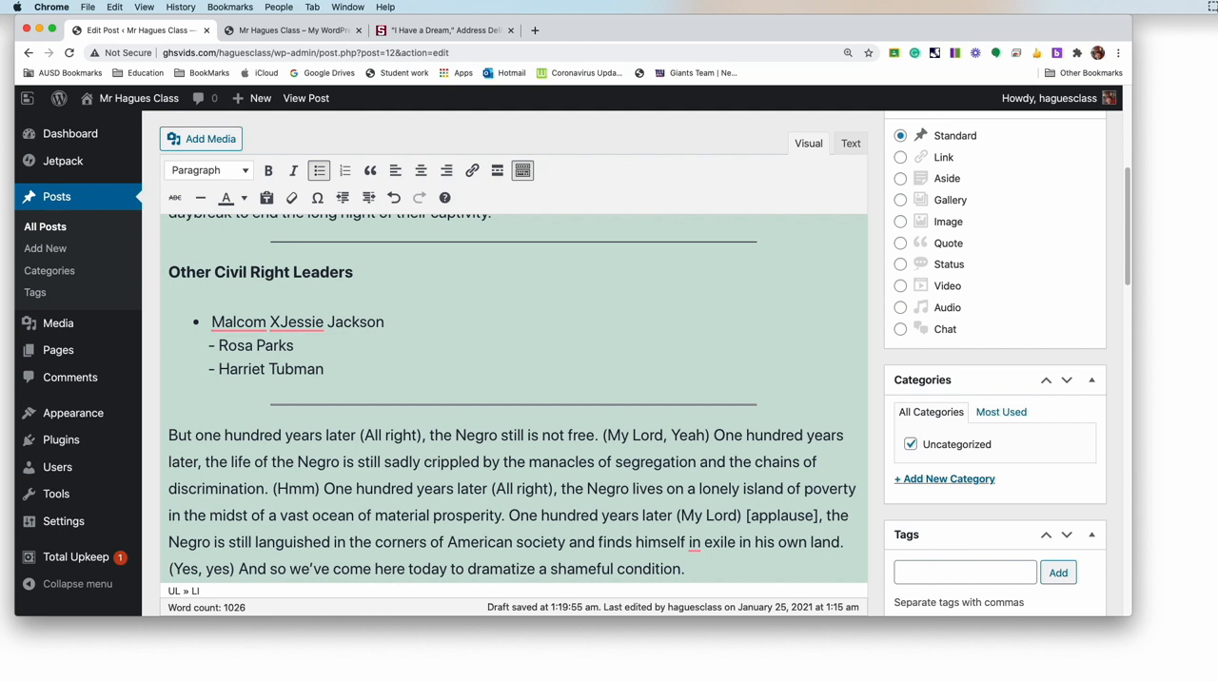
pyautogui.press('Return')
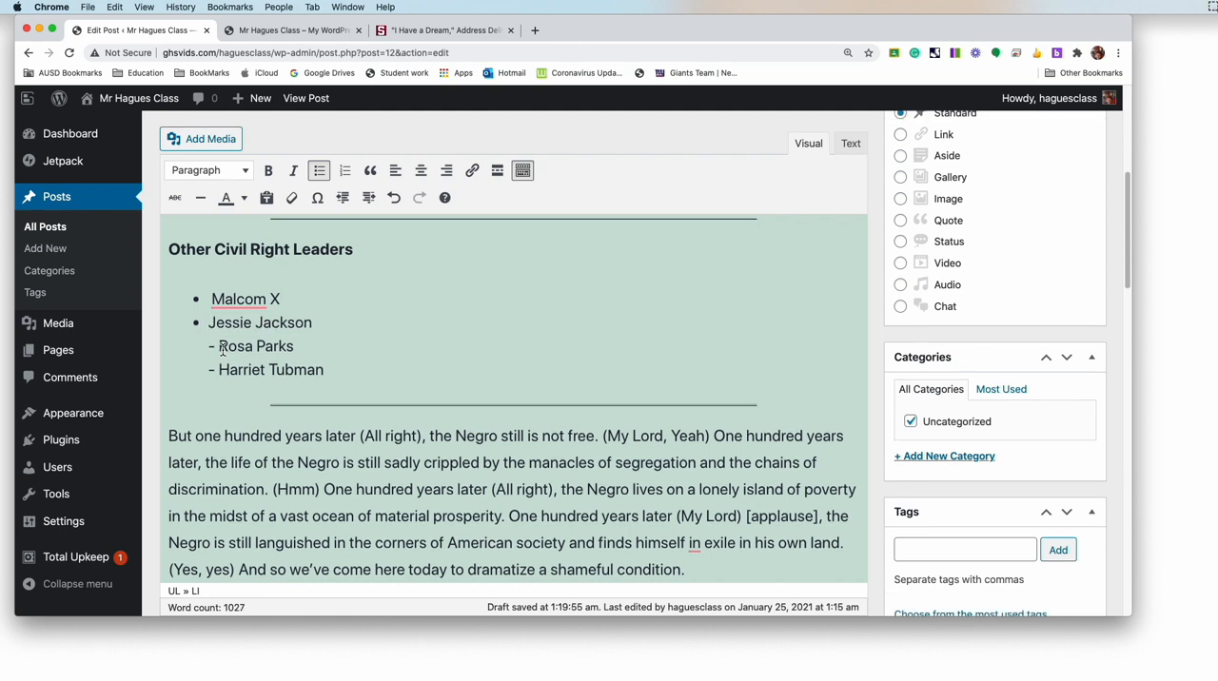
# Step: Remove the dash before Rosa Parks and make that name a separate bullet
pyautogui.click(220, 348)
pyautogui.press('BackSpace')
pyautogui.press('BackSpace')
pyautogui.press('BackSpace')
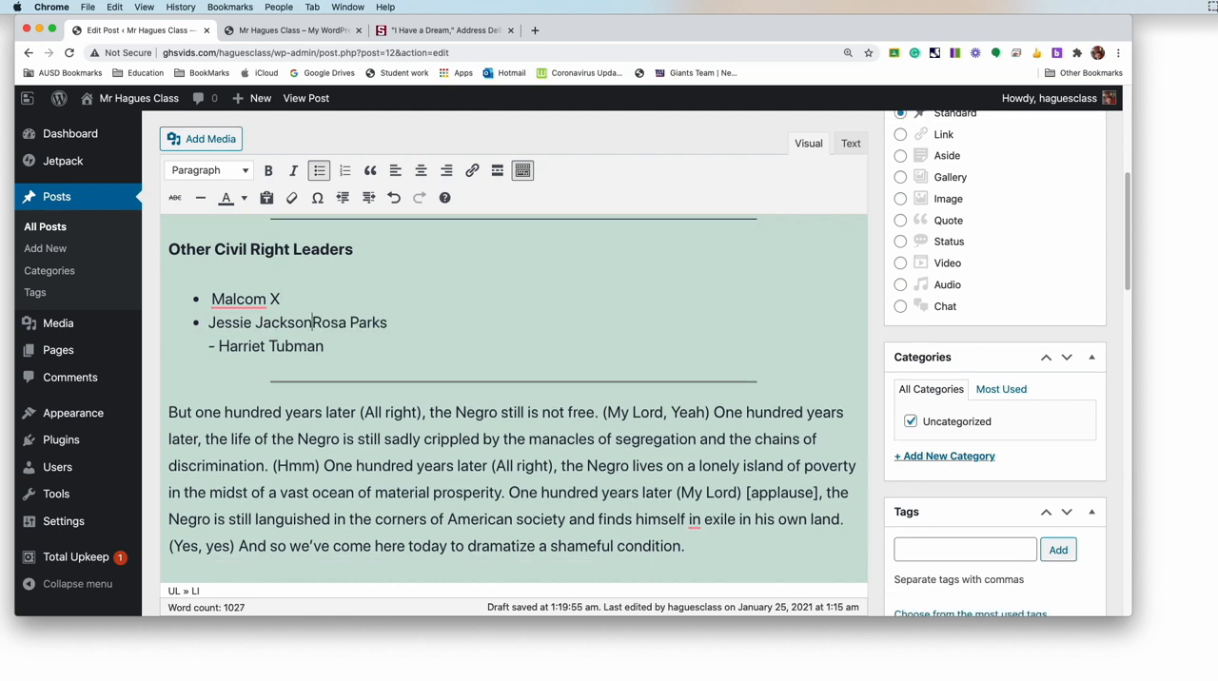
pyautogui.press('Return')
# Step: Remove the dash before Harriet Tubman and make that name a separate bullet
pyautogui.click(220, 348)
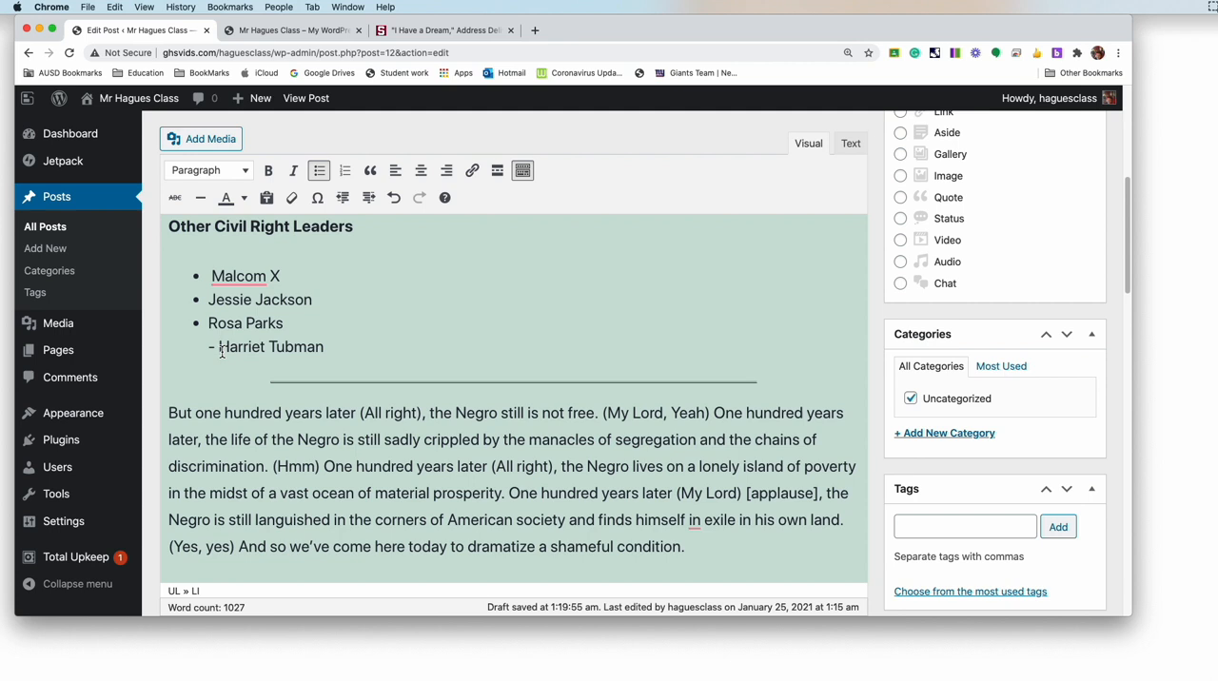
pyautogui.press('BackSpace')
pyautogui.press('BackSpace')
pyautogui.press('BackSpace')
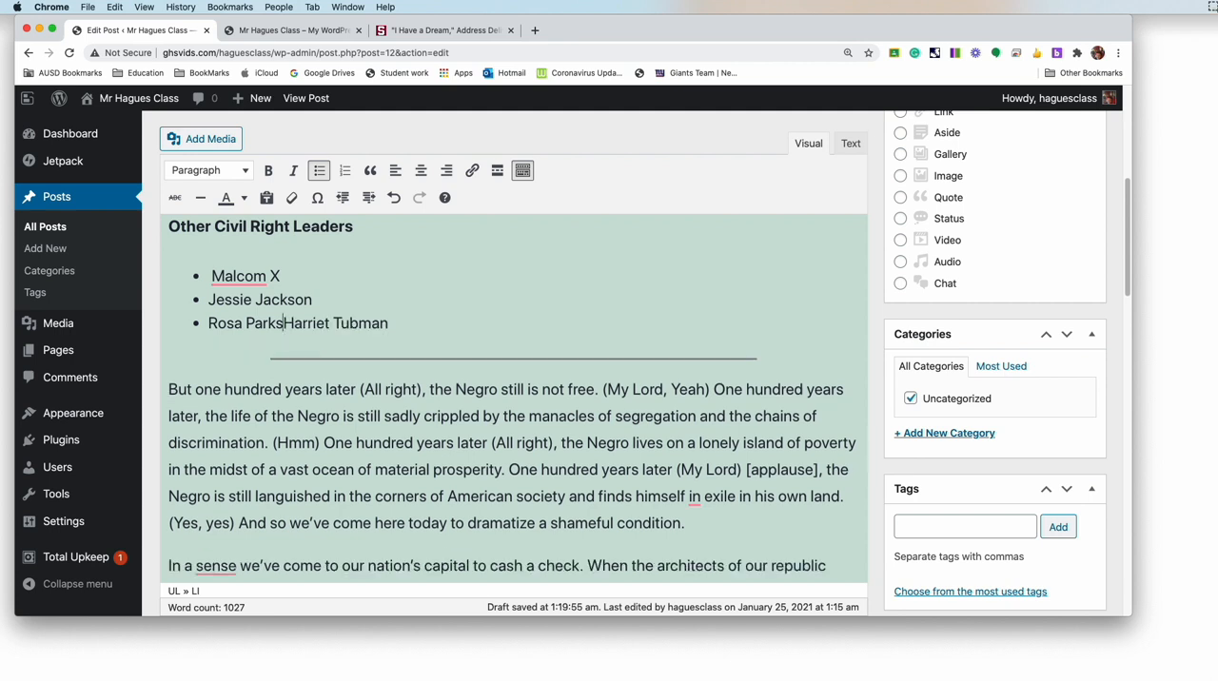
pyautogui.press('Return')
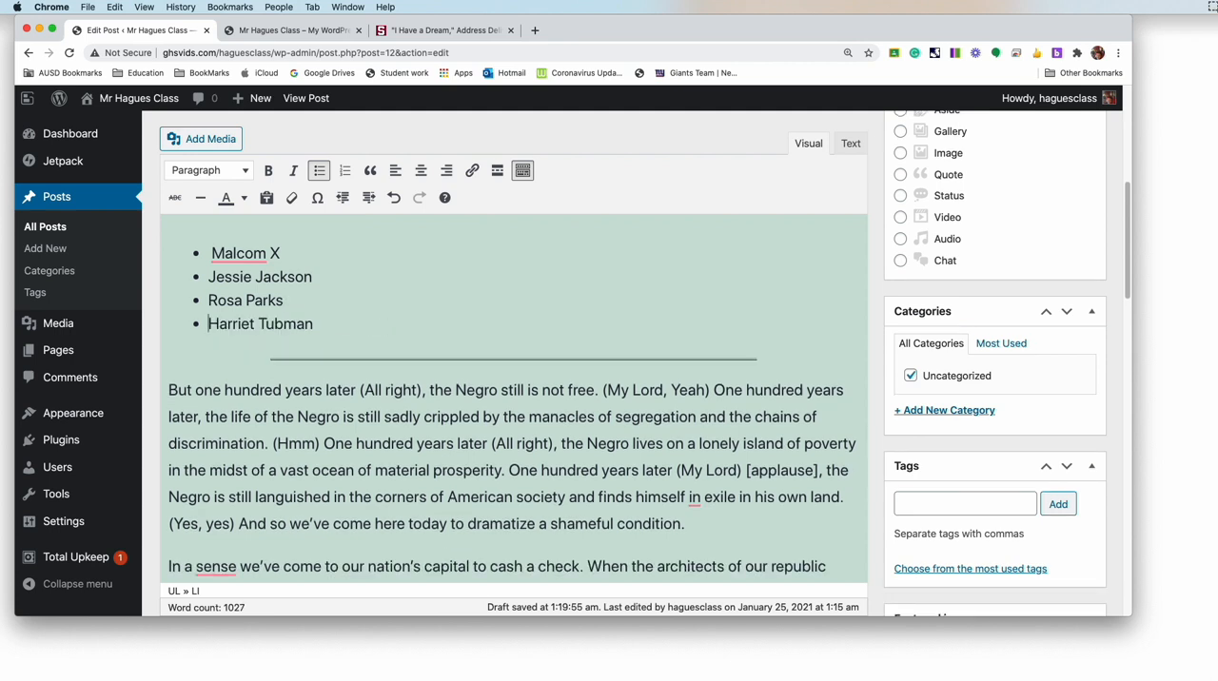
pyautogui.scroll(3, 320, 328)
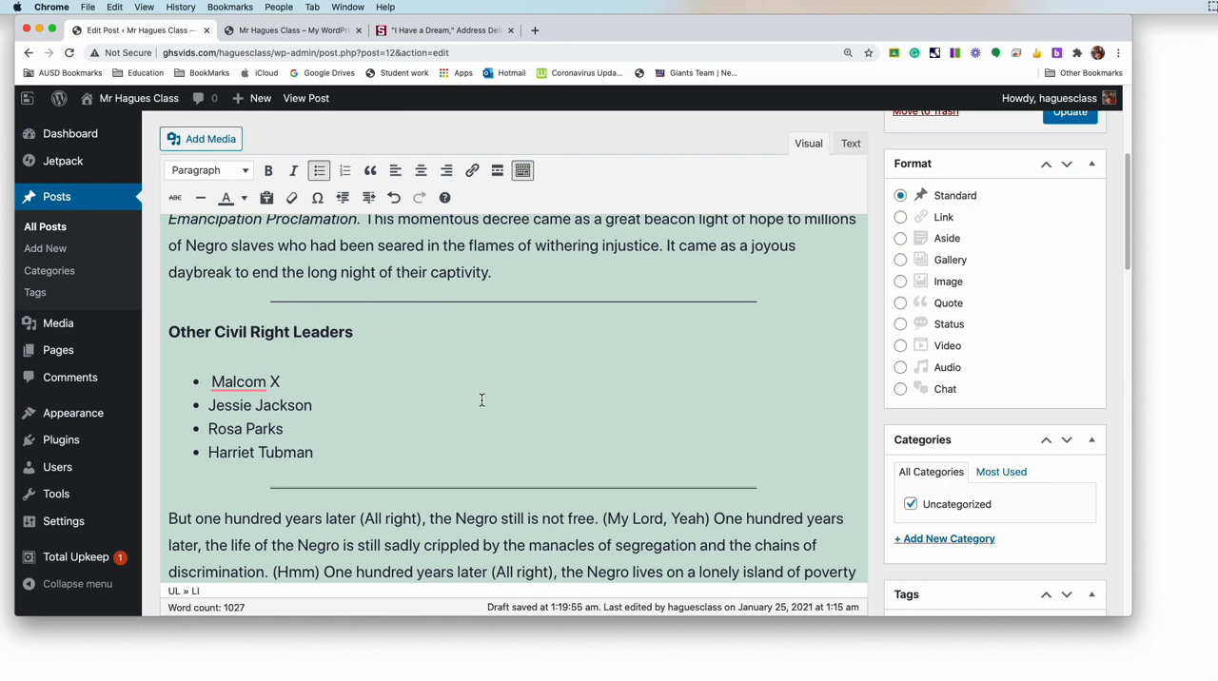
# Step: Add an empty paragraph at the end of the speech text, after "(Let's go, Tell it)"
pyautogui.scroll(-5, 562, 391)
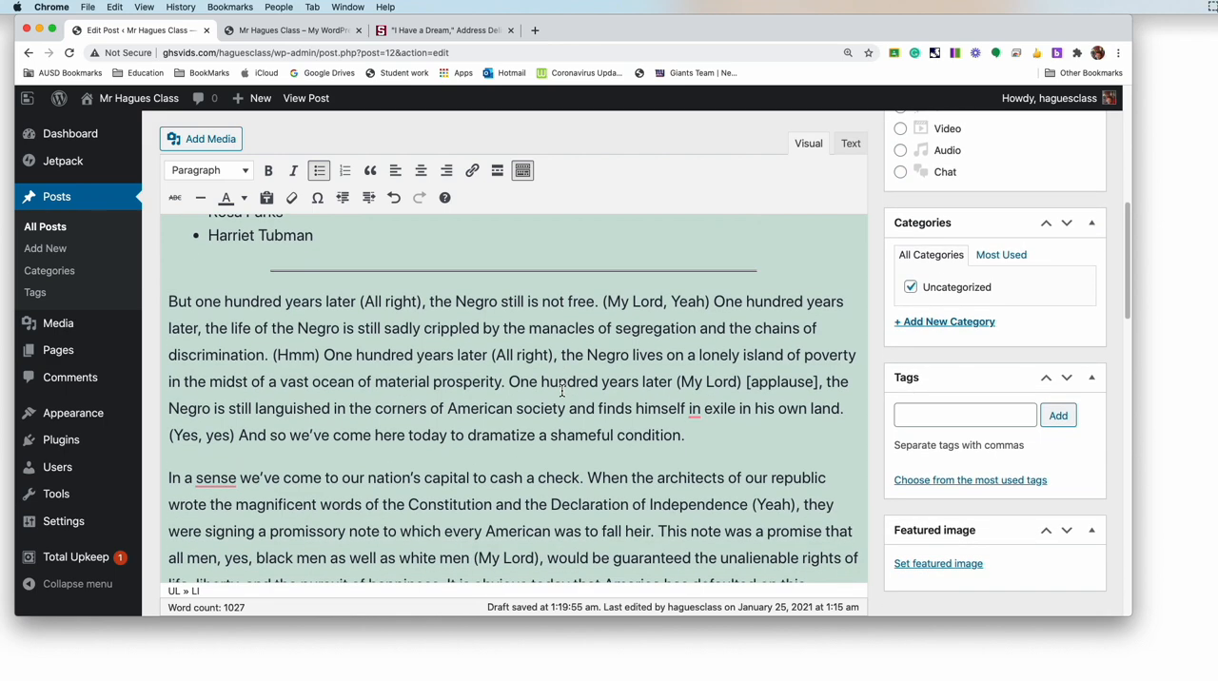
pyautogui.press('super+f')
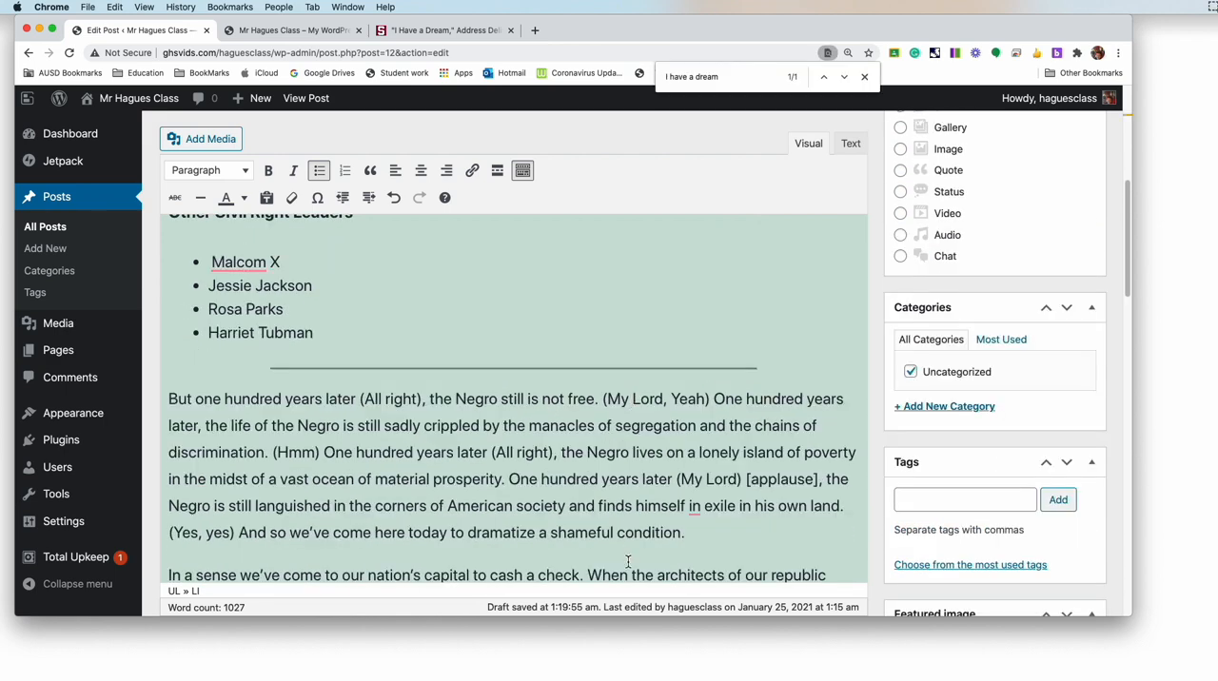
pyautogui.scroll(-8, 628, 562)
pyautogui.scroll(-10, 628, 561)
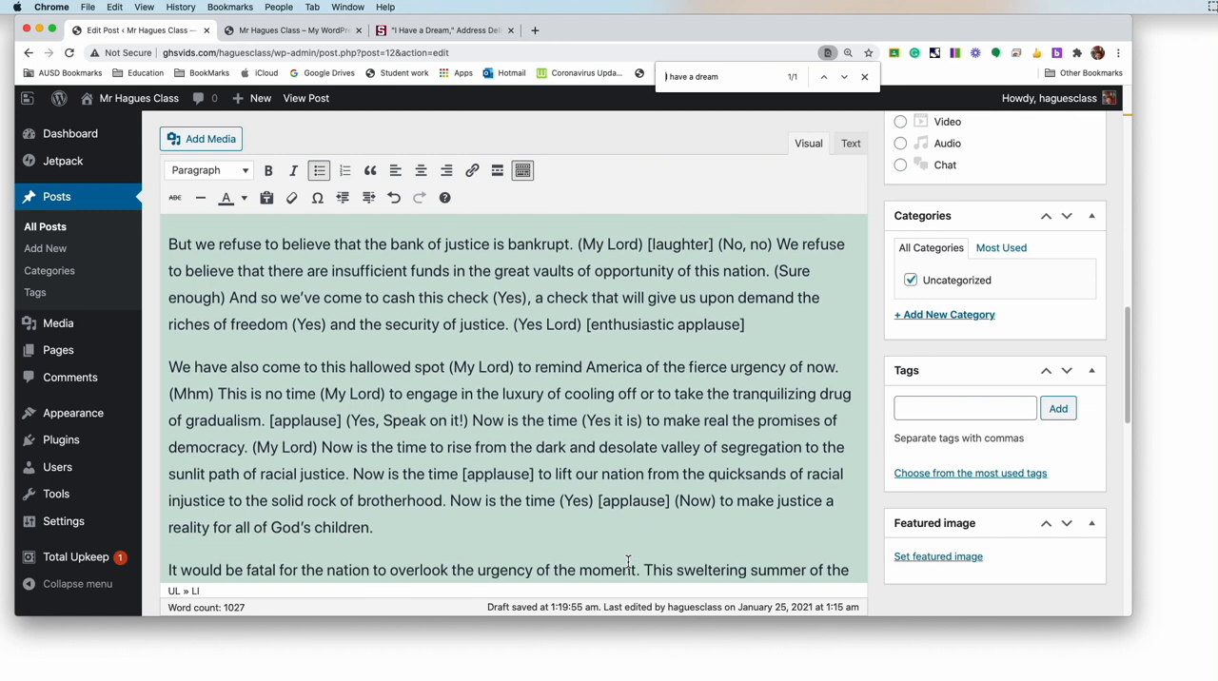
pyautogui.scroll(-10, 628, 562)
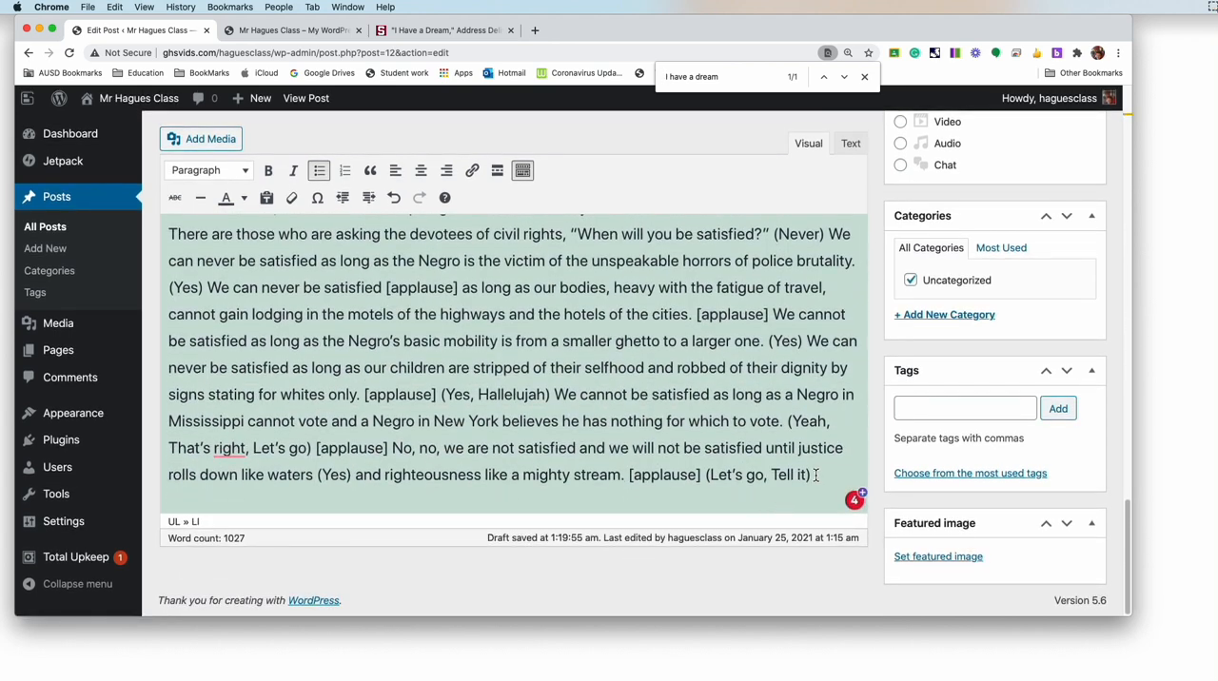
pyautogui.click(815, 475)
pyautogui.press('Return')
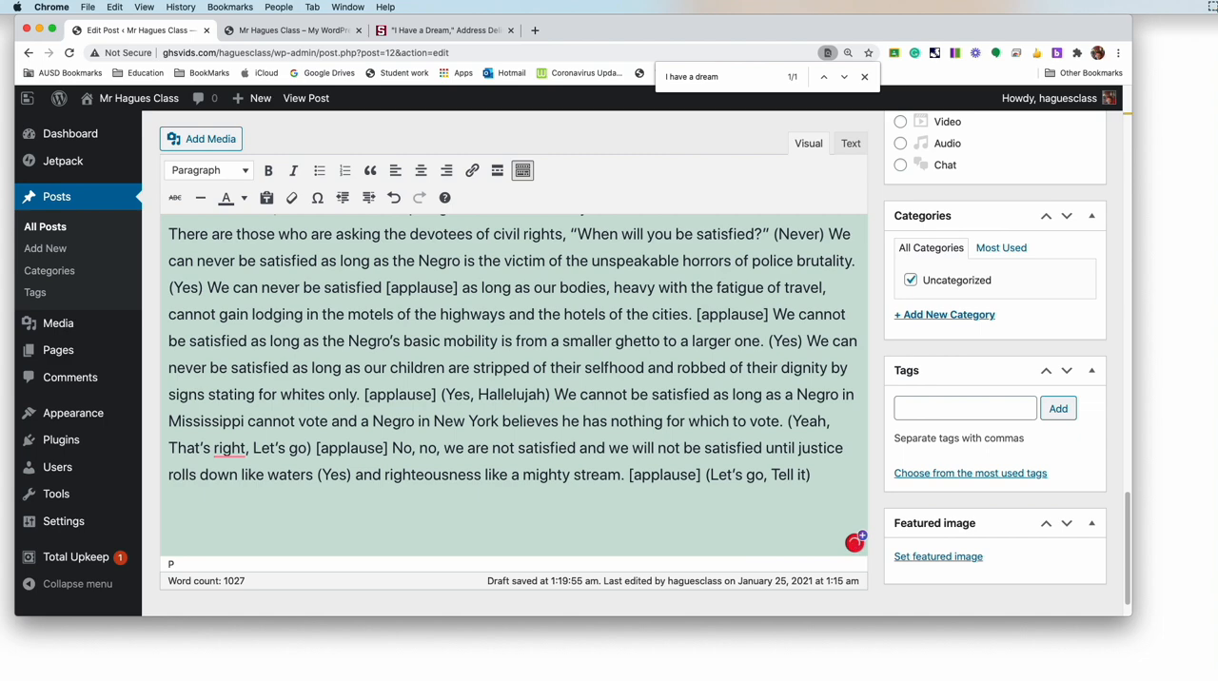
# Step: Copy the three speech paragraphs from "I am not unmindful" through "Hear hear) [applause]" on the Stanford King Institute page
pyautogui.click(441, 33)
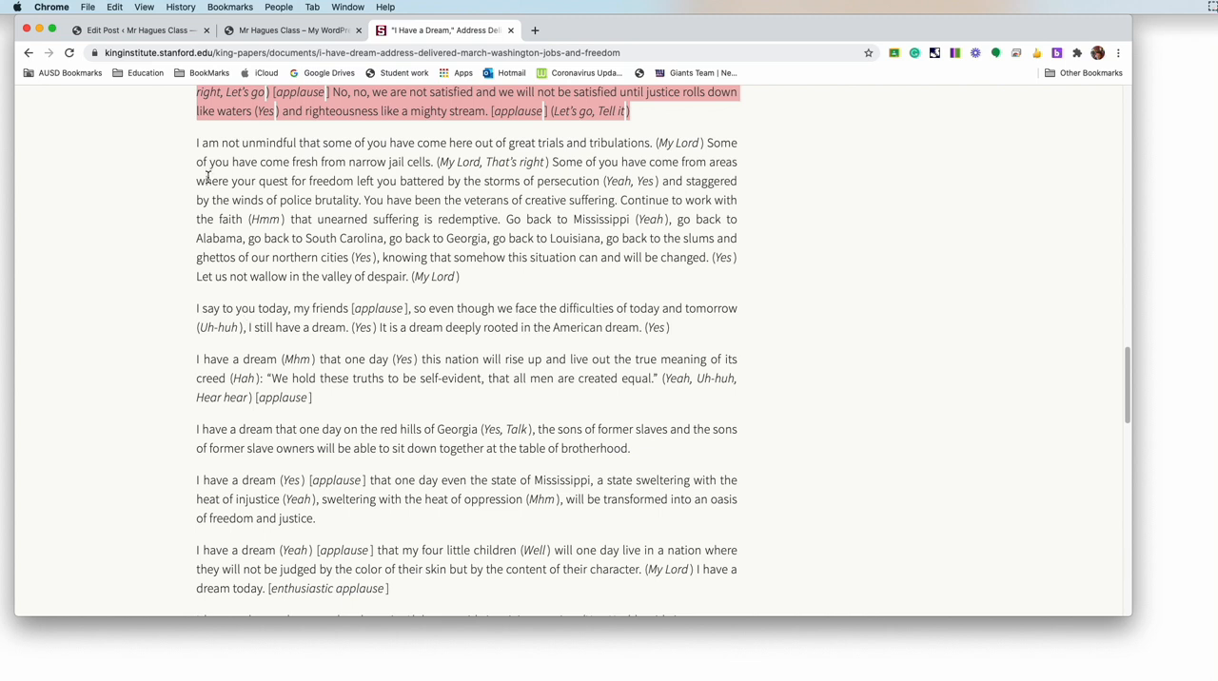
pyautogui.click(196, 146)
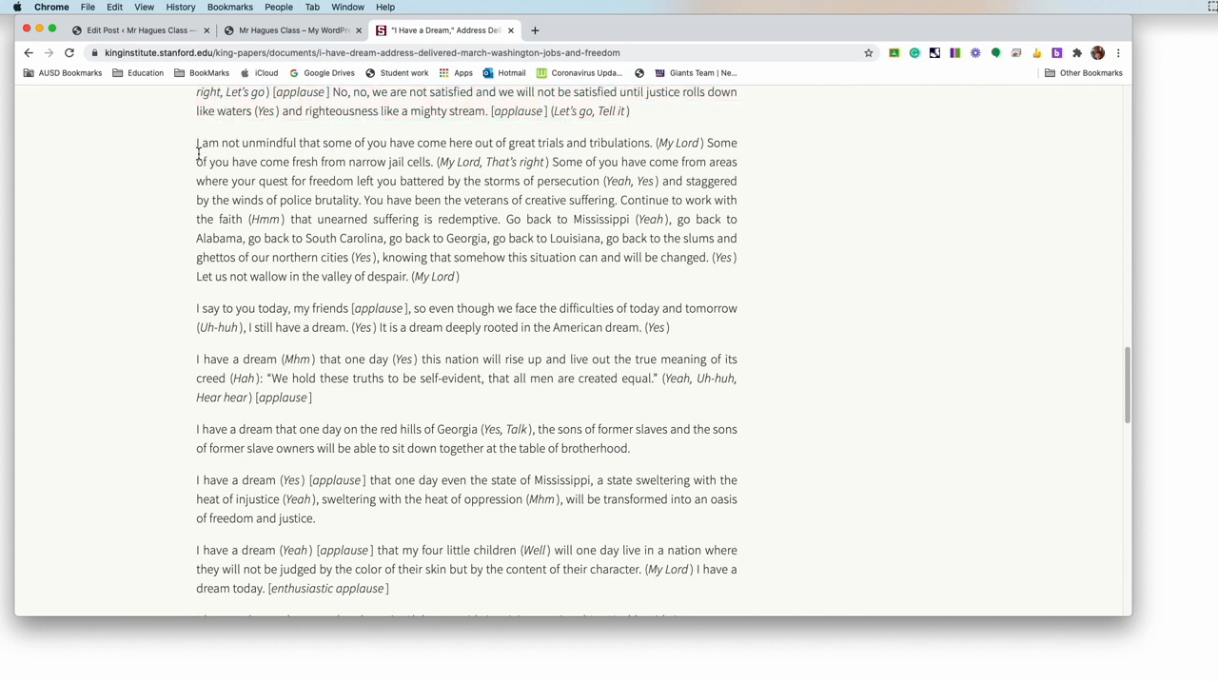
pyautogui.moveTo(196, 145); pyautogui.dragTo(294, 147)
pyautogui.click(291, 147)
pyautogui.moveTo(198, 144); pyautogui.dragTo(354, 404)
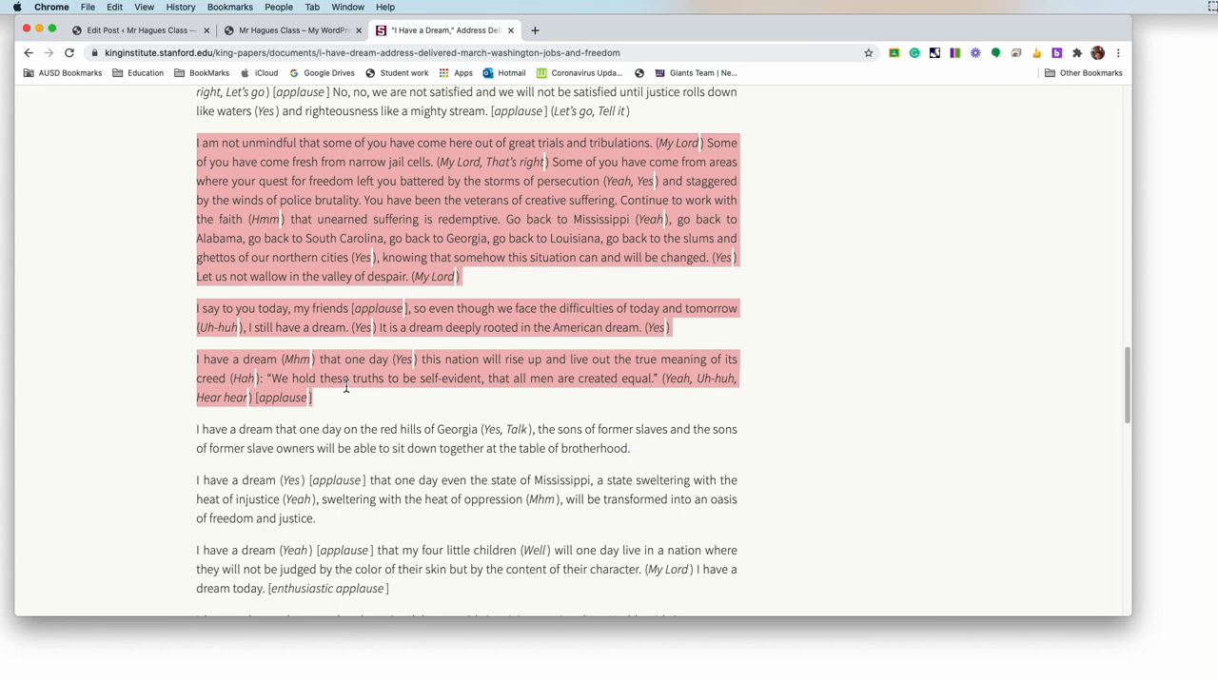
pyautogui.scroll(5, 346, 387)
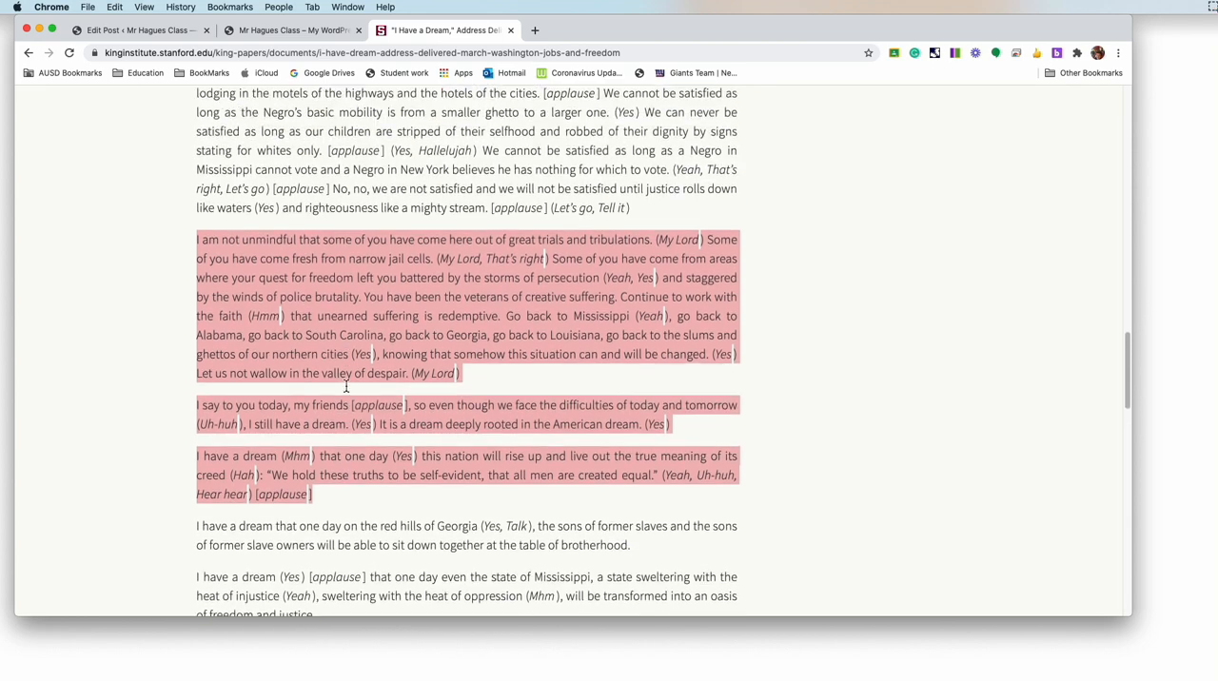
pyautogui.scroll(1, 346, 387)
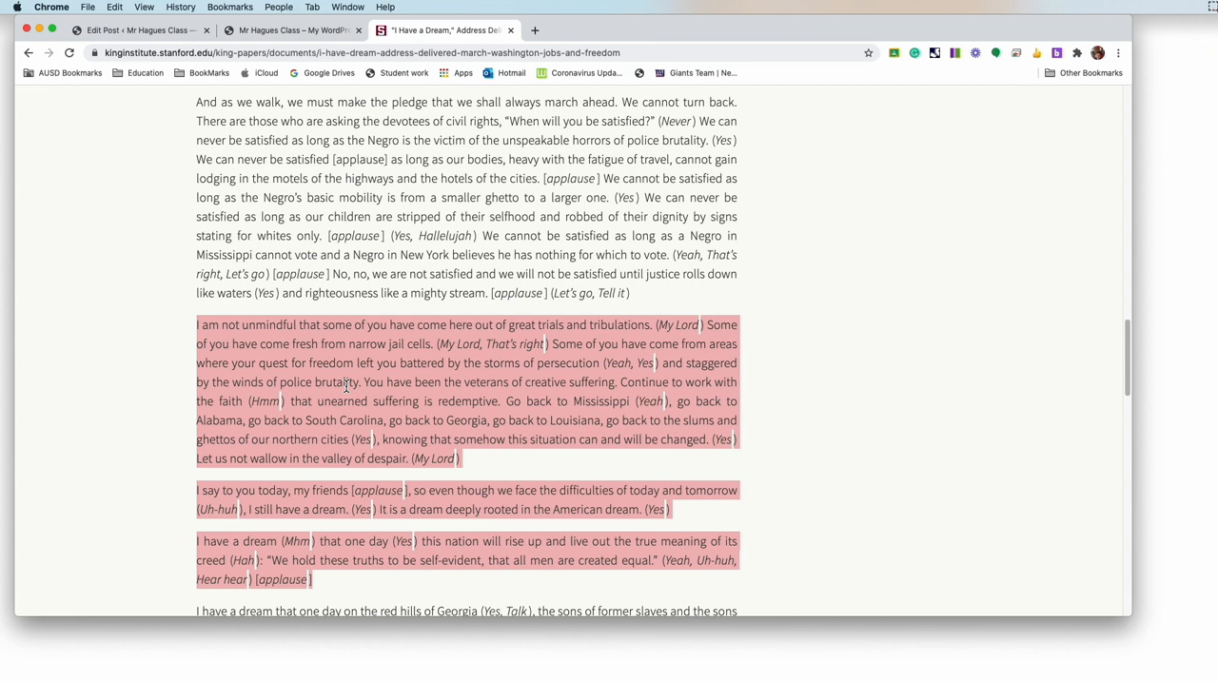
pyautogui.scroll(5, 347, 385)
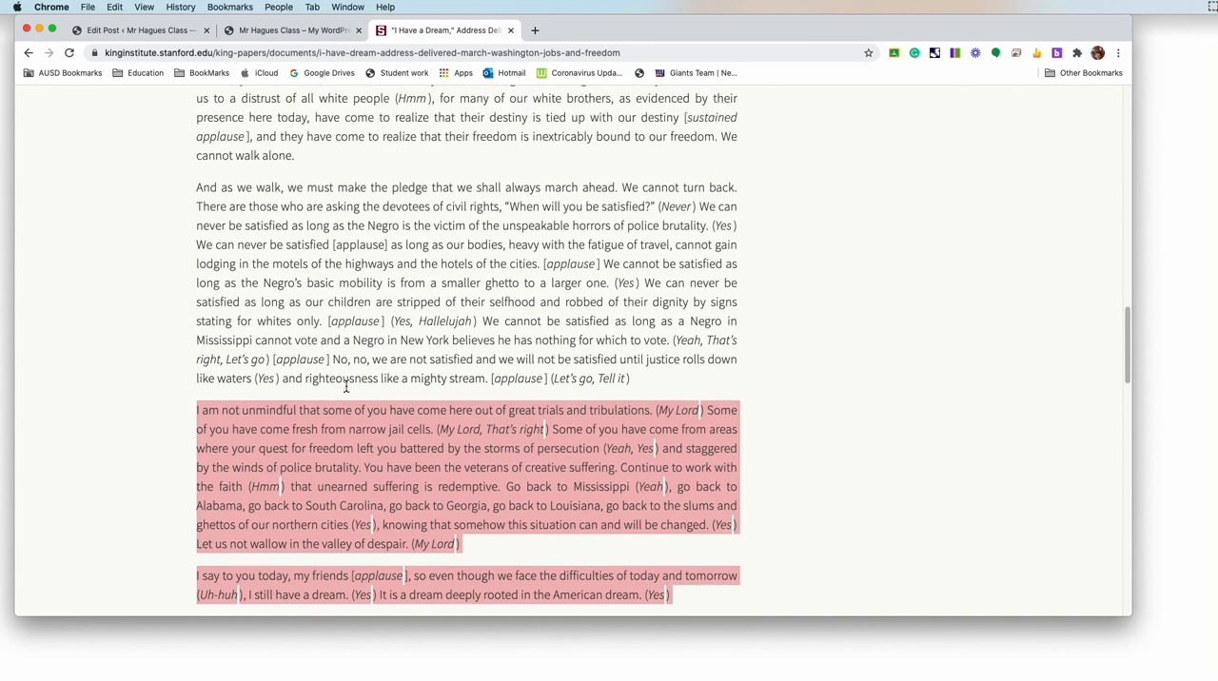
pyautogui.scroll(3, 346, 386)
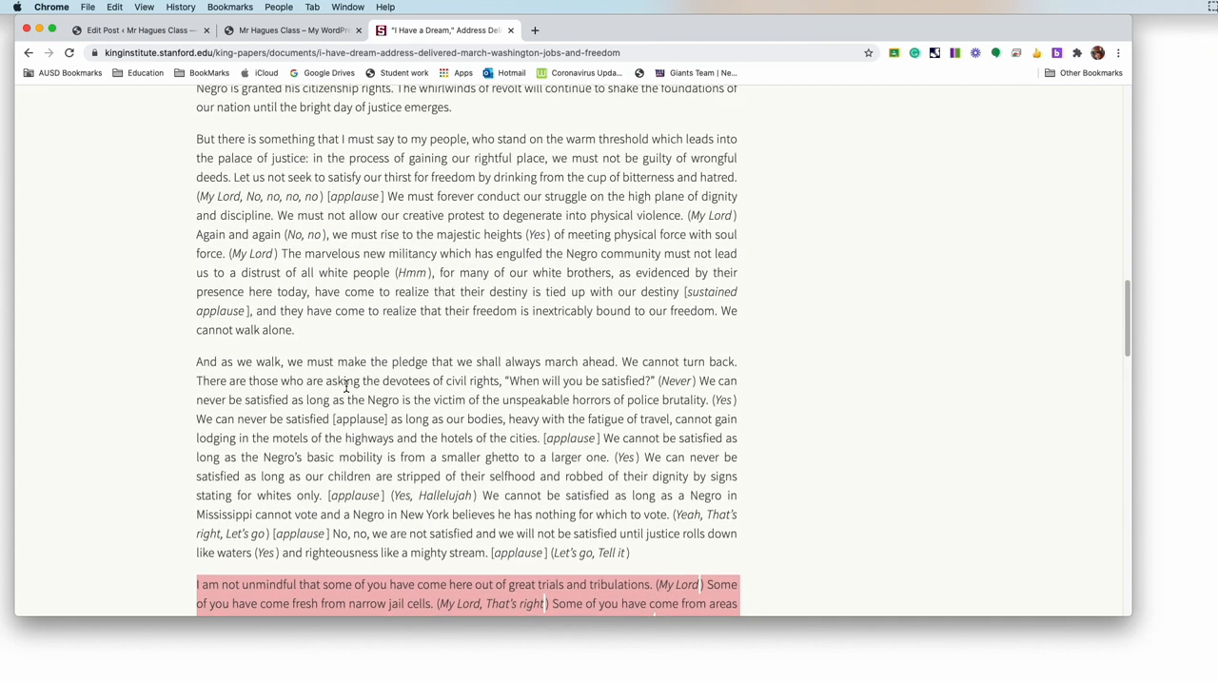
pyautogui.scroll(5, 346, 385)
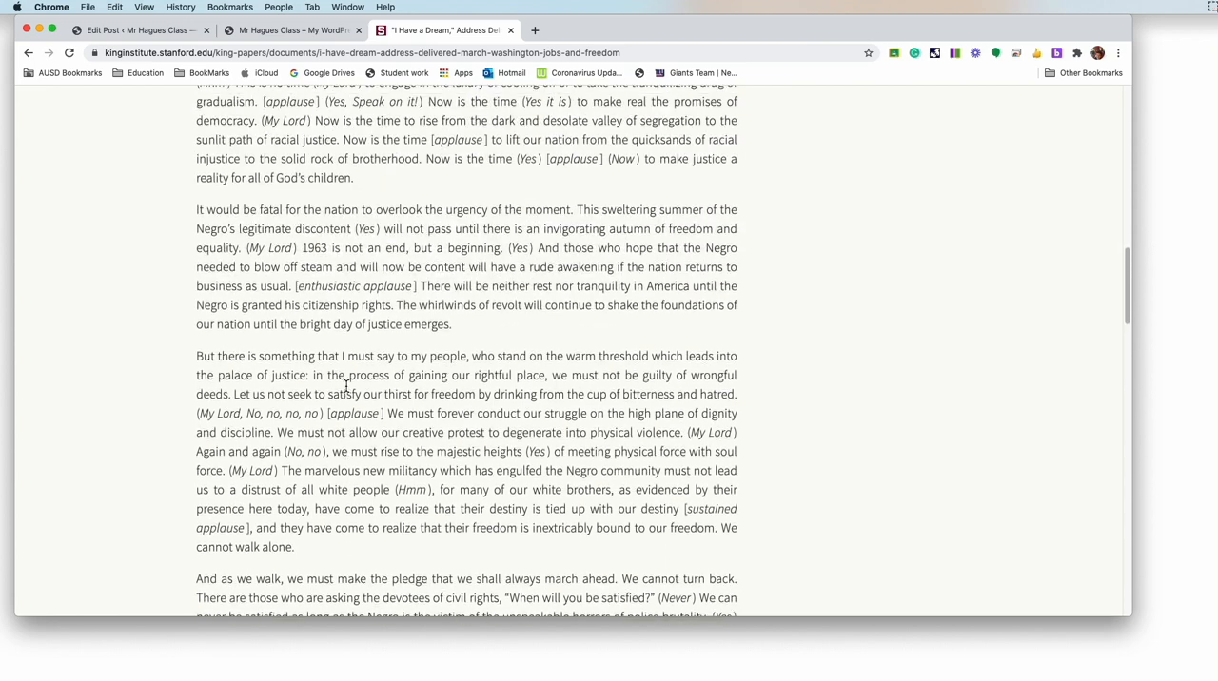
pyautogui.scroll(-15, 346, 385)
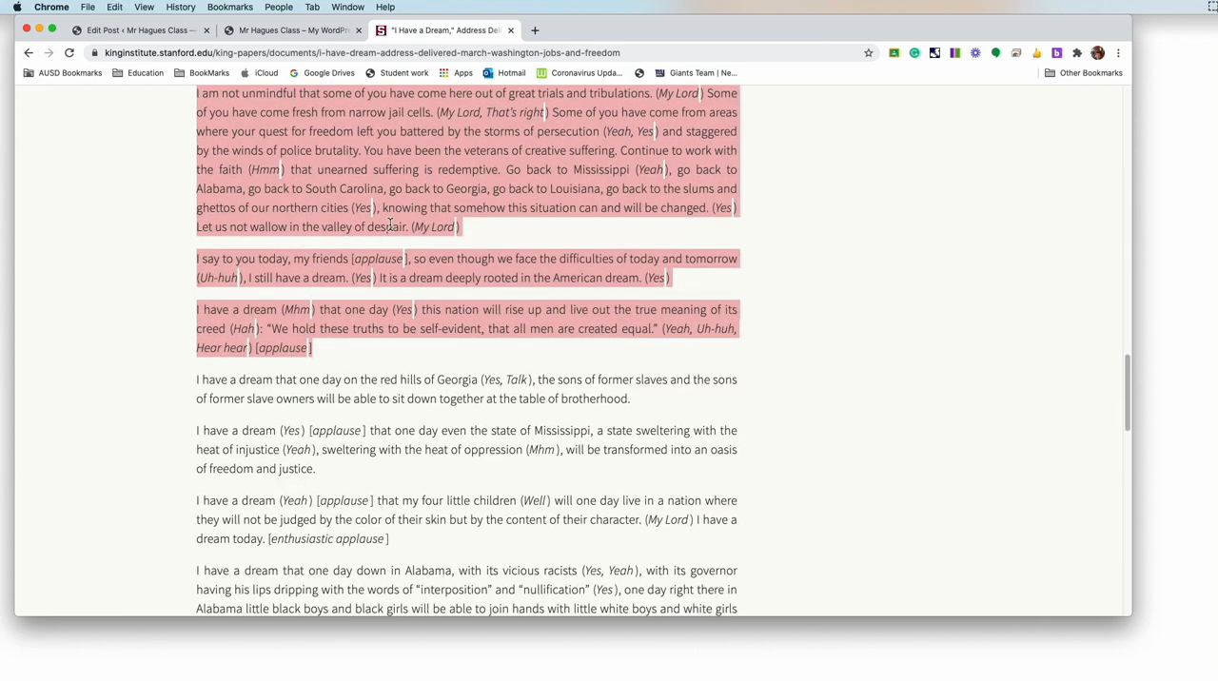
# Step: Return to the post editor and paste the copied speech paragraphs into the empty paragraph at the end
pyautogui.press('super+1')
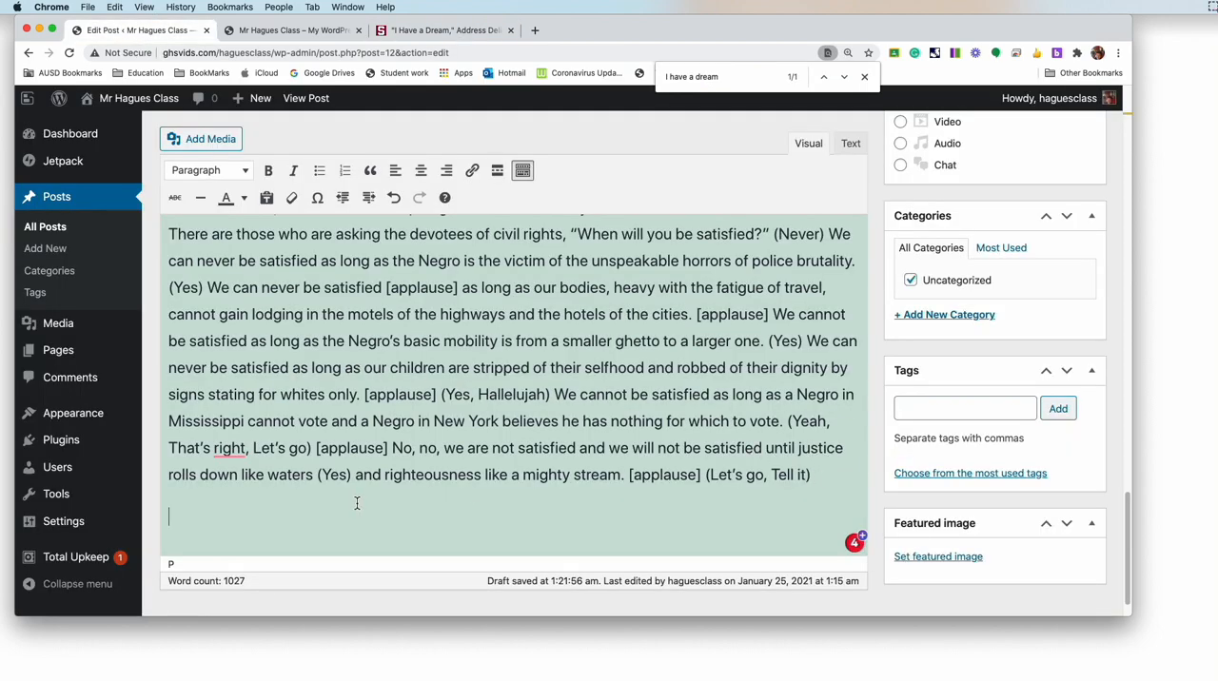
pyautogui.press('super+v')
pyautogui.scroll(-3, 357, 502)
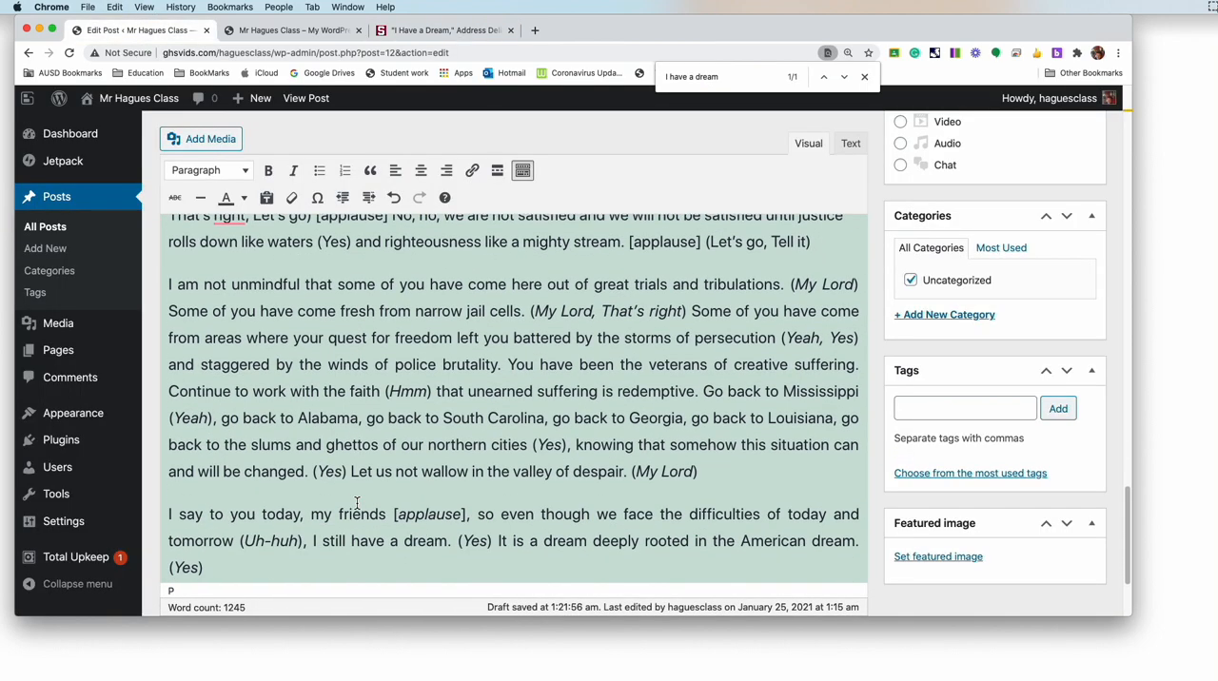
# Step: Remove the opening quotation mark before "We hold these truths" and put that sentence in its own paragraph
pyautogui.scroll(-2, 357, 502)
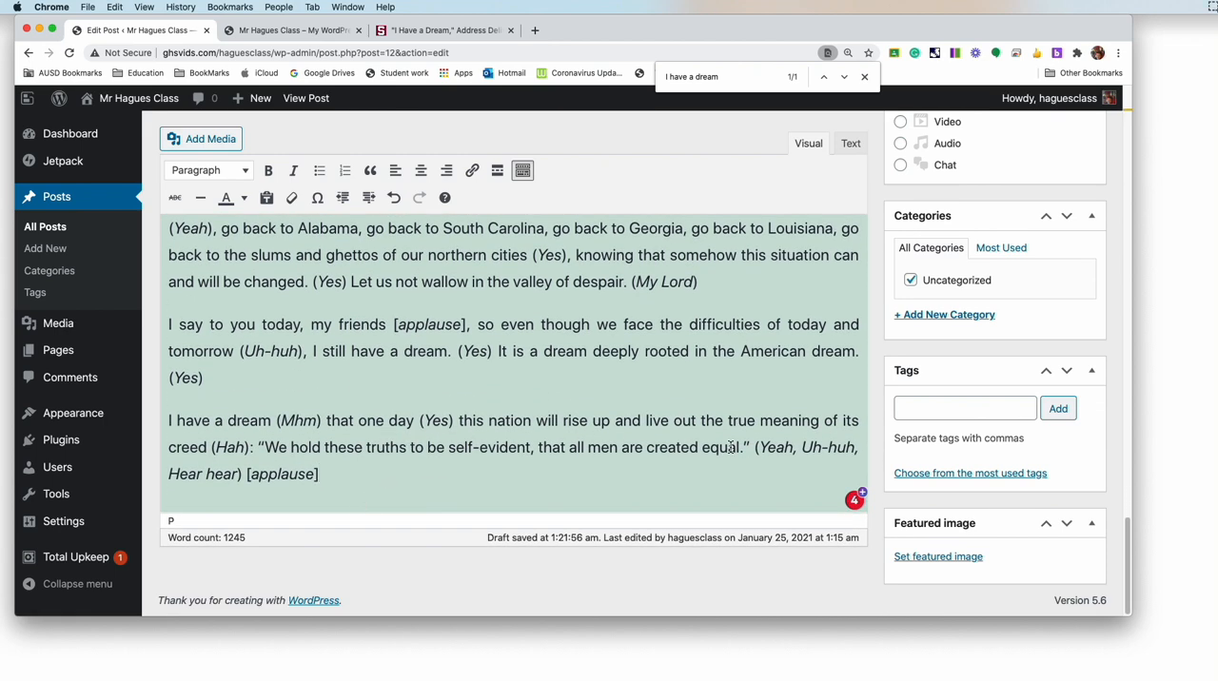
pyautogui.click(260, 448)
pyautogui.press('BackSpace')
pyautogui.press('Return')
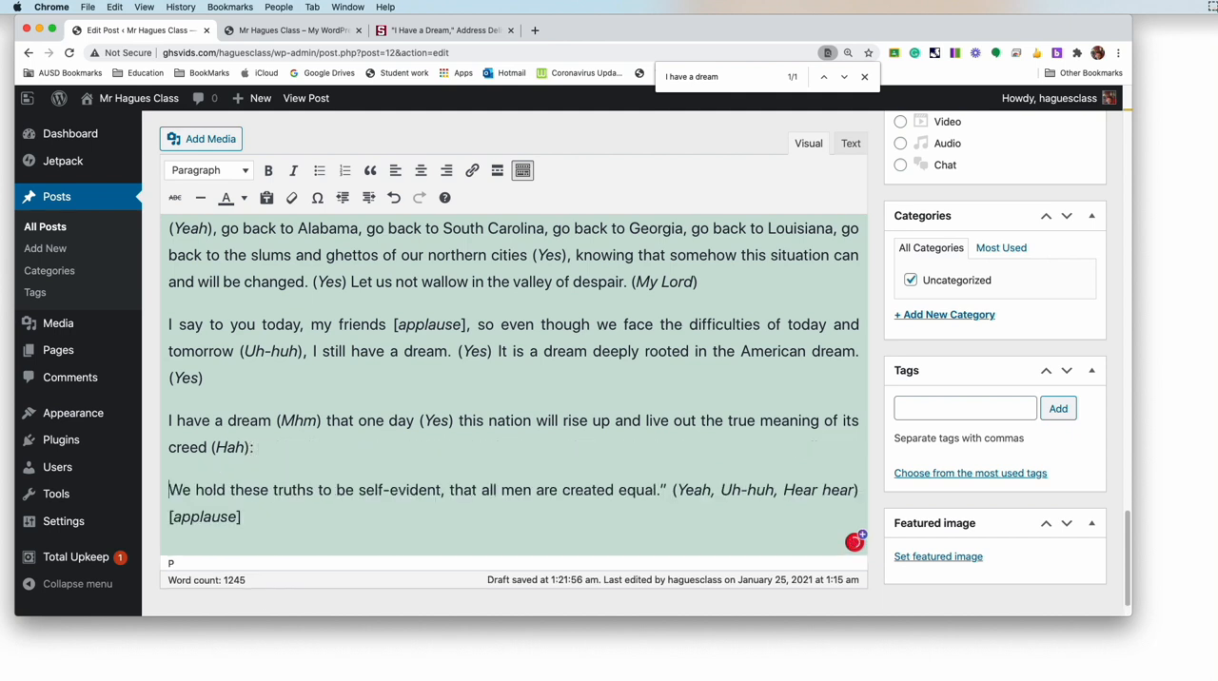
# Step: Delete the closing quotation mark and audience responses after "created equal." and format the "We hold these truths" sentence as a blockquote
pyautogui.moveTo(674, 489); pyautogui.dragTo(155, 476)
pyautogui.press('BackSpace')
pyautogui.click(664, 484)
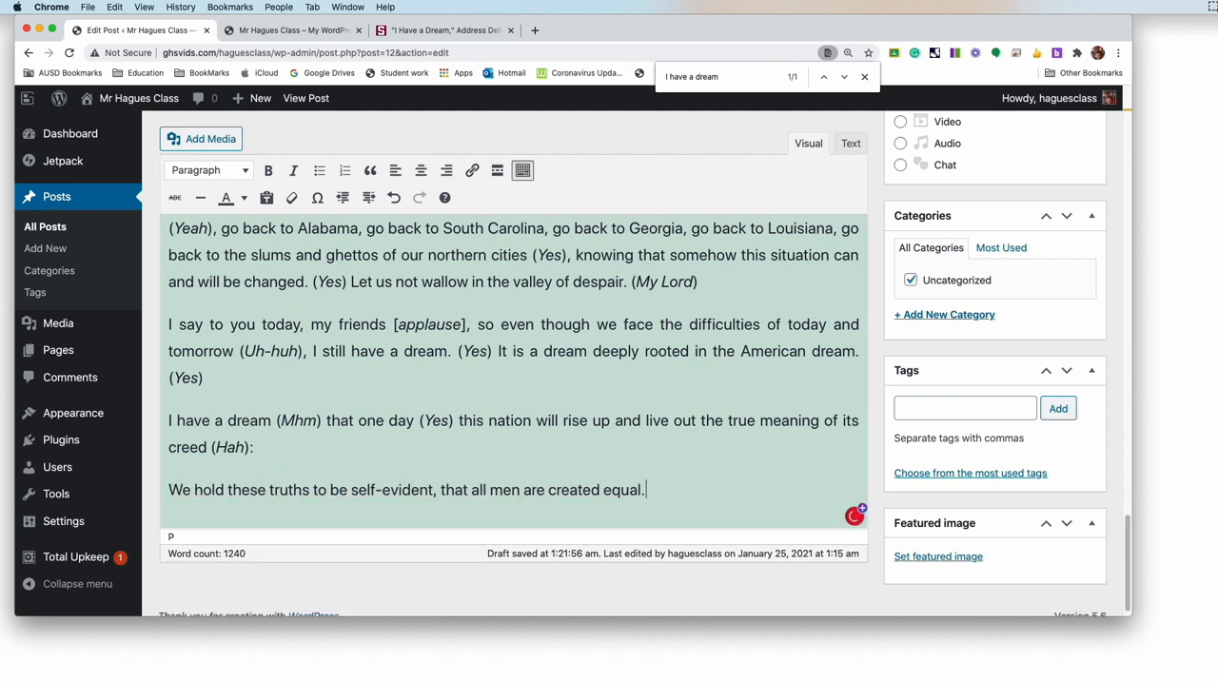
pyautogui.moveTo(664, 489); pyautogui.dragTo(158, 489)
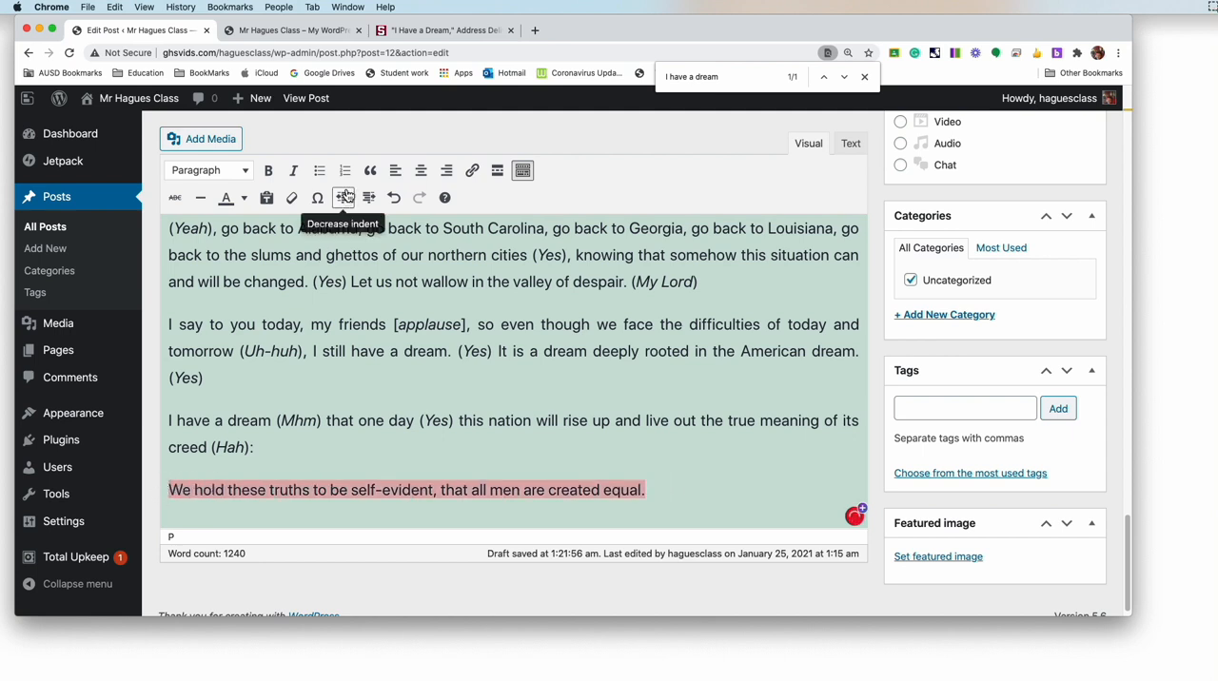
pyautogui.click(370, 171)
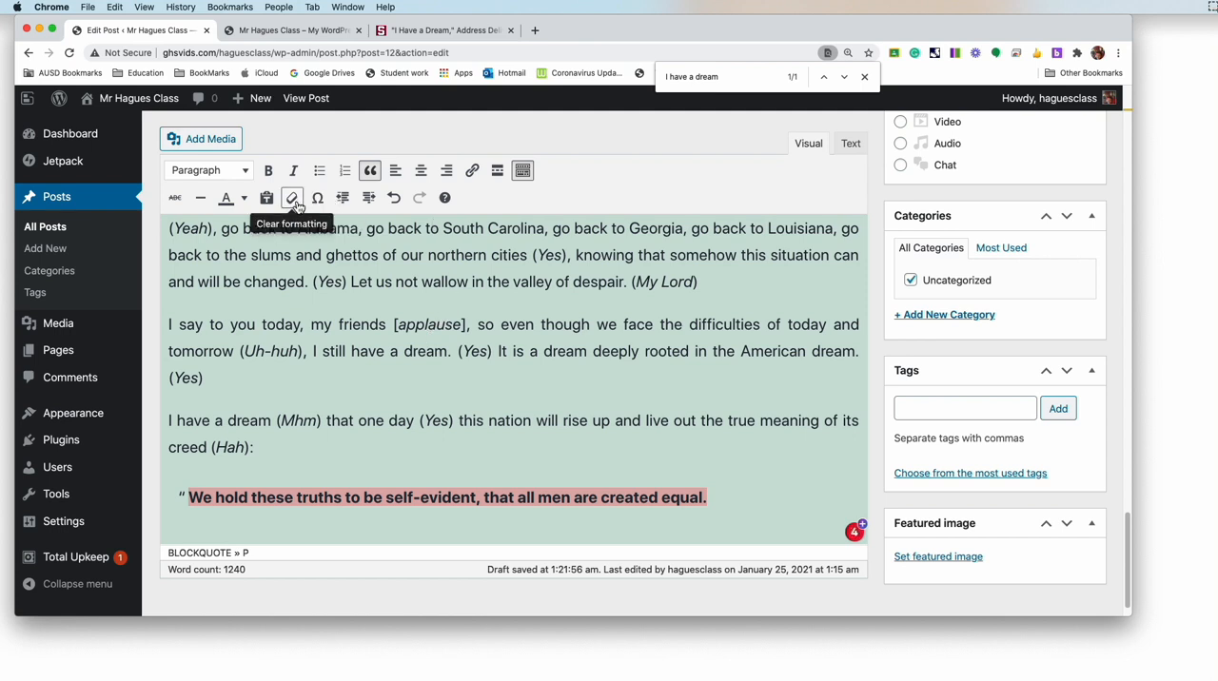
# Step: Italicize "I have a dream" at the start of its paragraph, and clear that phrase's formatting again
pyautogui.click(258, 435)
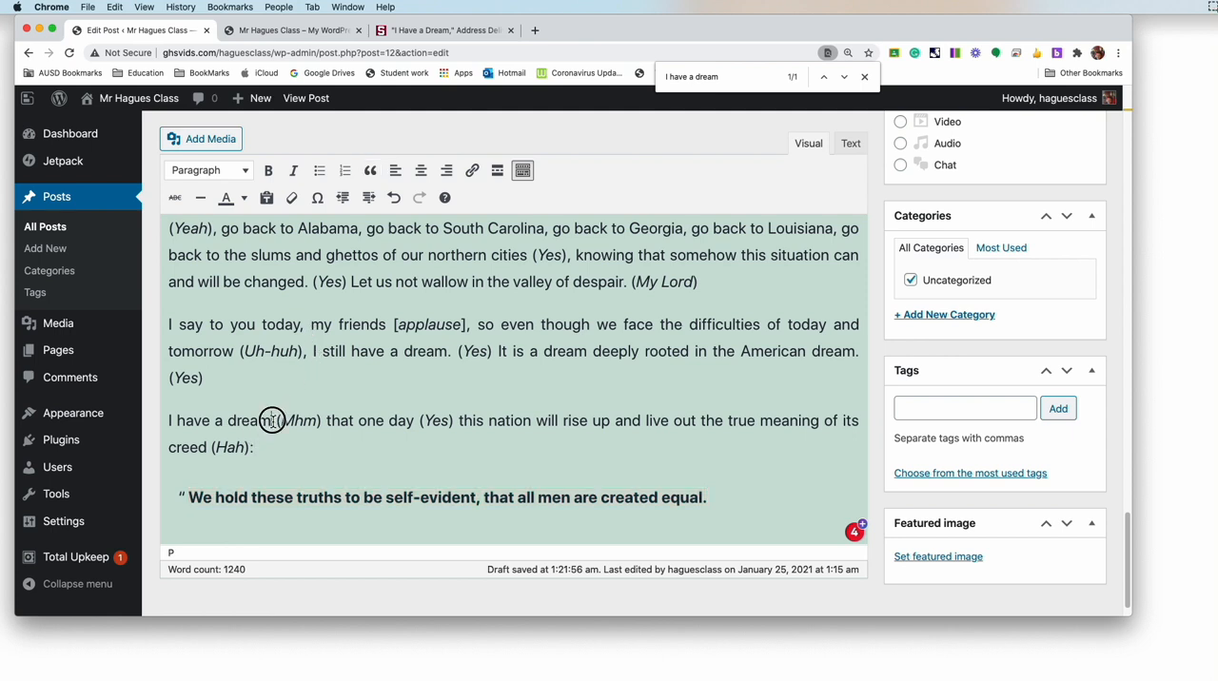
pyautogui.moveTo(273, 420); pyautogui.dragTo(167, 419)
pyautogui.click(297, 170)
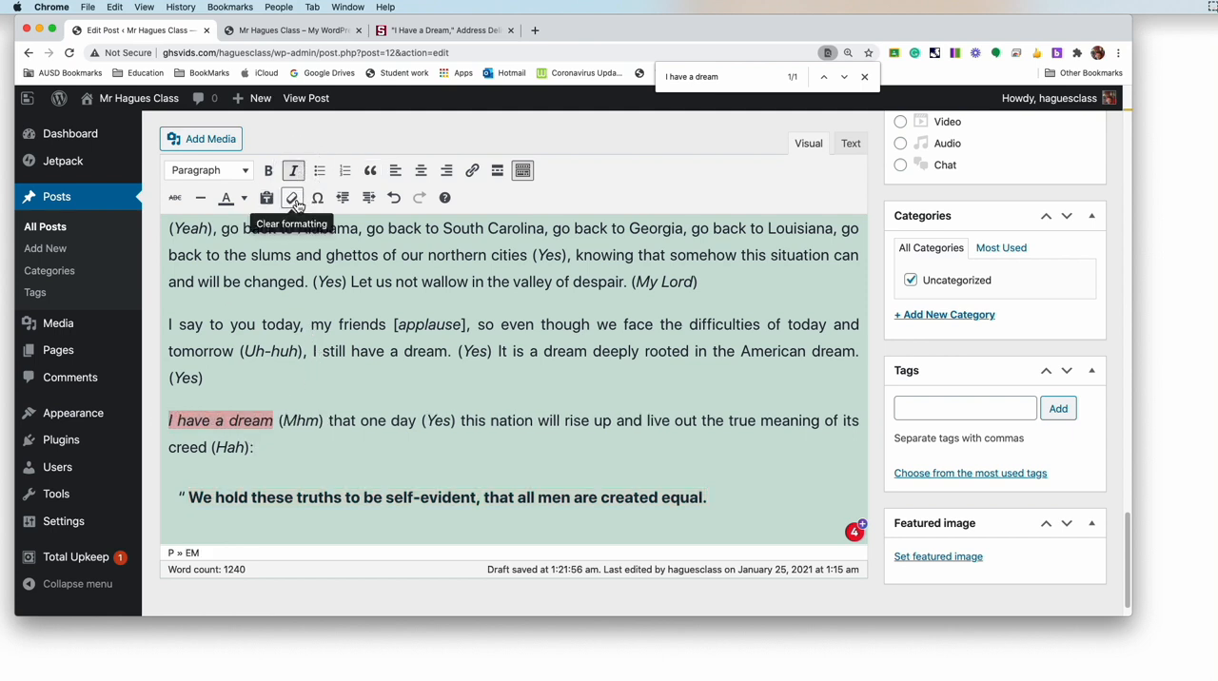
pyautogui.click(294, 201)
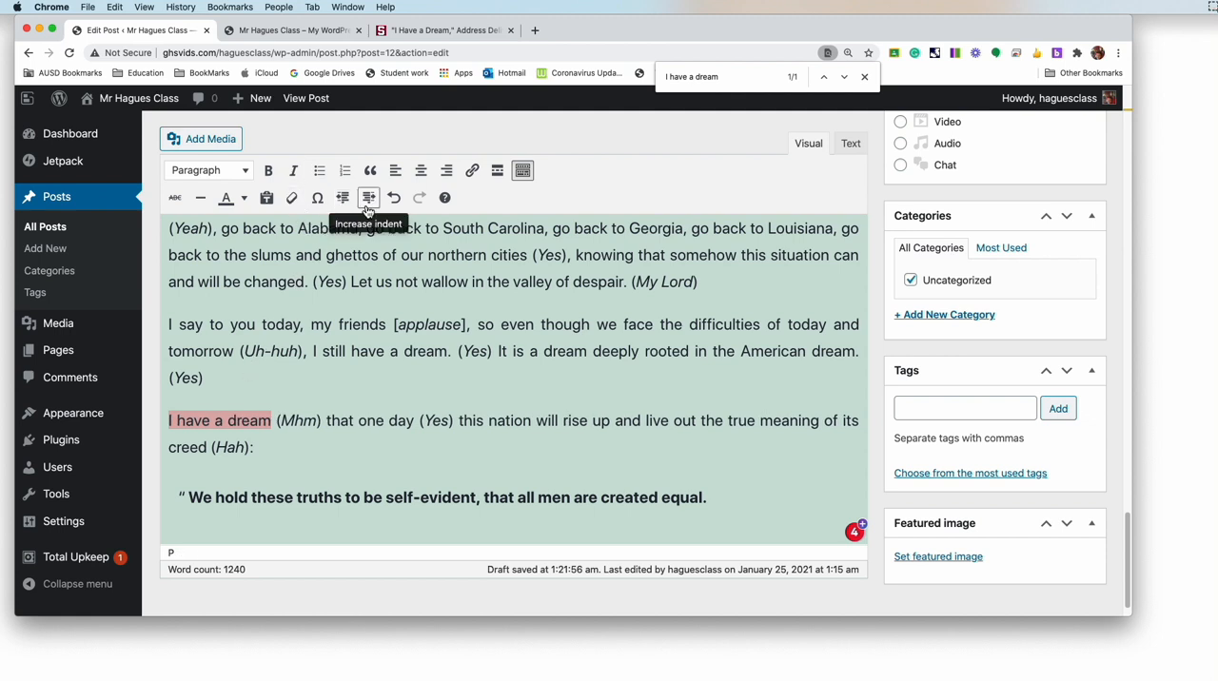
# Step: Increase the indent of the "I say to you today, my friends" paragraph by two levels
pyautogui.click(168, 325)
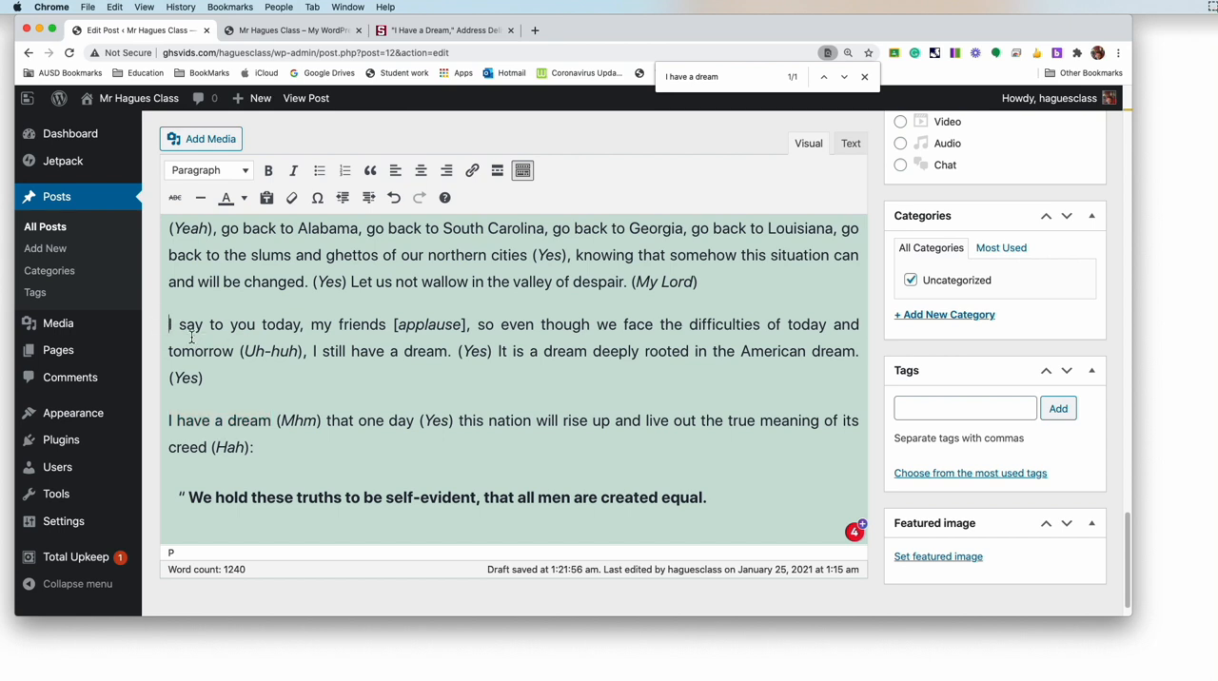
pyautogui.scroll(-2, 192, 337)
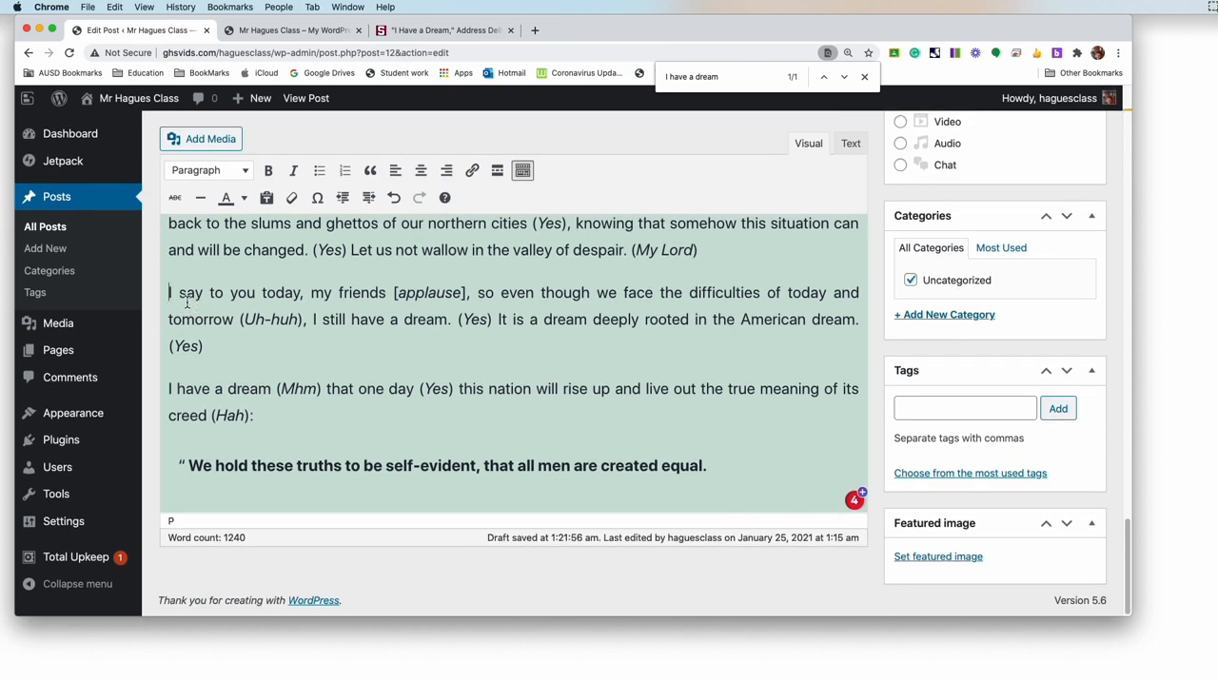
pyautogui.moveTo(170, 293); pyautogui.dragTo(332, 293)
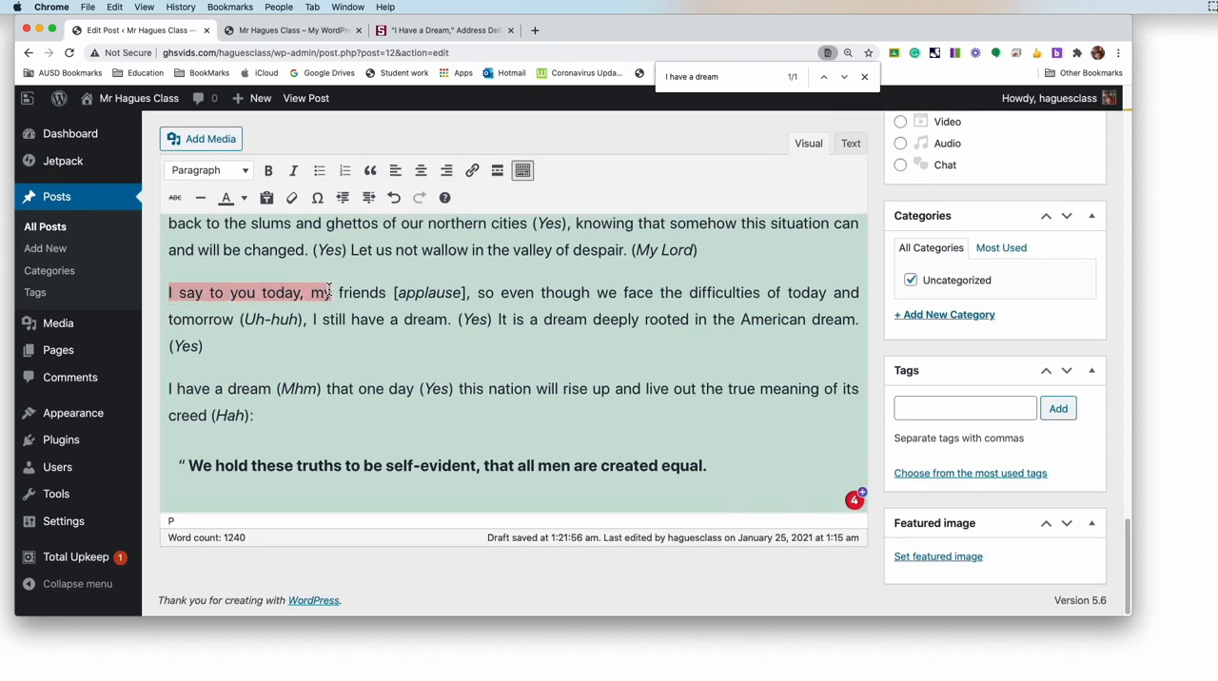
pyautogui.click(369, 198)
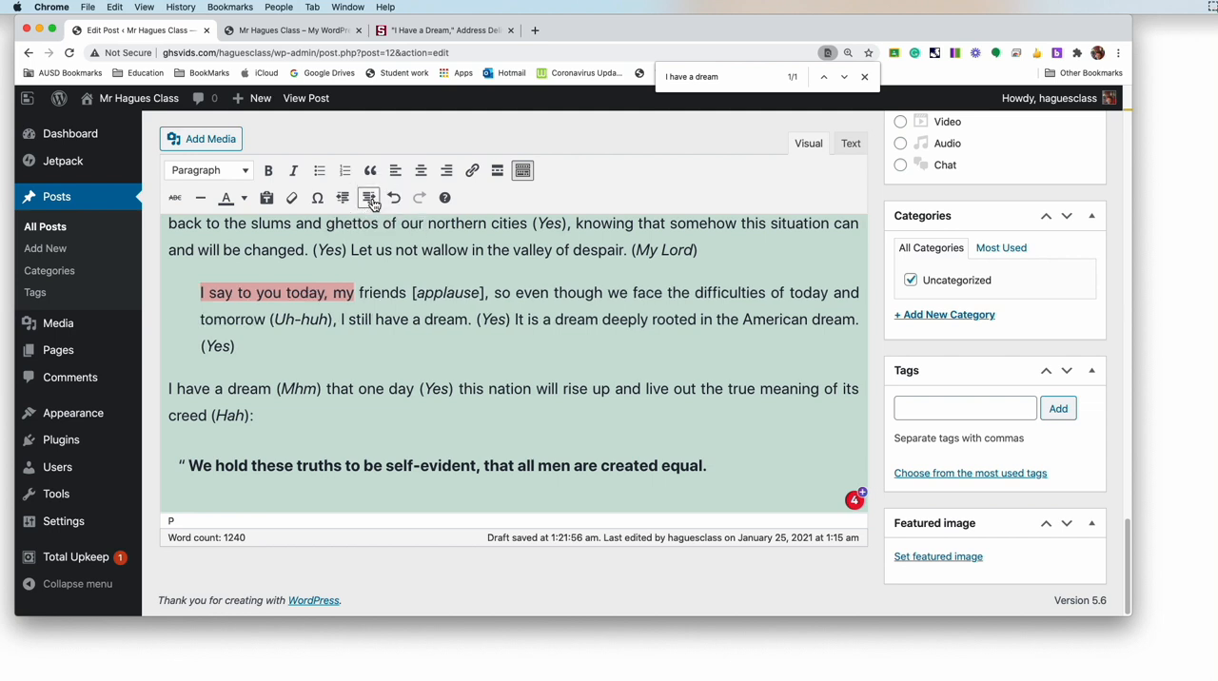
pyautogui.click(370, 199)
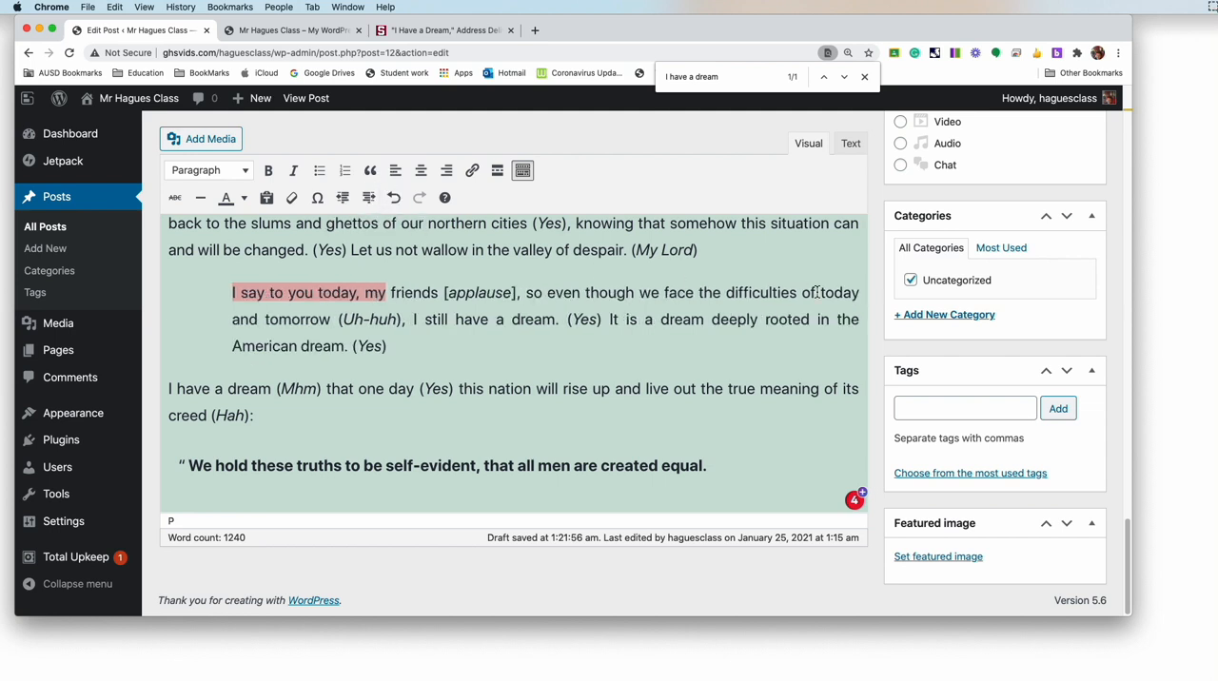
# Step: Decrease the indent of the "I say to you today" paragraph by one level and increase it by one again
pyautogui.click(856, 295)
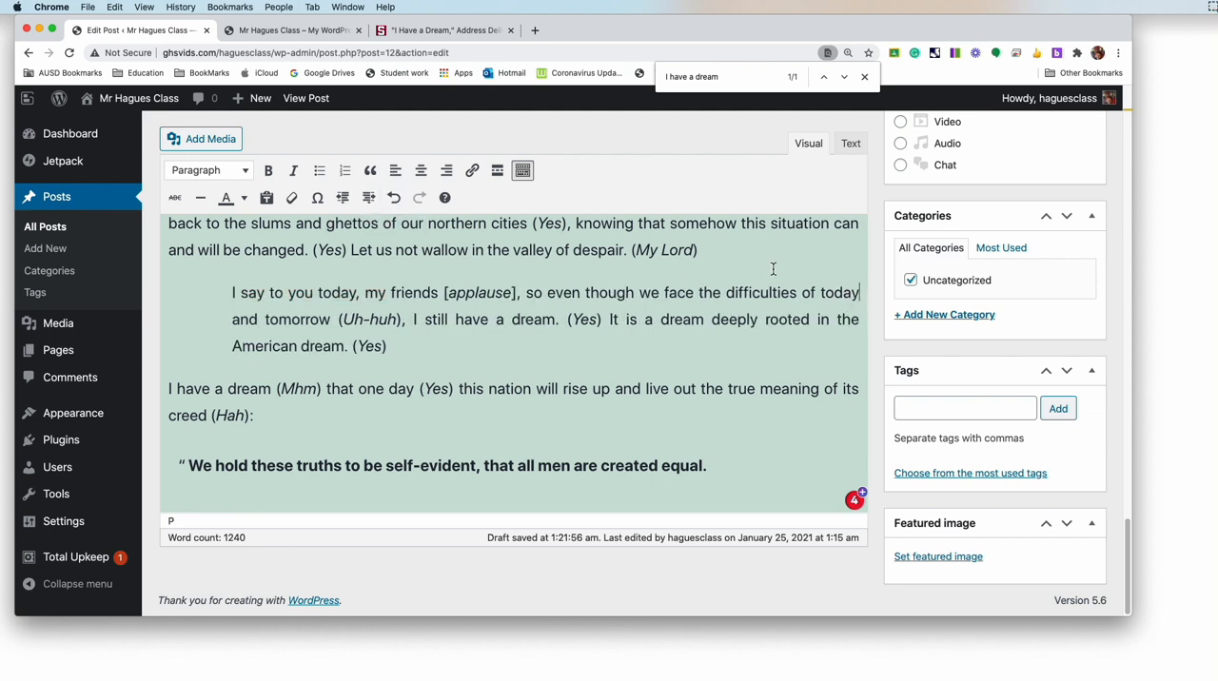
pyautogui.click(344, 198)
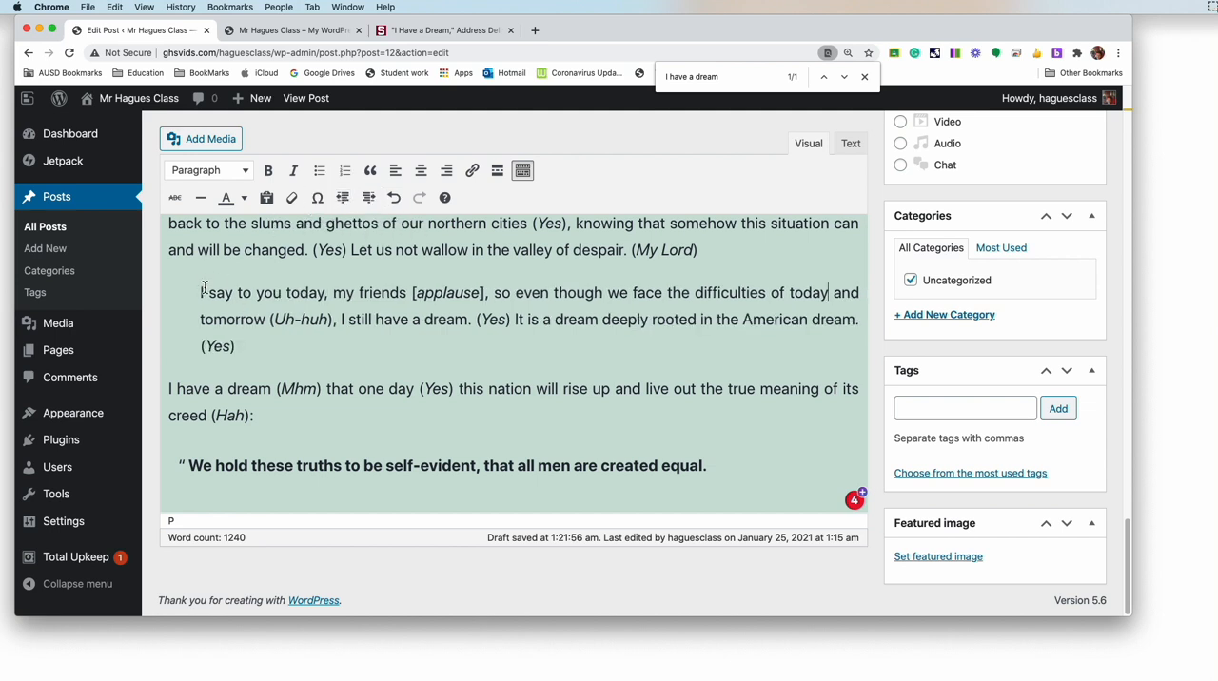
pyautogui.click(369, 197)
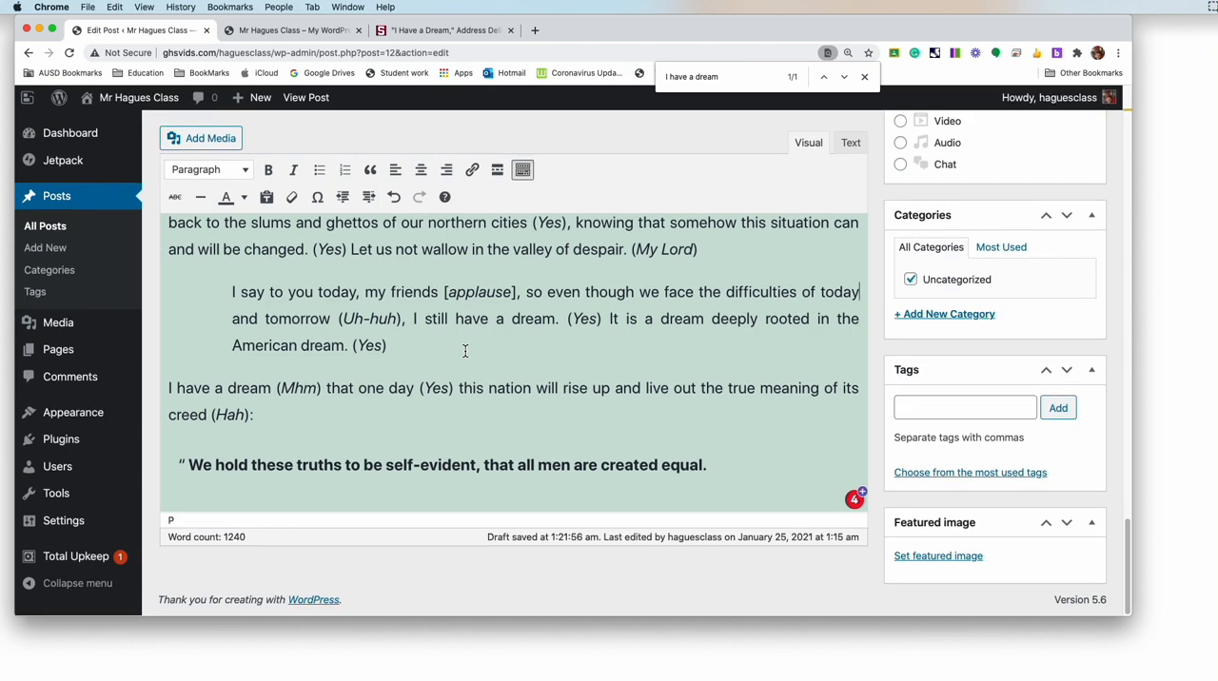
# Step: Update the published post with the edited speech and reload the site's home page
pyautogui.scroll(5, 643, 384)
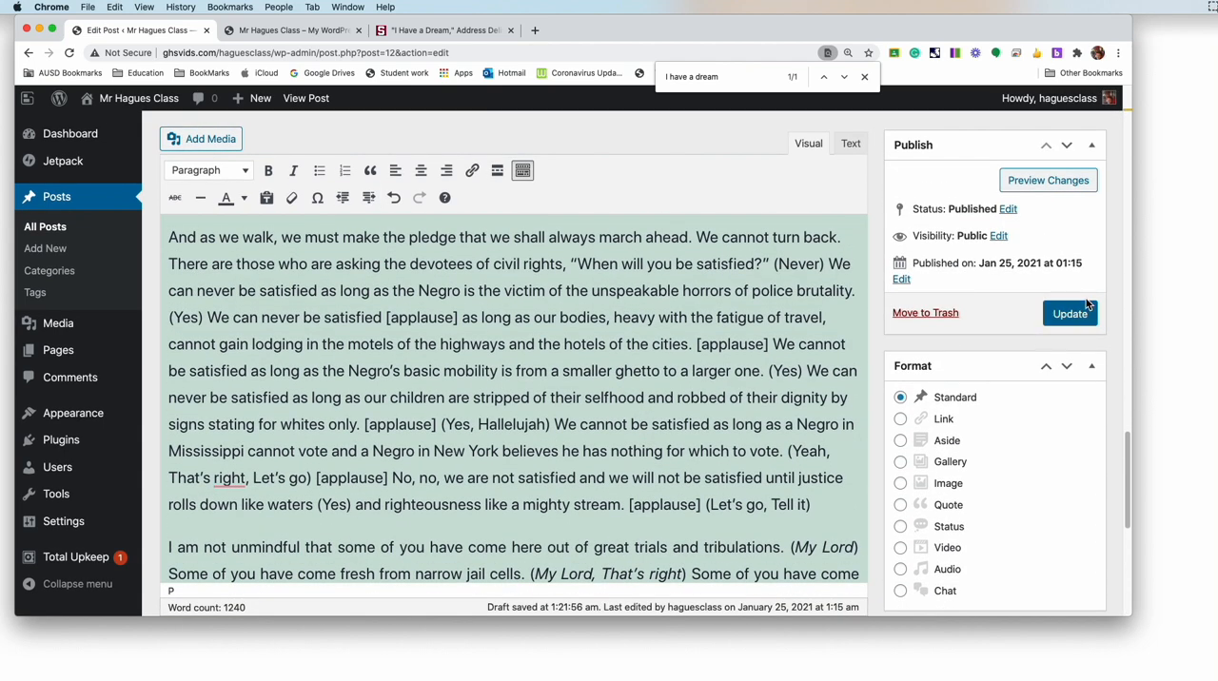
pyautogui.click(1069, 314)
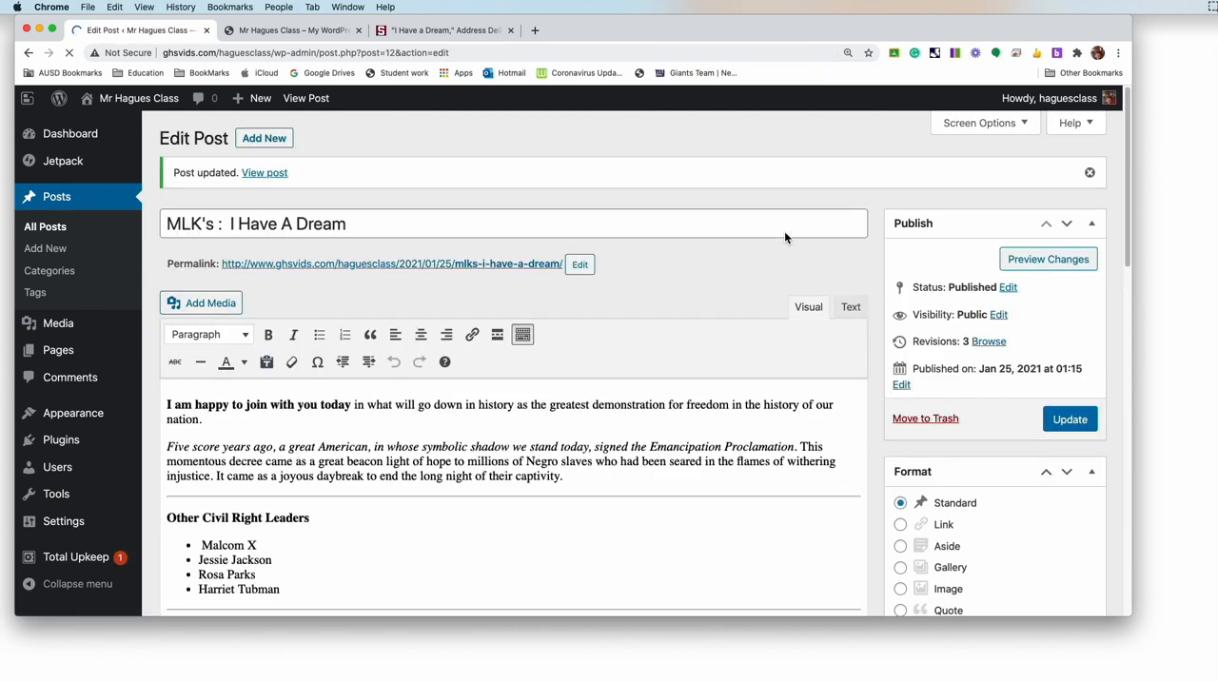
pyautogui.click(267, 34)
pyautogui.click(70, 52)
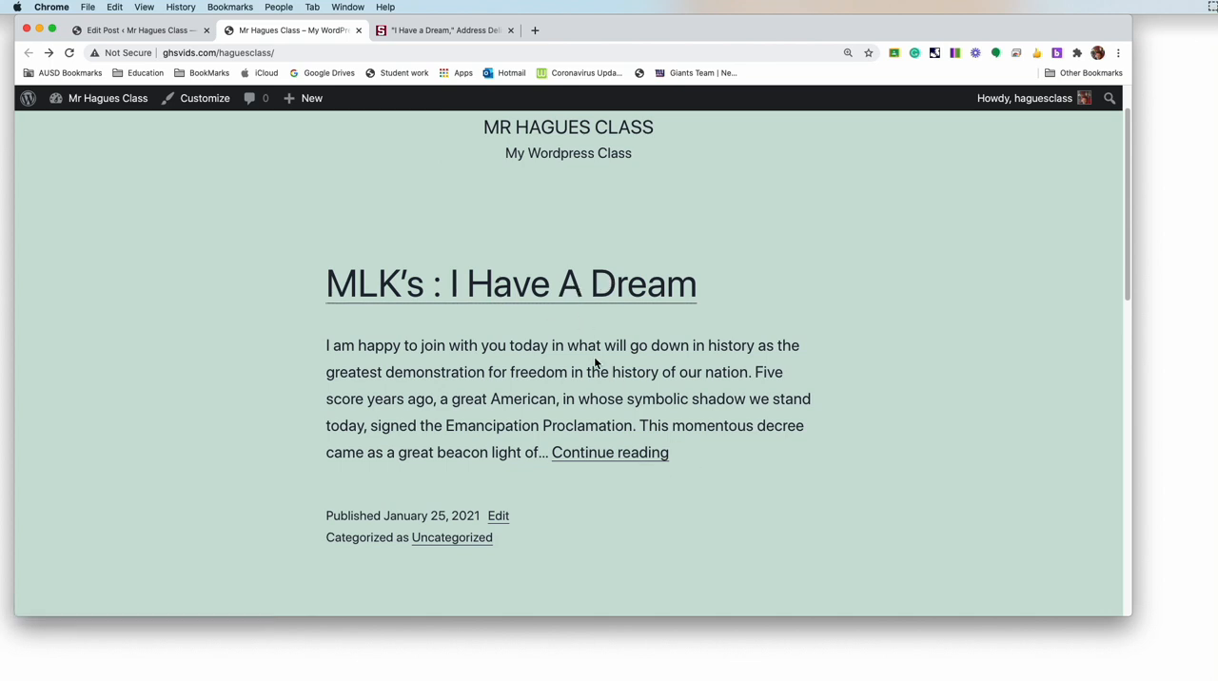
# Step: Open the full "MLK's : I Have A Dream" post and review its leaders list, lines, indented paragraph and blockquote on the live site
pyautogui.click(616, 457)
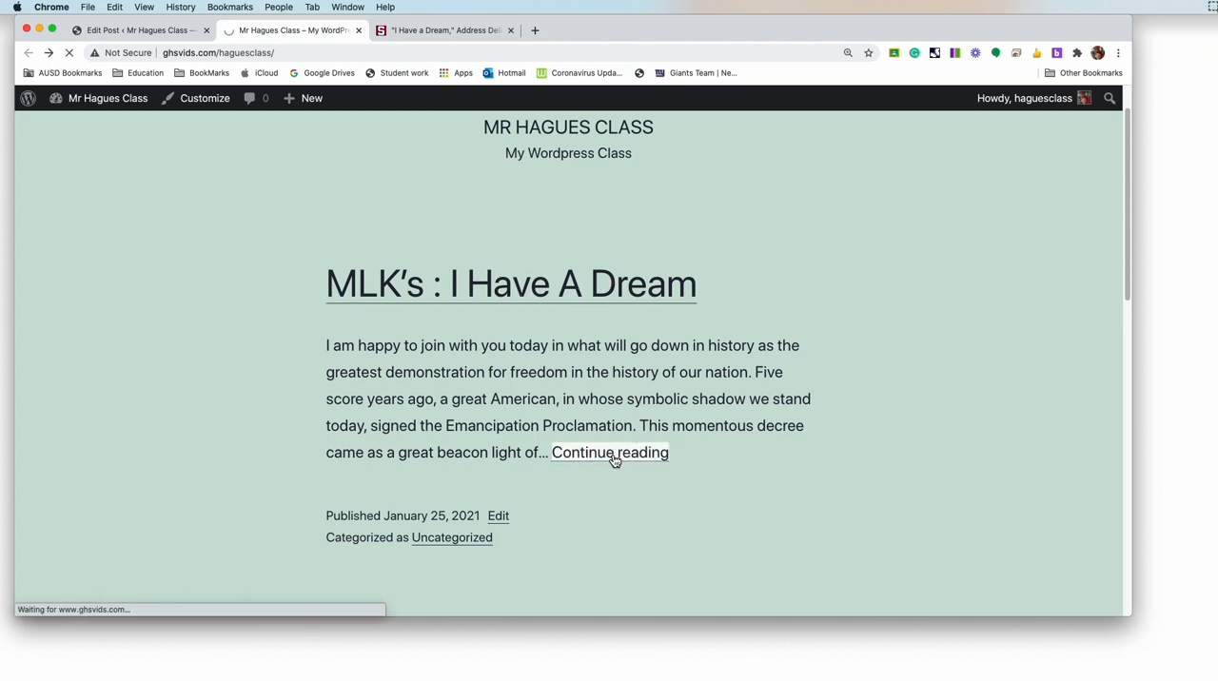
pyautogui.scroll(-5, 615, 461)
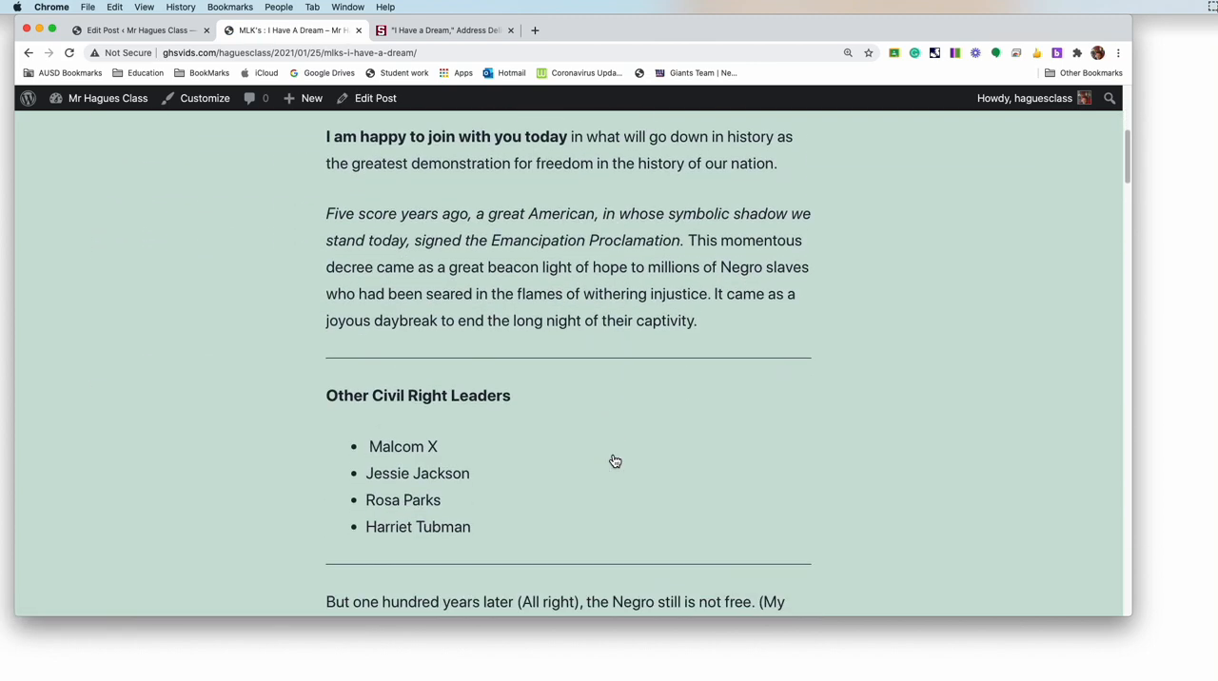
pyautogui.scroll(-5, 615, 462)
pyautogui.scroll(1, 578, 463)
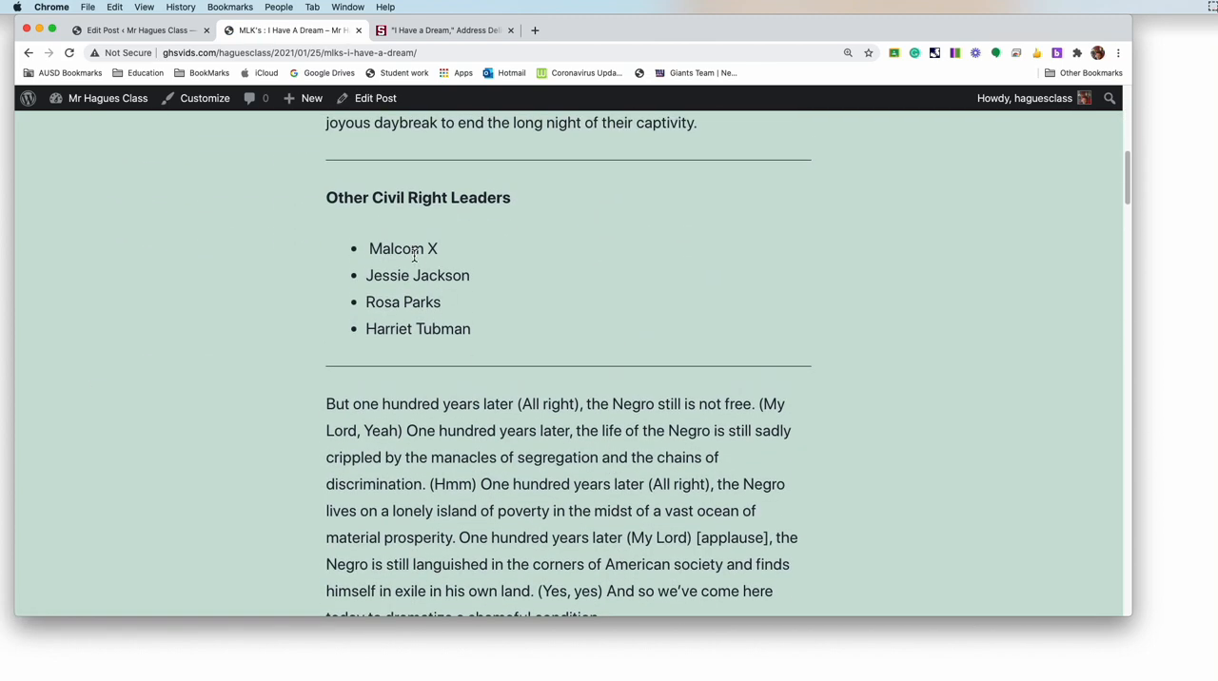
pyautogui.scroll(-10, 466, 322)
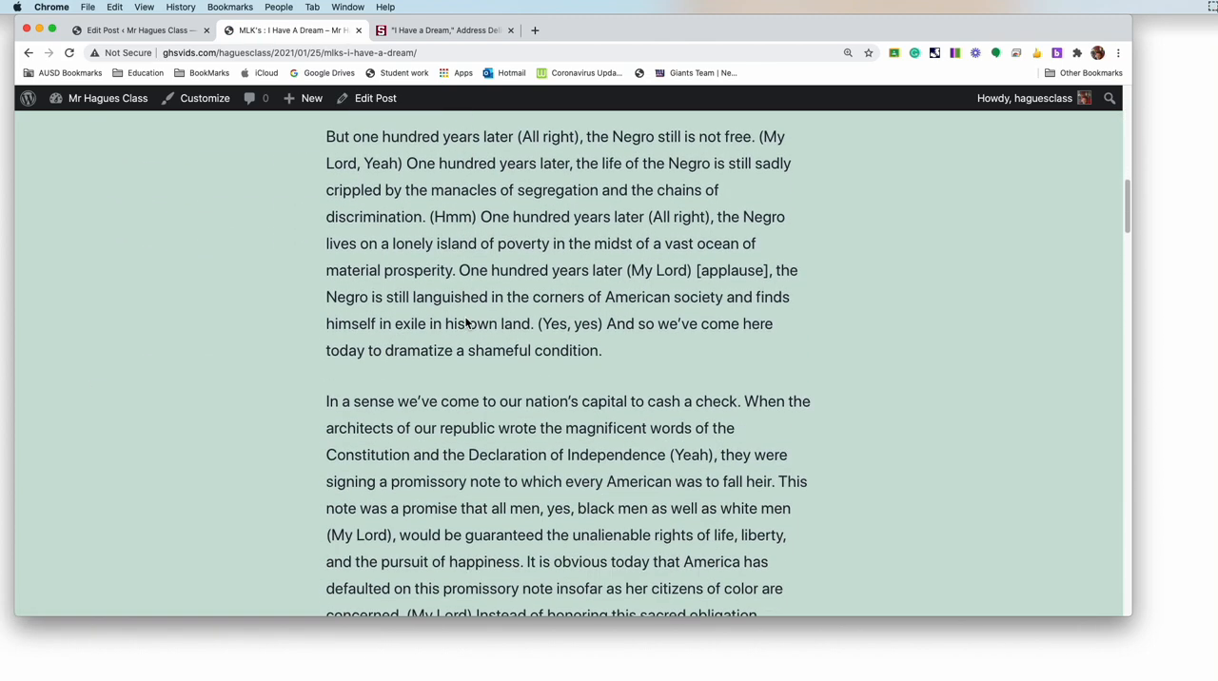
pyautogui.scroll(-15, 465, 320)
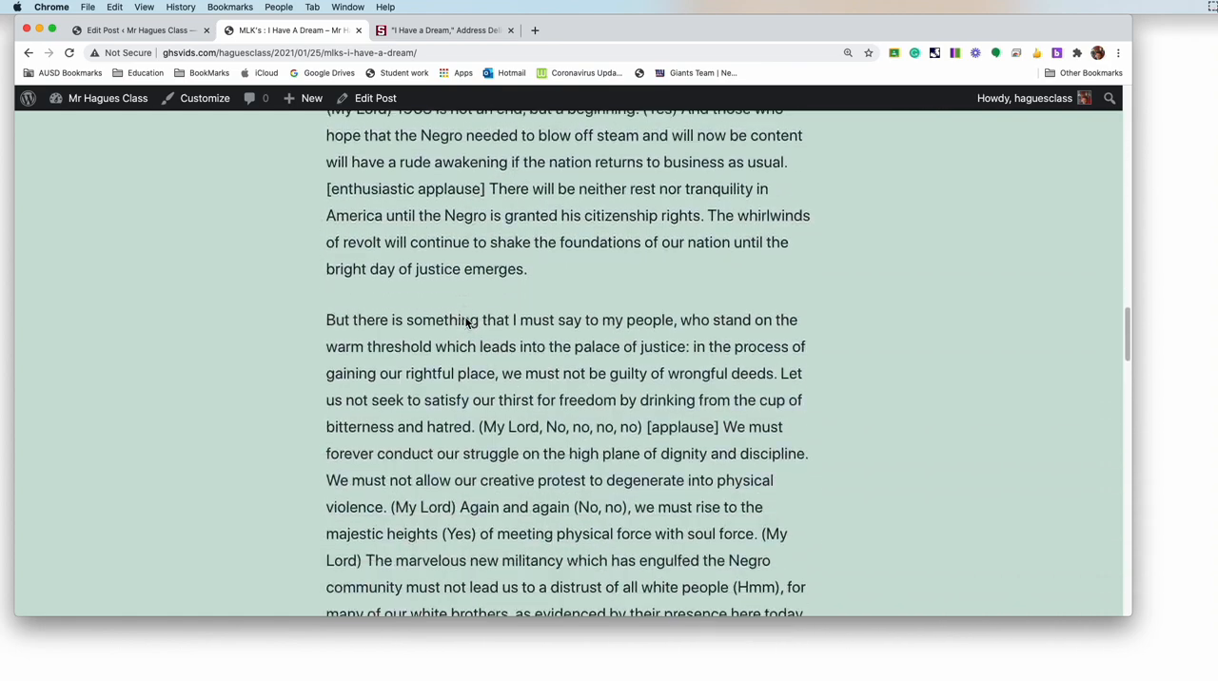
pyautogui.scroll(-20, 465, 321)
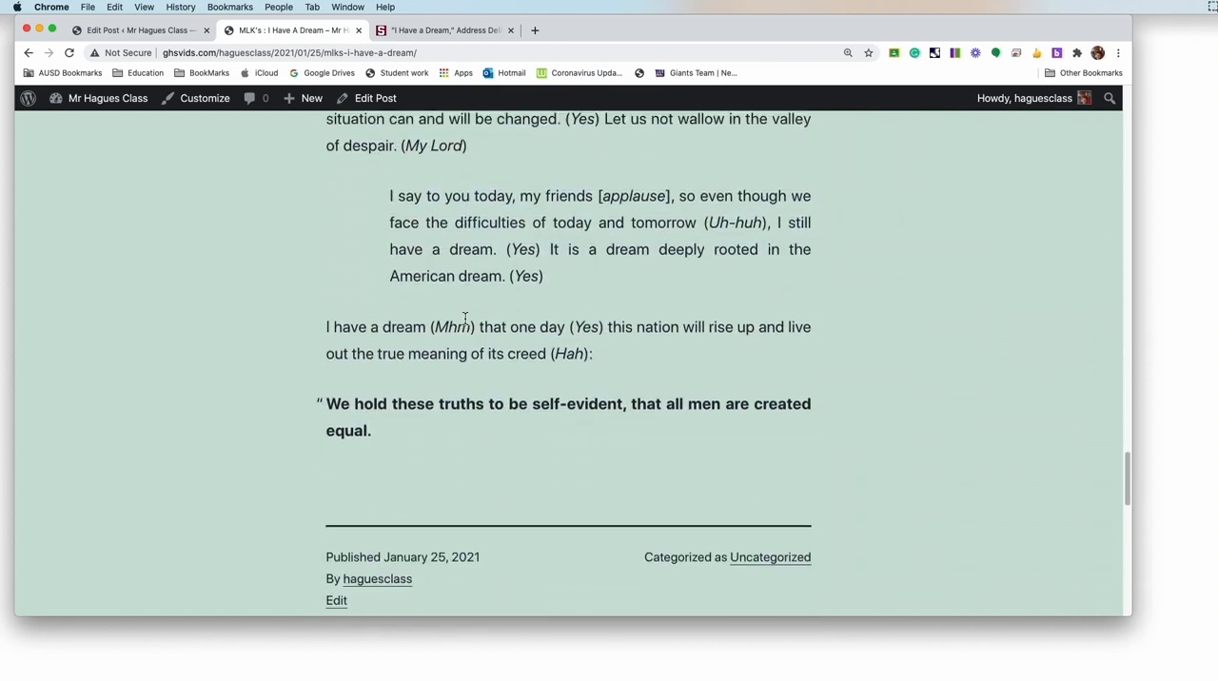
pyautogui.moveTo(397, 419); pyautogui.dragTo(335, 396)
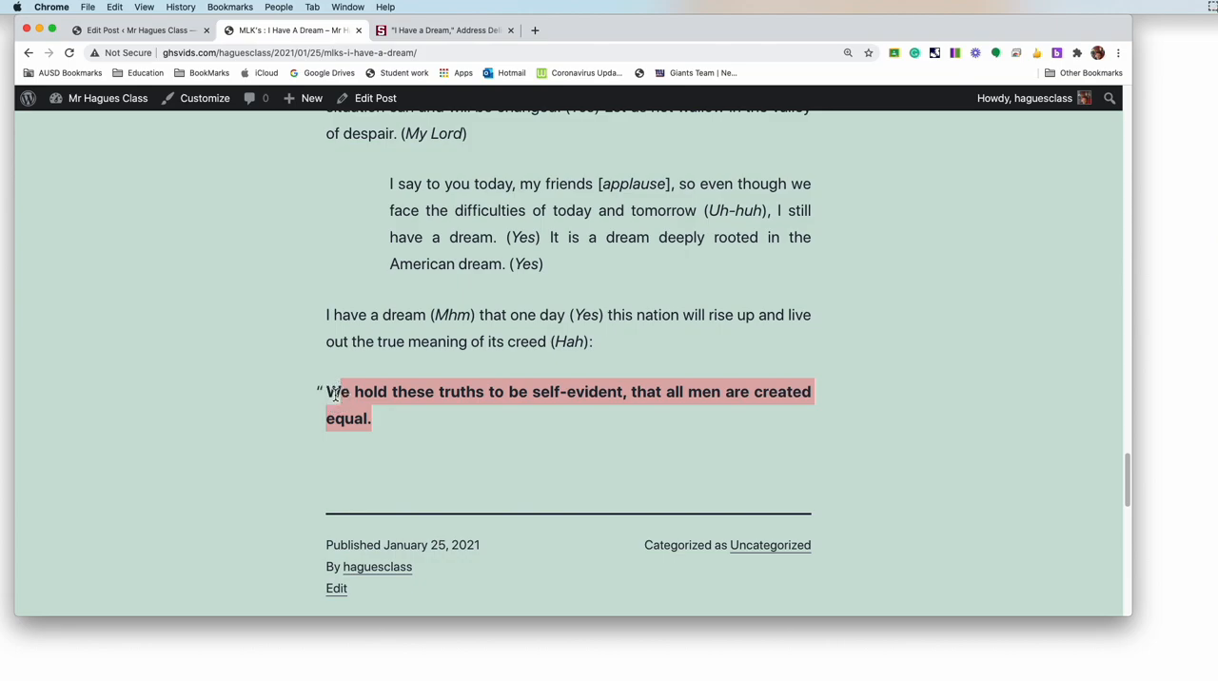
pyautogui.scroll(20, 335, 396)
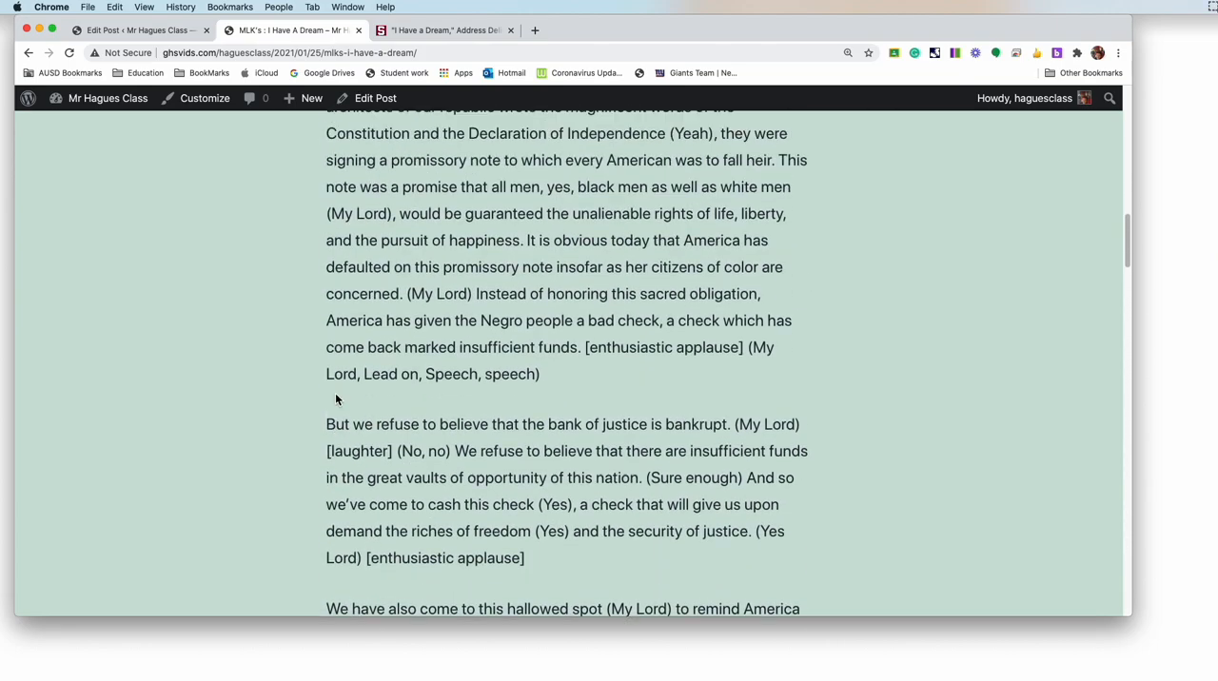
# Step: Return to the post editor, change the speech post's status from Published to Draft and update the post
pyautogui.click(155, 31)
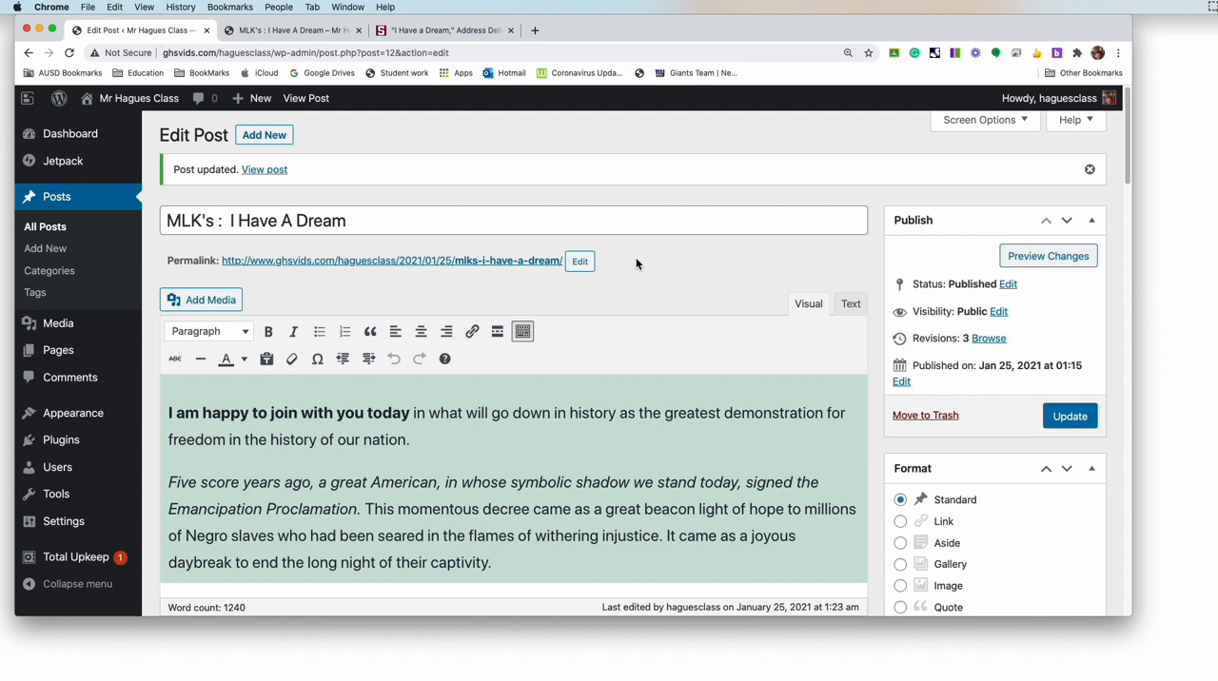
pyautogui.scroll(-2, 637, 263)
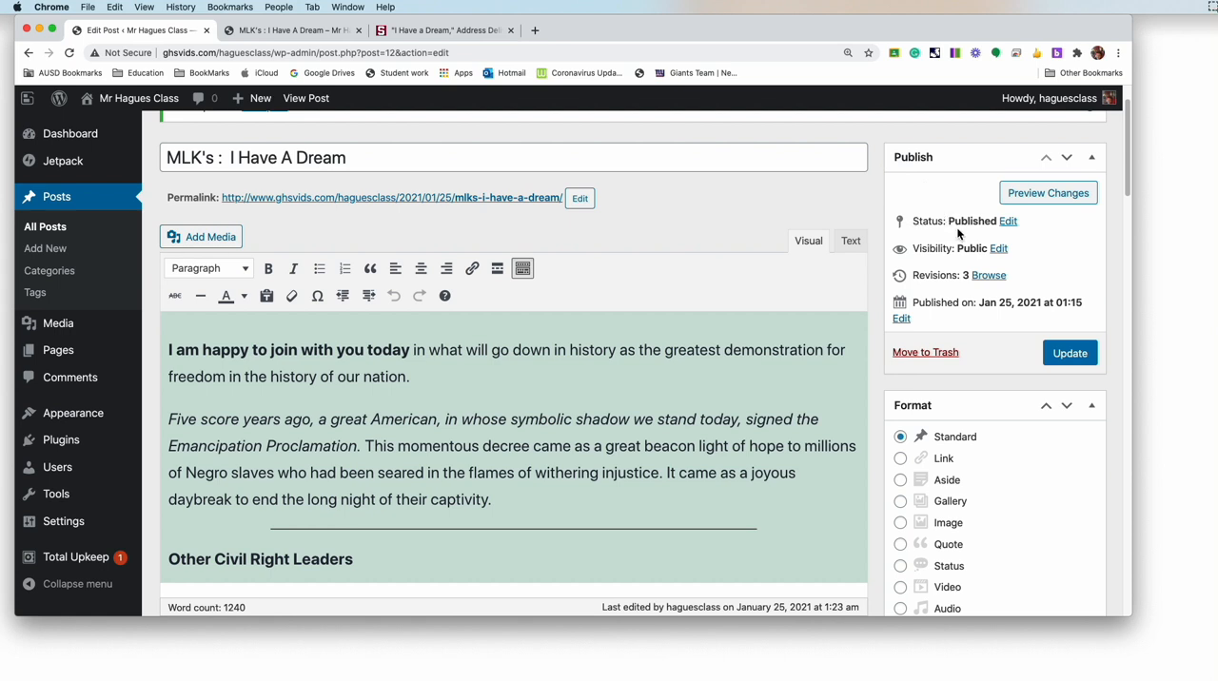
pyautogui.click(1009, 223)
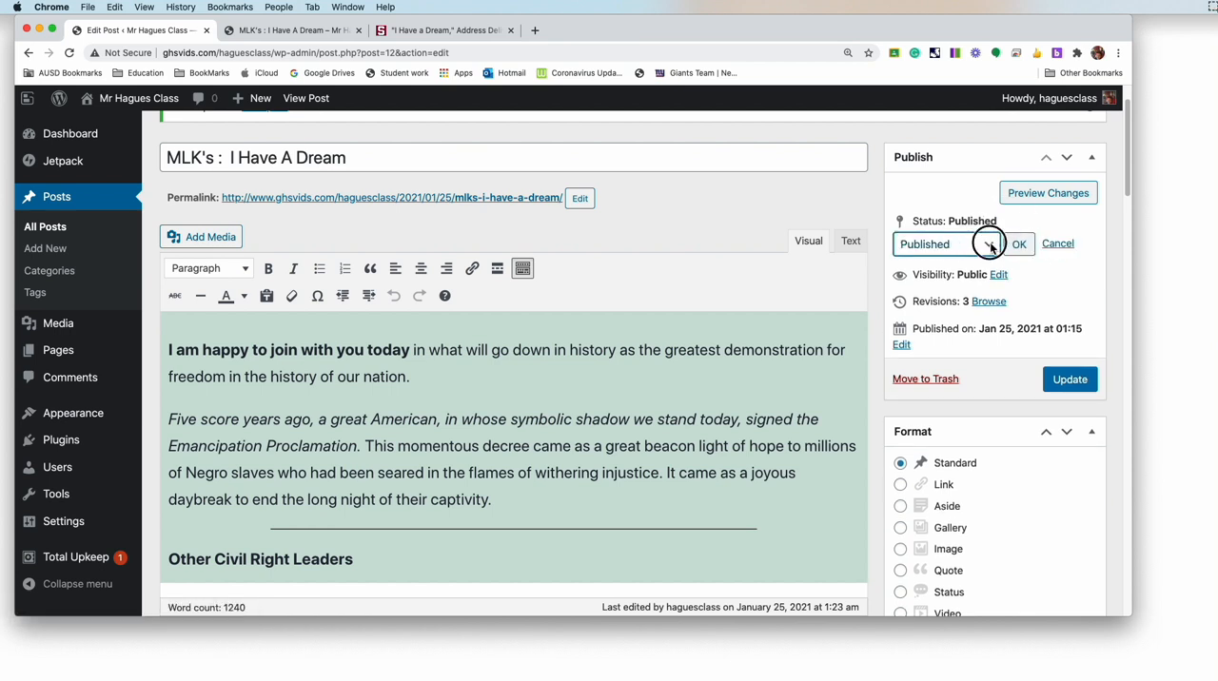
pyautogui.click(991, 246)
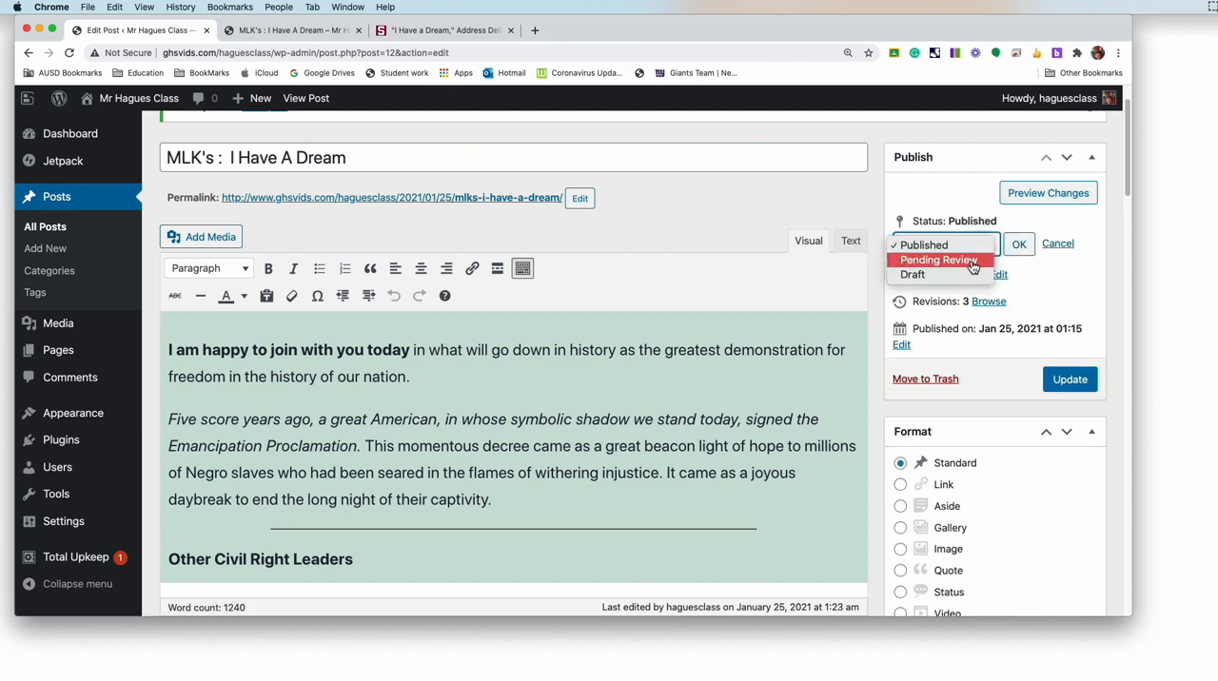
pyautogui.click(929, 275)
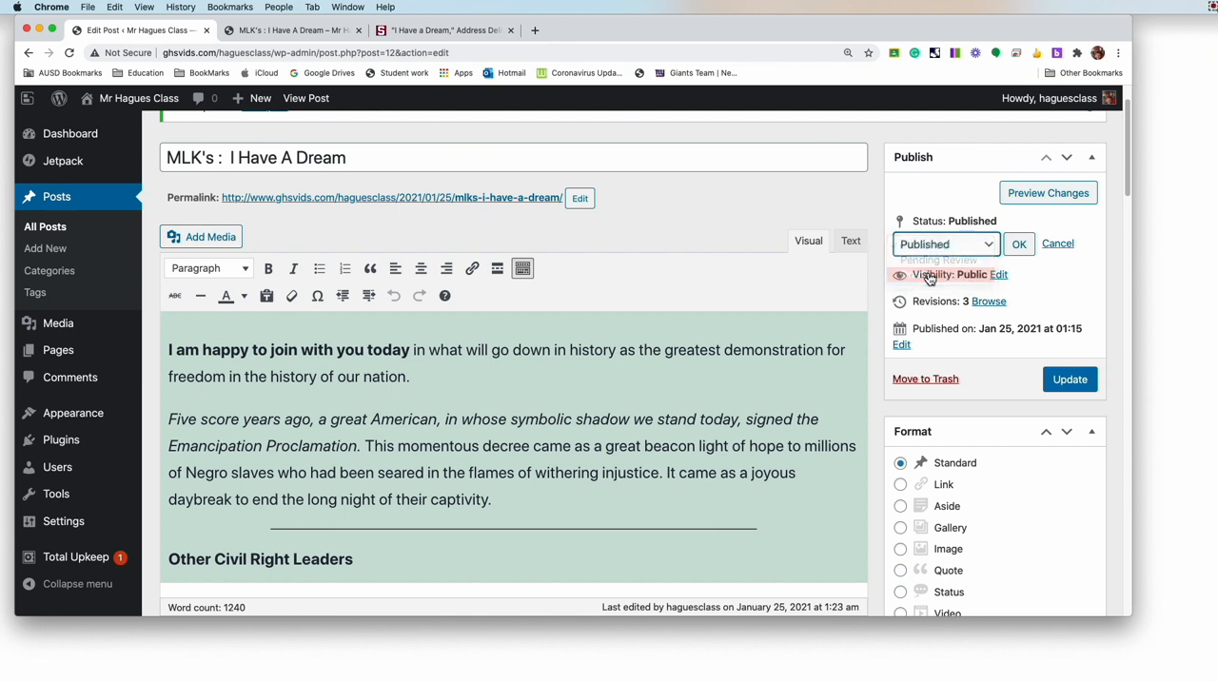
pyautogui.click(1018, 245)
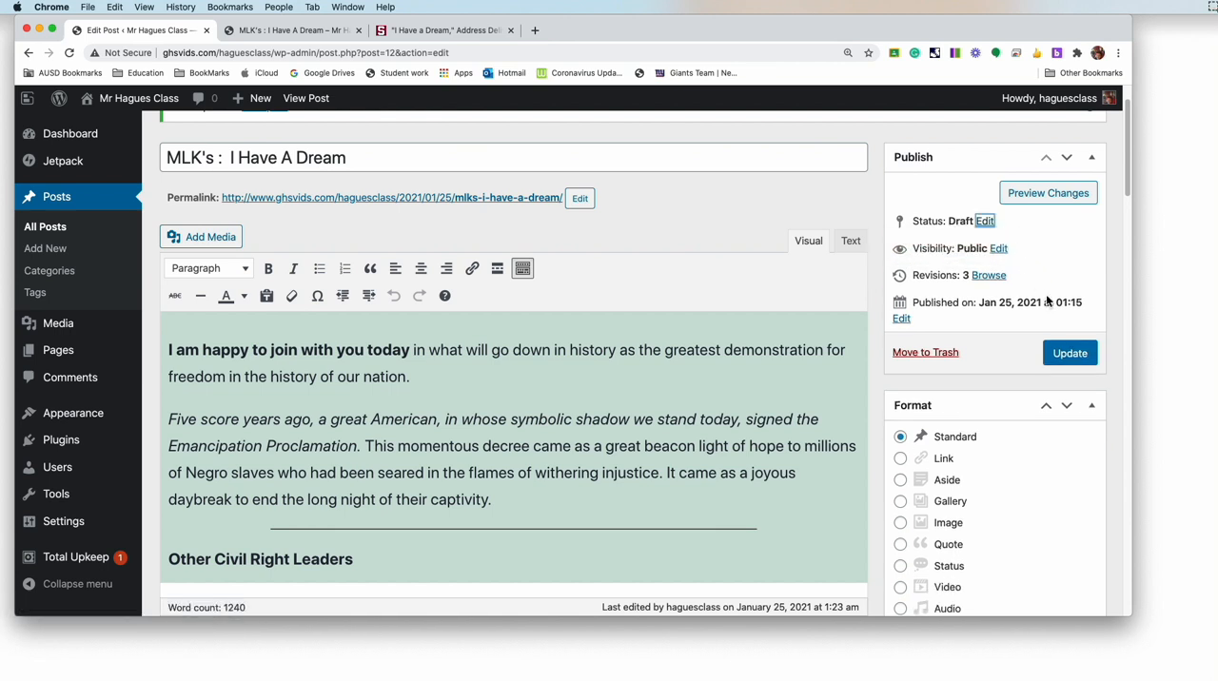
pyautogui.click(1071, 353)
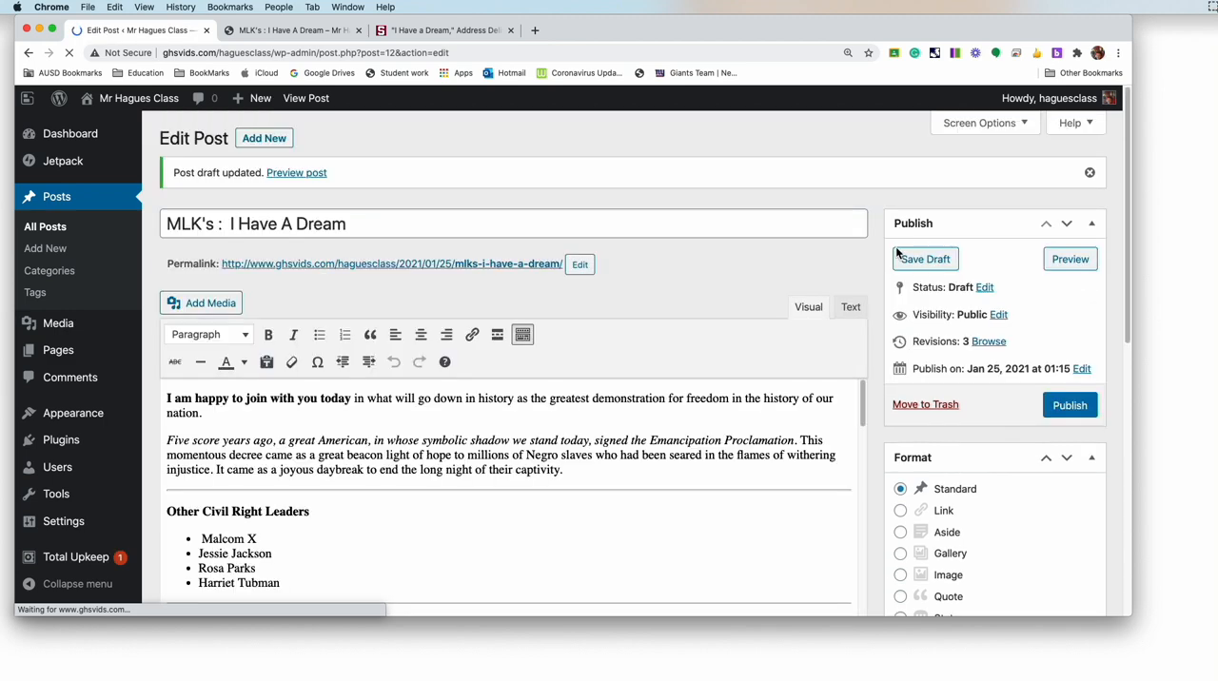
# Step: Go back to the live site's home page and reload it to check whether the speech post is still listed
pyautogui.click(295, 30)
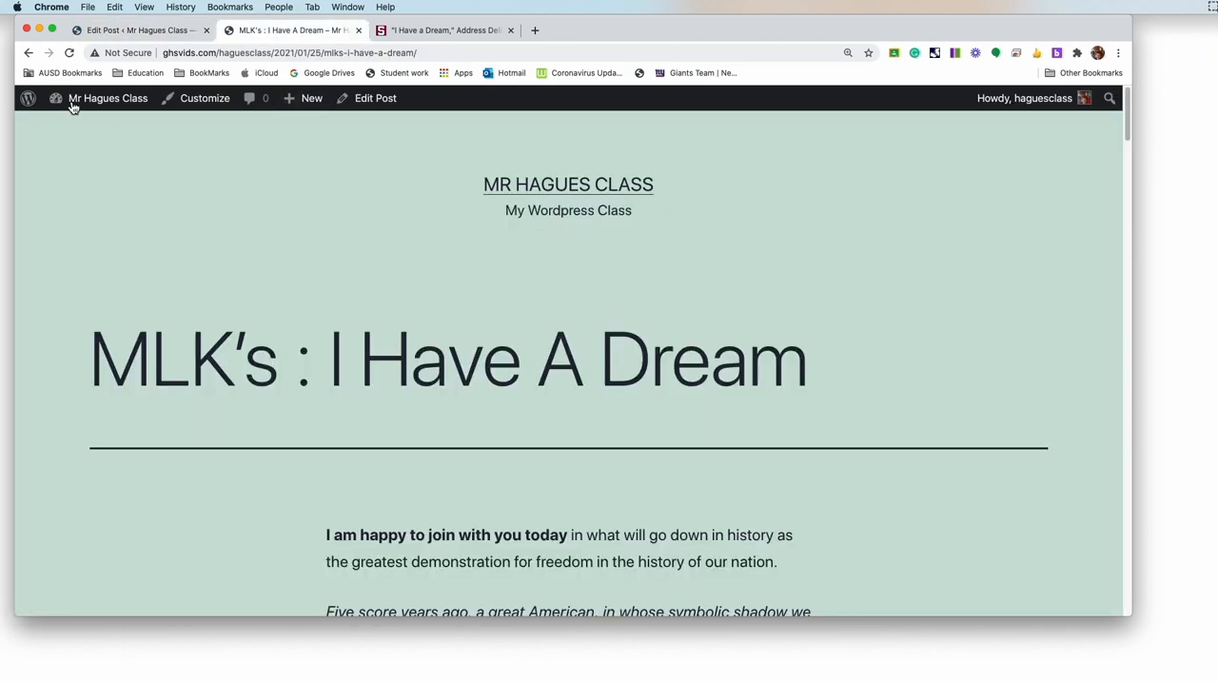
pyautogui.click(28, 53)
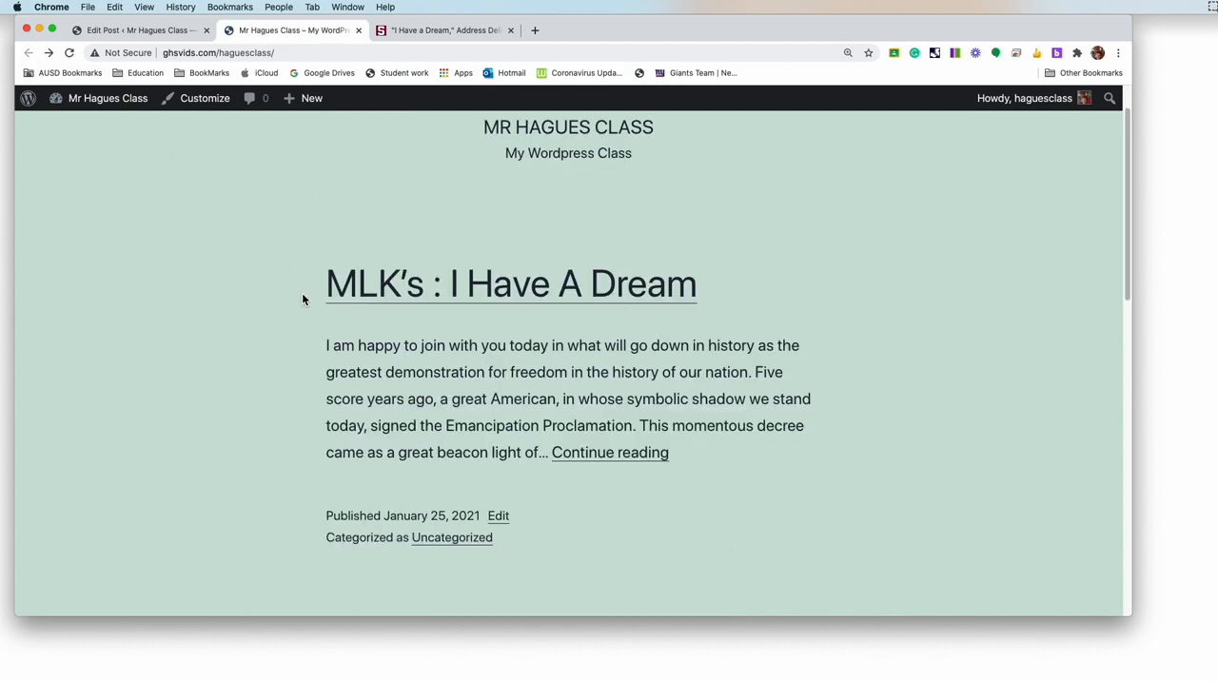
pyautogui.click(70, 55)
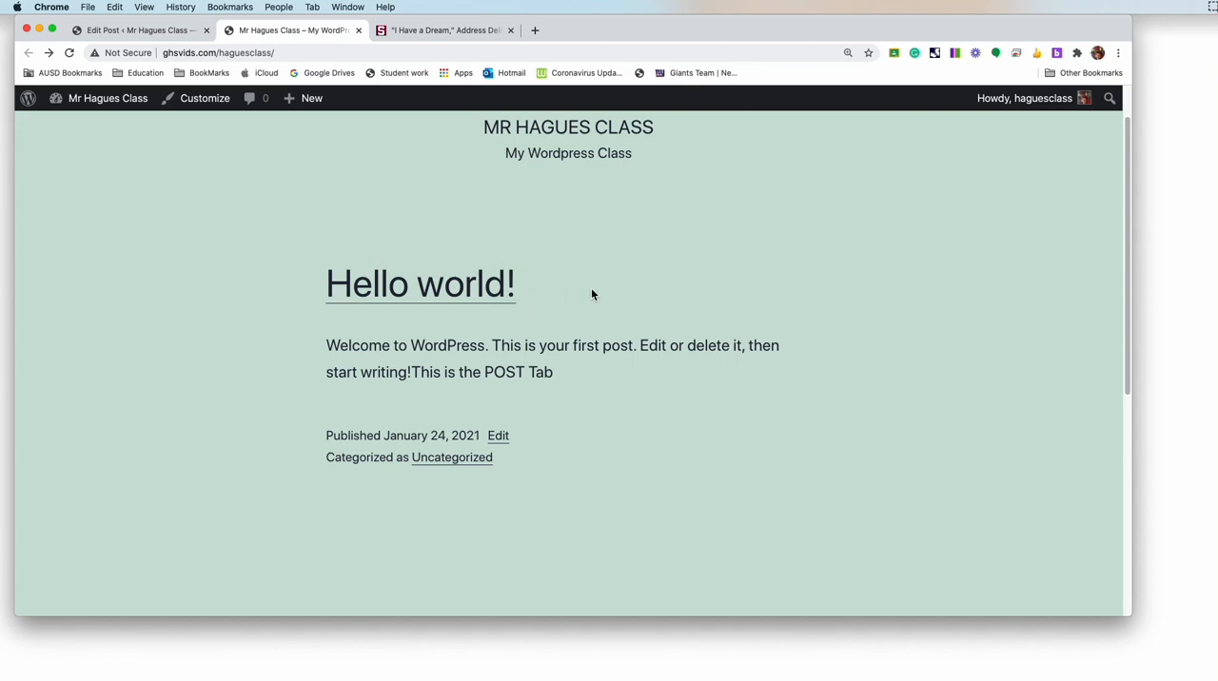
# Step: Return to the editor, select Pending Review in the draft's status options and publish the speech post again
pyautogui.click(133, 30)
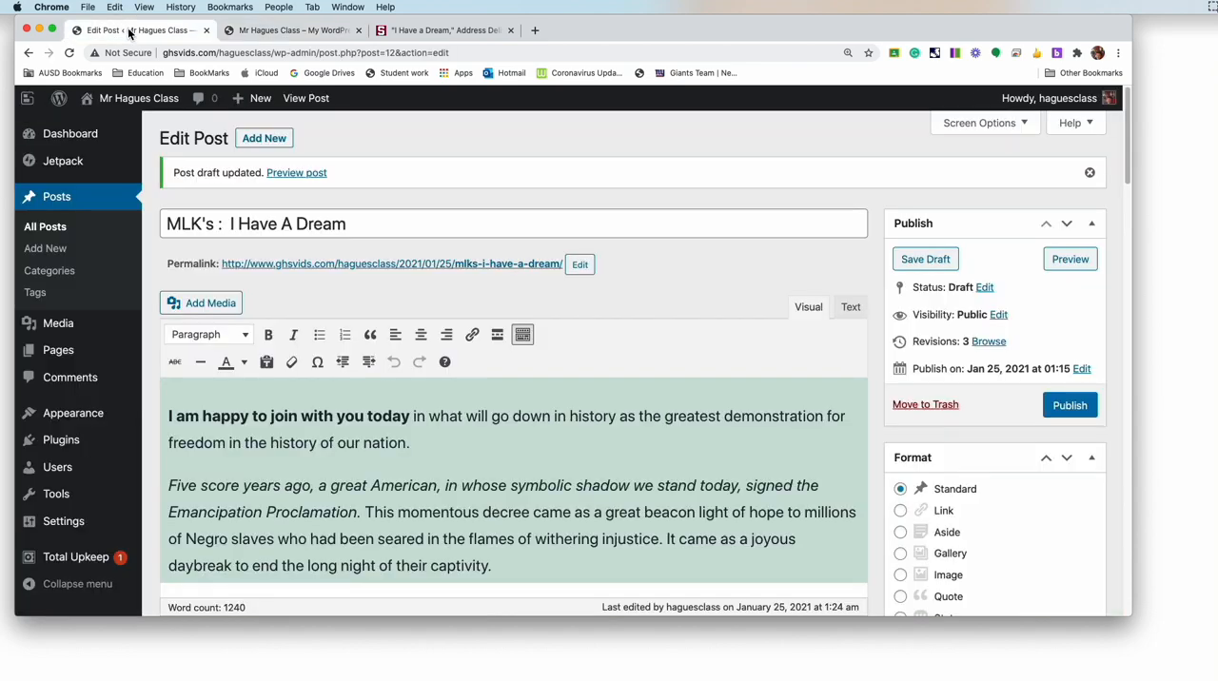
pyautogui.click(986, 288)
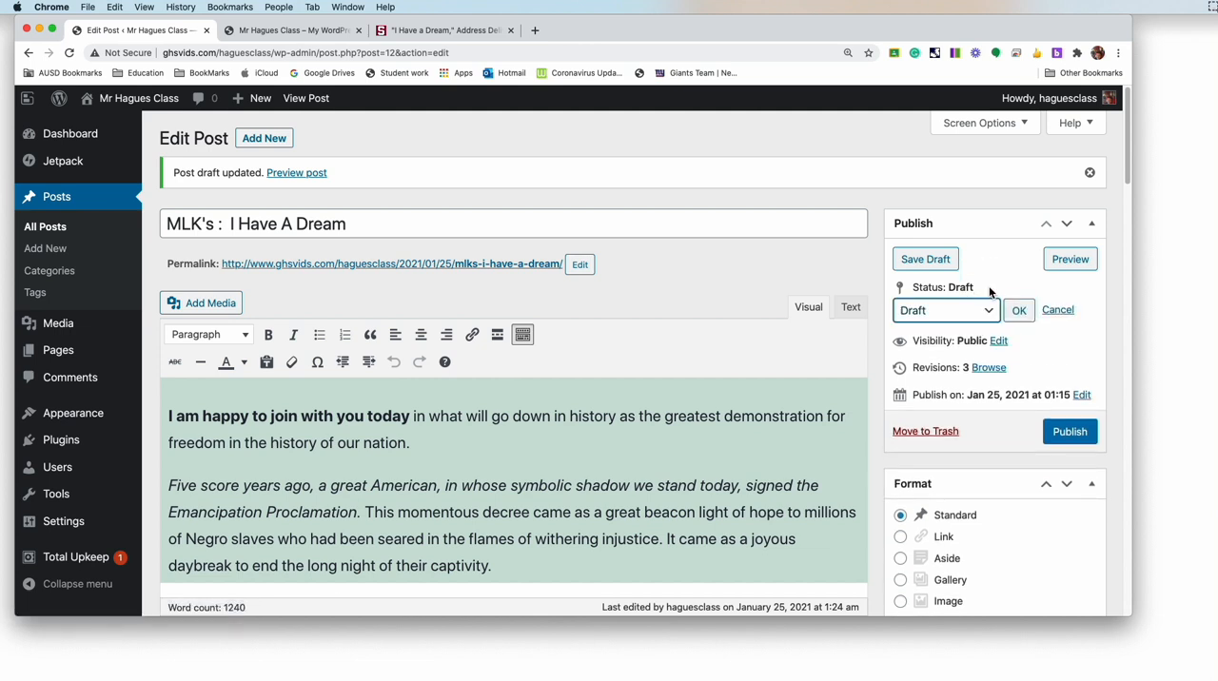
pyautogui.click(987, 318)
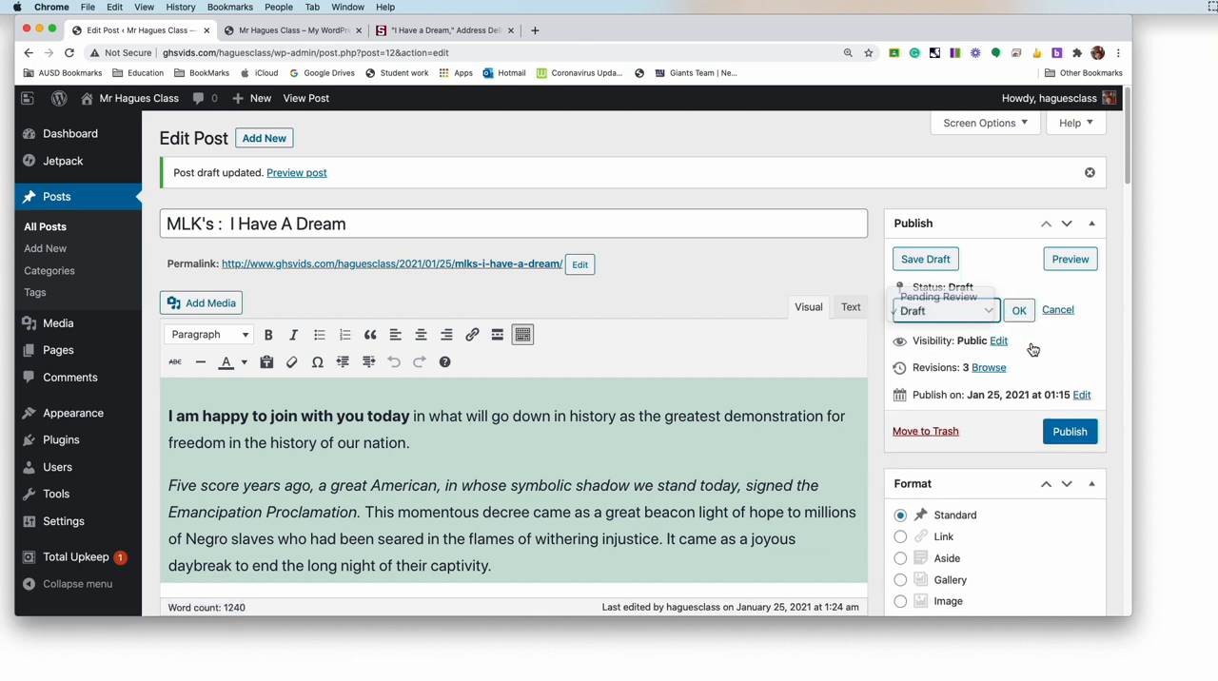
pyautogui.click(1033, 352)
pyautogui.click(996, 319)
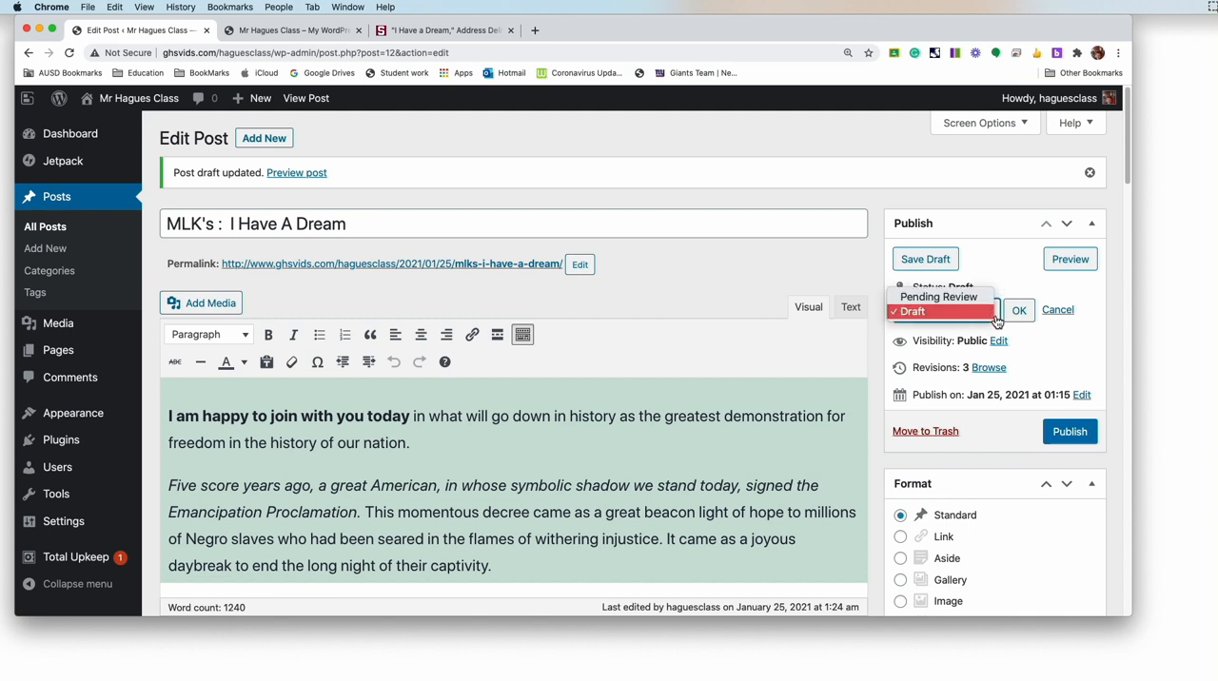
pyautogui.click(937, 297)
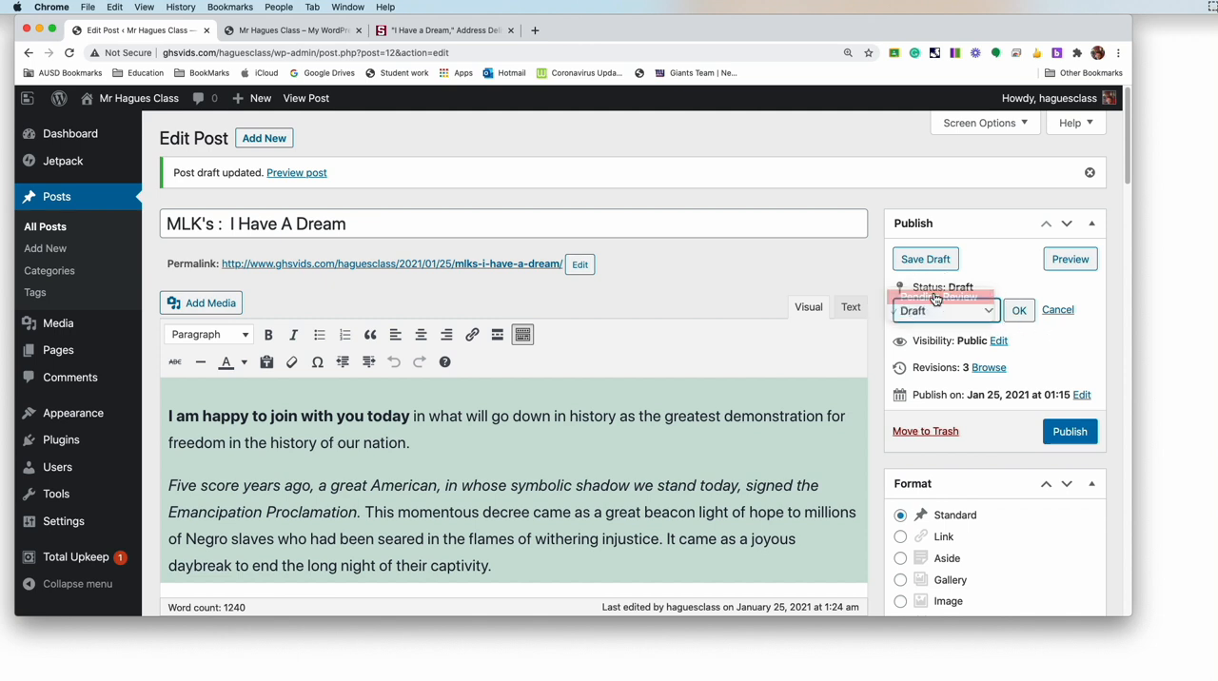
pyautogui.click(992, 314)
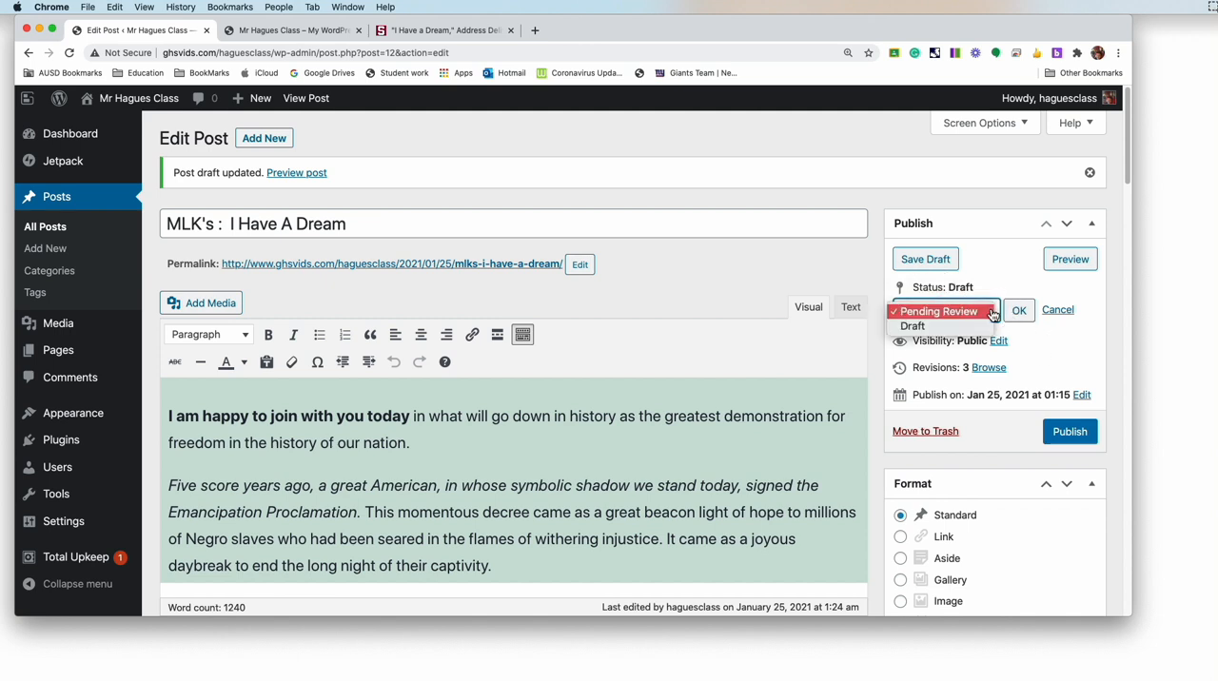
pyautogui.click(1087, 340)
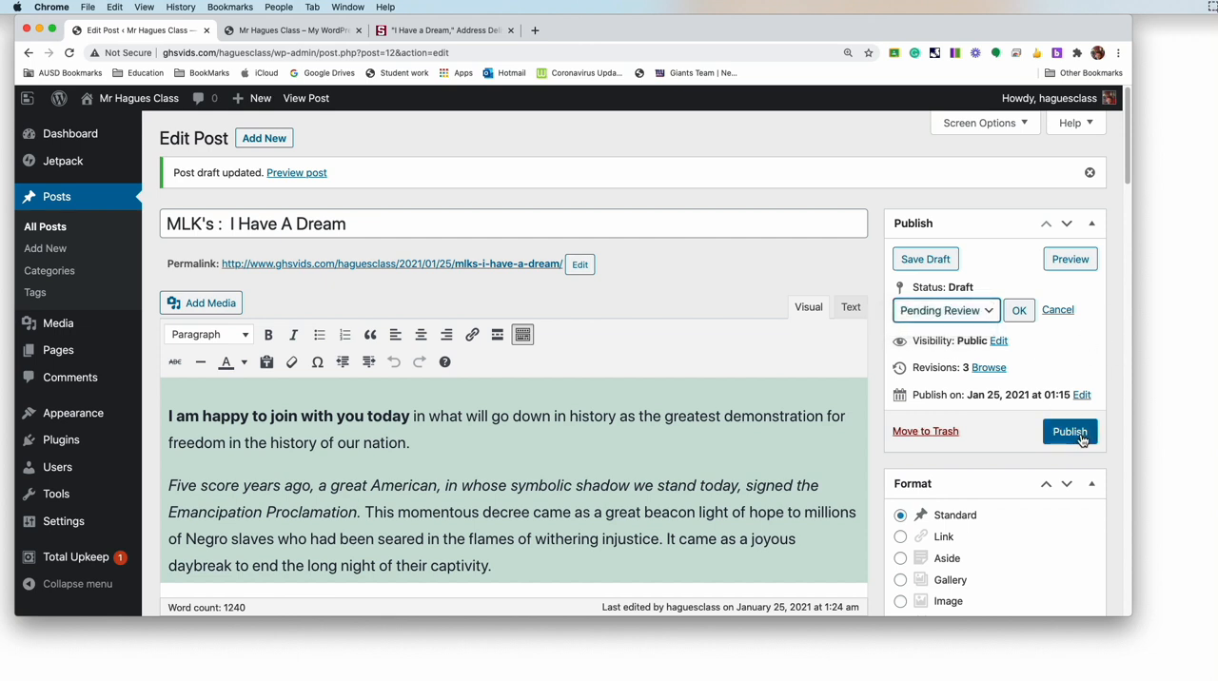
pyautogui.click(1075, 436)
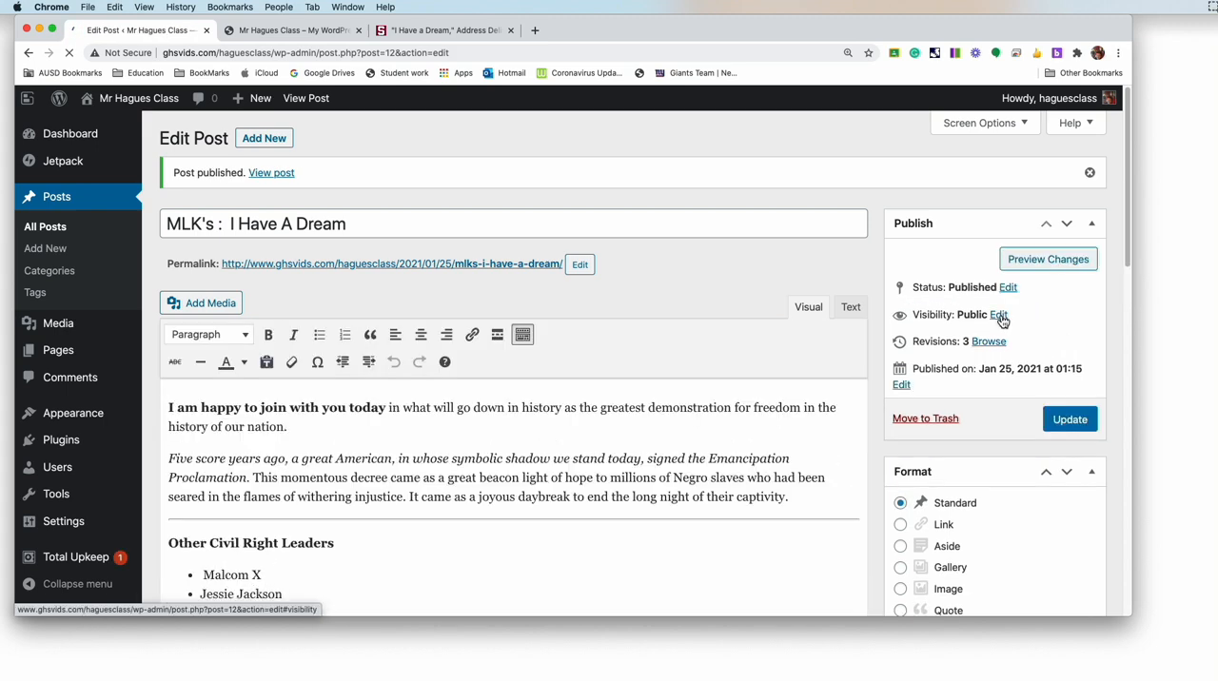
# Step: Show the post's visibility options, and browse its revisions to examine the current revision's content
pyautogui.click(998, 314)
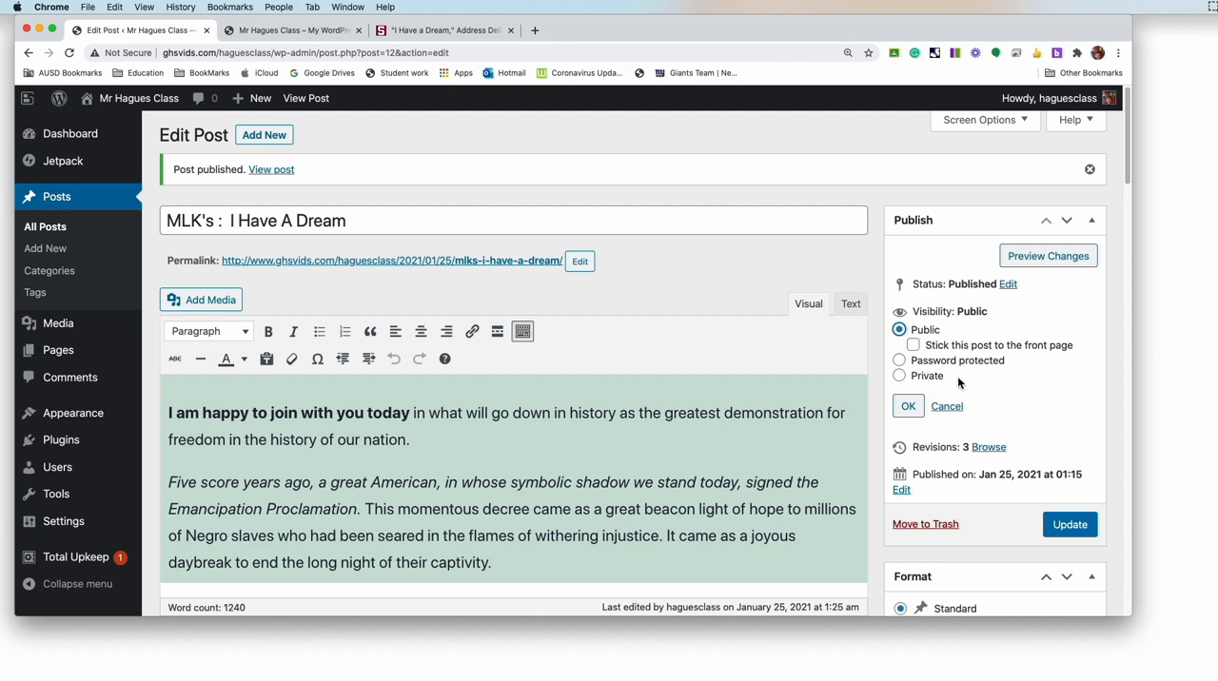
pyautogui.scroll(-1, 961, 381)
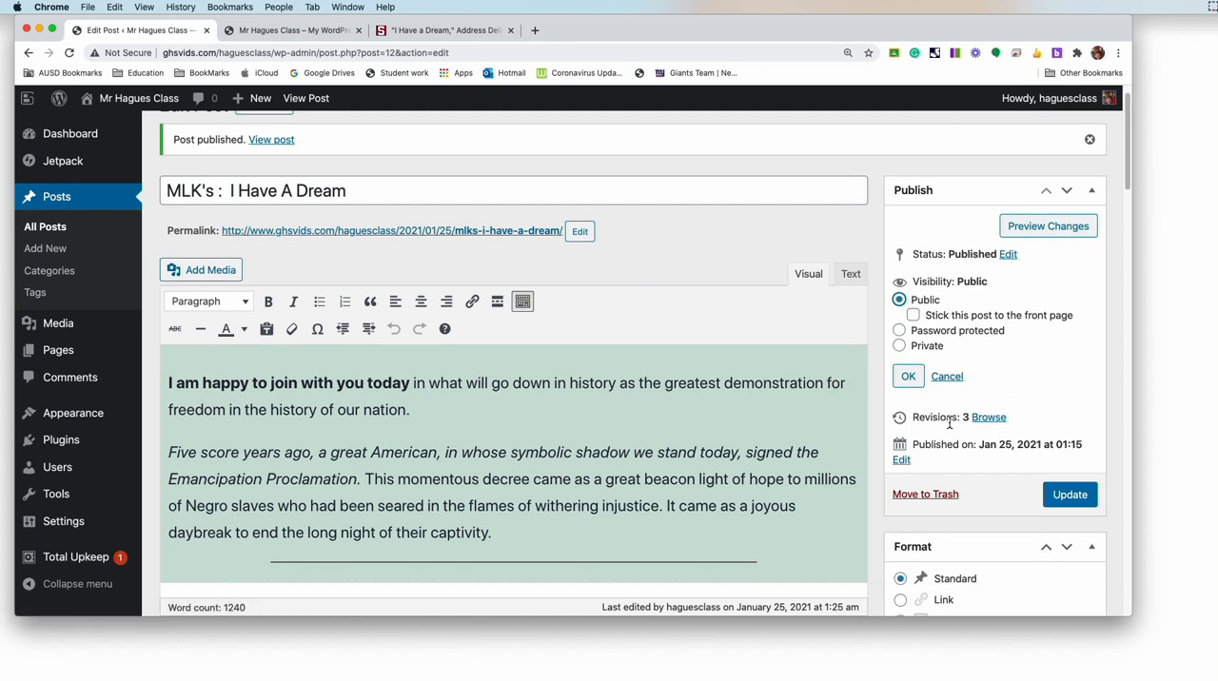
pyautogui.click(995, 421)
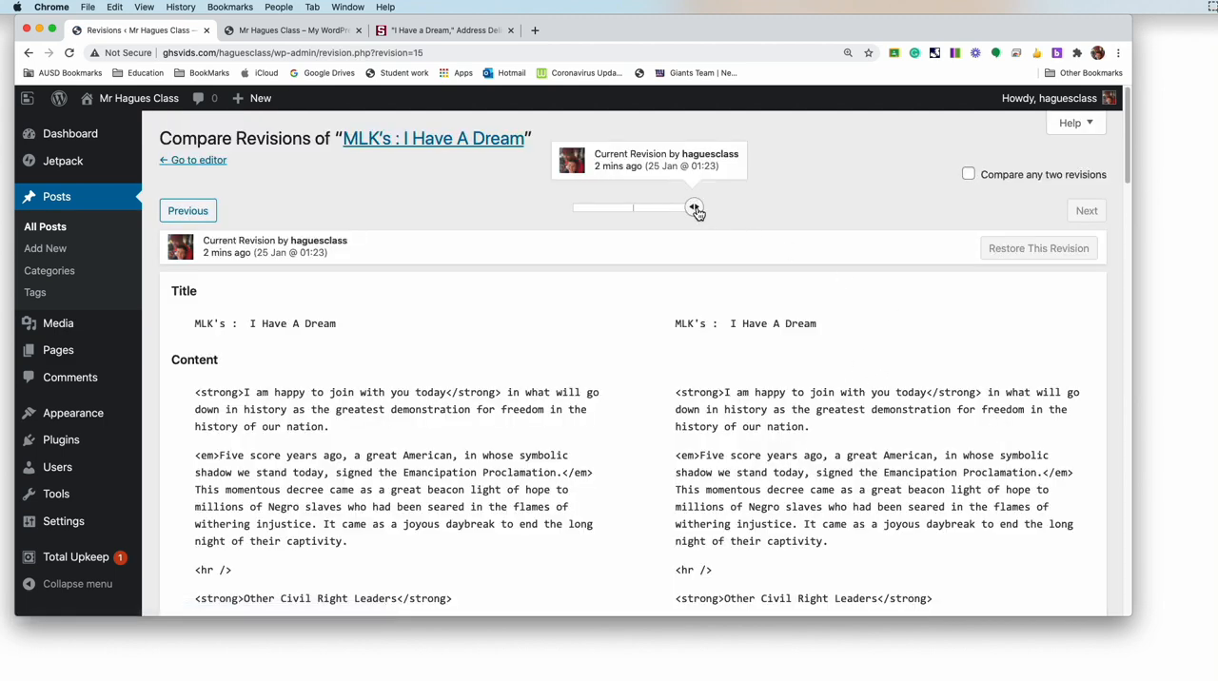
pyautogui.moveTo(694, 208)
pyautogui.mouseDown()
pyautogui.moveTo(600, 220)
pyautogui.moveTo(685, 221)
pyautogui.mouseUp()
pyautogui.moveTo(693, 212)
pyautogui.mouseDown()
pyautogui.moveTo(666, 211)
pyautogui.moveTo(704, 211)
pyautogui.mouseUp()
pyautogui.scroll(-5, 822, 221)
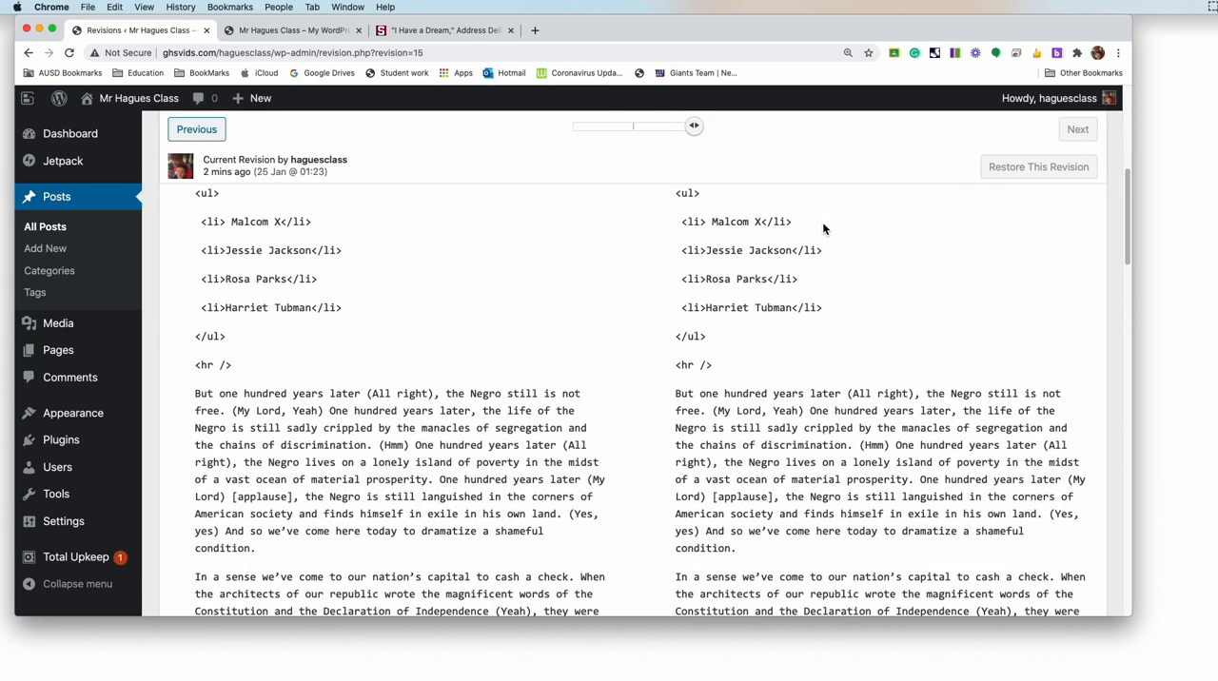
pyautogui.scroll(5, 822, 221)
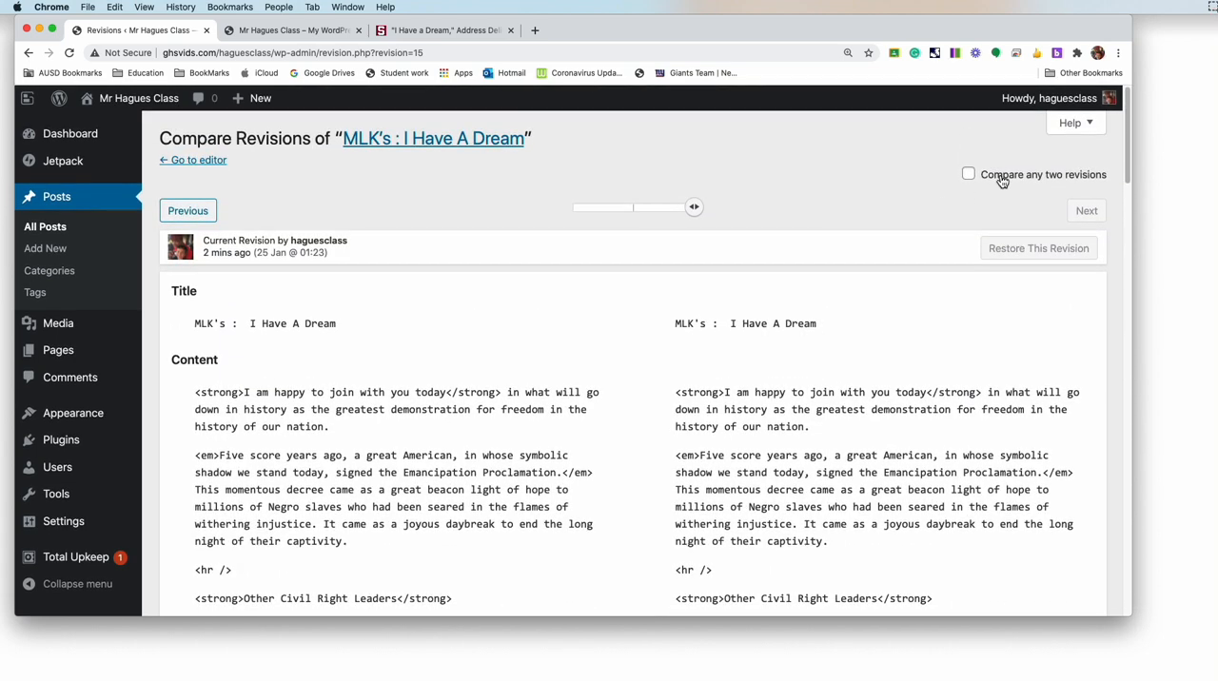
# Step: Enable comparing any two revisions and examine the 01:21 autosave side by side with the current 01:23 revision
pyautogui.click(968, 175)
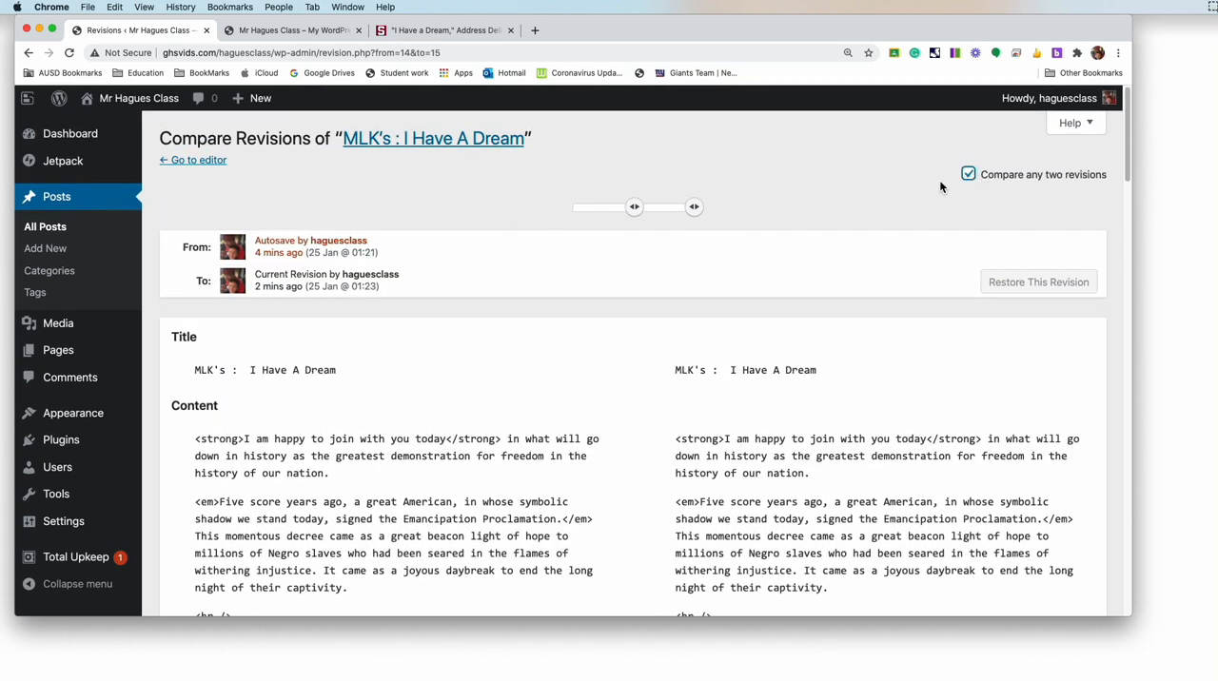
pyautogui.scroll(-3, 838, 222)
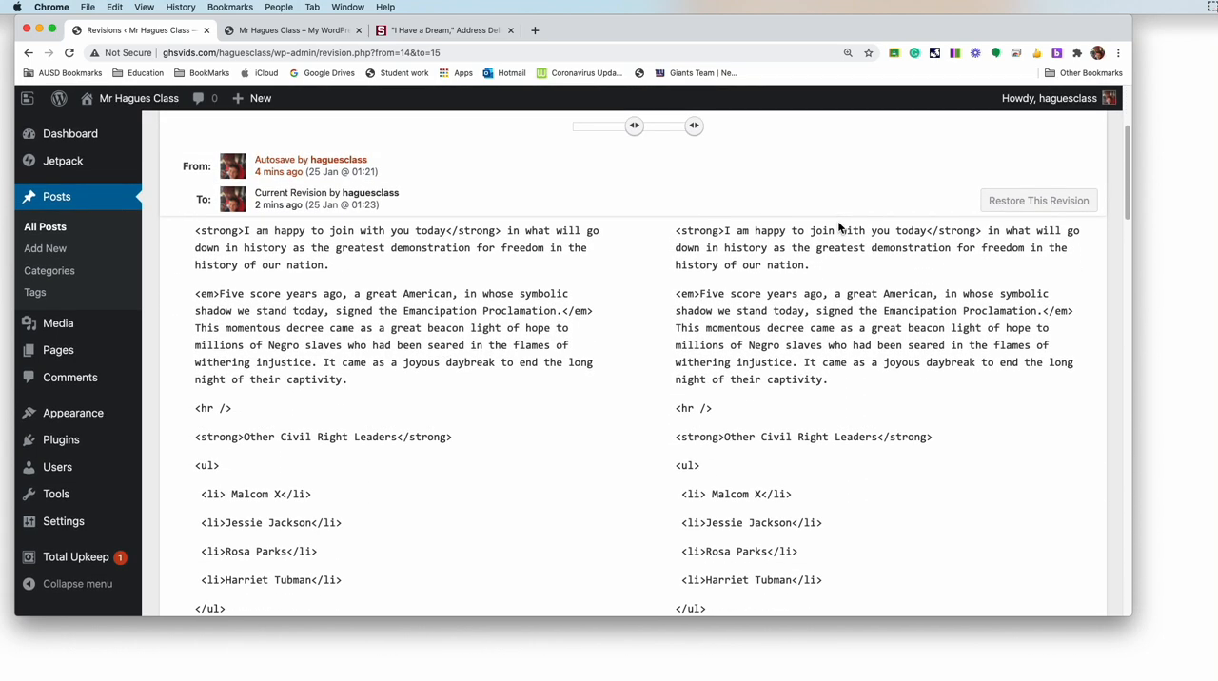
pyautogui.scroll(3, 839, 226)
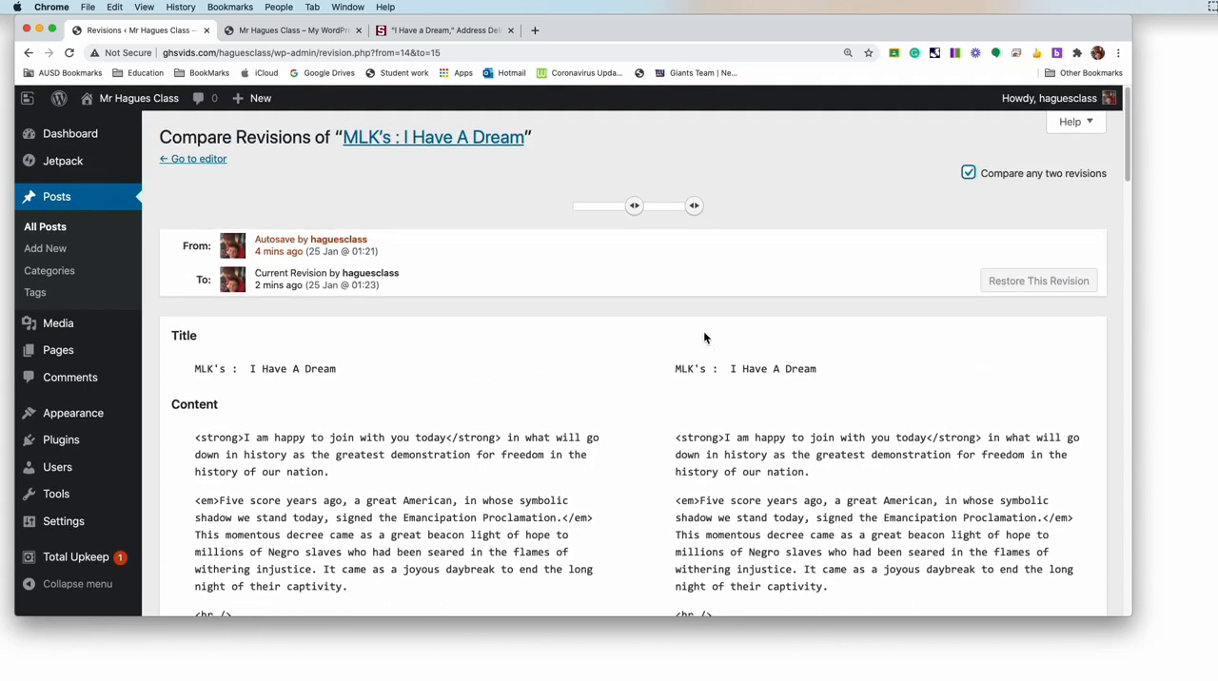
pyautogui.scroll(-15, 704, 335)
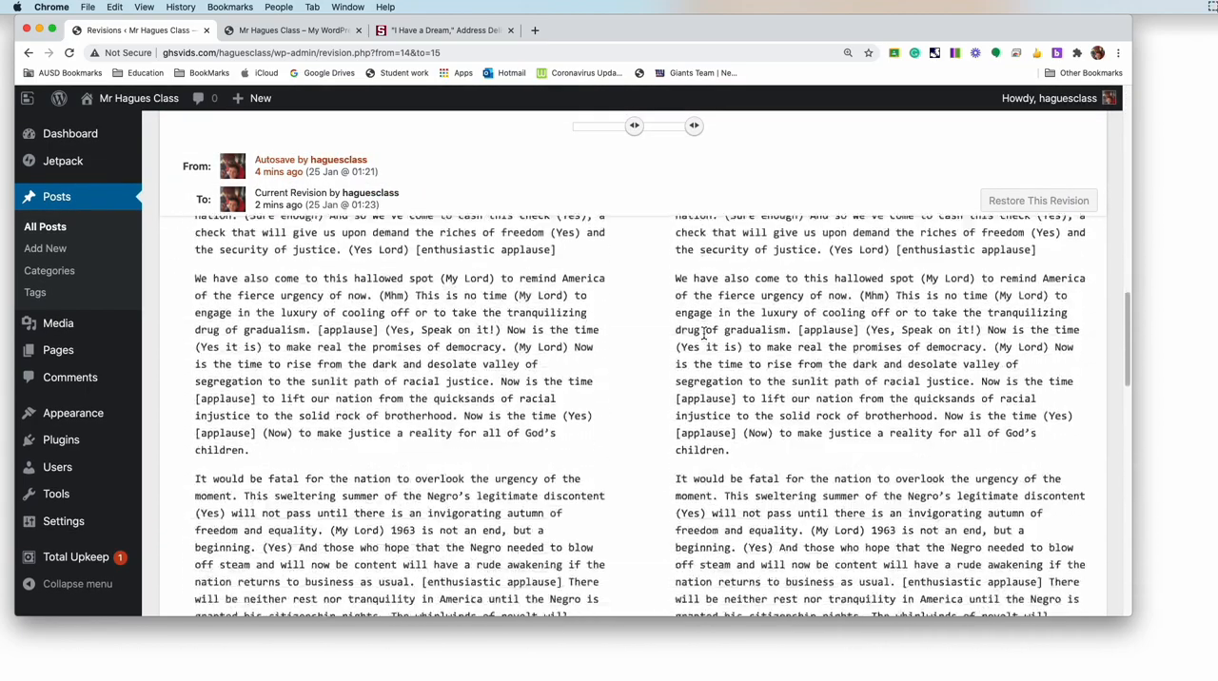
# Step: Turn off the comparison of any two revisions and return to the speech post's editor
pyautogui.scroll(15, 704, 335)
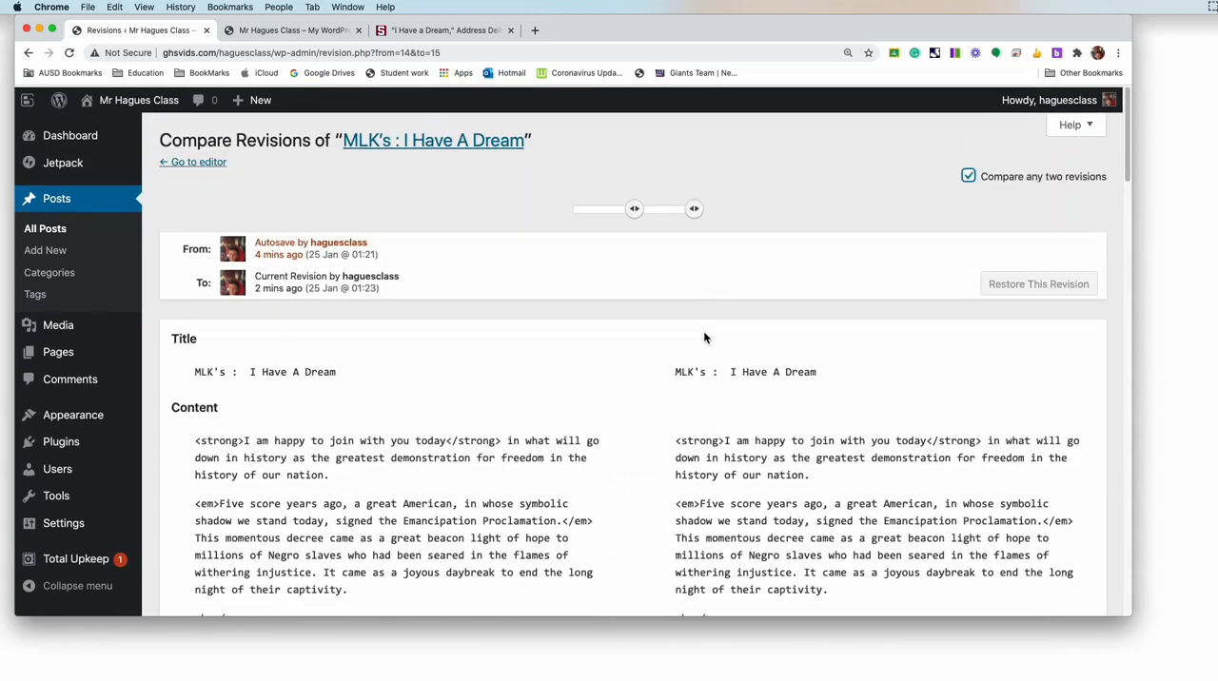
pyautogui.click(969, 176)
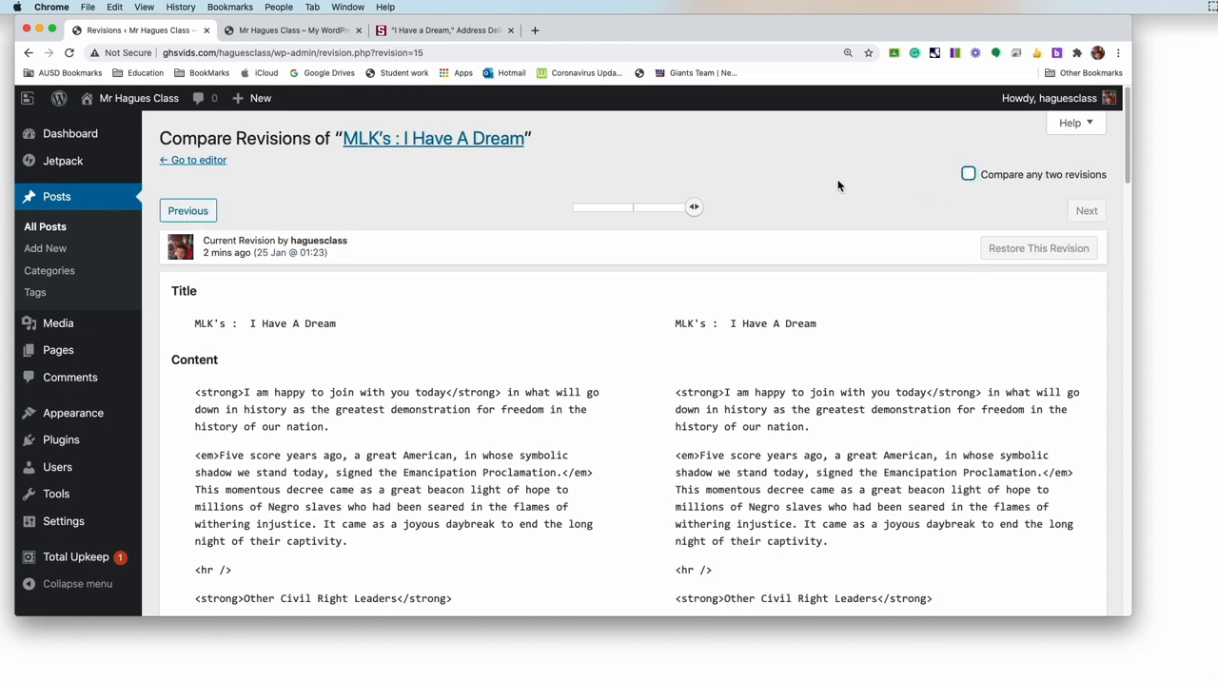
pyautogui.click(184, 163)
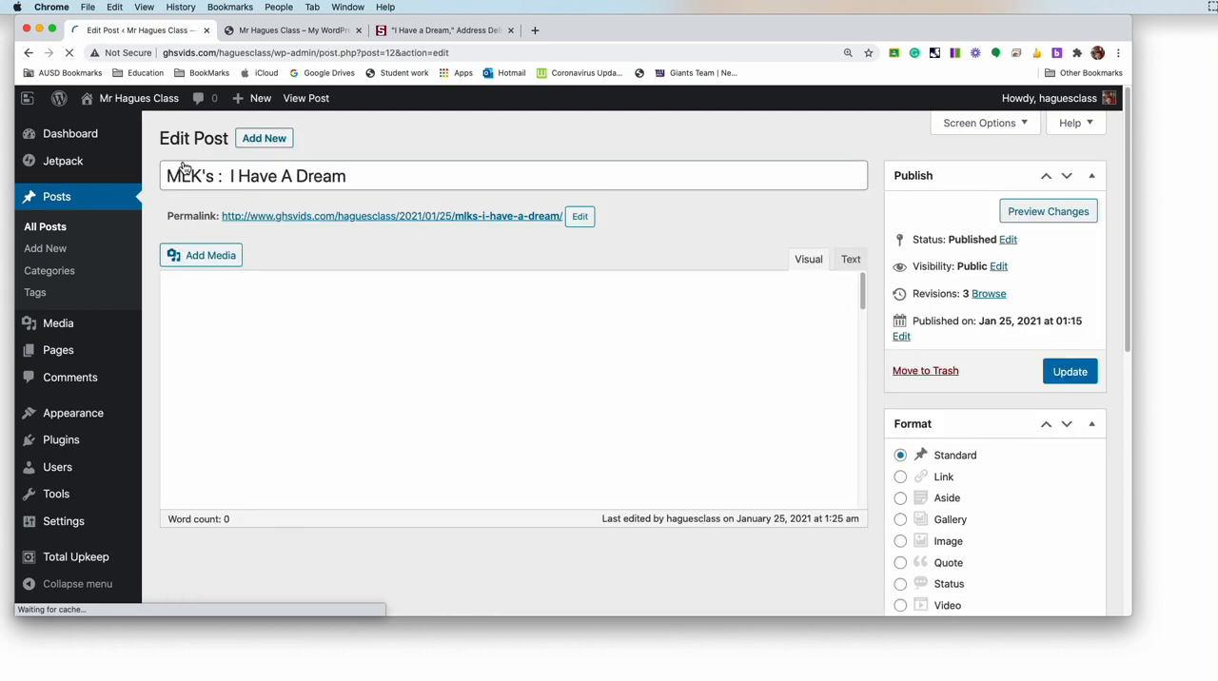
# Step: Try the Gallery post format, set the format back to Standard, and look over the post's category and tag settings
pyautogui.scroll(-1, 1028, 370)
pyautogui.scroll(-3, 1028, 373)
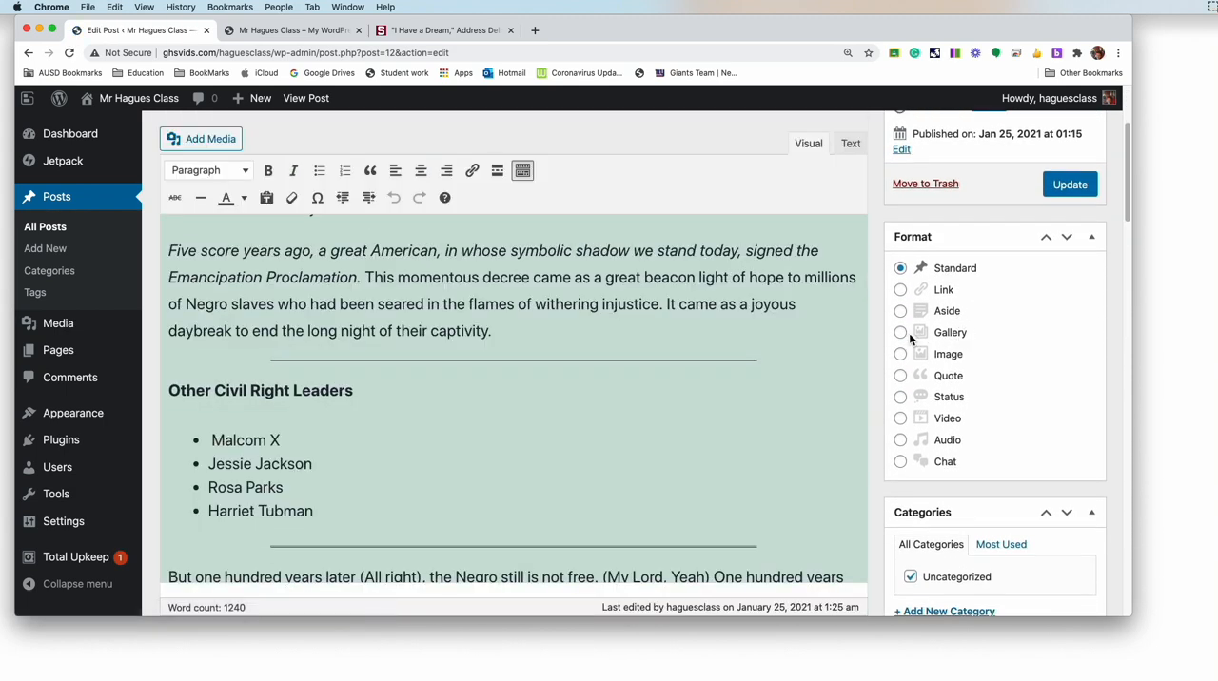
pyautogui.click(901, 335)
pyautogui.click(900, 270)
pyautogui.scroll(-4, 963, 425)
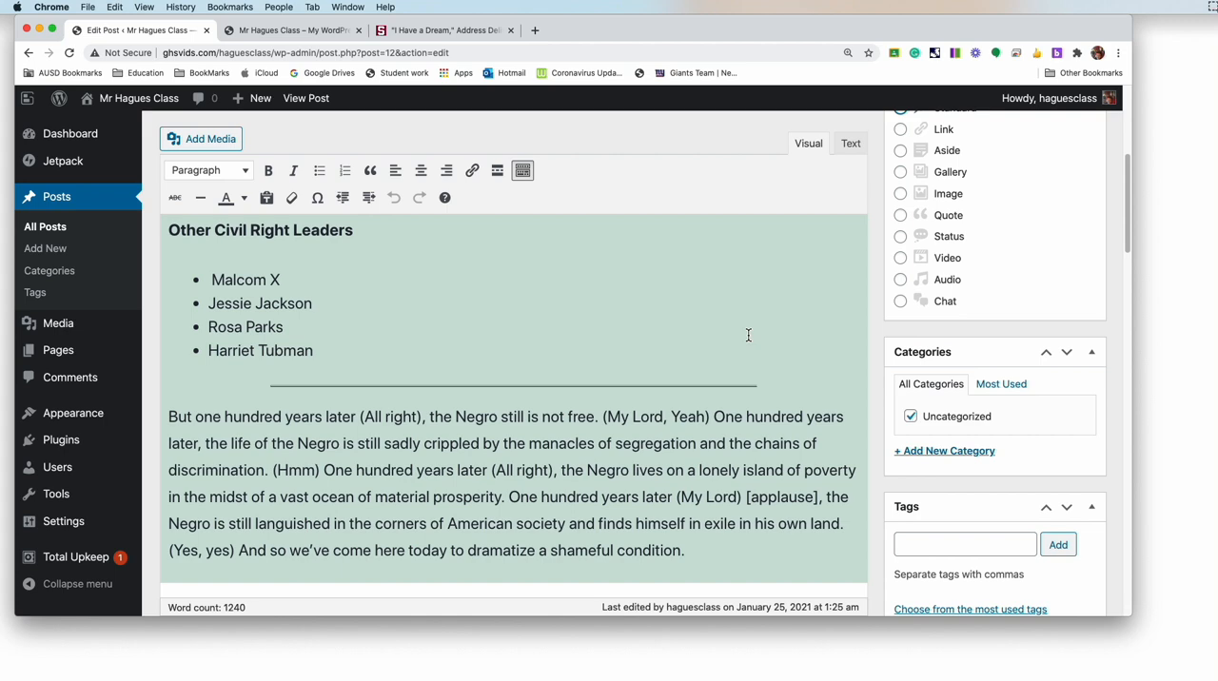
pyautogui.scroll(8, 748, 335)
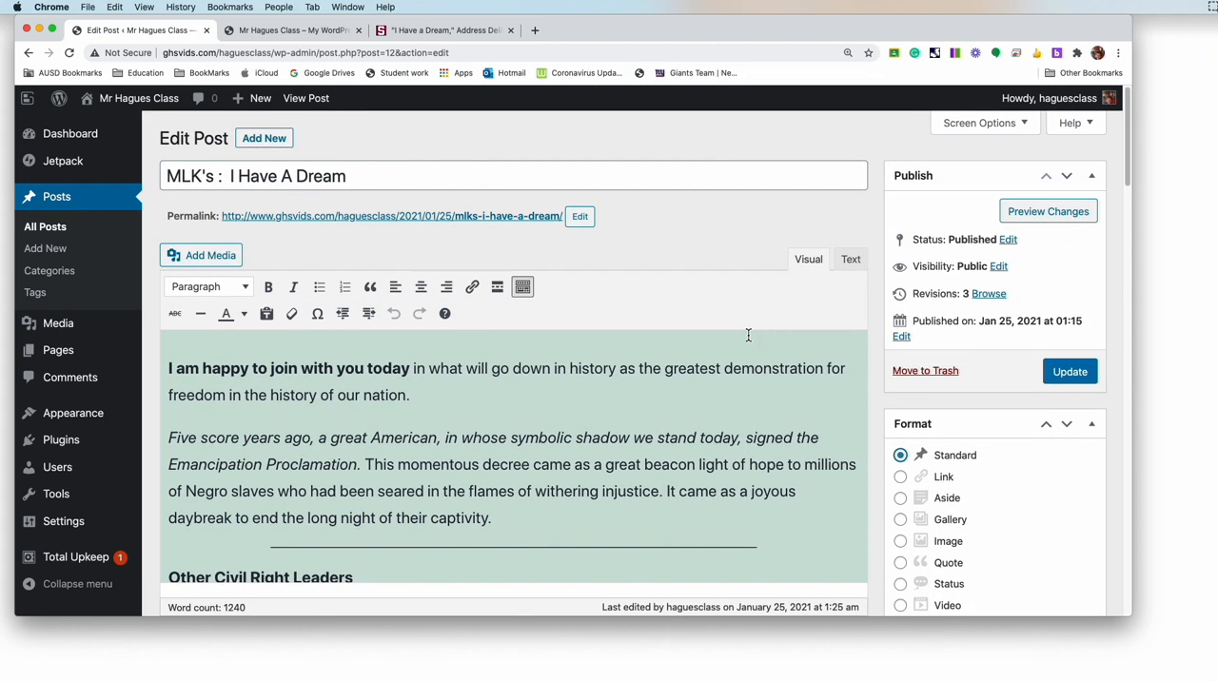